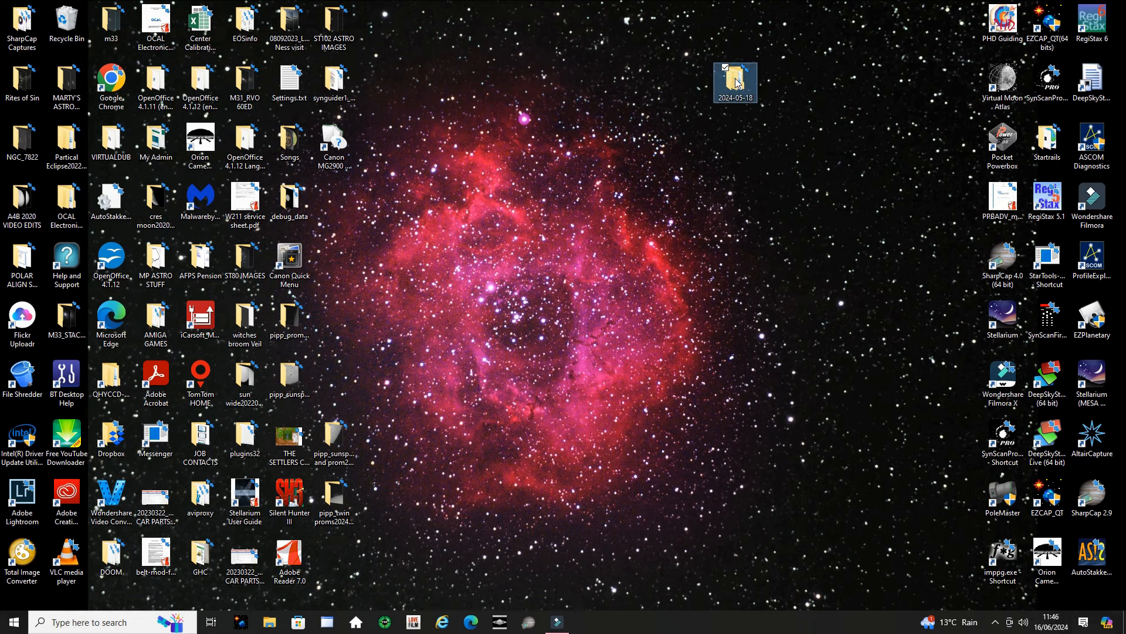
- Open the "Sun 18.05.24 2" folder inside the desktop's 2024-05-18 folder and enlarge its window to show all files
{"action": "double_click", "coordinate": [716, 92]}
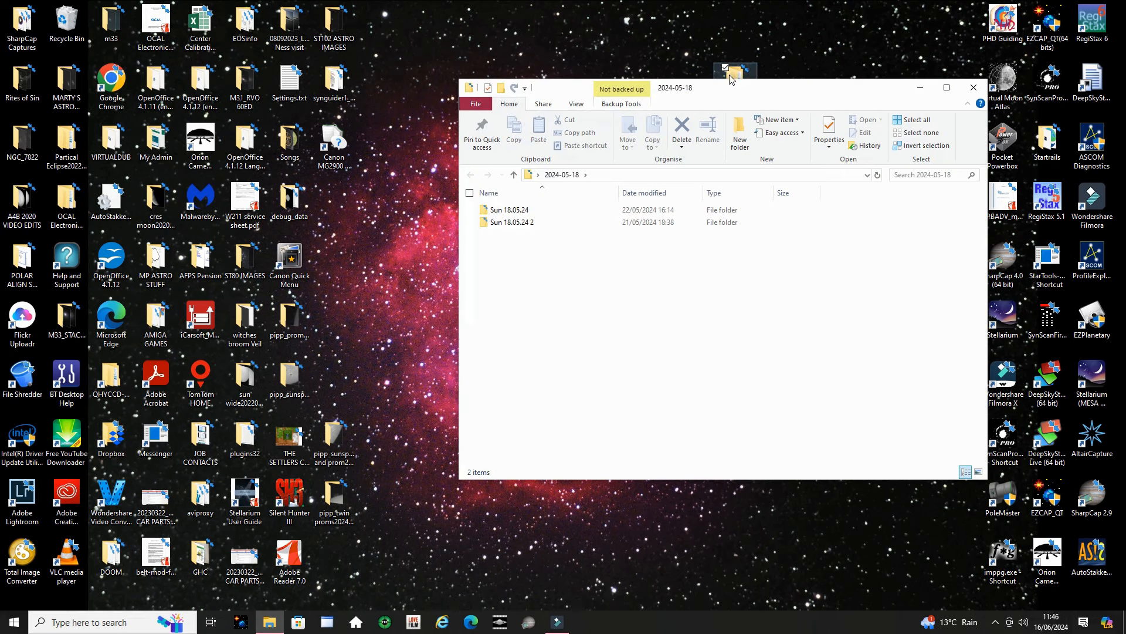
{"action": "left_click_drag", "start_coordinate": [734, 91], "coordinate": [587, 80]}
{"action": "double_click", "coordinate": [375, 208]}
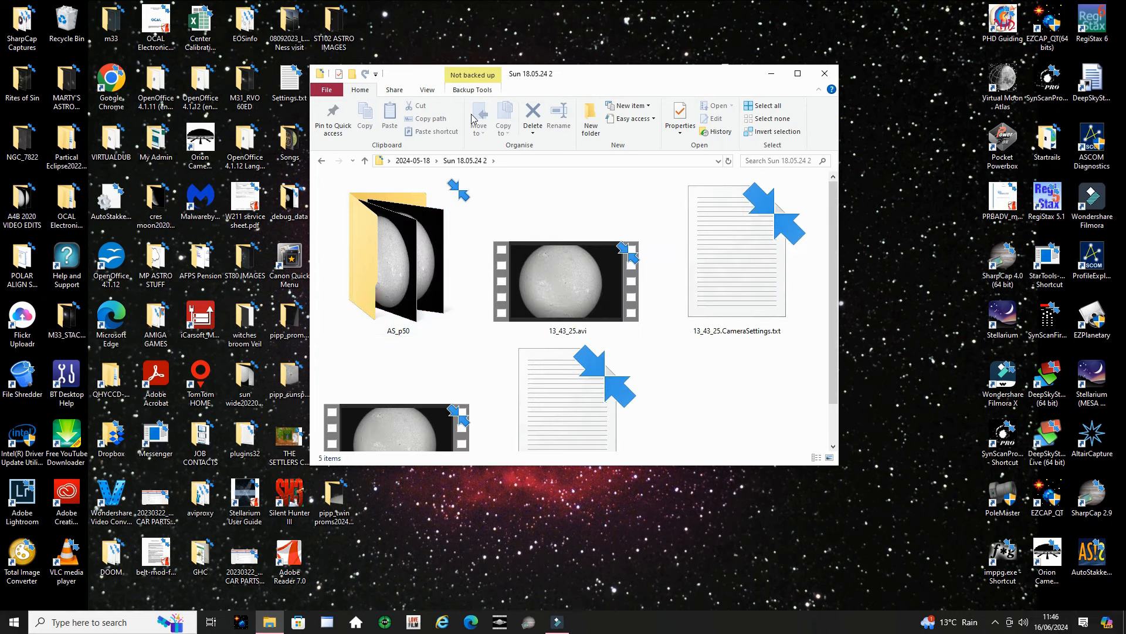
{"action": "left_click", "coordinate": [428, 91]}
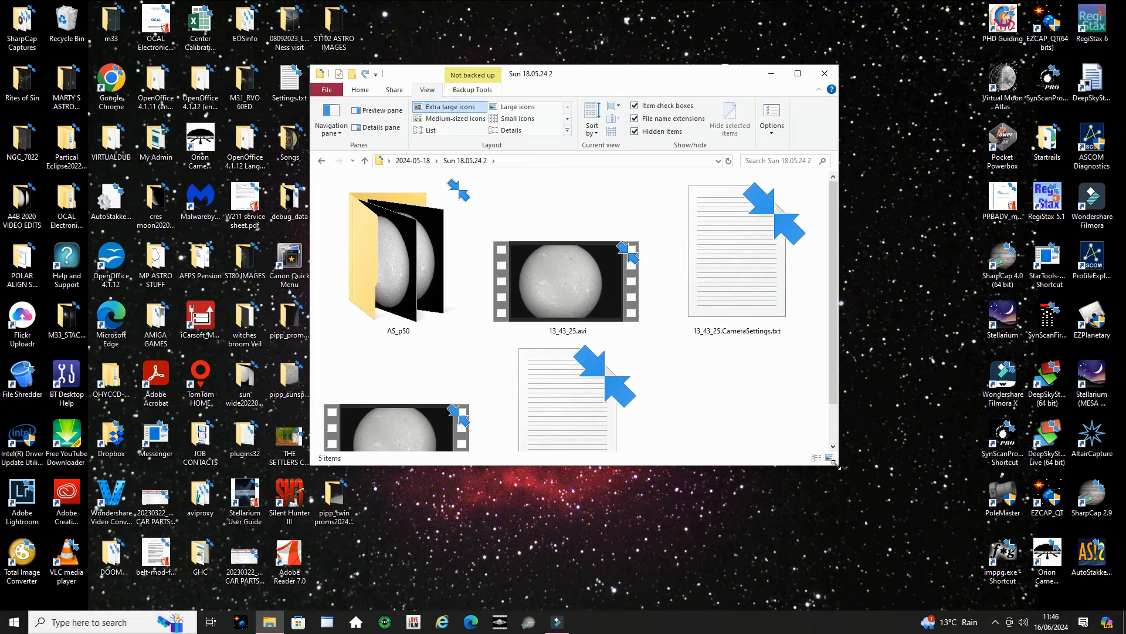
{"action": "left_click_drag", "start_coordinate": [835, 465], "coordinate": [943, 571]}
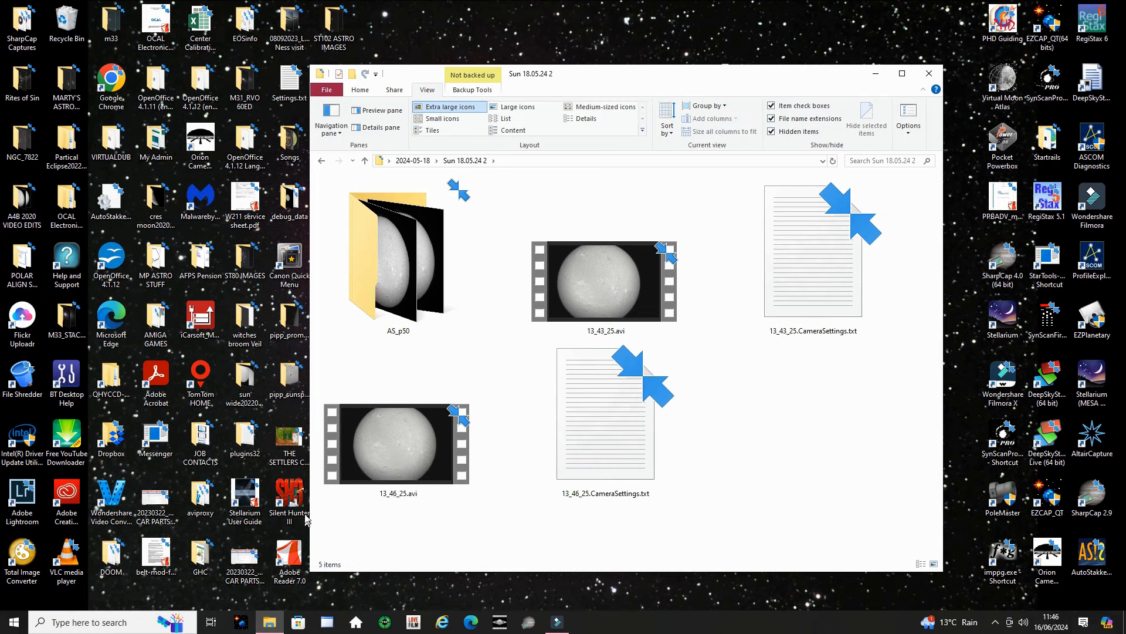
- Look over the two AVI captures and read the full 13_46_25.CameraSettings.txt file, closing it when done
{"action": "left_click", "coordinate": [395, 464]}
{"action": "left_click", "coordinate": [628, 292]}
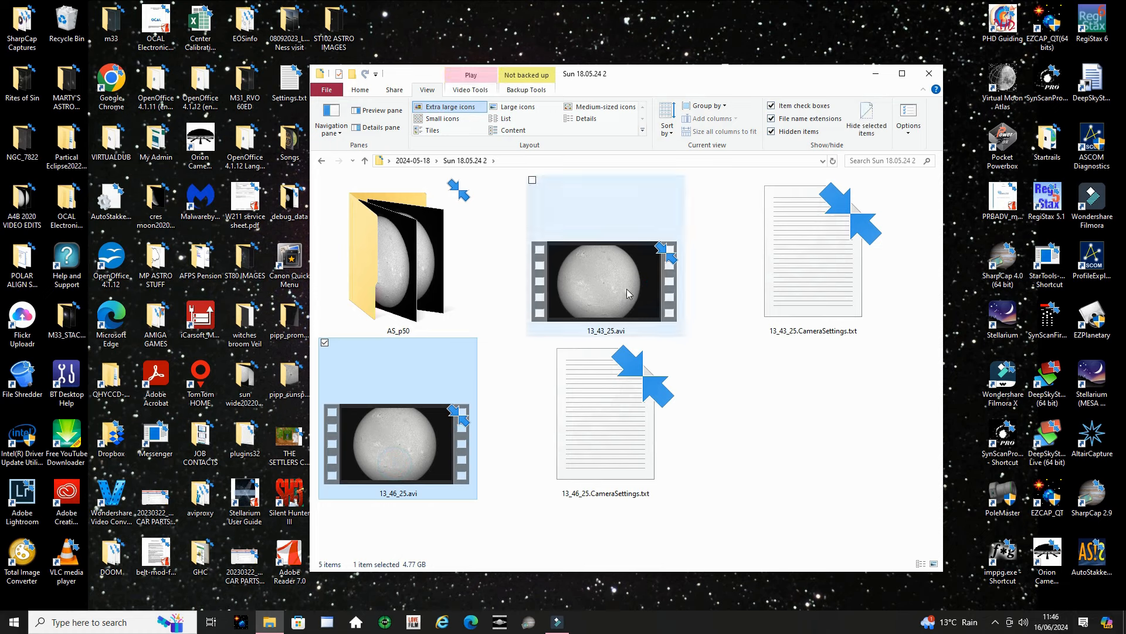
{"action": "left_click", "coordinate": [404, 430]}
{"action": "double_click", "coordinate": [604, 428]}
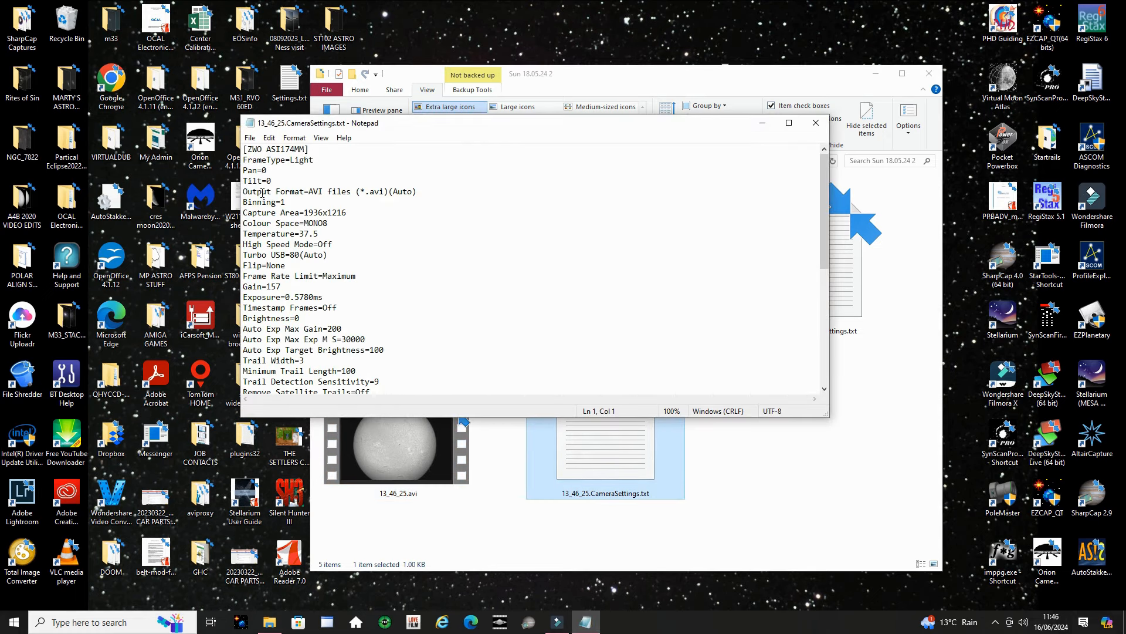
{"action": "left_click", "coordinate": [789, 123]}
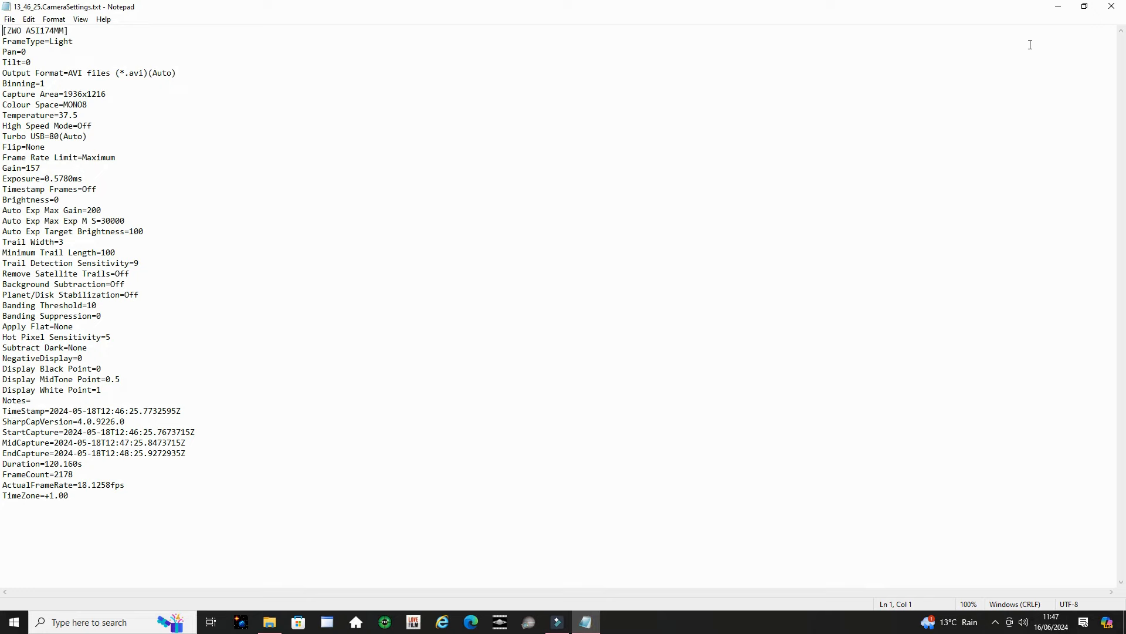
{"action": "left_click", "coordinate": [1112, 7]}
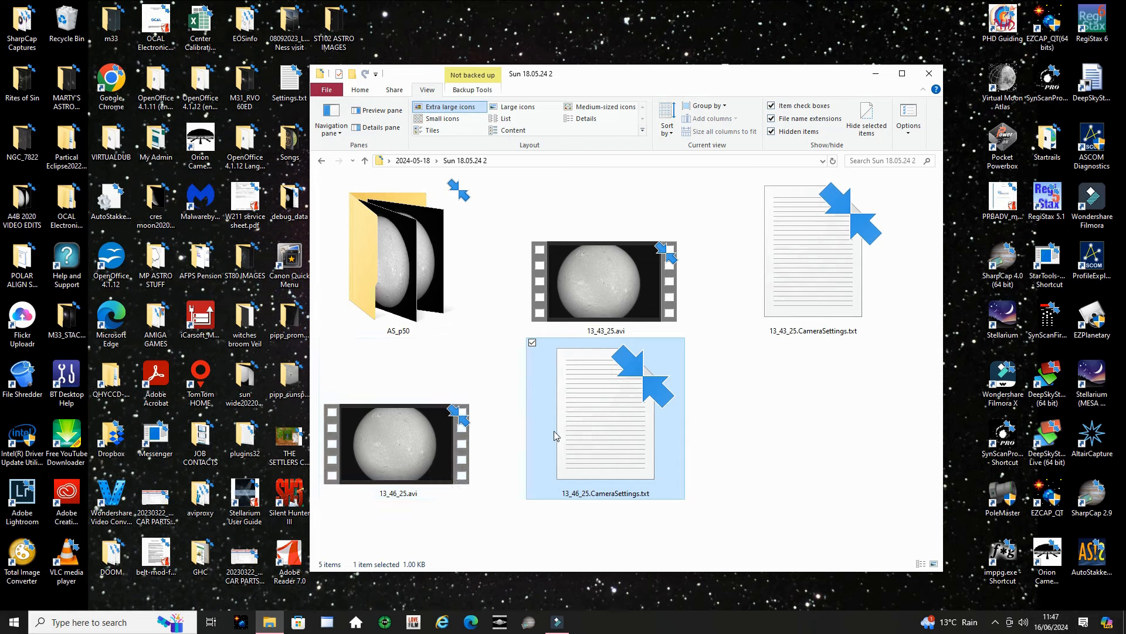
- Switch to PIPP to look over its source files page, and close it
{"action": "left_click", "coordinate": [501, 623]}
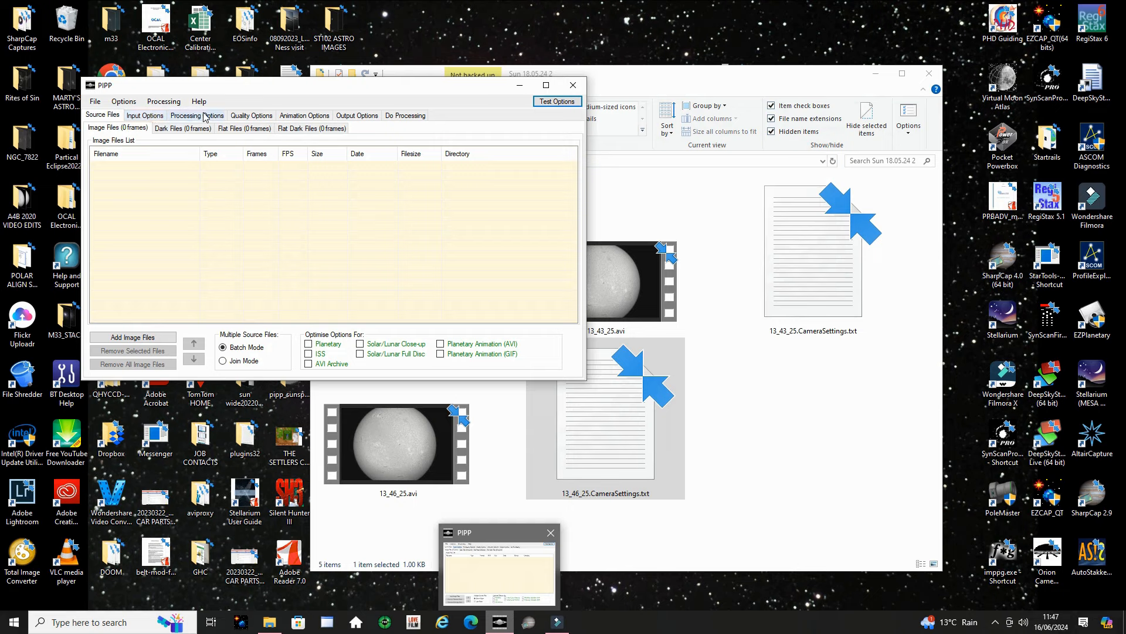
{"action": "left_click", "coordinate": [579, 92]}
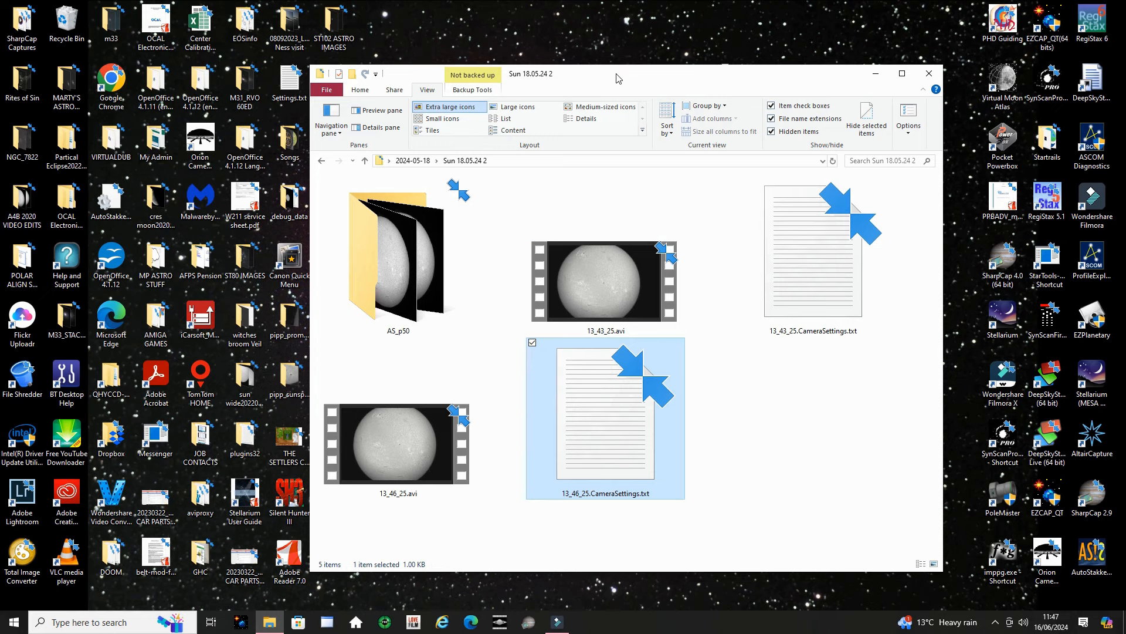
- Shift the capture folder window aside, launch AutoStakkert and place its main window clear of the frame view
{"action": "left_click_drag", "start_coordinate": [617, 78], "coordinate": [482, 66]}
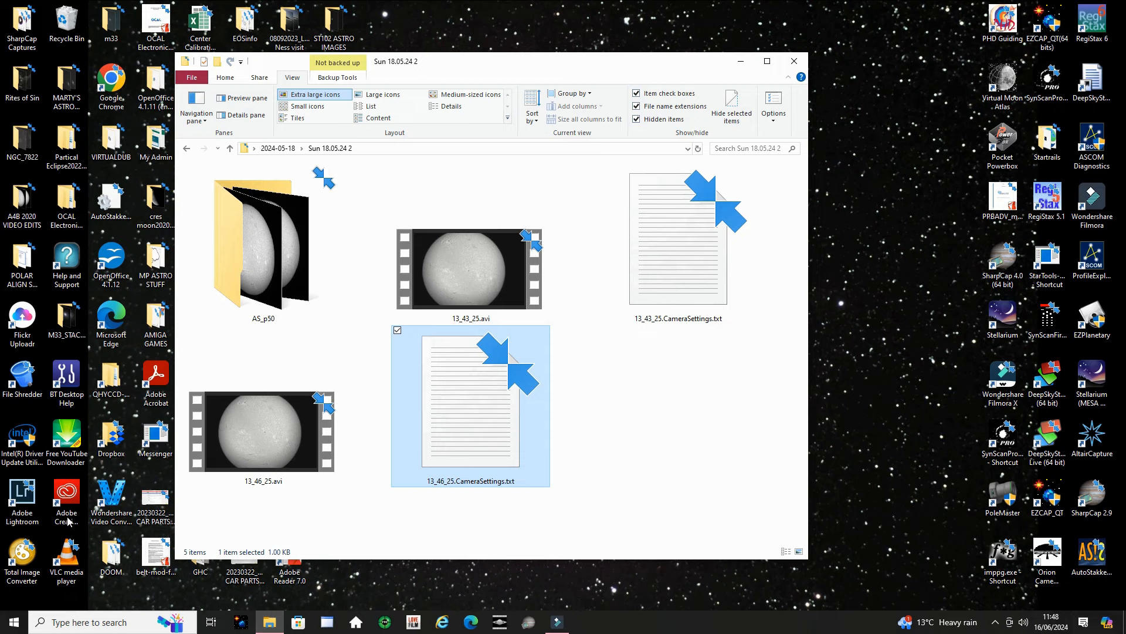
{"action": "mouse_move", "coordinate": [266, 427]}
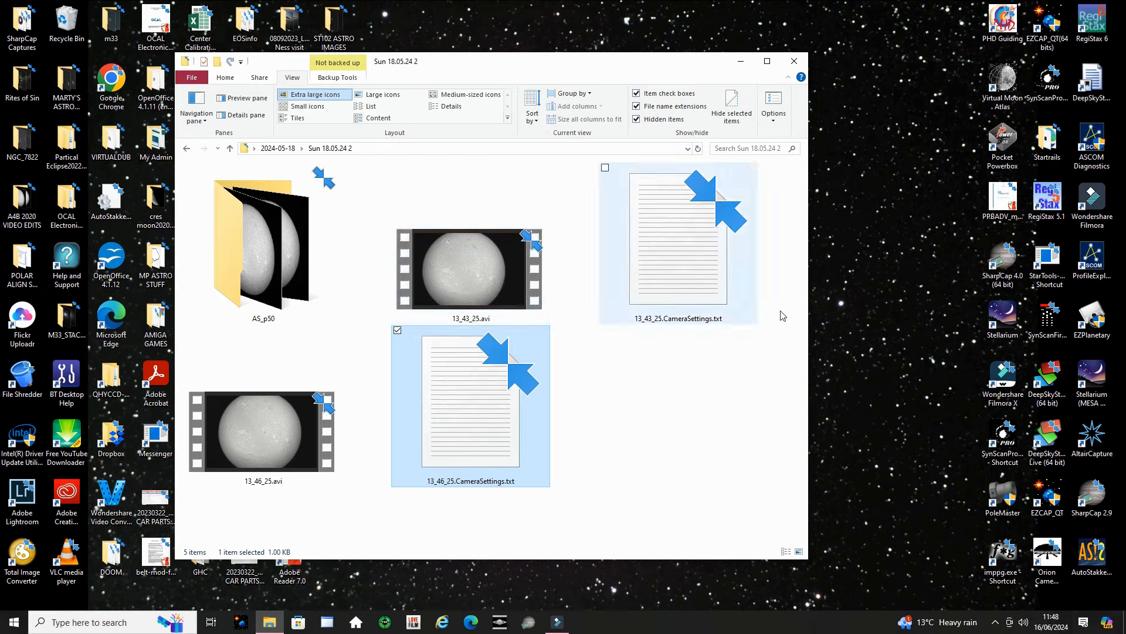
{"action": "double_click", "coordinate": [1095, 557]}
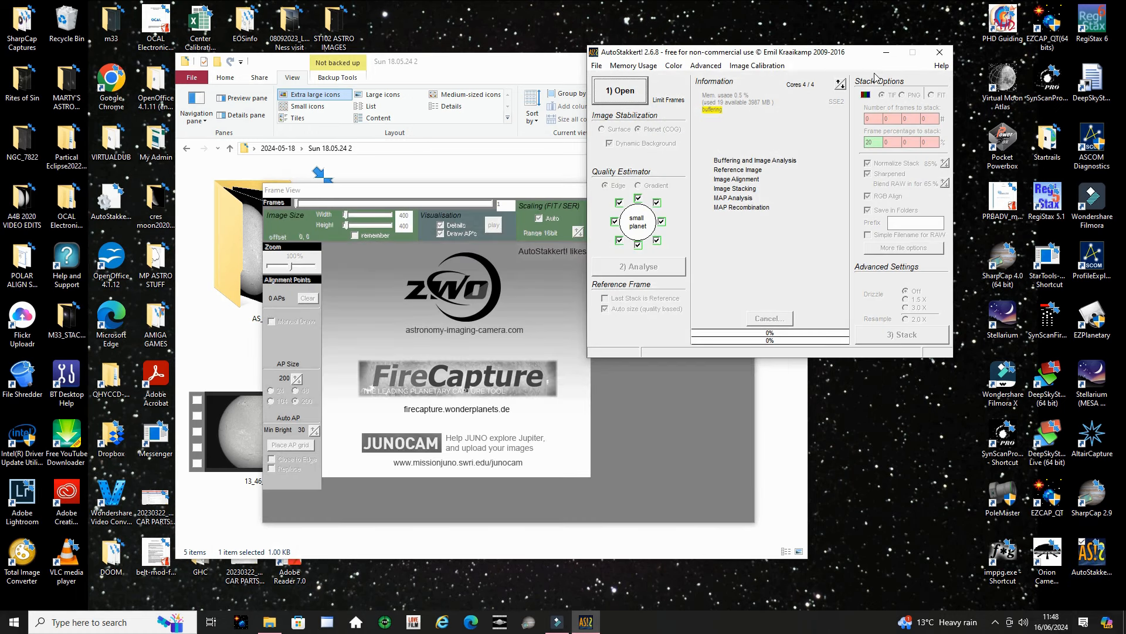
{"action": "left_click_drag", "start_coordinate": [730, 54], "coordinate": [799, 57]}
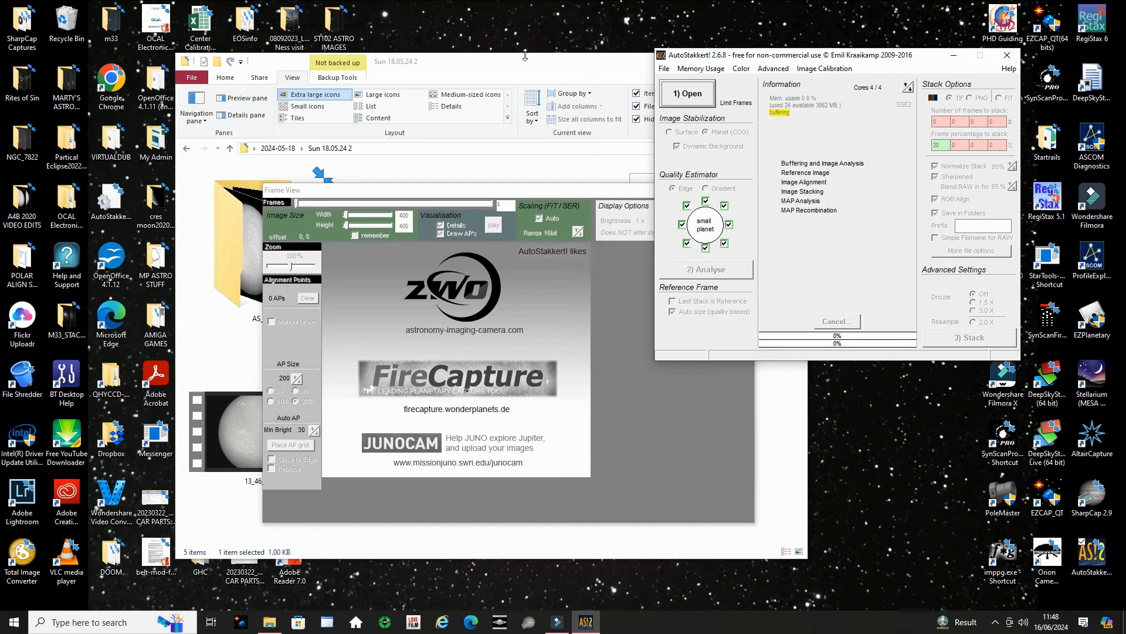
- Load the video 13_43_25.avi from the desktop folder 2024-05-18, subfolder "Sun 18.05.24 2", using the AVI Video file type
{"action": "left_click", "coordinate": [687, 93]}
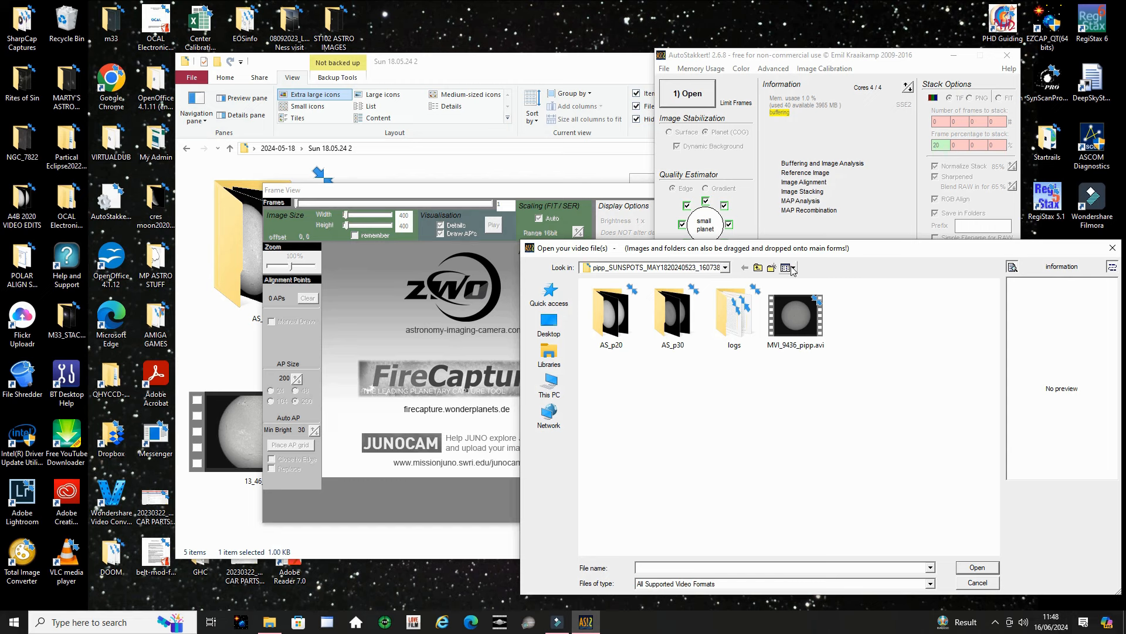
{"action": "left_click", "coordinate": [759, 268]}
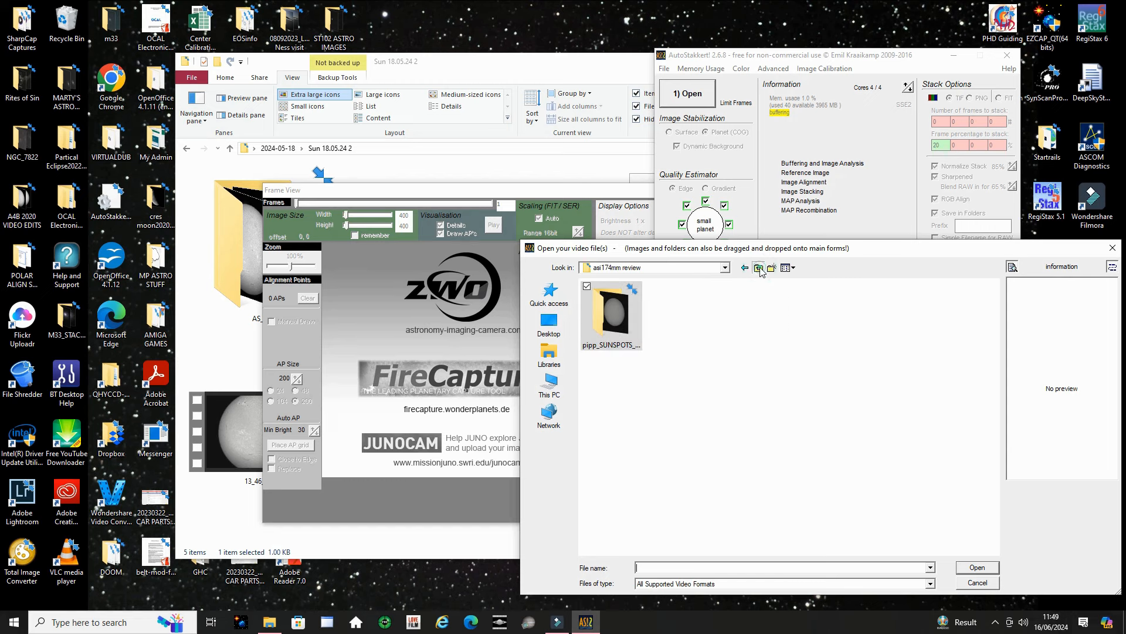
{"action": "left_click", "coordinate": [758, 268]}
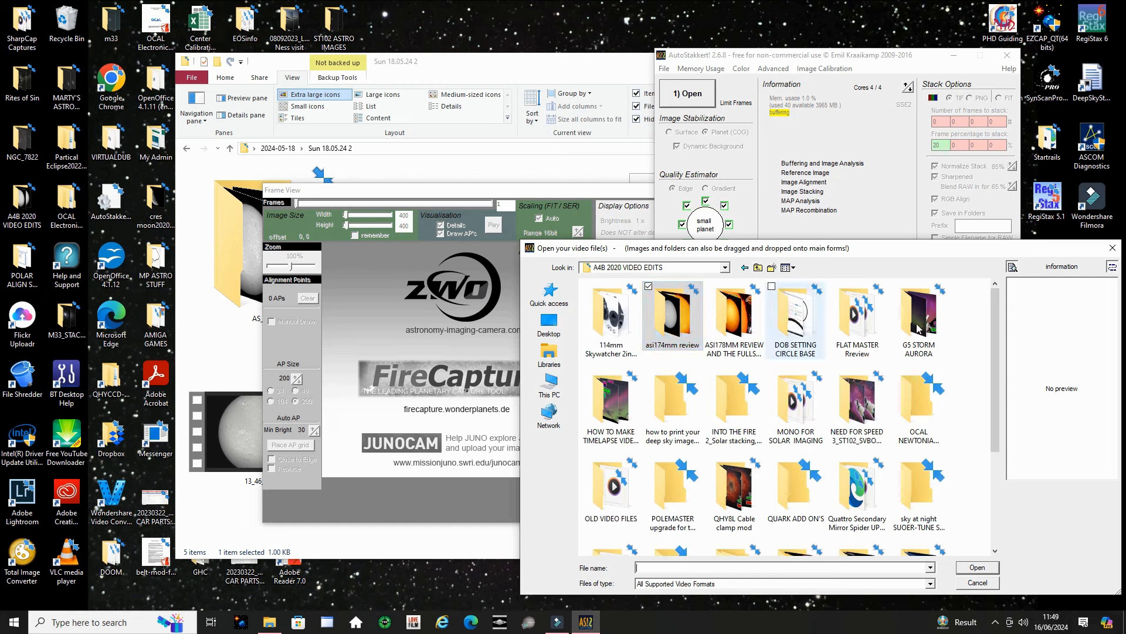
{"action": "left_click", "coordinate": [744, 269]}
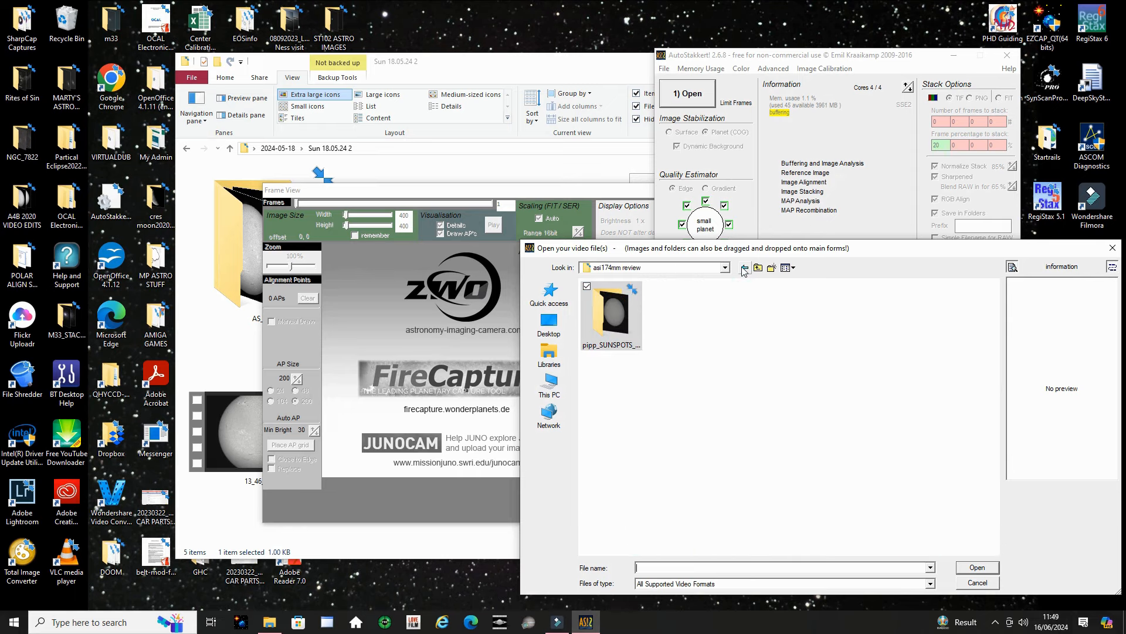
{"action": "left_click", "coordinate": [549, 323]}
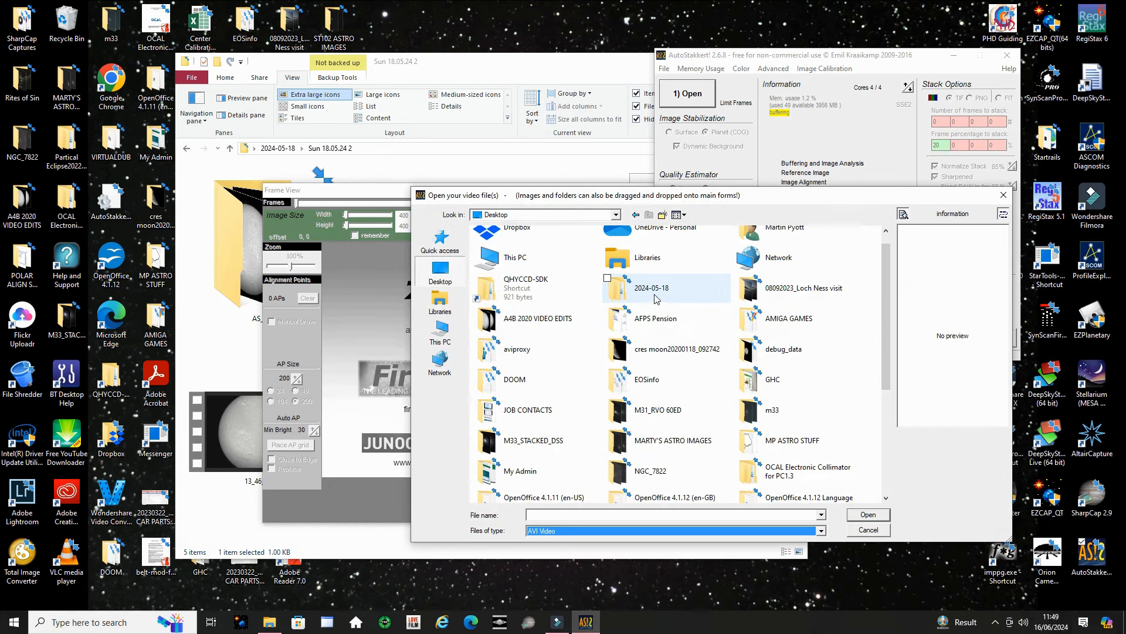
{"action": "double_click", "coordinate": [653, 289]}
{"action": "double_click", "coordinate": [524, 258]}
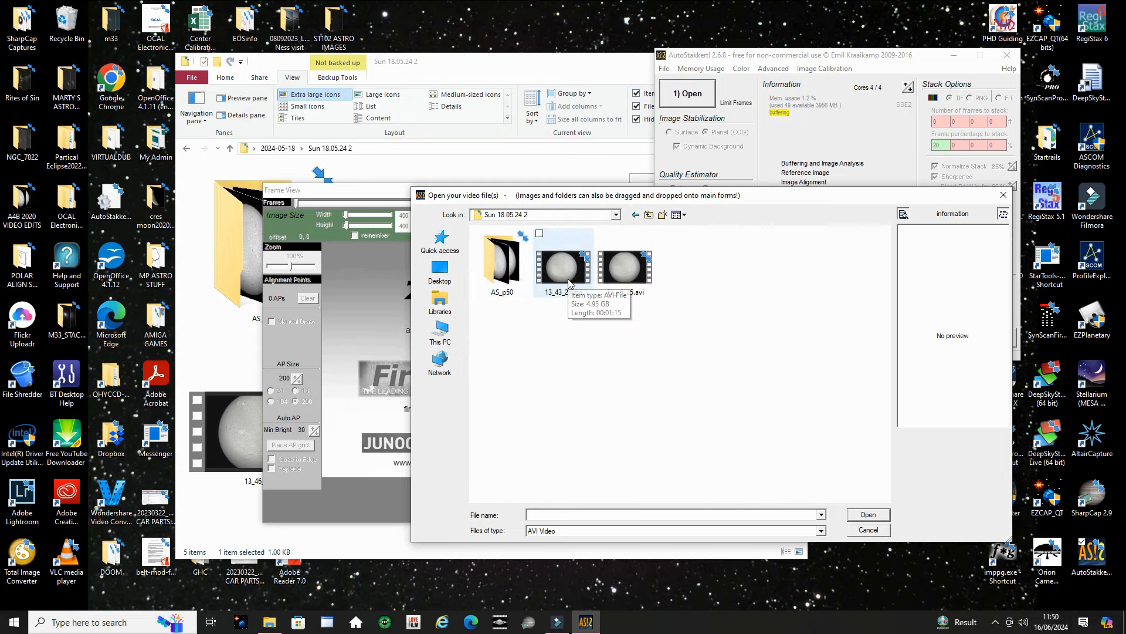
{"action": "left_click", "coordinate": [568, 284]}
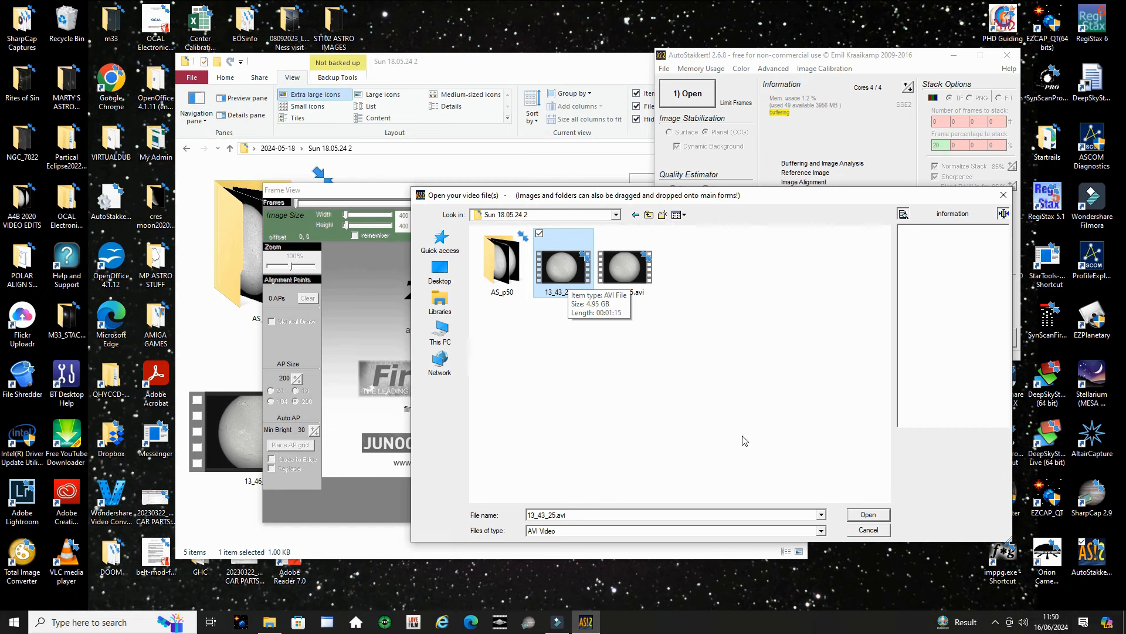
{"action": "left_click", "coordinate": [881, 514]}
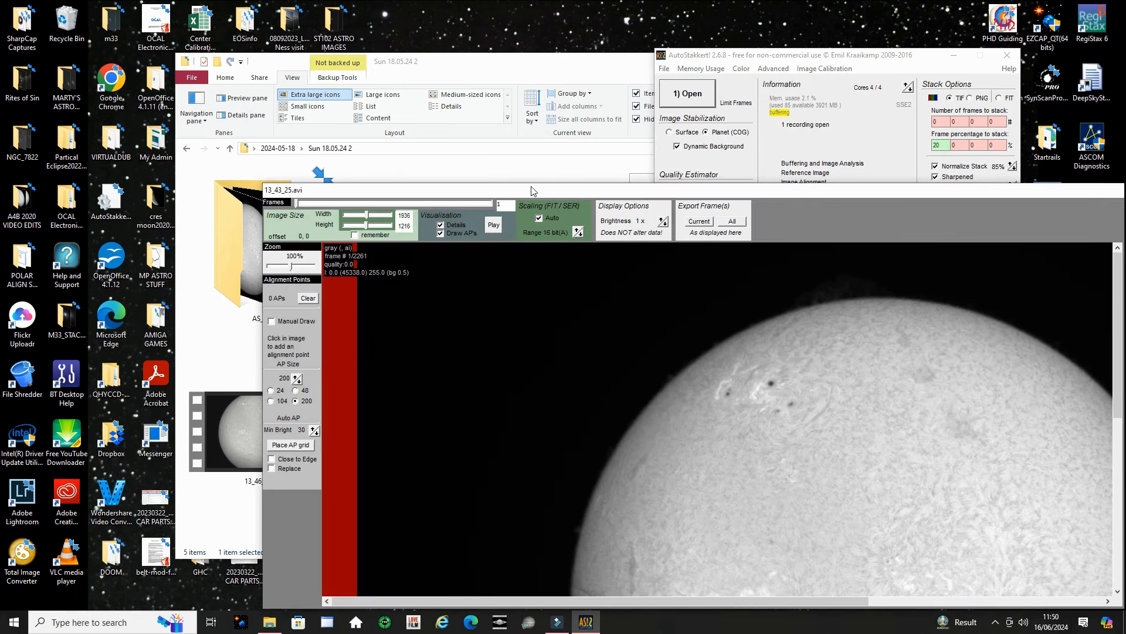
- Reposition the frame view and examine the 13_43_25.avi solar preview at 120% zoom
{"action": "left_click_drag", "start_coordinate": [533, 190], "coordinate": [362, 46]}
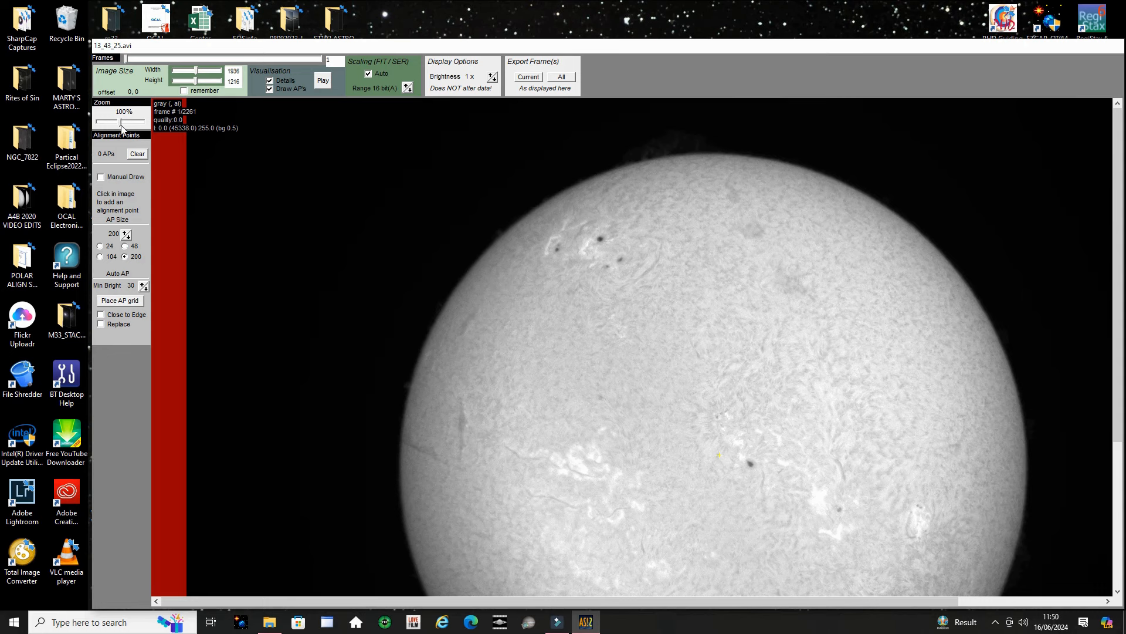
{"action": "left_click_drag", "start_coordinate": [122, 125], "coordinate": [127, 125]}
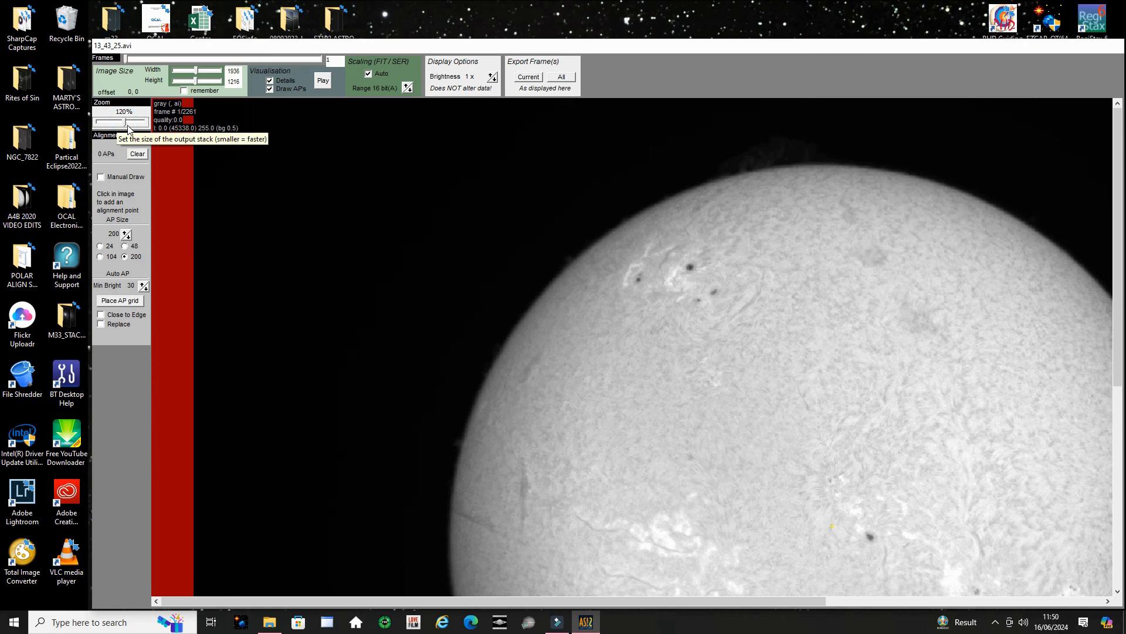
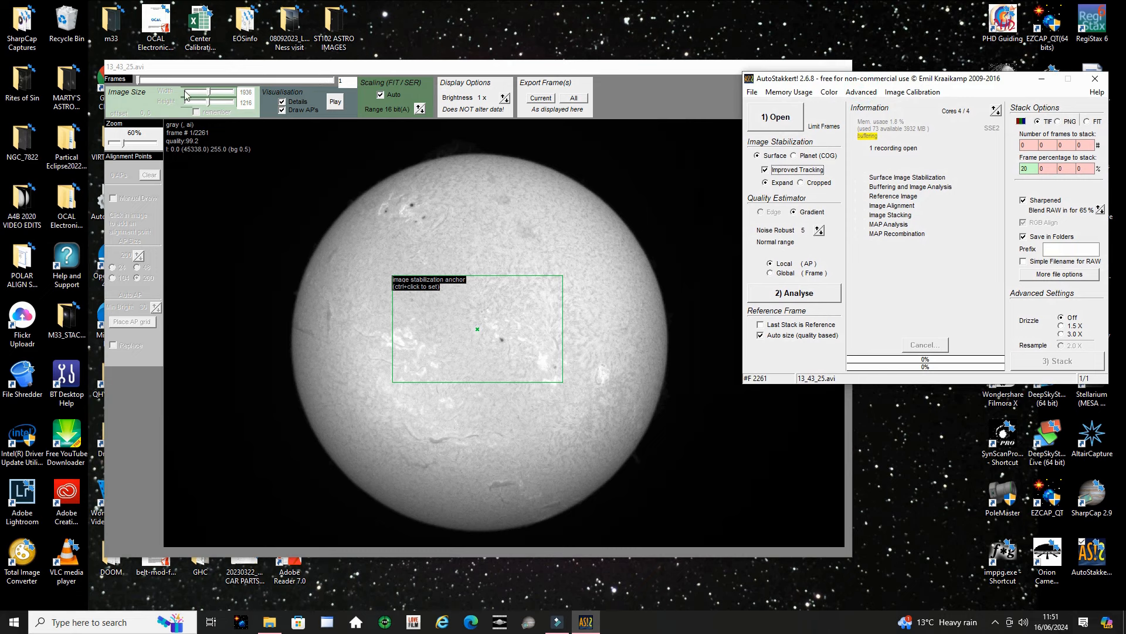
{"action": "mouse_move", "coordinate": [139, 80]}
{"action": "left_mouse_down"}
{"action": "mouse_move", "coordinate": [314, 88]}
{"action": "mouse_move", "coordinate": [218, 94]}
{"action": "mouse_move", "coordinate": [298, 85]}
{"action": "mouse_move", "coordinate": [253, 94]}
{"action": "mouse_move", "coordinate": [136, 82]}
{"action": "left_mouse_up"}
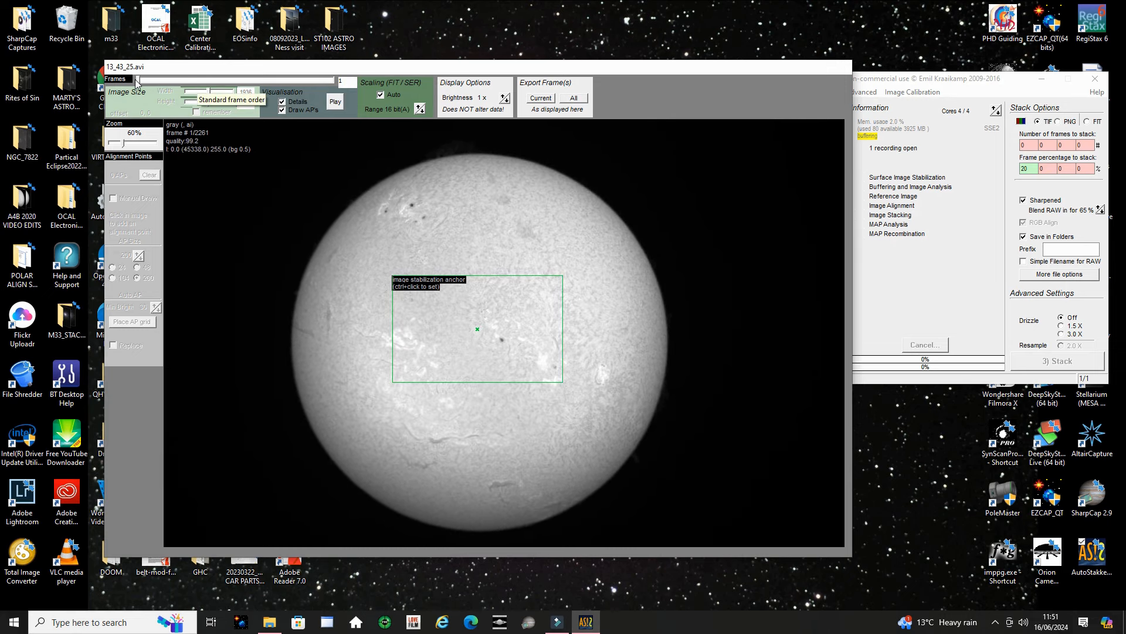
- Try raising the gradient quality estimator's Noise Robust value to 8, and return it to 5
{"action": "left_click", "coordinate": [888, 80]}
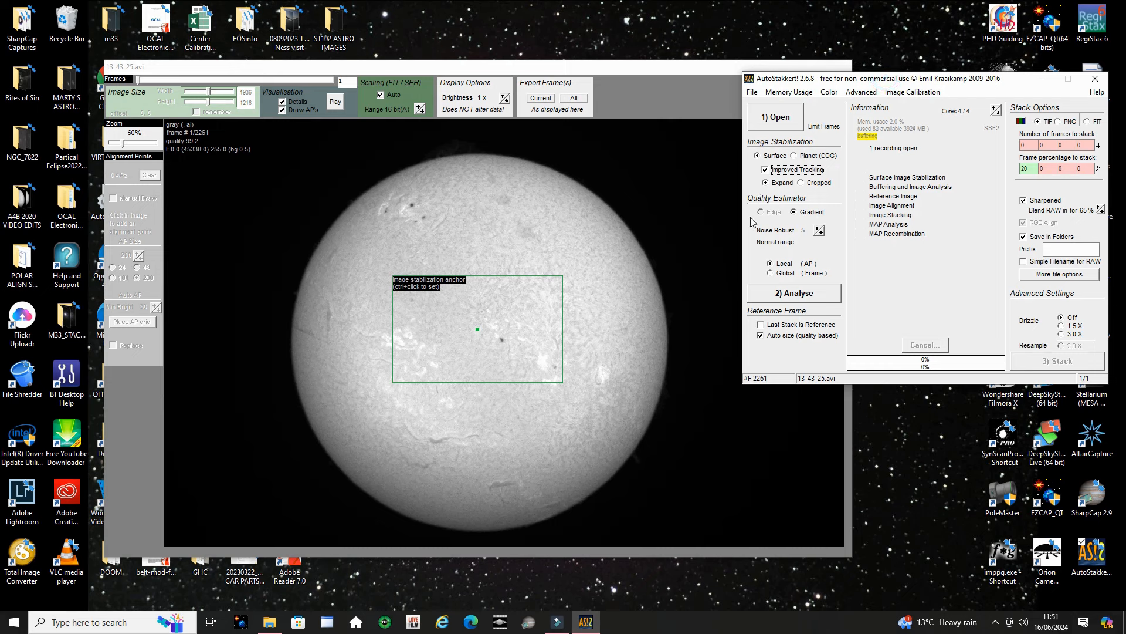
{"action": "left_click", "coordinate": [819, 230]}
{"action": "left_click", "coordinate": [819, 230]}
{"action": "left_click", "coordinate": [819, 230]}
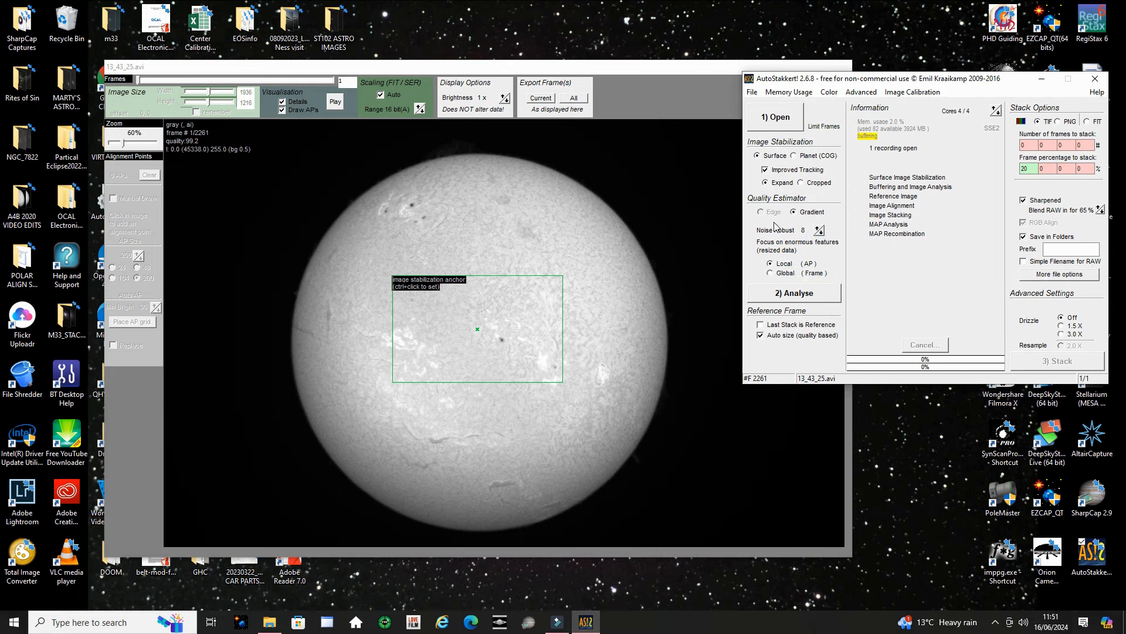
{"action": "left_click", "coordinate": [820, 233]}
{"action": "left_click", "coordinate": [820, 232]}
{"action": "left_click", "coordinate": [821, 233]}
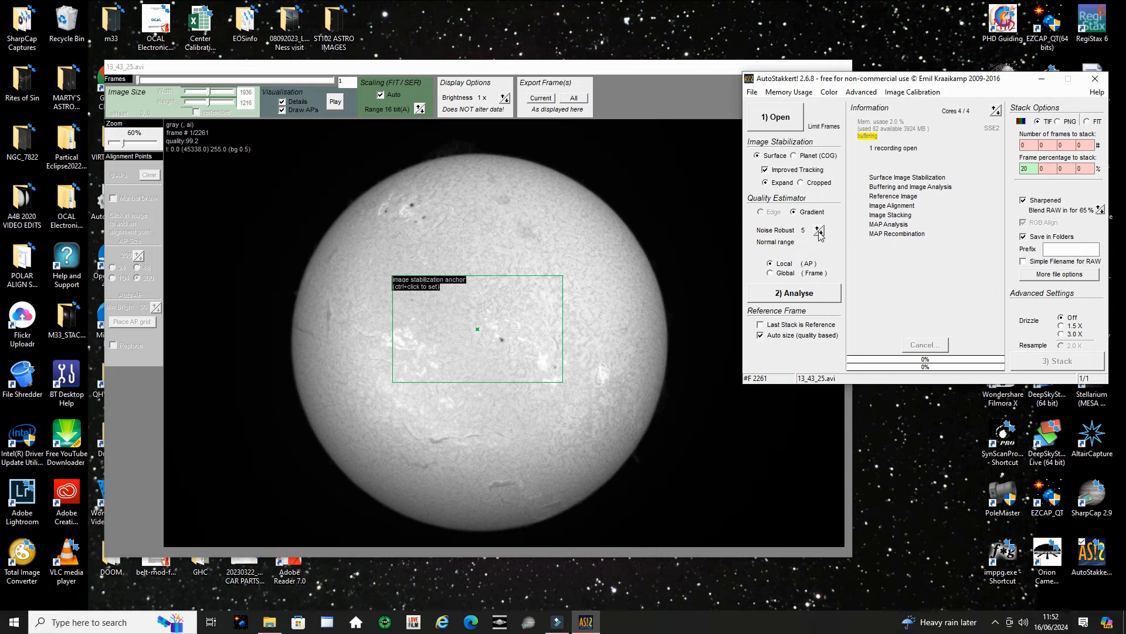
{"action": "left_click", "coordinate": [821, 235]}
{"action": "left_click", "coordinate": [820, 231]}
- Try lowering the gradient quality estimator's Noise Robust value to 2, and restore it to 5
{"action": "left_click_drag", "start_coordinate": [838, 77], "coordinate": [805, 78]}
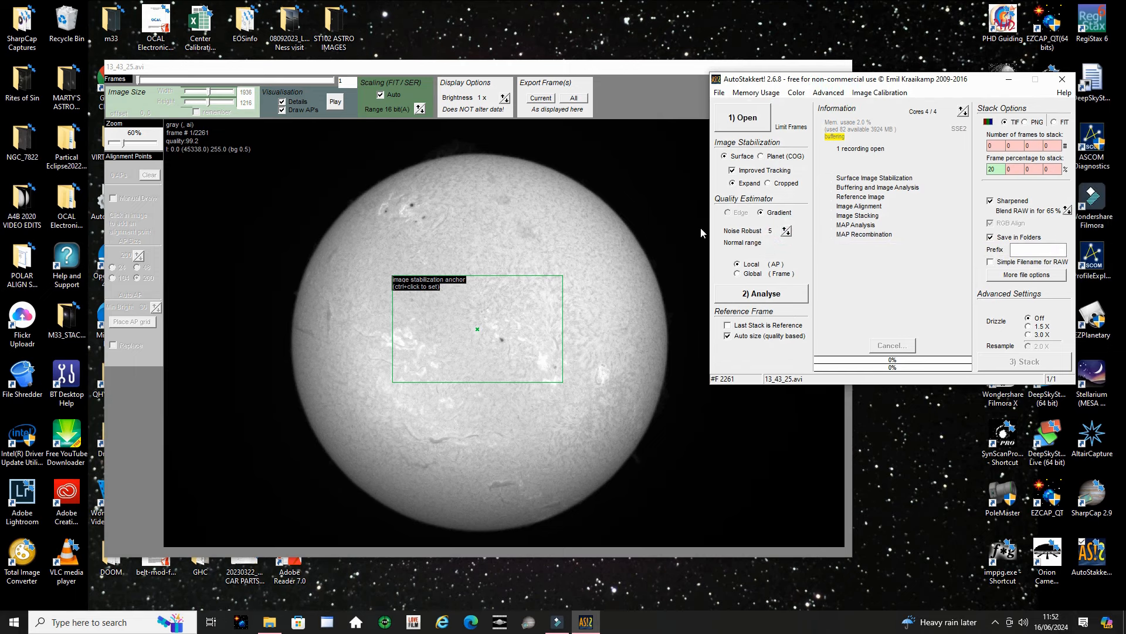
{"action": "left_click", "coordinate": [788, 235]}
{"action": "left_click", "coordinate": [788, 235]}
{"action": "left_click", "coordinate": [788, 234]}
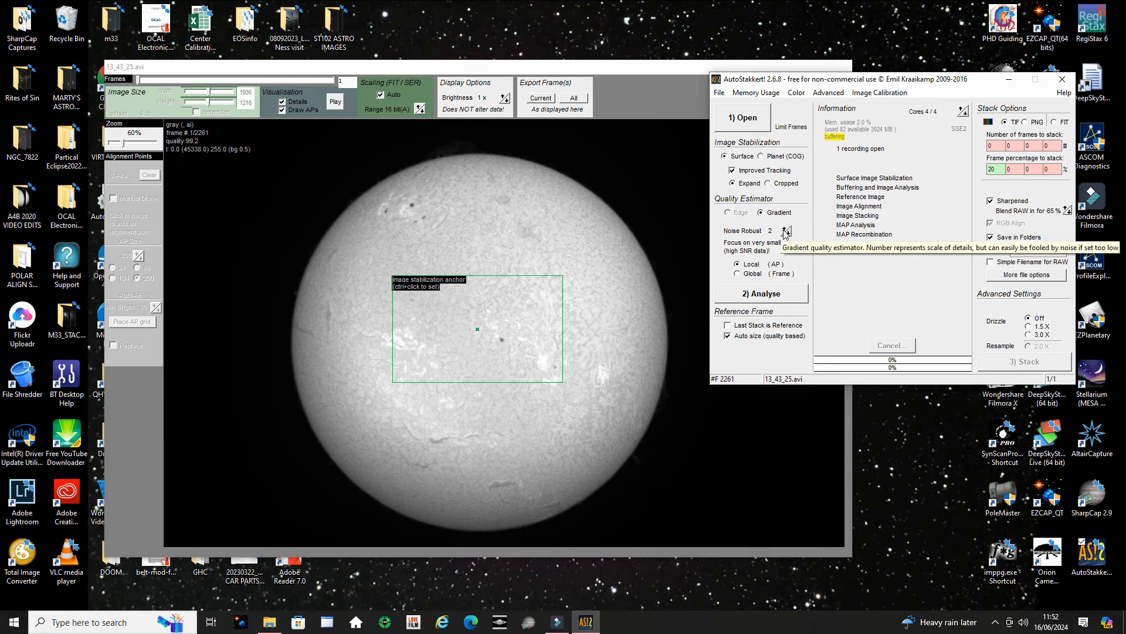
{"action": "left_click", "coordinate": [786, 228]}
{"action": "left_click", "coordinate": [787, 228]}
{"action": "left_click", "coordinate": [786, 228]}
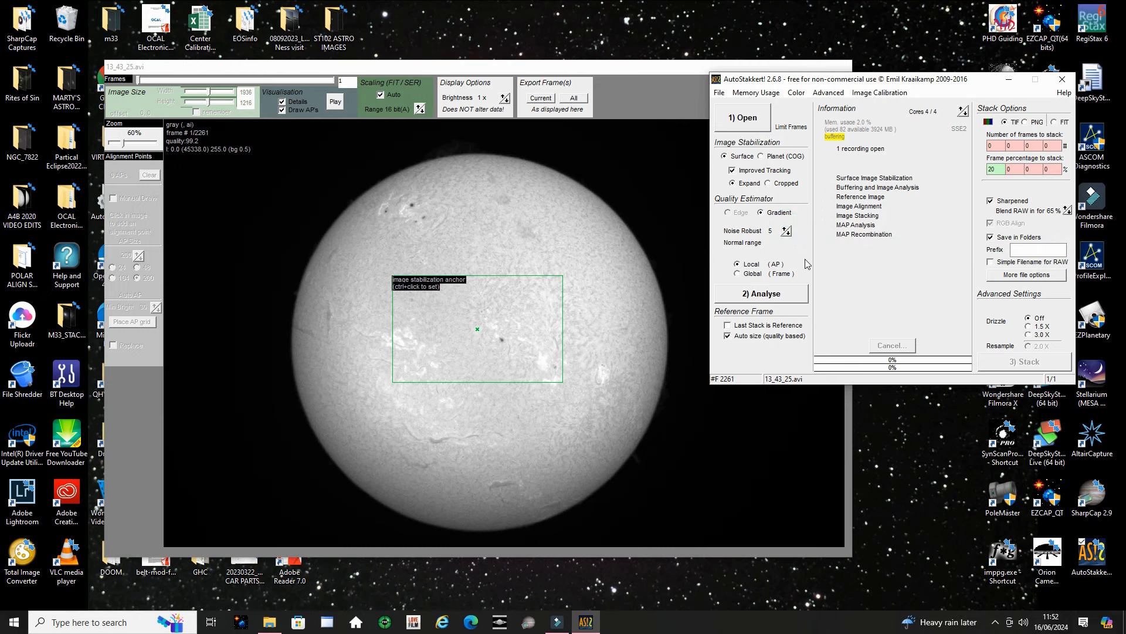
- Analyse the 13_43_25.avi recording's frames and move the main window clear of the analysed solar image
{"action": "left_click", "coordinate": [762, 293]}
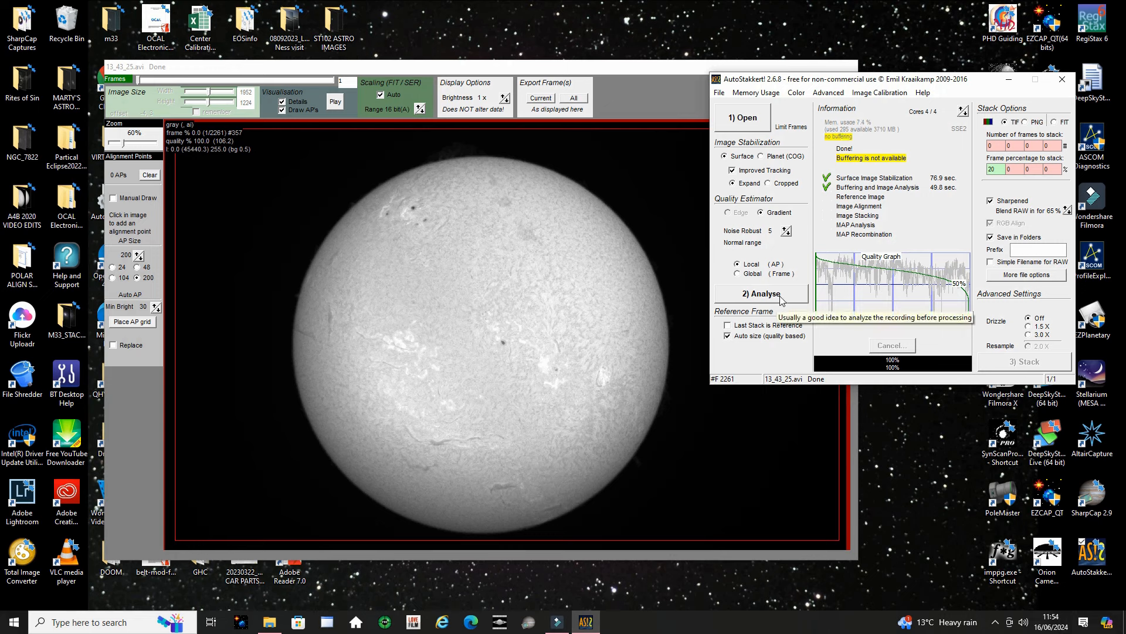
{"action": "left_click", "coordinate": [744, 145]}
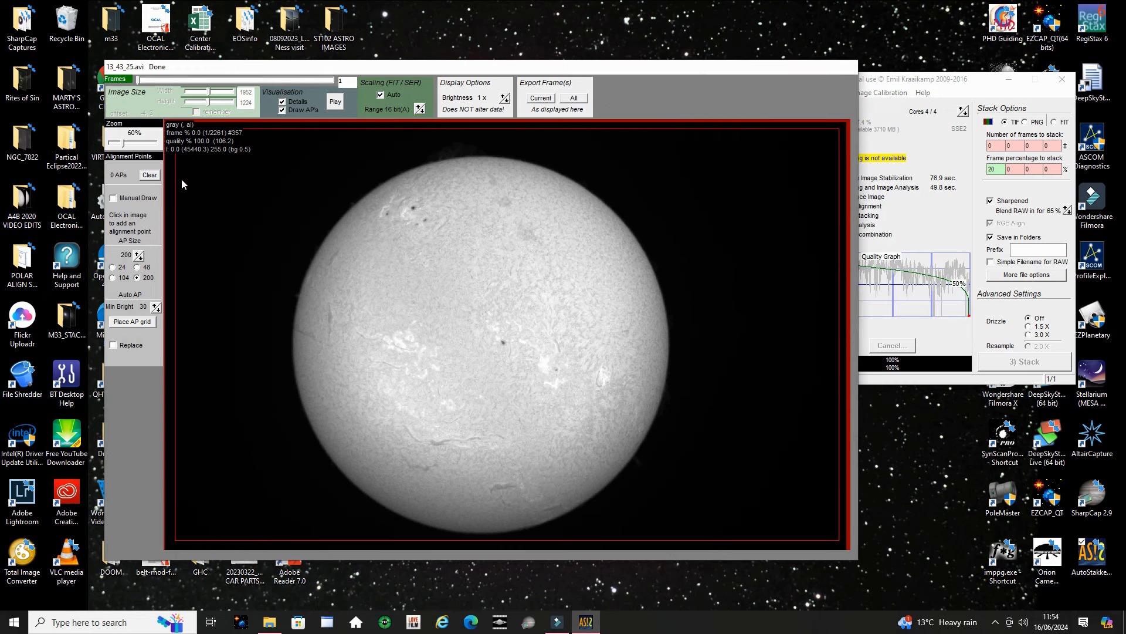
{"action": "left_click_drag", "start_coordinate": [899, 76], "coordinate": [940, 62]}
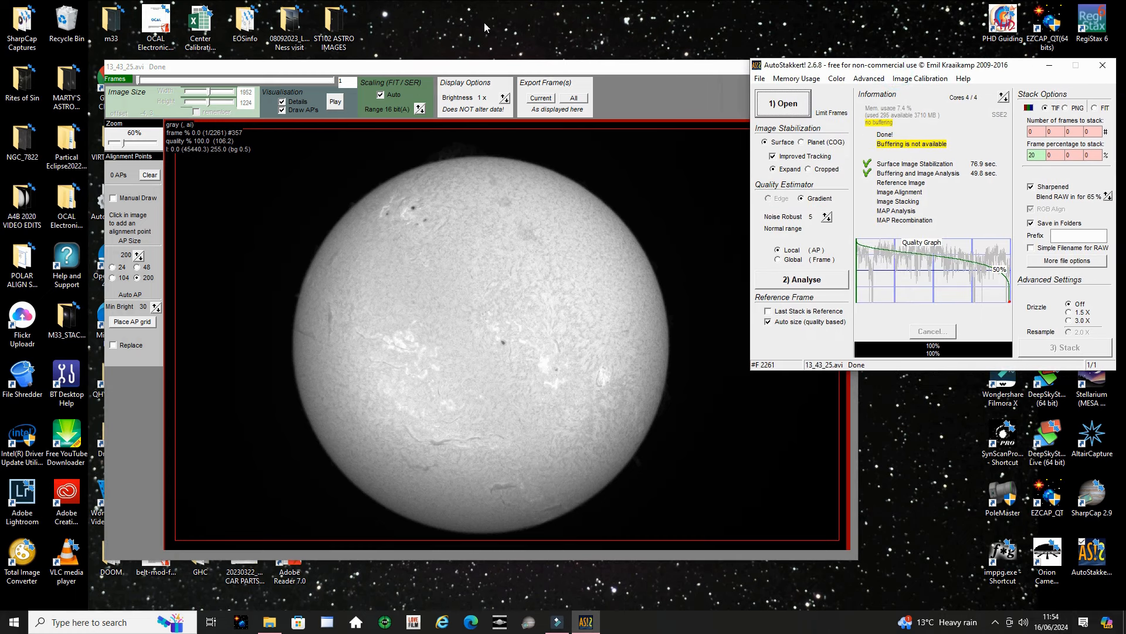
- Scrub the analysed frames to frame 1667 to compare quality, and return to frame 1
{"action": "left_click", "coordinate": [267, 125]}
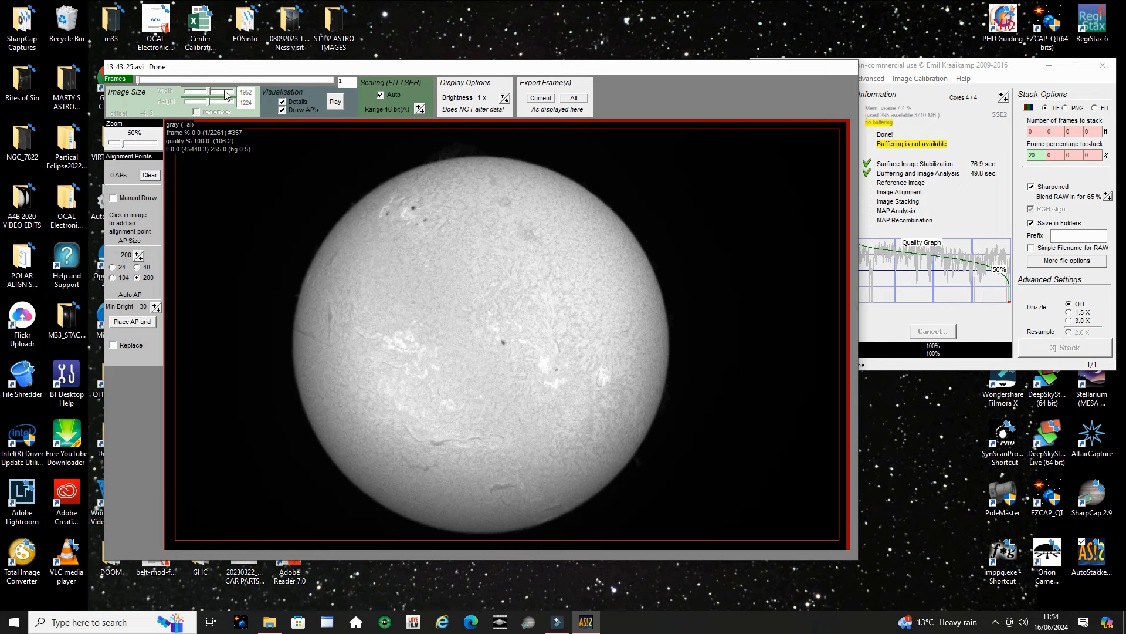
{"action": "left_click_drag", "start_coordinate": [141, 80], "coordinate": [283, 90]}
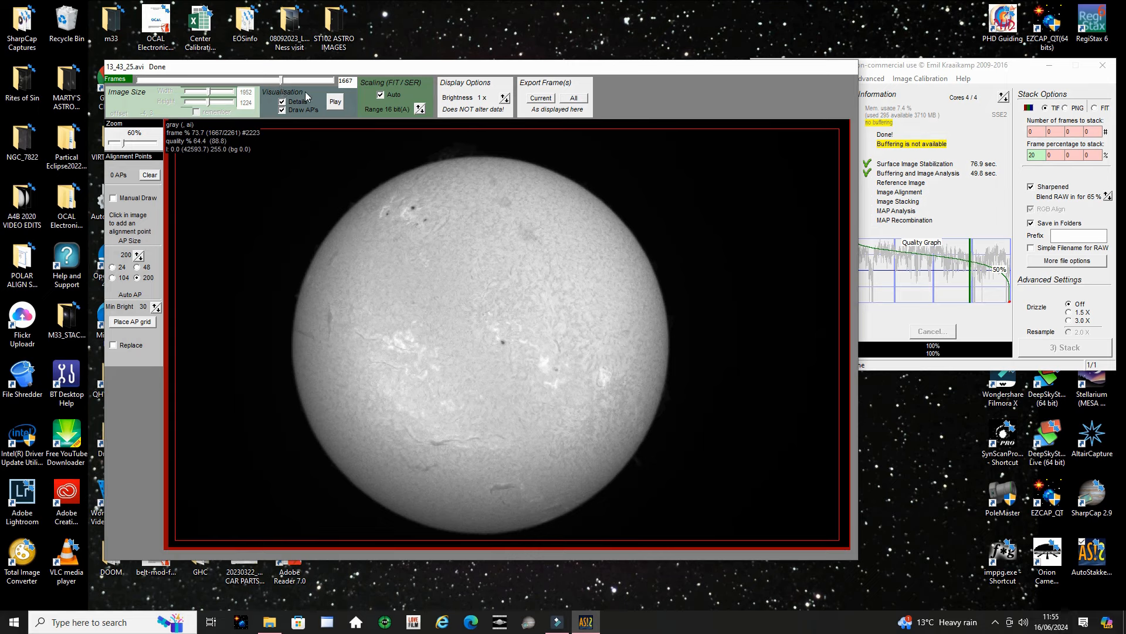
{"action": "left_click_drag", "start_coordinate": [284, 82], "coordinate": [136, 89]}
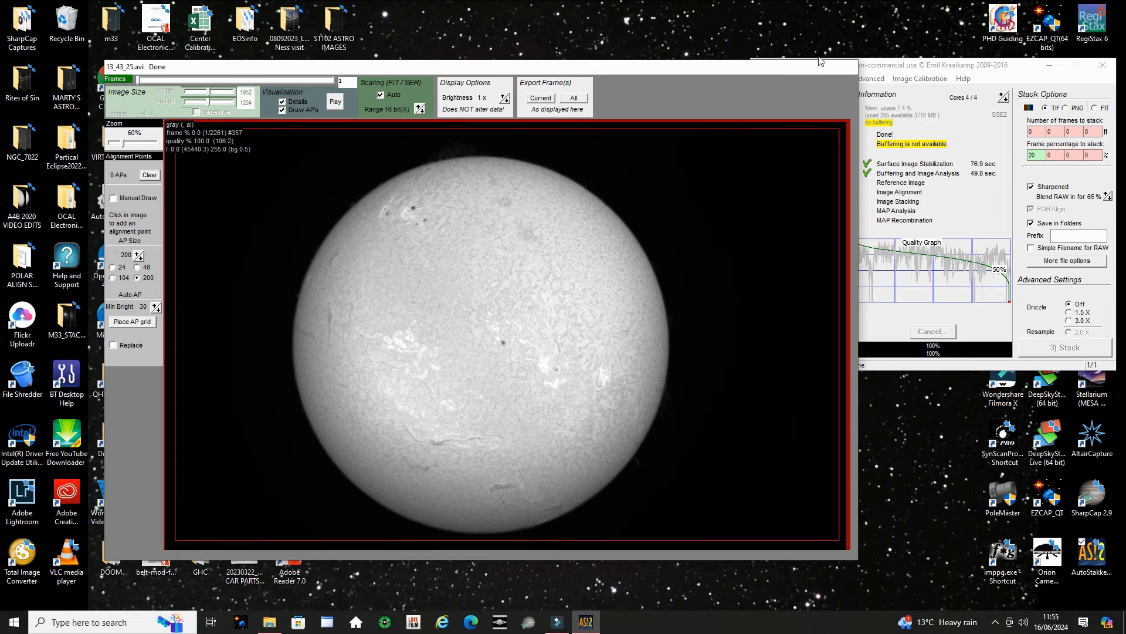
- Bring the main window forward and set the first frame percentage to stack to 40%
{"action": "left_click_drag", "start_coordinate": [896, 69], "coordinate": [729, 56]}
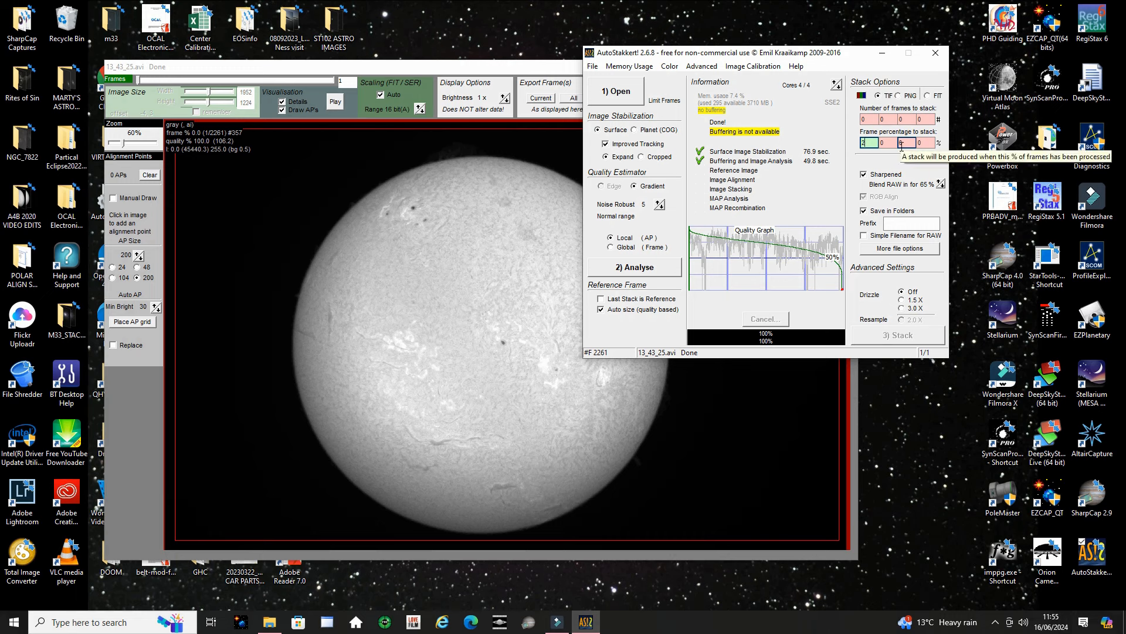
{"action": "key", "text": "BackSpace"}
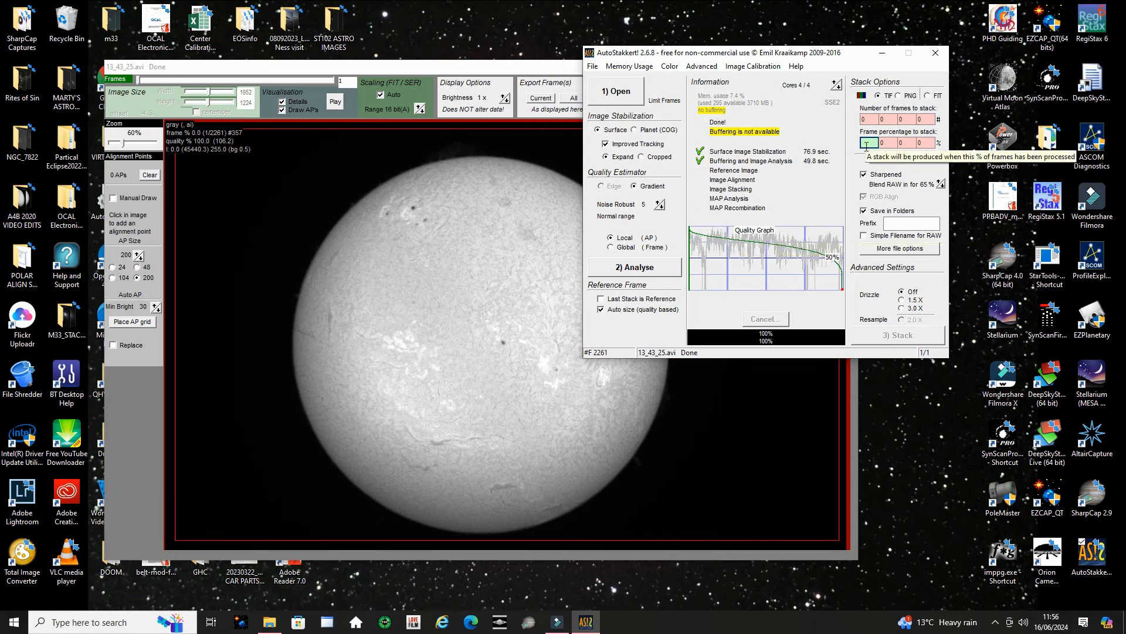
{"action": "type", "text": "46"}
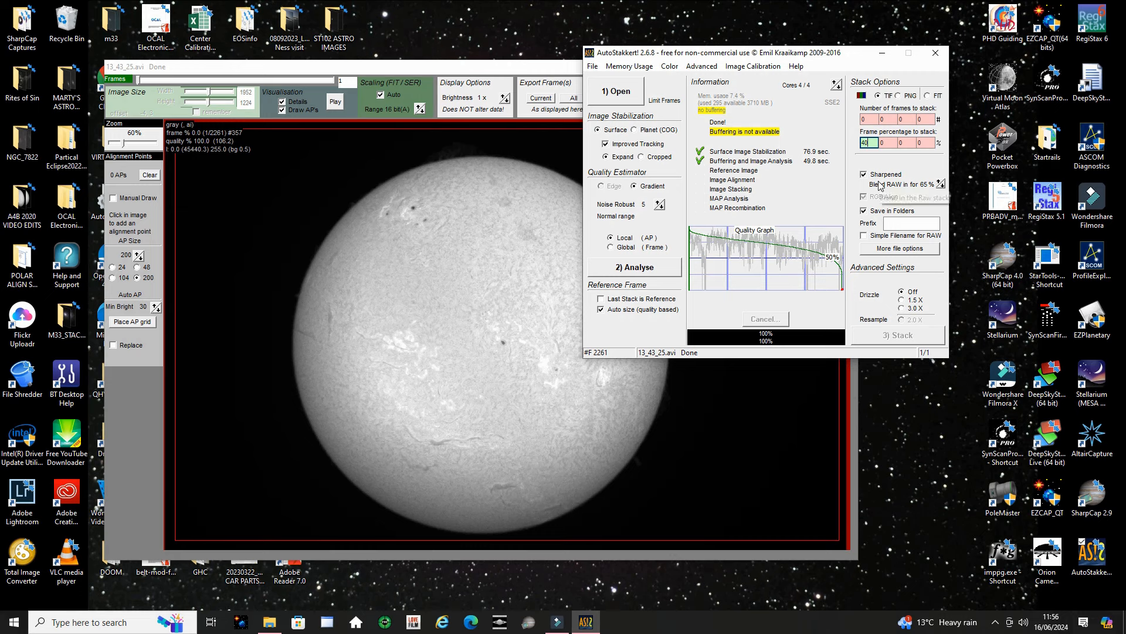
- Set the Blend RAW amount for the sharpened stack to 85%
{"action": "left_click", "coordinate": [940, 183]}
{"action": "left_click", "coordinate": [941, 182]}
{"action": "left_click", "coordinate": [940, 182]}
{"action": "left_click", "coordinate": [940, 181]}
{"action": "left_click", "coordinate": [941, 181]}
{"action": "left_click", "coordinate": [940, 181]}
{"action": "left_click", "coordinate": [940, 182]}
{"action": "left_click", "coordinate": [941, 182]}
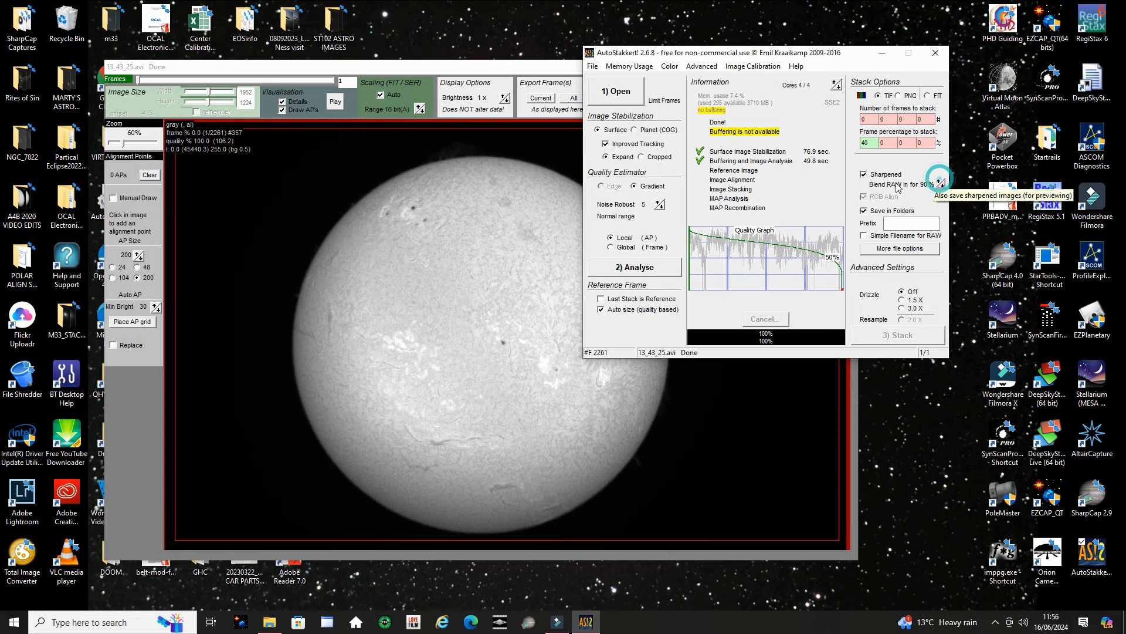
{"action": "left_click", "coordinate": [941, 186]}
{"action": "left_click", "coordinate": [942, 186]}
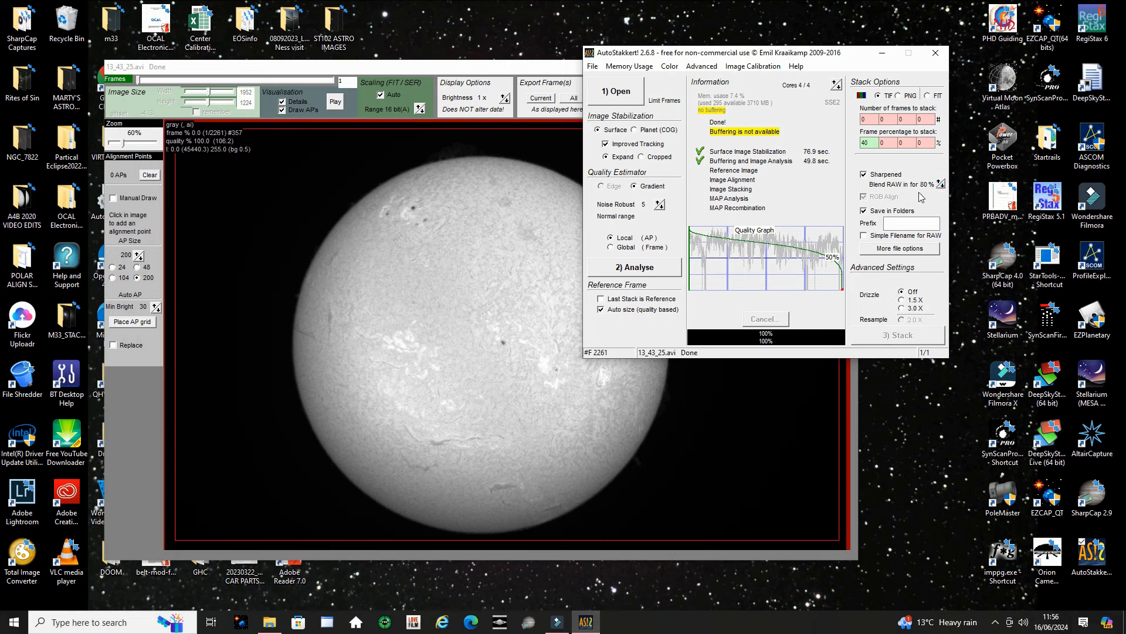
{"action": "left_click", "coordinate": [941, 181]}
- Move the main window further off the solar disc and bring the frame view to the front
{"action": "left_click", "coordinate": [412, 241]}
{"action": "left_click", "coordinate": [852, 53]}
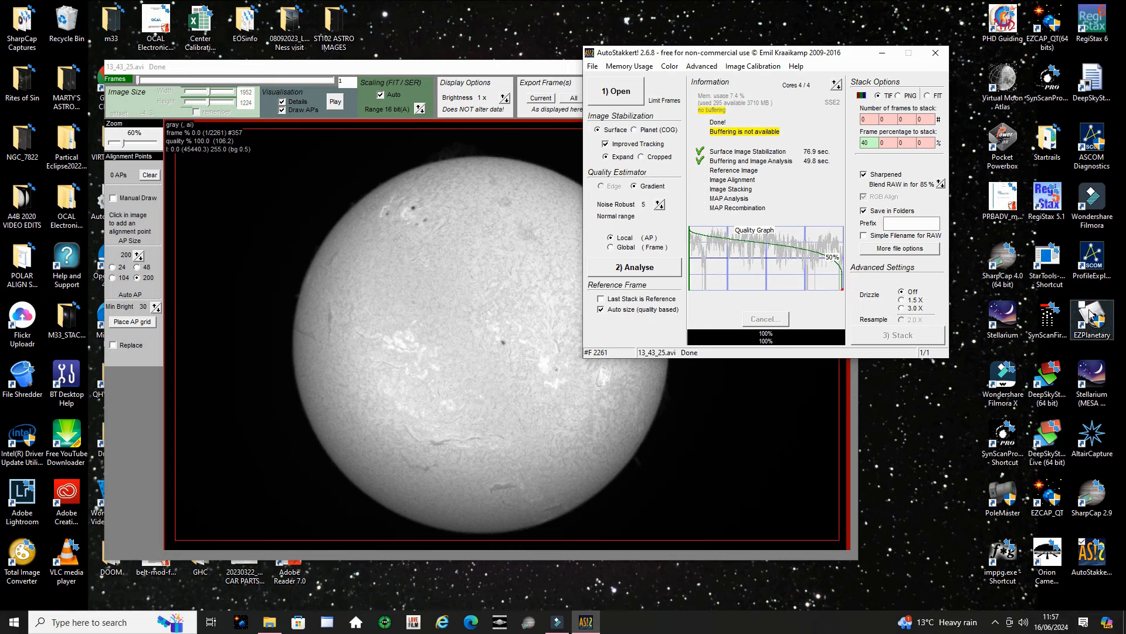
{"action": "left_click", "coordinate": [578, 291]}
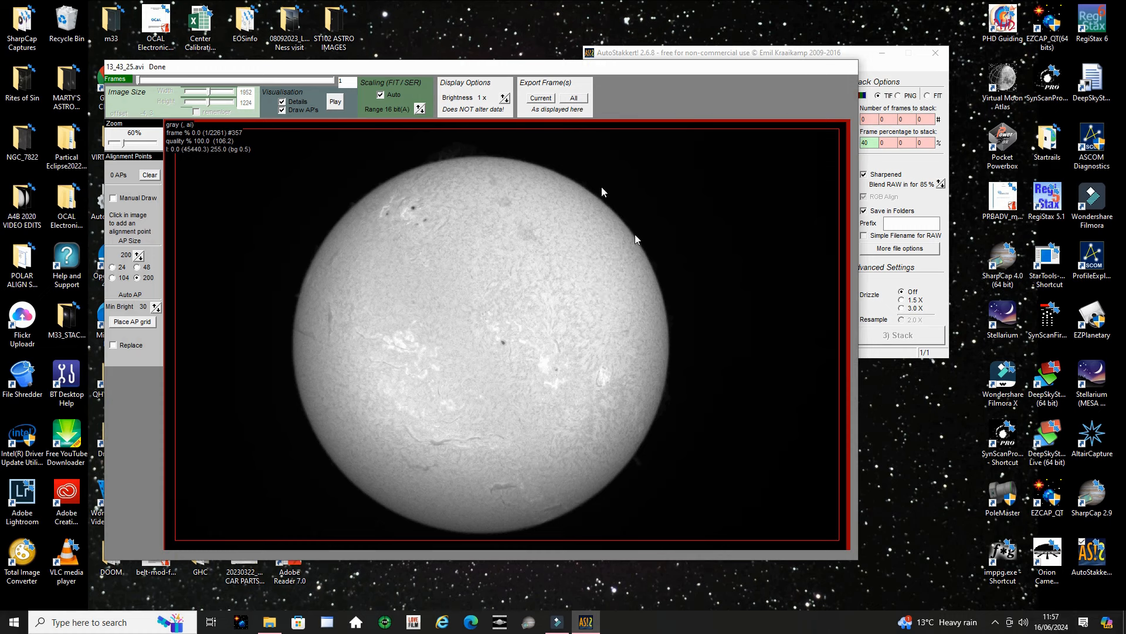
{"action": "left_click", "coordinate": [835, 53]}
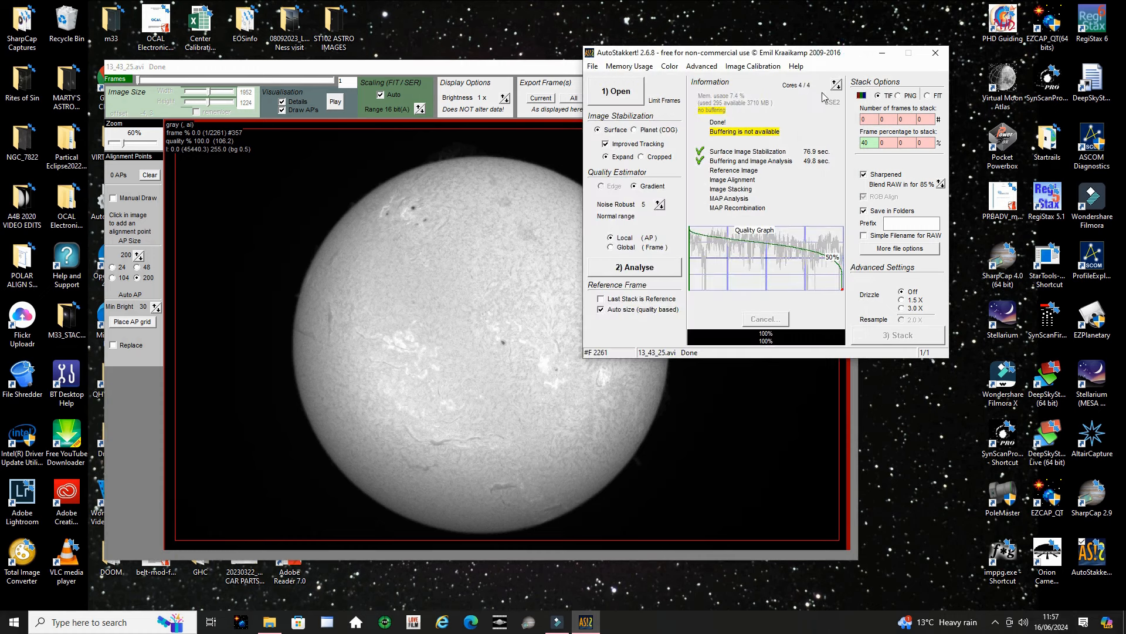
{"action": "left_click_drag", "start_coordinate": [756, 56], "coordinate": [810, 55]}
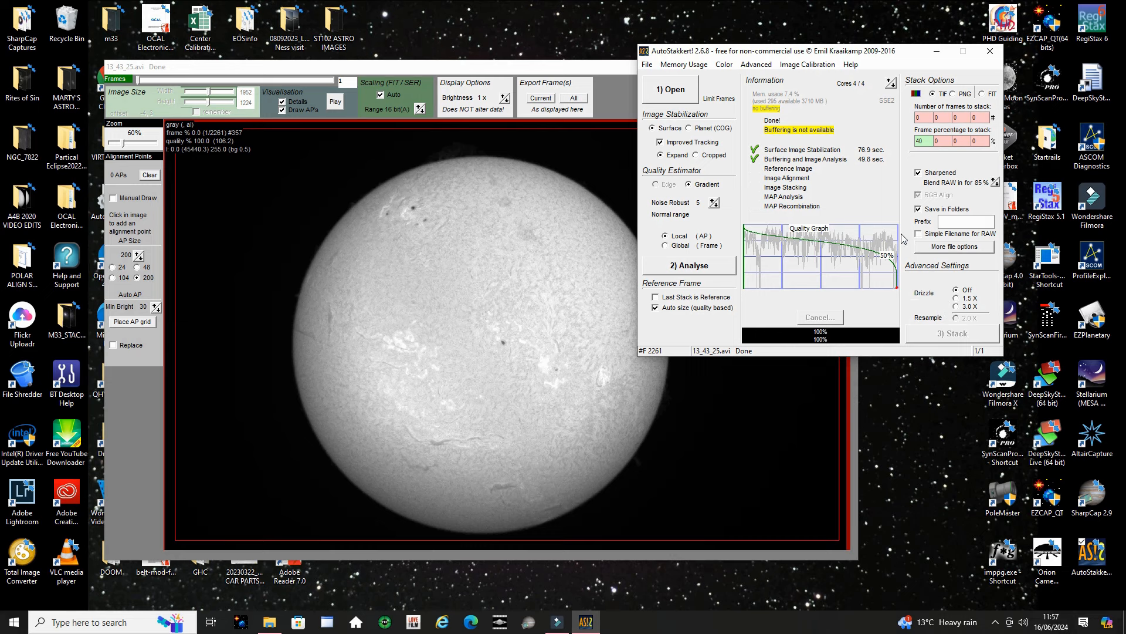
{"action": "left_click", "coordinate": [326, 111]}
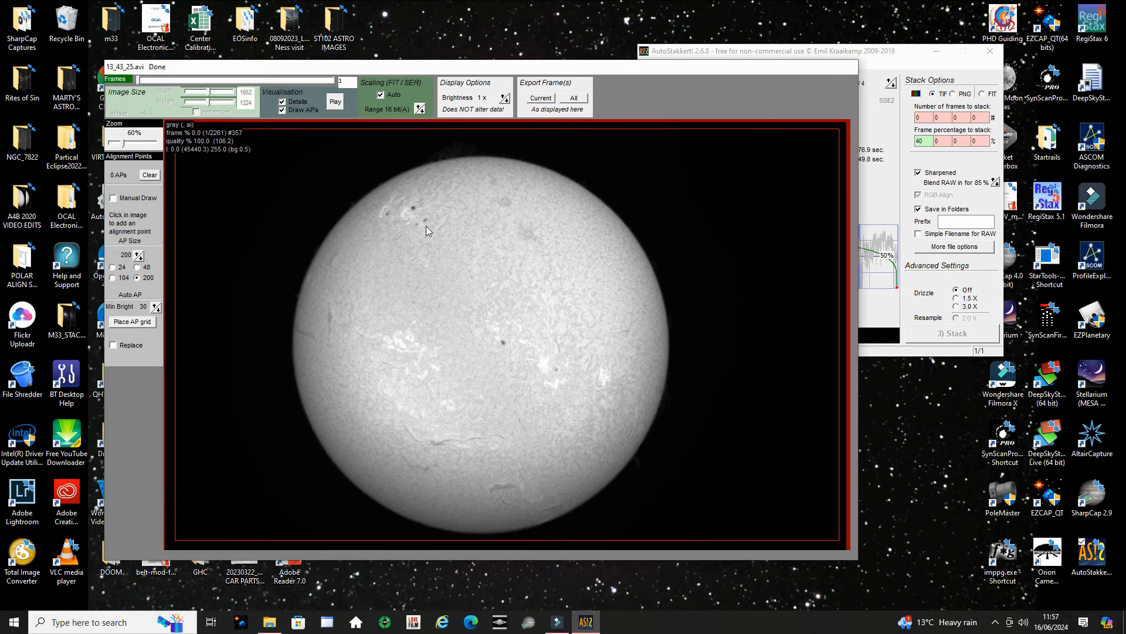
- Try scattering six alignment points of size 24 over the upper solar disc, and clear them all
{"action": "left_click", "coordinate": [112, 267]}
{"action": "left_click", "coordinate": [356, 263]}
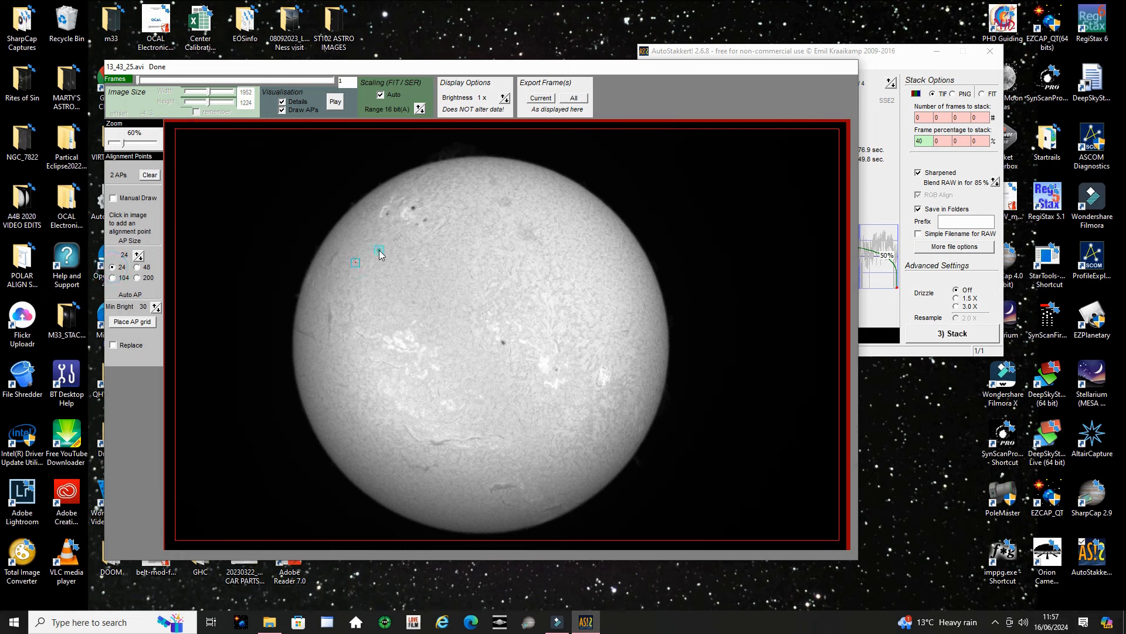
{"action": "left_click", "coordinate": [379, 250]}
{"action": "left_click", "coordinate": [430, 264]}
{"action": "left_click", "coordinate": [475, 302]}
{"action": "left_click", "coordinate": [532, 295]}
{"action": "left_click", "coordinate": [496, 249]}
{"action": "left_click", "coordinate": [150, 174]}
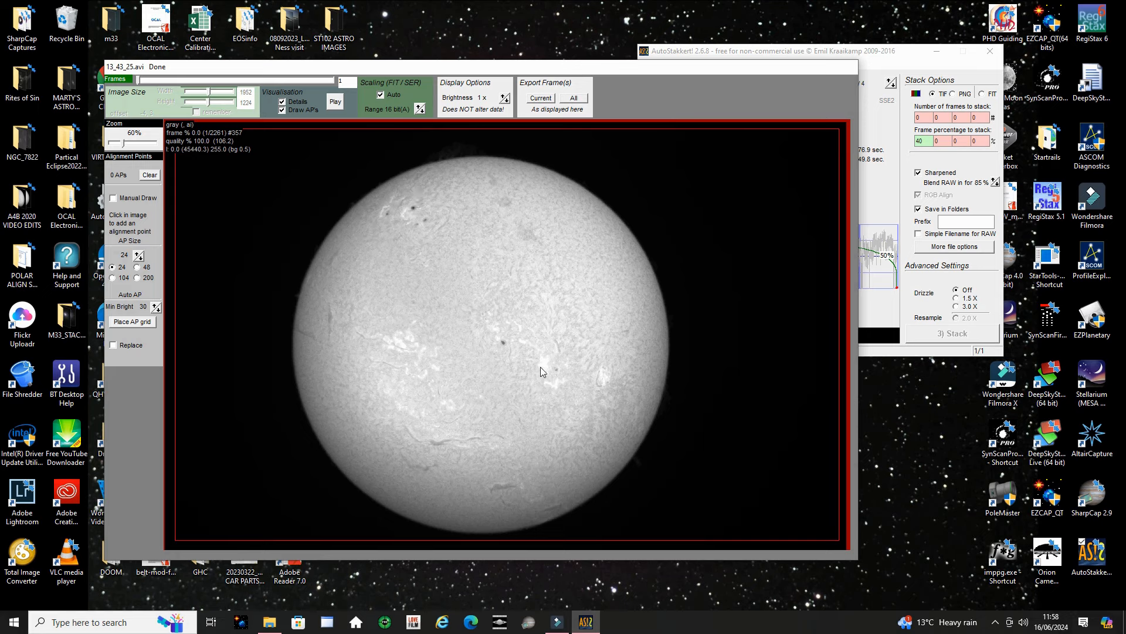
- Set the alignment point size to 200 and place overlapping points all the way around the solar limb
{"action": "left_click", "coordinate": [137, 278]}
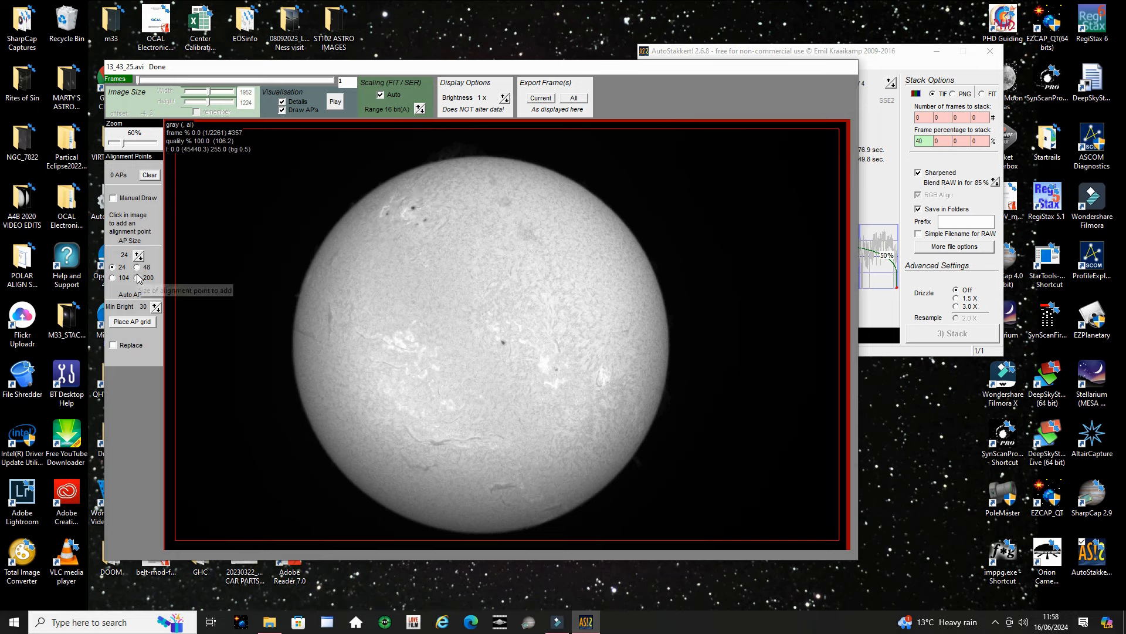
{"action": "left_click", "coordinate": [348, 226]}
{"action": "left_click", "coordinate": [331, 250]}
{"action": "left_click", "coordinate": [319, 265]}
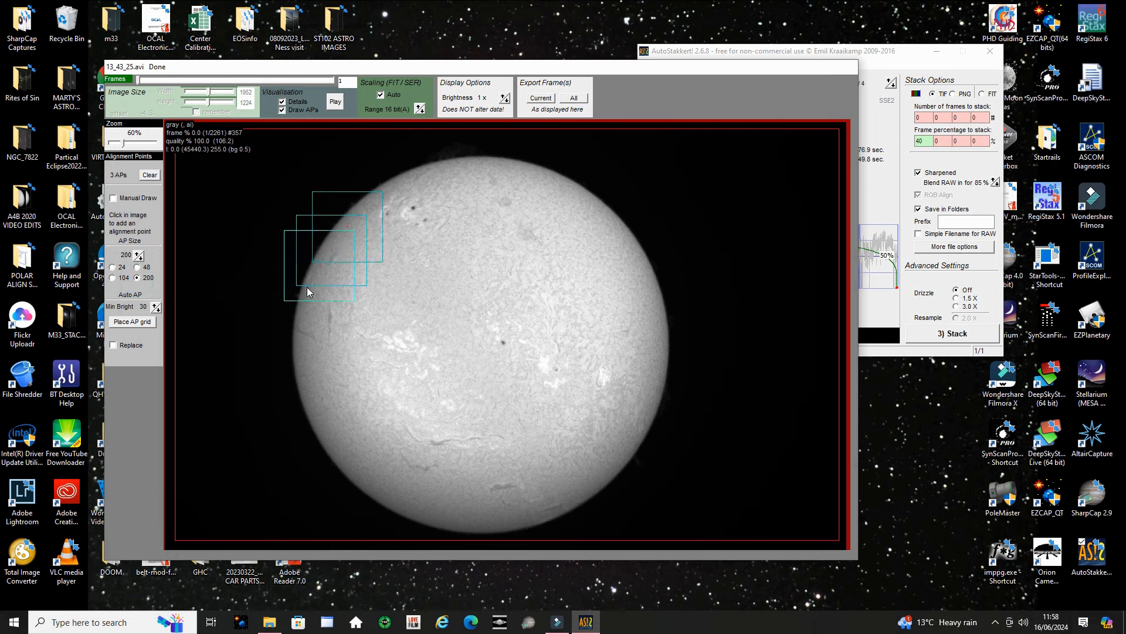
{"action": "left_click", "coordinate": [306, 287]}
{"action": "left_click", "coordinate": [301, 311]}
{"action": "left_click", "coordinate": [304, 345]}
{"action": "left_click", "coordinate": [304, 380]}
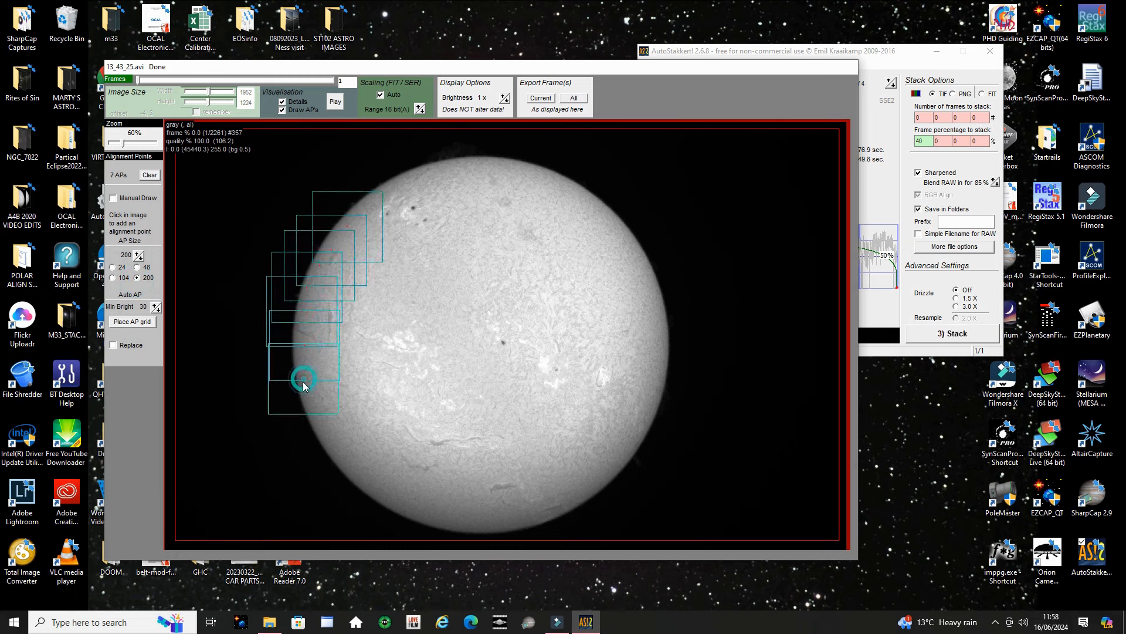
{"action": "left_click", "coordinate": [314, 414]}
{"action": "left_click", "coordinate": [315, 432]}
{"action": "left_click", "coordinate": [325, 445]}
{"action": "left_click", "coordinate": [341, 461]}
{"action": "left_click", "coordinate": [352, 478]}
{"action": "left_click", "coordinate": [364, 485]}
{"action": "left_click", "coordinate": [380, 496]}
{"action": "left_click", "coordinate": [402, 506]}
{"action": "left_click", "coordinate": [424, 513]}
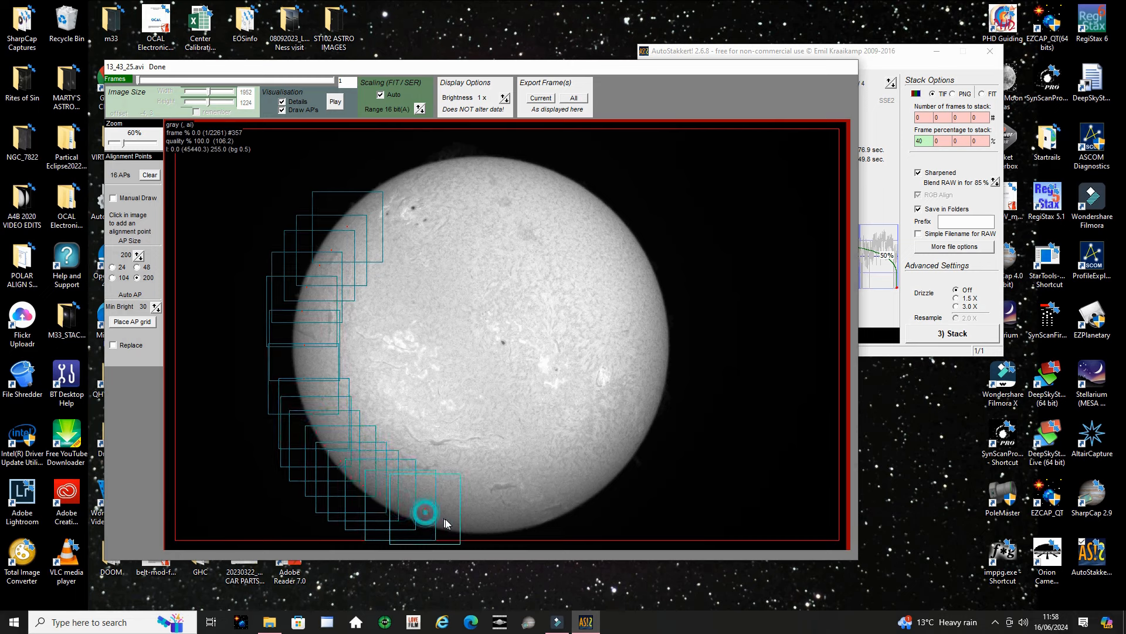
{"action": "left_click", "coordinate": [450, 521]}
{"action": "left_click", "coordinate": [476, 527]}
{"action": "left_click", "coordinate": [520, 525]}
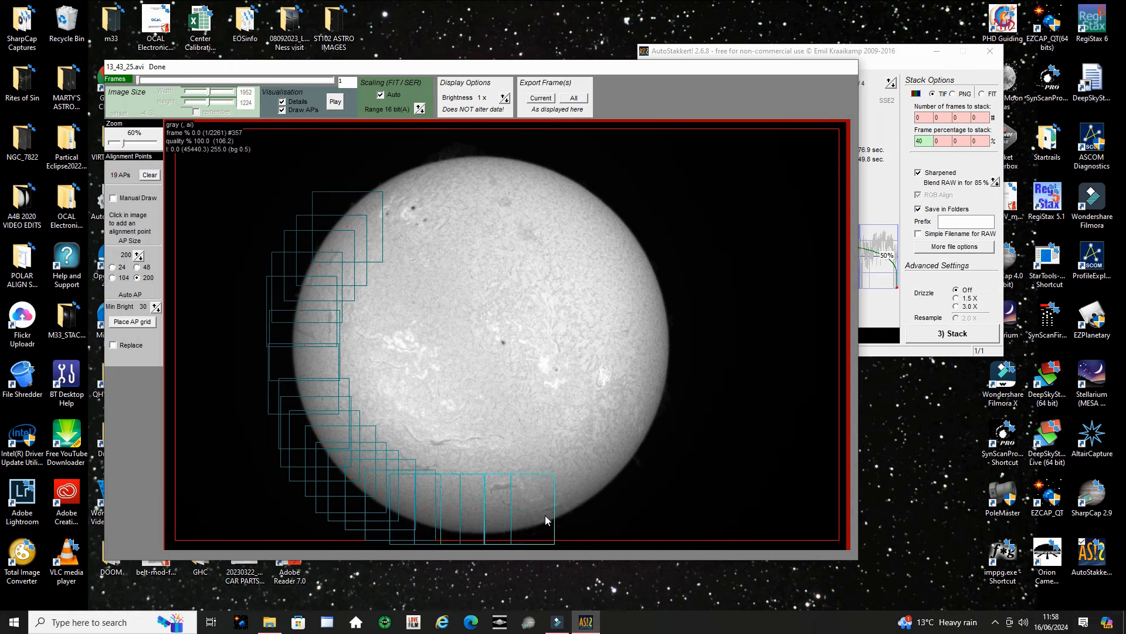
{"action": "left_click", "coordinate": [576, 493]}
{"action": "left_click", "coordinate": [612, 468]}
{"action": "left_click", "coordinate": [633, 441]}
{"action": "left_click", "coordinate": [648, 418]}
{"action": "left_click", "coordinate": [662, 384]}
{"action": "left_click", "coordinate": [664, 336]}
{"action": "left_click", "coordinate": [654, 295]}
{"action": "left_click", "coordinate": [645, 264]}
{"action": "left_click", "coordinate": [630, 234]}
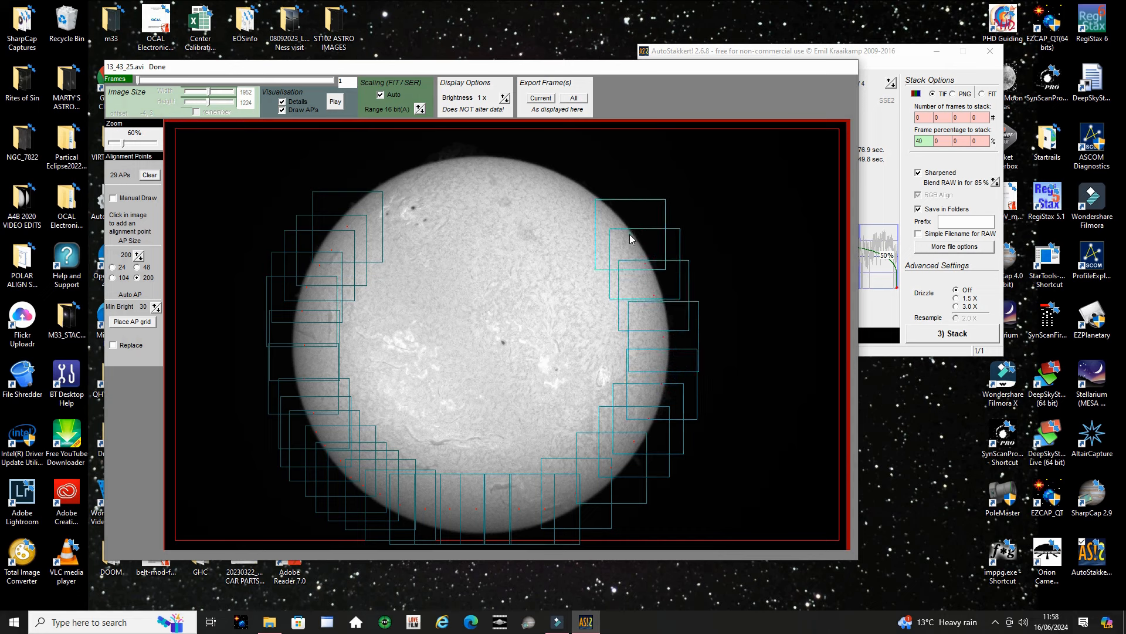
{"action": "left_click", "coordinate": [599, 209]}
{"action": "left_click", "coordinate": [564, 188]}
{"action": "left_click", "coordinate": [535, 174]}
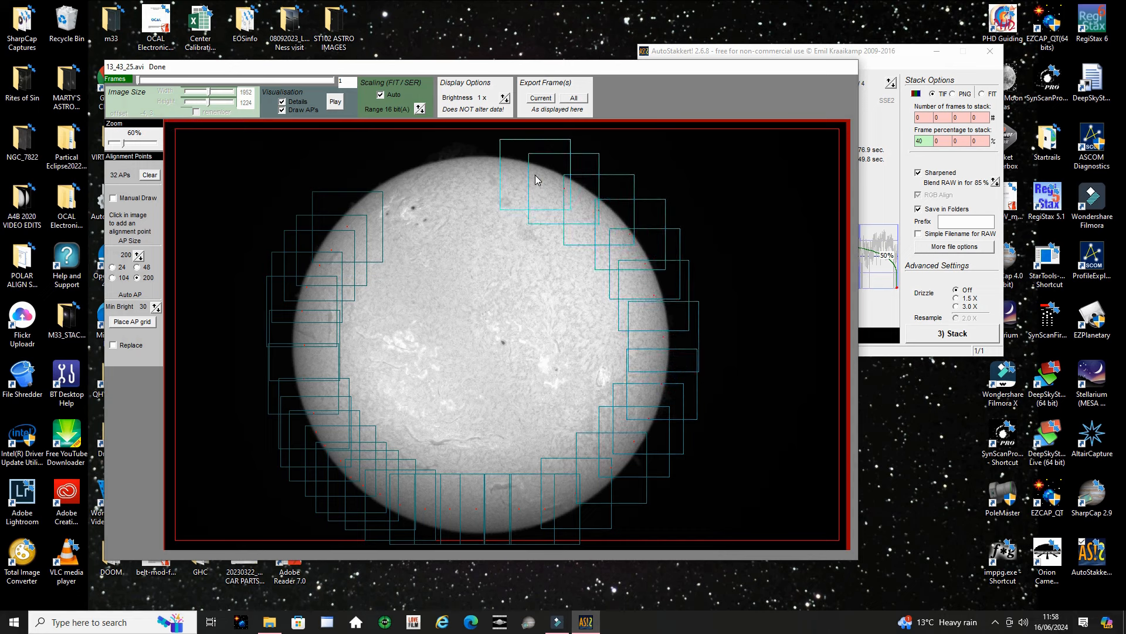
{"action": "left_click", "coordinate": [492, 168]}
{"action": "left_click", "coordinate": [456, 165]}
{"action": "left_click", "coordinate": [422, 168]}
{"action": "left_click", "coordinate": [396, 174]}
{"action": "left_click", "coordinate": [381, 188]}
{"action": "left_click", "coordinate": [367, 196]}
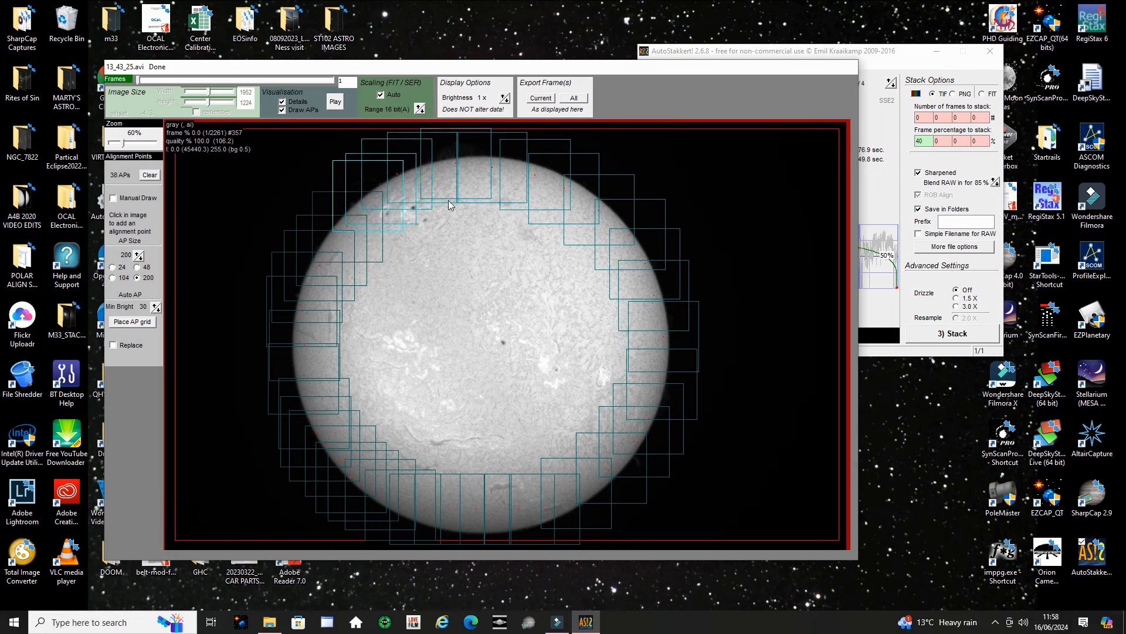
- Cluster size 200 alignment points over the sunspot group near the disc's upper-left limb
{"action": "left_click", "coordinate": [414, 208]}
{"action": "left_click", "coordinate": [414, 207]}
{"action": "left_click", "coordinate": [407, 209]}
{"action": "left_click", "coordinate": [412, 205]}
{"action": "left_click", "coordinate": [411, 206]}
{"action": "left_click", "coordinate": [405, 211]}
{"action": "left_click", "coordinate": [402, 208]}
{"action": "left_click", "coordinate": [408, 205]}
{"action": "left_click", "coordinate": [423, 217]}
{"action": "left_click", "coordinate": [425, 215]}
{"action": "left_click", "coordinate": [417, 208]}
{"action": "left_click", "coordinate": [414, 209]}
{"action": "left_click", "coordinate": [420, 210]}
{"action": "left_click", "coordinate": [423, 213]}
{"action": "left_click", "coordinate": [424, 215]}
{"action": "left_click", "coordinate": [424, 218]}
- Place size 200 alignment points on the central sunspot and across the bright active region to its right
{"action": "left_click", "coordinate": [503, 337]}
{"action": "left_click", "coordinate": [505, 335]}
{"action": "left_click", "coordinate": [505, 338]}
{"action": "left_click", "coordinate": [506, 343]}
{"action": "left_click", "coordinate": [525, 350]}
{"action": "left_click", "coordinate": [541, 359]}
{"action": "left_click", "coordinate": [551, 360]}
{"action": "left_click", "coordinate": [554, 364]}
{"action": "left_click", "coordinate": [559, 356]}
{"action": "left_click", "coordinate": [560, 350]}
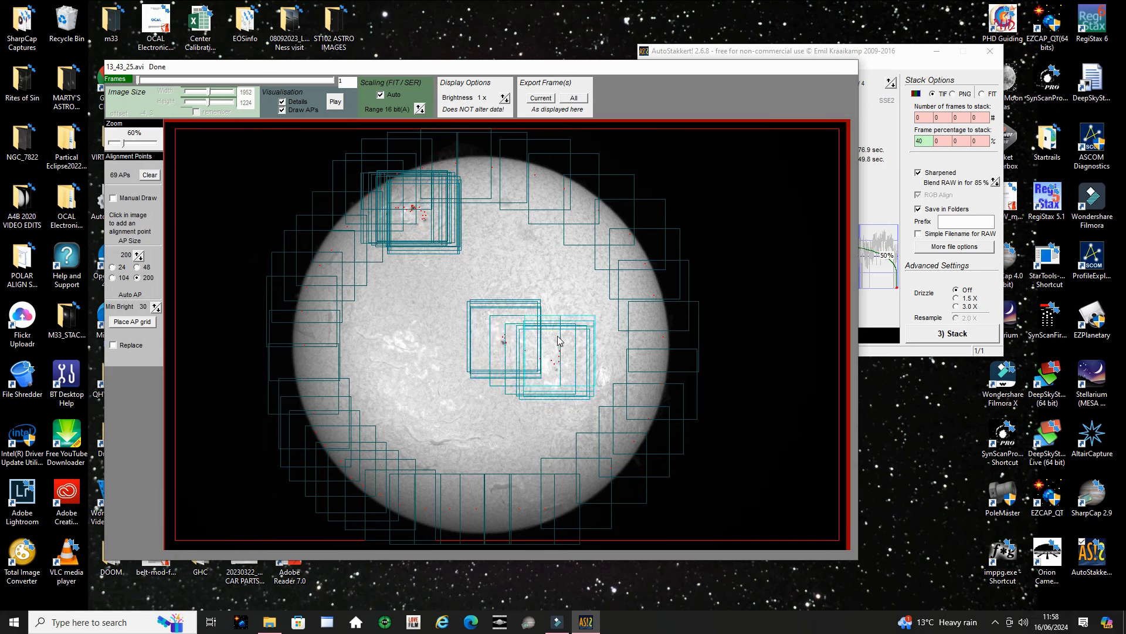
- Place size 200 alignment points from the central active region up through the disc's upper-right area
{"action": "left_click", "coordinate": [557, 327]}
{"action": "left_click", "coordinate": [555, 309]}
{"action": "left_click", "coordinate": [553, 295]}
{"action": "left_click", "coordinate": [556, 274]}
{"action": "left_click", "coordinate": [548, 254]}
{"action": "left_click", "coordinate": [540, 261]}
{"action": "left_click", "coordinate": [541, 237]}
{"action": "left_click", "coordinate": [536, 230]}
{"action": "left_click", "coordinate": [522, 220]}
{"action": "left_click", "coordinate": [512, 220]}
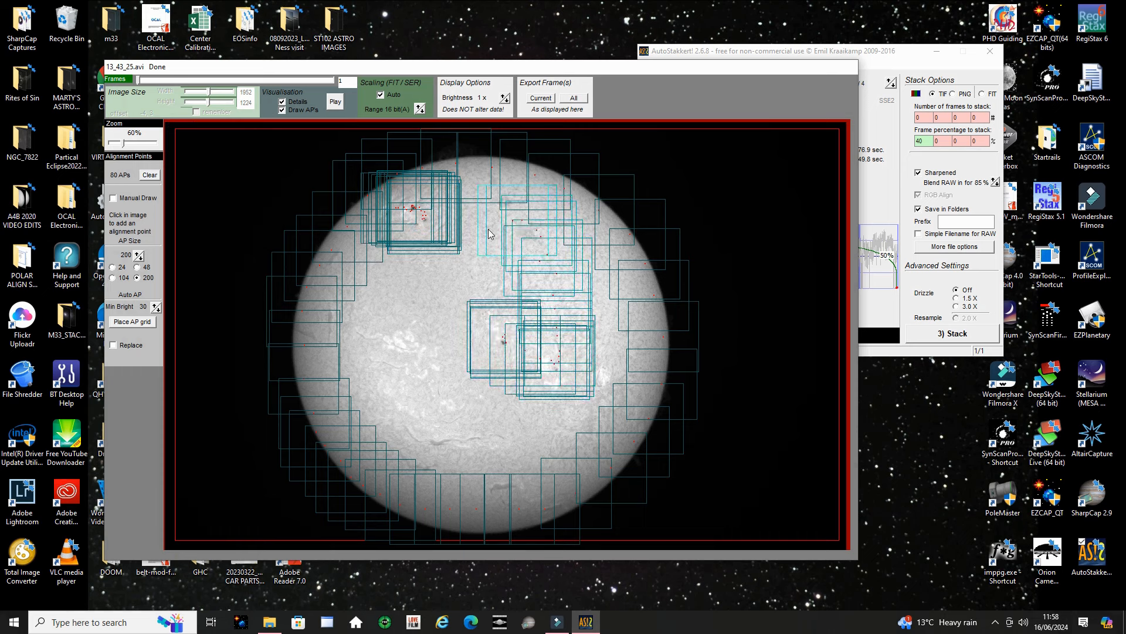
- Continue the size 200 alignment points across the upper disc and around beneath the upper-left sunspot group
{"action": "left_click", "coordinate": [459, 218]}
{"action": "left_click", "coordinate": [429, 225]}
{"action": "left_click", "coordinate": [415, 233]}
{"action": "left_click", "coordinate": [398, 243]}
{"action": "left_click", "coordinate": [387, 252]}
{"action": "left_click", "coordinate": [381, 262]}
{"action": "left_click", "coordinate": [367, 274]}
{"action": "left_click", "coordinate": [394, 278]}
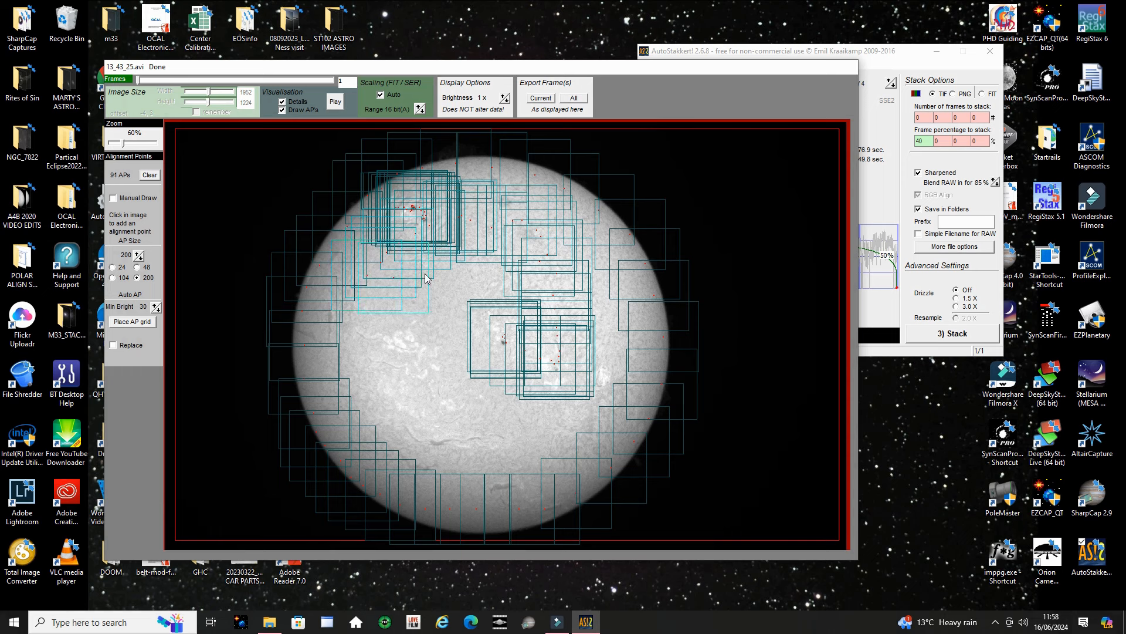
- Place size 200 alignment points across the band above the central sunspot, toward the left of the disc
{"action": "left_click", "coordinate": [488, 287]}
{"action": "left_click", "coordinate": [491, 290]}
{"action": "left_click", "coordinate": [487, 293]}
{"action": "left_click", "coordinate": [448, 303]}
{"action": "left_click", "coordinate": [430, 306]}
{"action": "left_click", "coordinate": [412, 311]}
{"action": "left_click", "coordinate": [394, 312]}
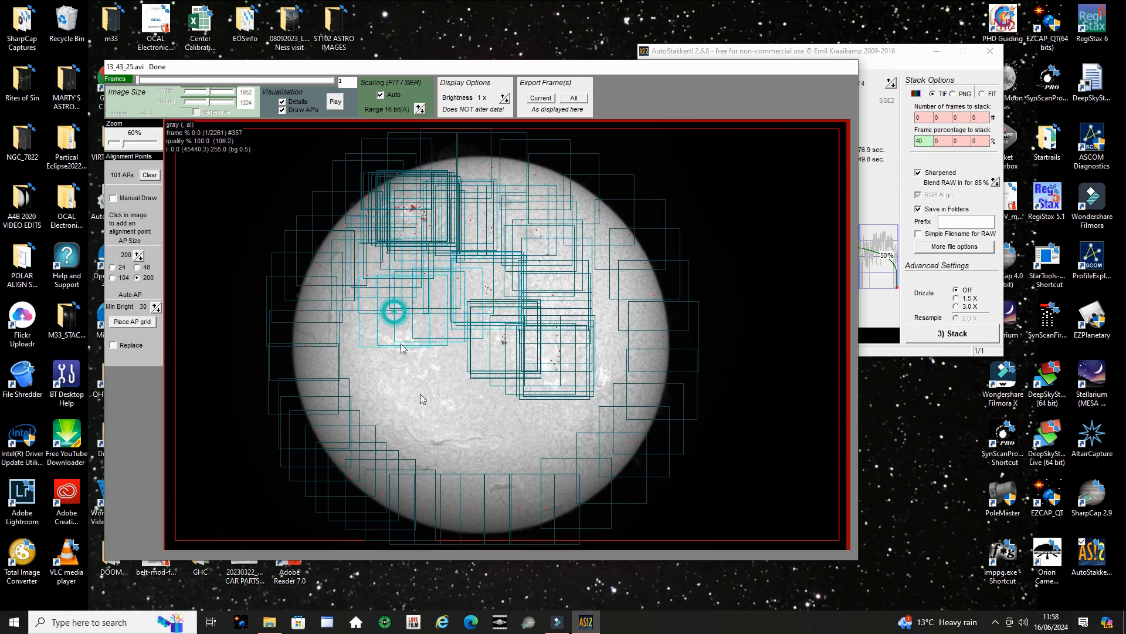
- Place closely overlapping size 200 alignment points along the lower disc and over the dark patch near the bottom limb
{"action": "left_click", "coordinate": [435, 444]}
{"action": "left_click", "coordinate": [442, 444]}
{"action": "left_click", "coordinate": [449, 443]}
{"action": "left_click", "coordinate": [457, 442]}
{"action": "left_click", "coordinate": [465, 441]}
{"action": "left_click", "coordinate": [473, 440]}
{"action": "left_click", "coordinate": [480, 441]}
{"action": "left_click", "coordinate": [487, 441]}
{"action": "left_click", "coordinate": [494, 440]}
{"action": "left_click", "coordinate": [496, 447]}
{"action": "left_click", "coordinate": [495, 490]}
{"action": "left_click", "coordinate": [509, 487]}
{"action": "left_click", "coordinate": [500, 490]}
{"action": "left_click", "coordinate": [503, 477]}
- Place size 200 alignment points up the disc's lower-left side and across the bright region left of centre
{"action": "left_click", "coordinate": [466, 468]}
{"action": "left_click", "coordinate": [434, 456]}
{"action": "left_click", "coordinate": [386, 432]}
{"action": "left_click", "coordinate": [376, 412]}
{"action": "left_click", "coordinate": [367, 397]}
{"action": "left_click", "coordinate": [356, 372]}
{"action": "left_click", "coordinate": [358, 359]}
{"action": "left_click", "coordinate": [367, 358]}
{"action": "left_click", "coordinate": [400, 367]}
{"action": "left_click", "coordinate": [423, 373]}
{"action": "left_click", "coordinate": [461, 369]}
{"action": "left_click", "coordinate": [467, 365]}
- Place size 200 alignment points up the disc's right side and over its top to the upper left
{"action": "left_click", "coordinate": [514, 387]}
{"action": "left_click", "coordinate": [536, 404]}
{"action": "left_click", "coordinate": [551, 428]}
{"action": "left_click", "coordinate": [556, 436]}
{"action": "left_click", "coordinate": [569, 440]}
{"action": "left_click", "coordinate": [582, 412]}
{"action": "left_click", "coordinate": [604, 384]}
{"action": "left_click", "coordinate": [610, 364]}
{"action": "left_click", "coordinate": [613, 340]}
{"action": "left_click", "coordinate": [616, 320]}
{"action": "left_click", "coordinate": [605, 299]}
{"action": "left_click", "coordinate": [587, 276]}
{"action": "left_click", "coordinate": [563, 252]}
{"action": "left_click", "coordinate": [534, 226]}
{"action": "left_click", "coordinate": [528, 218]}
{"action": "left_click", "coordinate": [496, 217]}
{"action": "left_click", "coordinate": [457, 217]}
{"action": "left_click", "coordinate": [411, 217]}
{"action": "left_click", "coordinate": [381, 232]}
{"action": "left_click", "coordinate": [358, 247]}
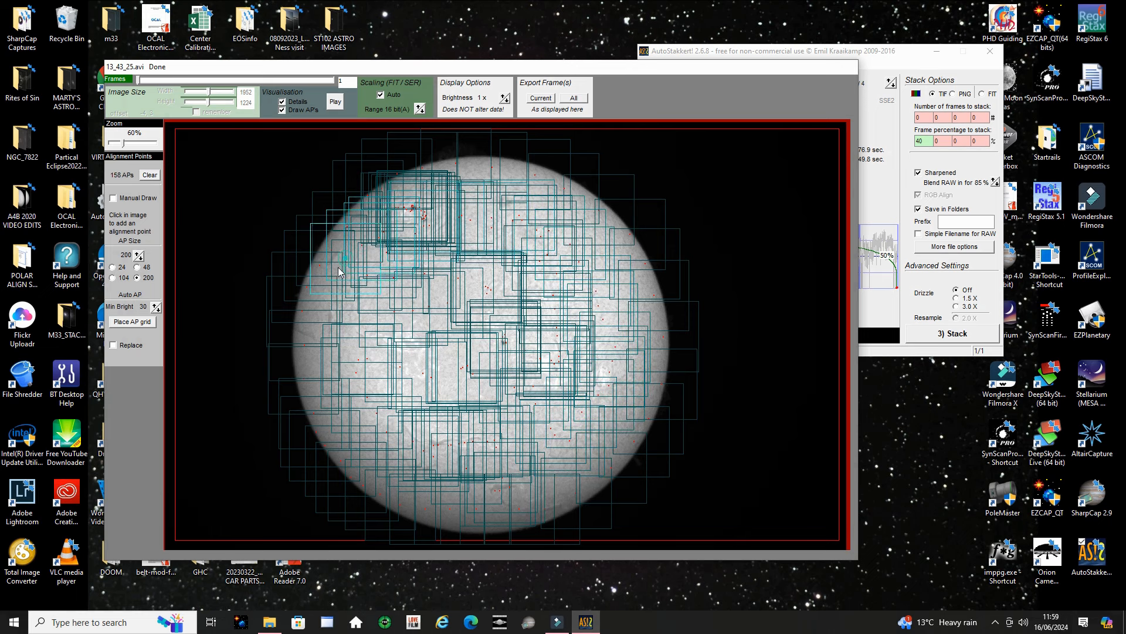
- Add size 200 alignment points down the disc's left side and along its lower part
{"action": "left_click", "coordinate": [345, 260]}
{"action": "left_click", "coordinate": [337, 287]}
{"action": "left_click", "coordinate": [330, 315]}
{"action": "left_click", "coordinate": [339, 331]}
{"action": "left_click", "coordinate": [346, 341]}
{"action": "left_click", "coordinate": [385, 342]}
{"action": "left_click", "coordinate": [405, 341]}
{"action": "left_click", "coordinate": [367, 380]}
{"action": "left_click", "coordinate": [357, 399]}
{"action": "left_click", "coordinate": [365, 414]}
{"action": "left_click", "coordinate": [463, 453]}
{"action": "left_click", "coordinate": [486, 455]}
{"action": "left_click", "coordinate": [523, 461]}
{"action": "left_click", "coordinate": [553, 458]}
{"action": "left_click", "coordinate": [525, 453]}
- Add size 200 alignment points from the disc centre to its top and down along the right limb
{"action": "left_click", "coordinate": [539, 382]}
{"action": "left_click", "coordinate": [477, 419]}
{"action": "left_click", "coordinate": [507, 357]}
{"action": "left_click", "coordinate": [509, 336]}
{"action": "left_click", "coordinate": [504, 335]}
{"action": "left_click", "coordinate": [462, 278]}
{"action": "left_click", "coordinate": [462, 214]}
{"action": "left_click", "coordinate": [471, 199]}
{"action": "left_click", "coordinate": [478, 187]}
{"action": "left_click", "coordinate": [489, 186]}
{"action": "left_click", "coordinate": [516, 186]}
{"action": "left_click", "coordinate": [537, 194]}
{"action": "left_click", "coordinate": [578, 206]}
{"action": "left_click", "coordinate": [595, 229]}
{"action": "left_click", "coordinate": [625, 240]}
{"action": "left_click", "coordinate": [622, 282]}
{"action": "left_click", "coordinate": [649, 293]}
{"action": "left_click", "coordinate": [634, 334]}
{"action": "left_click", "coordinate": [622, 390]}
{"action": "left_click", "coordinate": [602, 405]}
{"action": "left_click", "coordinate": [569, 441]}
- Fill the remaining gaps in the disc's lower, centre-left and lower-right areas with size 200 alignment points
{"action": "left_click", "coordinate": [551, 443]}
{"action": "left_click", "coordinate": [450, 444]}
{"action": "left_click", "coordinate": [388, 424]}
{"action": "left_click", "coordinate": [362, 362]}
{"action": "left_click", "coordinate": [434, 361]}
{"action": "left_click", "coordinate": [437, 327]}
{"action": "left_click", "coordinate": [427, 305]}
{"action": "left_click", "coordinate": [411, 287]}
{"action": "left_click", "coordinate": [402, 273]}
{"action": "left_click", "coordinate": [405, 258]}
{"action": "left_click", "coordinate": [414, 405]}
{"action": "left_click", "coordinate": [446, 425]}
{"action": "left_click", "coordinate": [487, 463]}
{"action": "left_click", "coordinate": [519, 467]}
{"action": "left_click", "coordinate": [531, 480]}
{"action": "left_click", "coordinate": [536, 480]}
{"action": "left_click", "coordinate": [550, 463]}
{"action": "left_click", "coordinate": [552, 436]}
{"action": "left_click", "coordinate": [566, 397]}
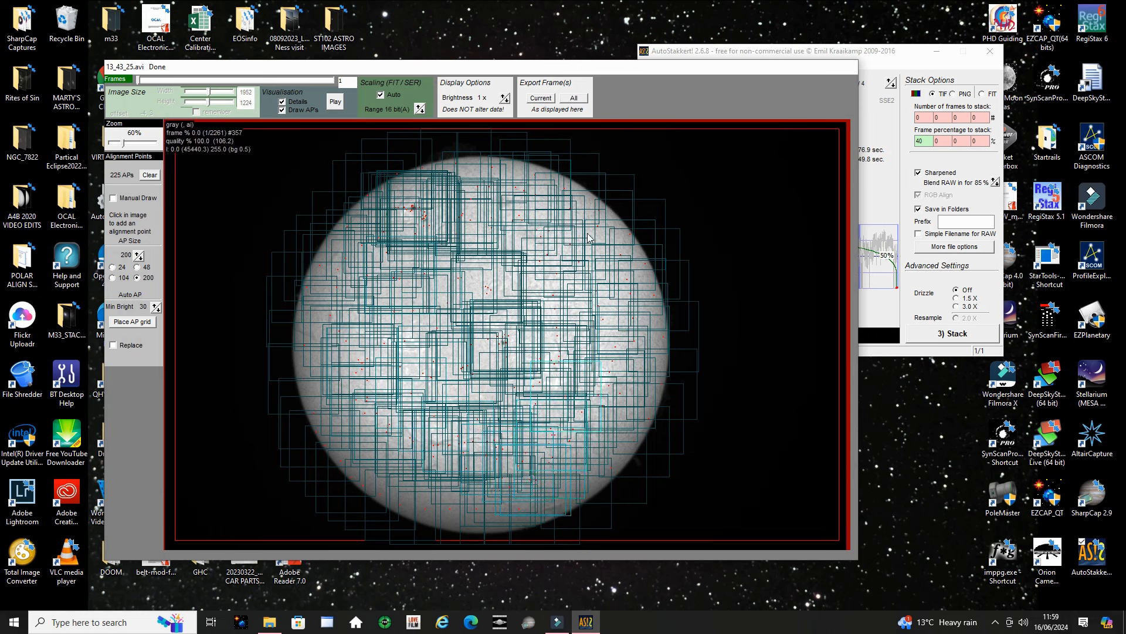
- Stack the best 40% of the 13_43_25.avi frames using the placed alignment points
{"action": "left_click", "coordinate": [877, 56]}
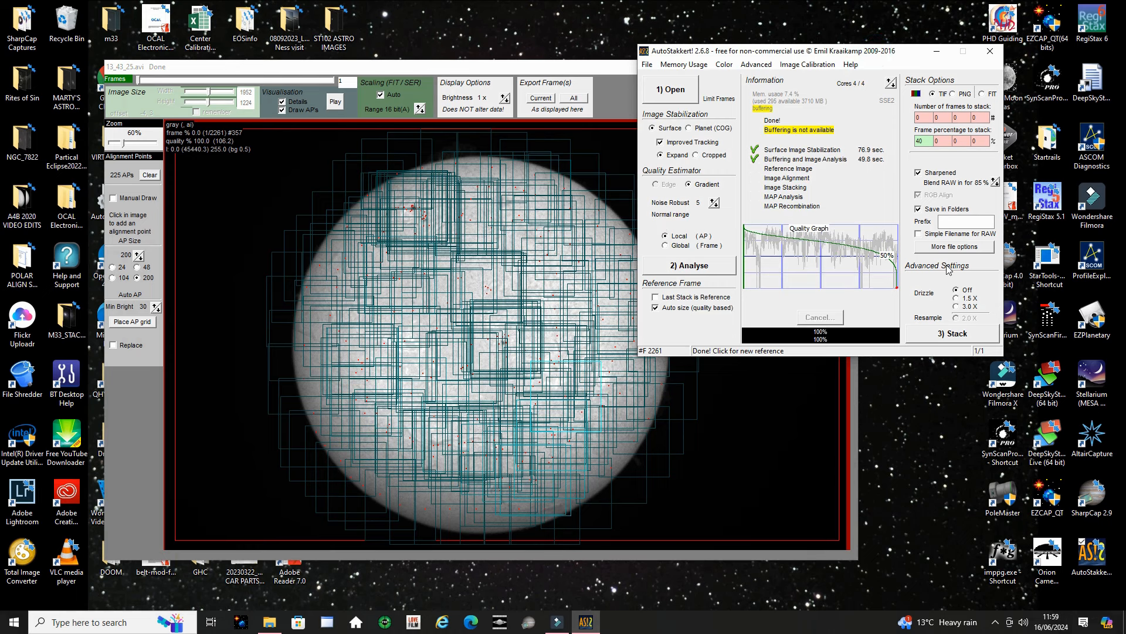
{"action": "left_click", "coordinate": [960, 332]}
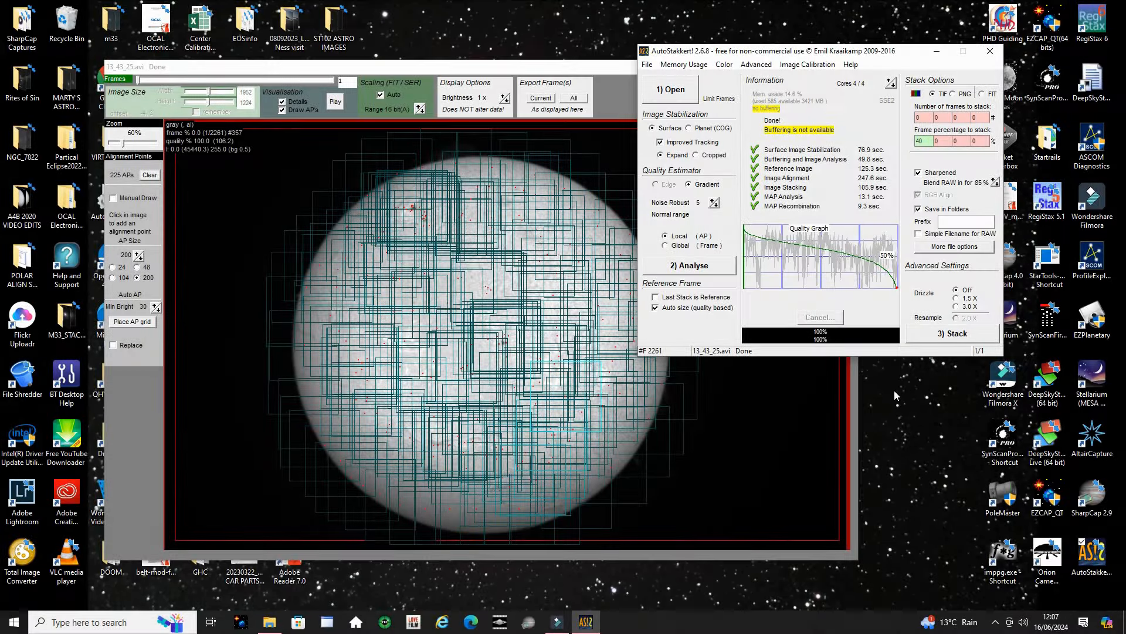
{"action": "left_click", "coordinate": [480, 137]}
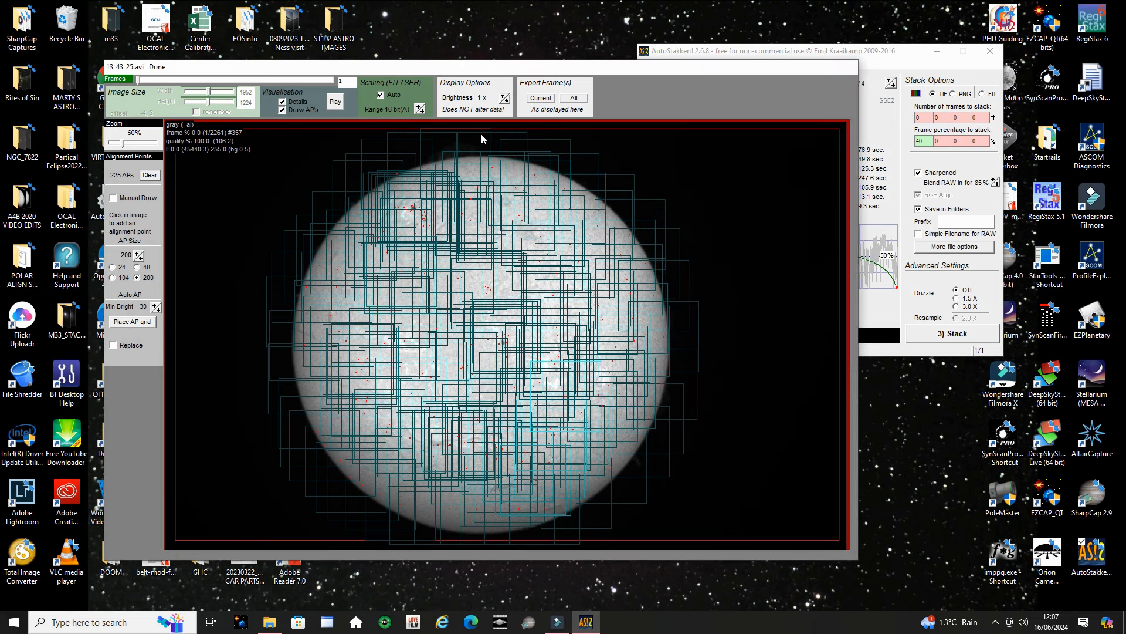
{"action": "left_click", "coordinate": [891, 56]}
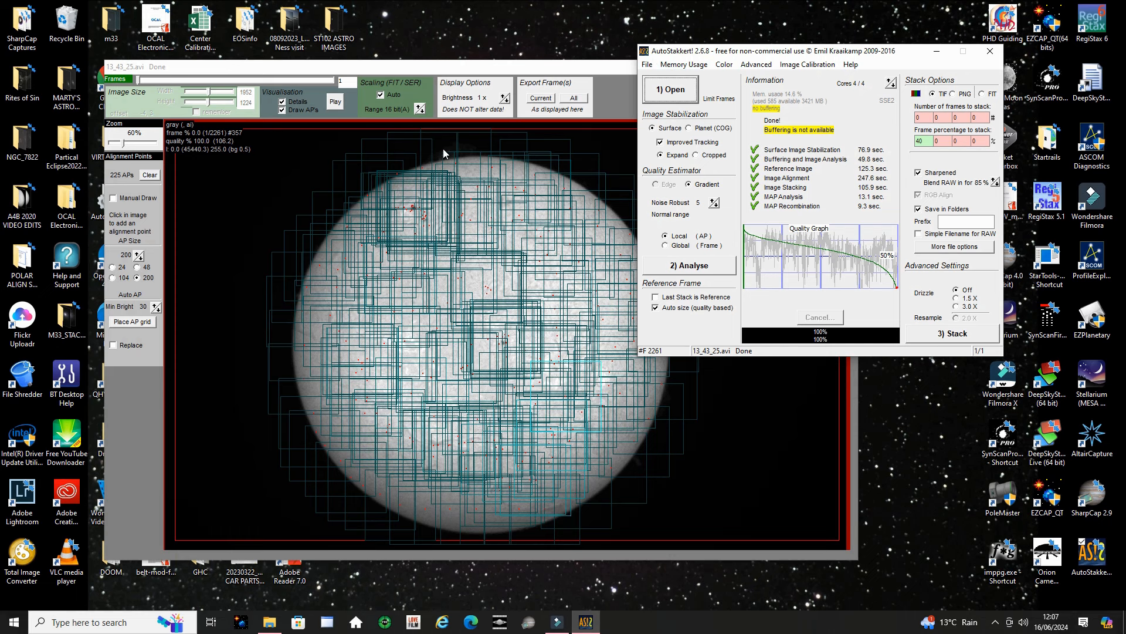
{"action": "left_click", "coordinate": [426, 192]}
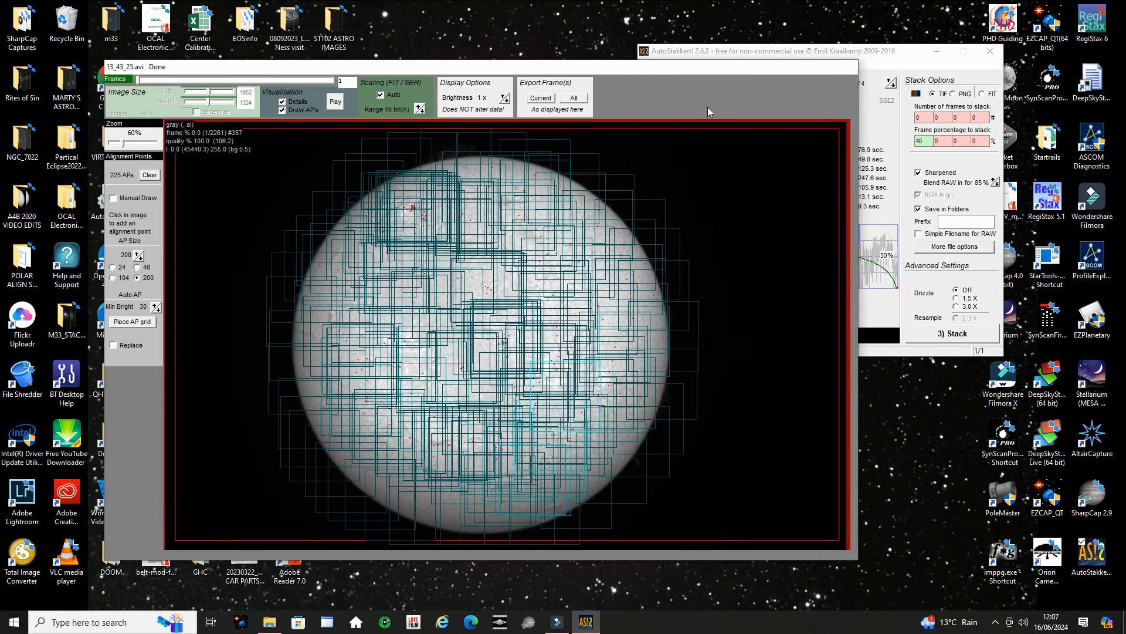
{"action": "left_click", "coordinate": [768, 54]}
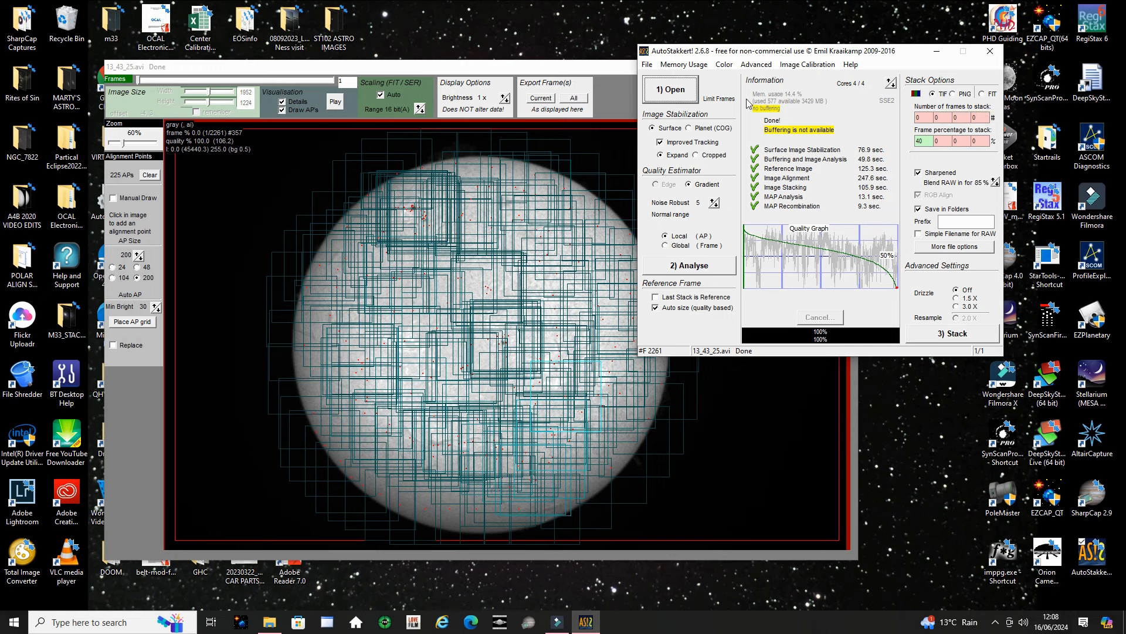
{"action": "left_click", "coordinate": [502, 69]}
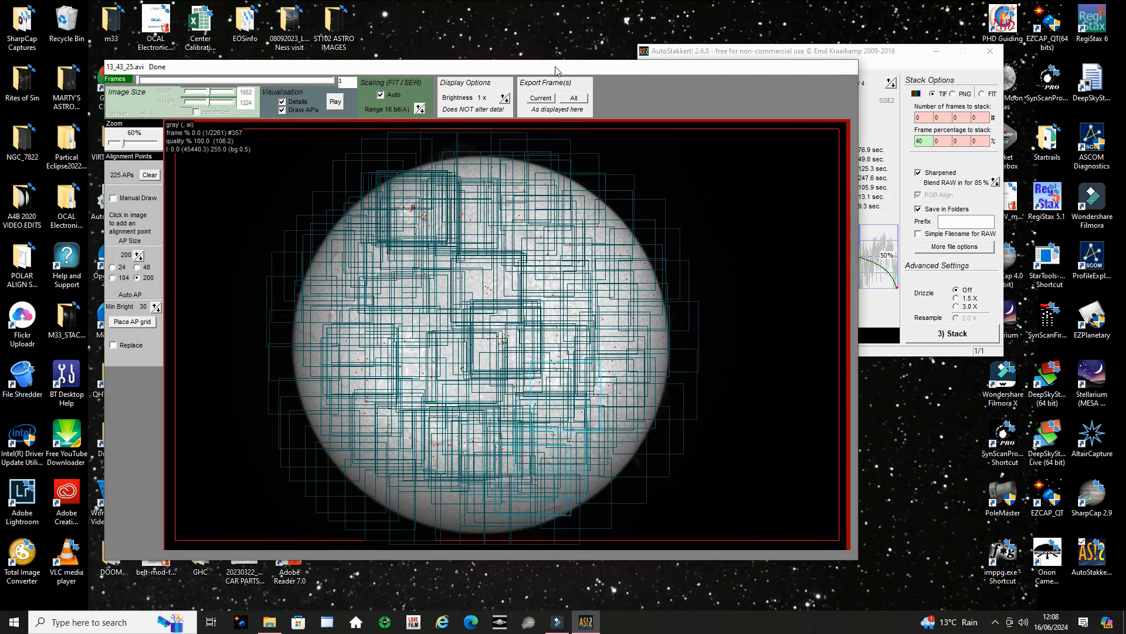
- Move the AutoStakkert windows aside and open the AS_p40 output folder inside 2024-05-18, Sun 18.05.24 2
{"action": "left_click_drag", "start_coordinate": [496, 78], "coordinate": [655, 534]}
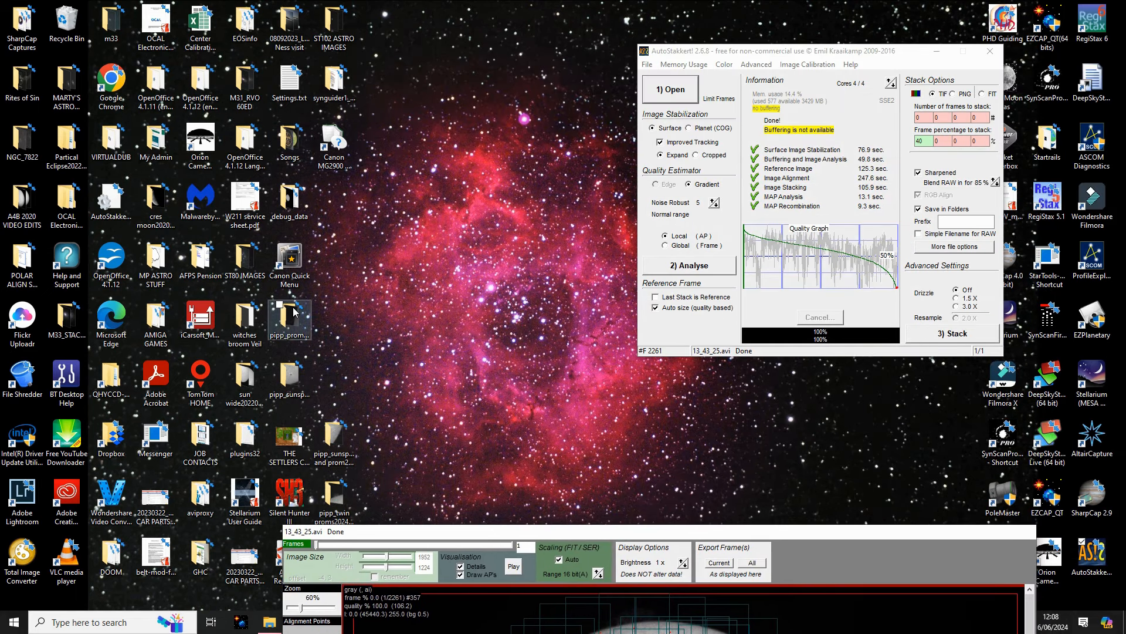
{"action": "left_click_drag", "start_coordinate": [783, 51], "coordinate": [307, 77]}
{"action": "double_click", "coordinate": [726, 82]}
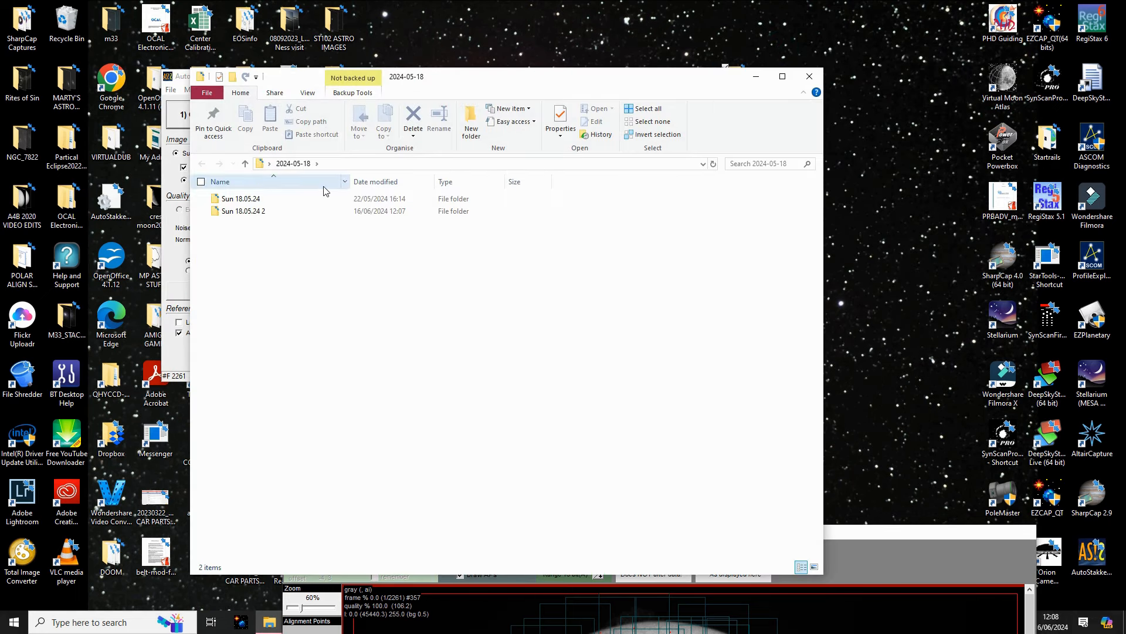
{"action": "left_click", "coordinate": [272, 210]}
{"action": "double_click", "coordinate": [272, 210]}
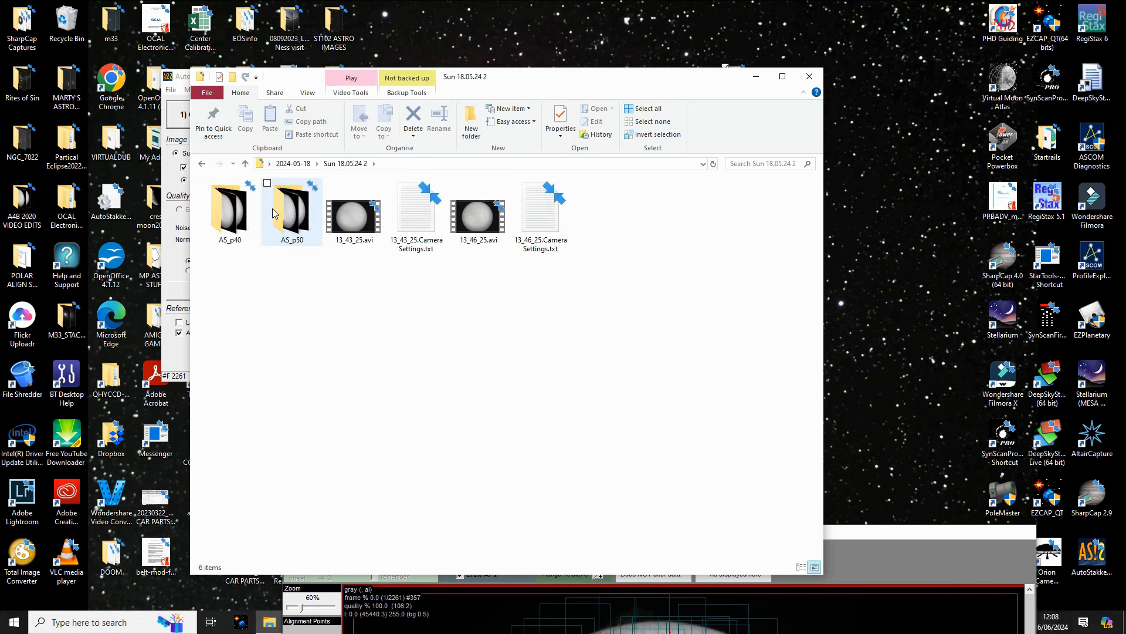
{"action": "double_click", "coordinate": [231, 216]}
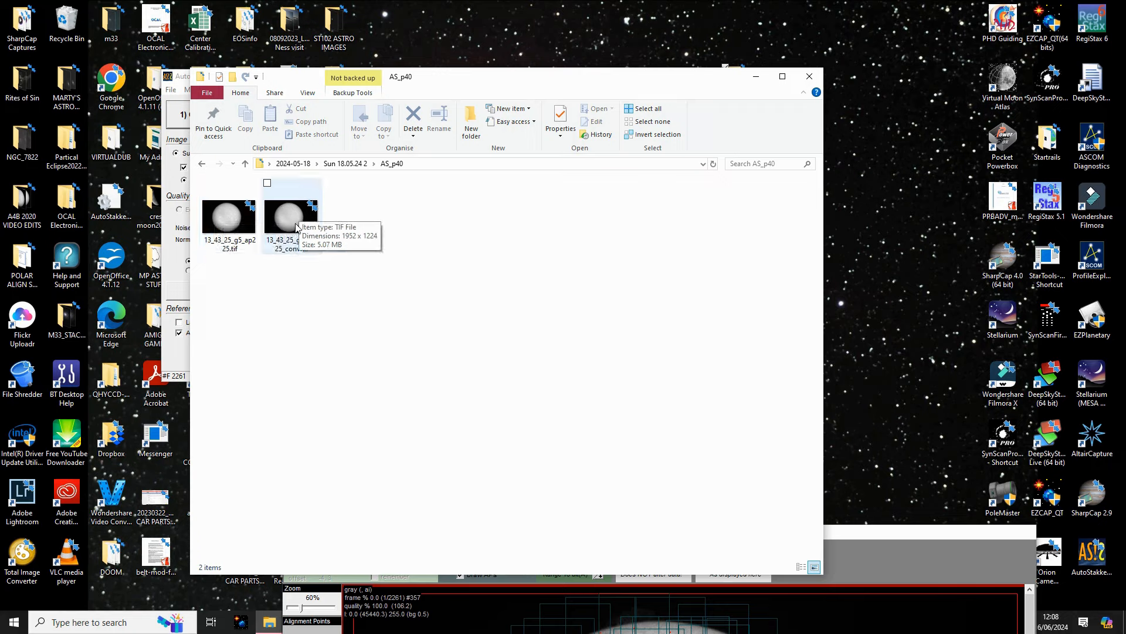
- Open the sharpened stack 13_43_25_g5_ap225_conv.tif in Paint, examine the solar surface detail, and close it
{"action": "left_click", "coordinate": [235, 218]}
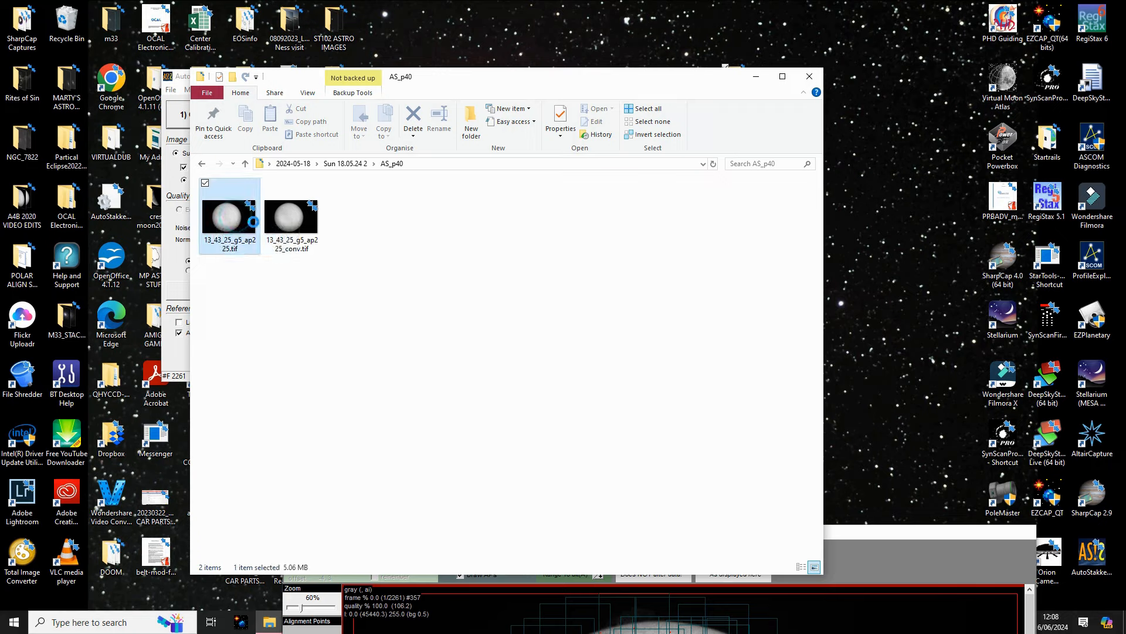
{"action": "double_click", "coordinate": [291, 217]}
{"action": "mouse_move", "coordinate": [1122, 111]}
{"action": "left_mouse_down"}
{"action": "mouse_move", "coordinate": [1125, 319]}
{"action": "mouse_move", "coordinate": [1124, 116]}
{"action": "left_mouse_up"}
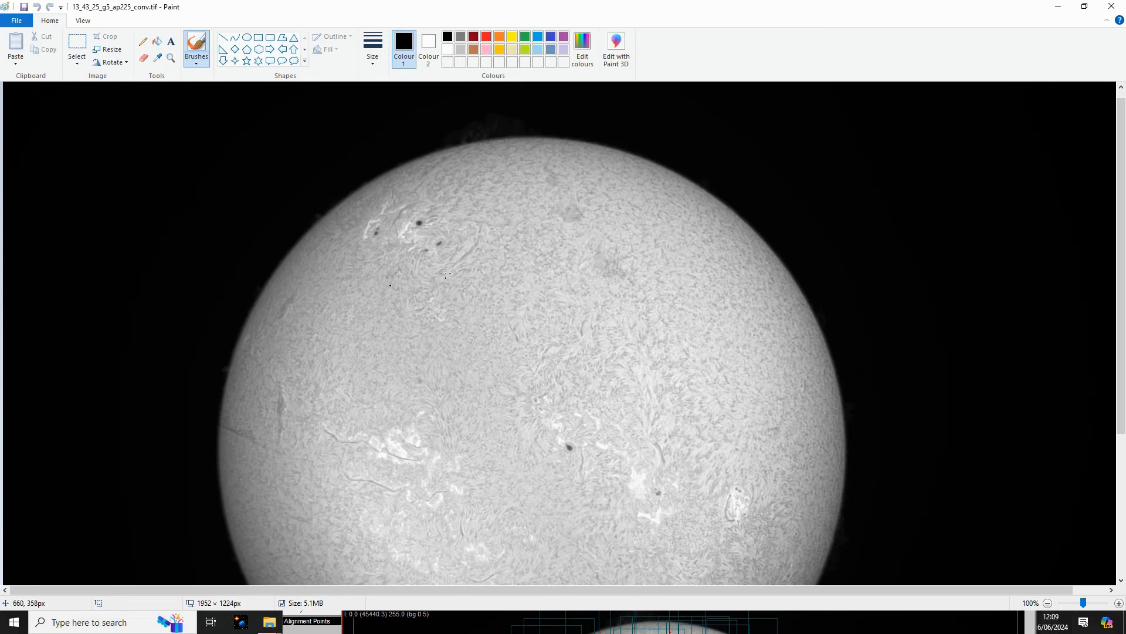
{"action": "left_click", "coordinate": [1111, 6]}
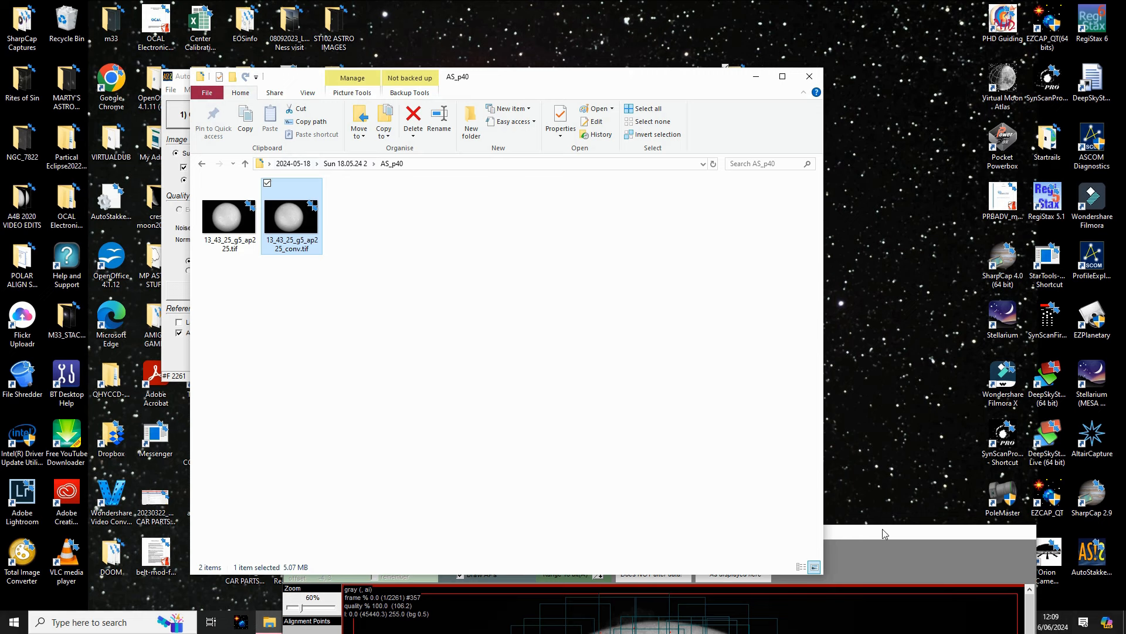
- Exit AutoStakkert and reposition the AS_p40 folder window on the desktop
{"action": "left_click", "coordinate": [900, 532]}
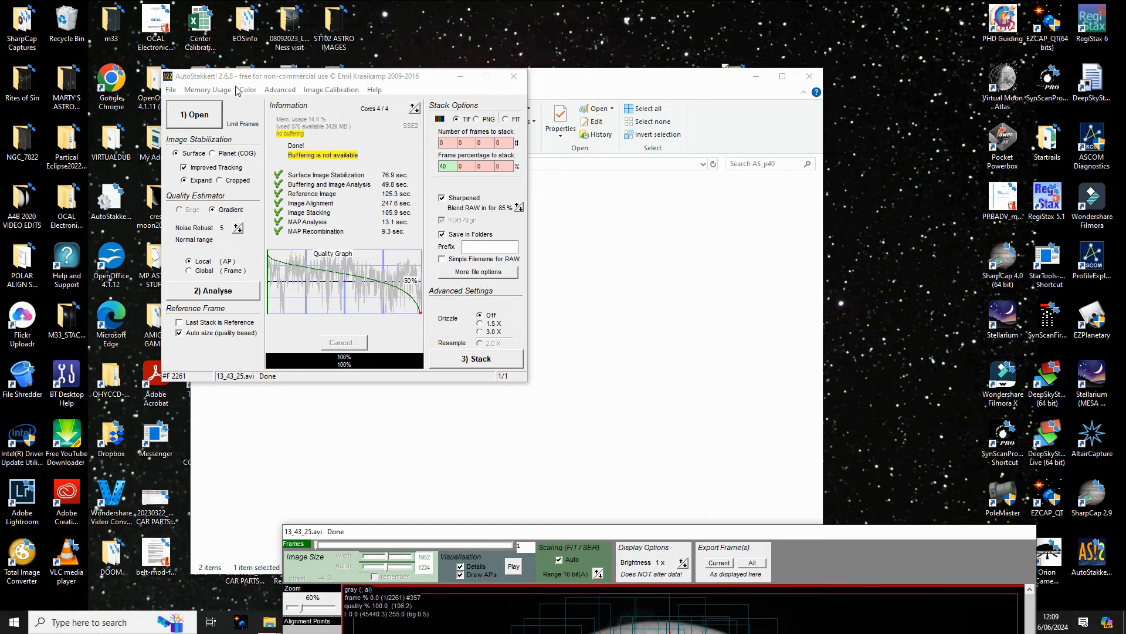
{"action": "left_click", "coordinate": [170, 90]}
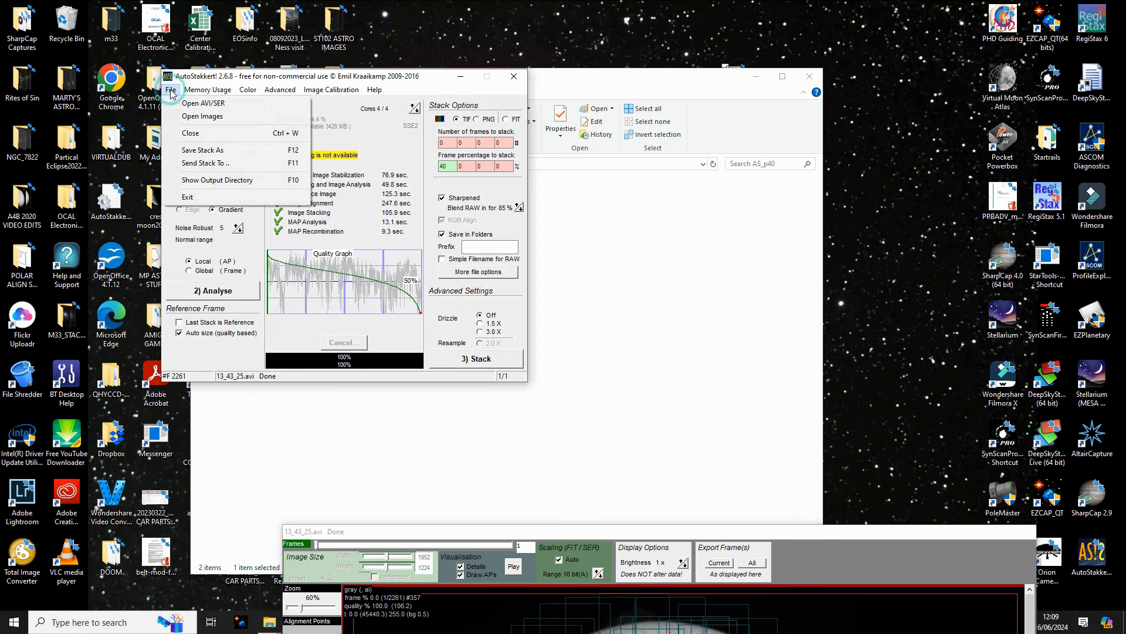
{"action": "left_click", "coordinate": [208, 198]}
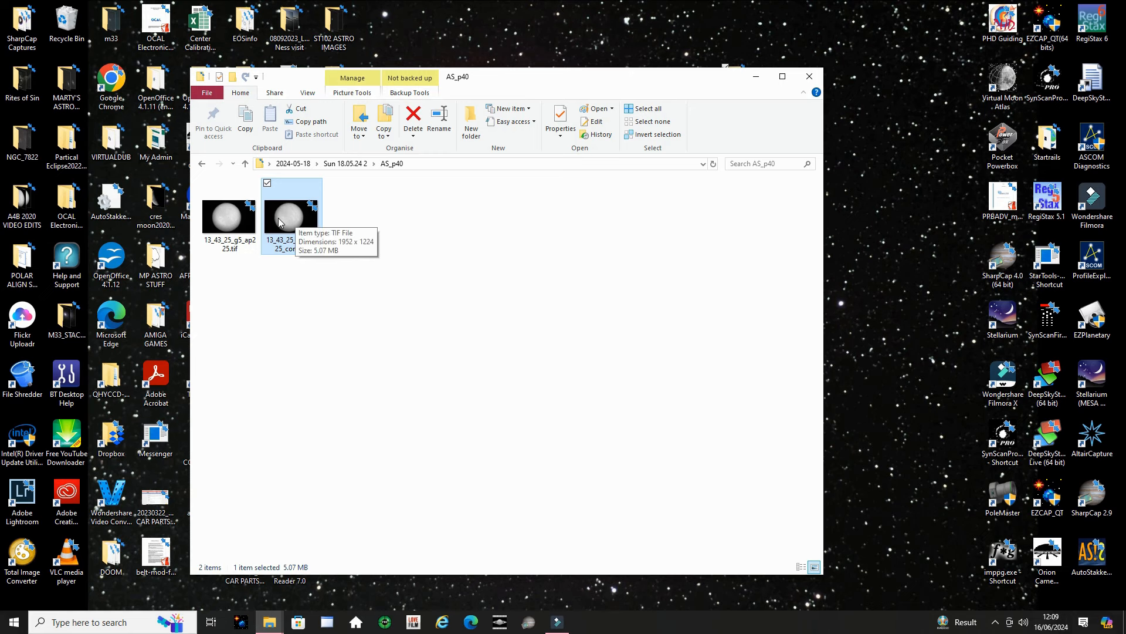
{"action": "left_click_drag", "start_coordinate": [707, 79], "coordinate": [665, 70]}
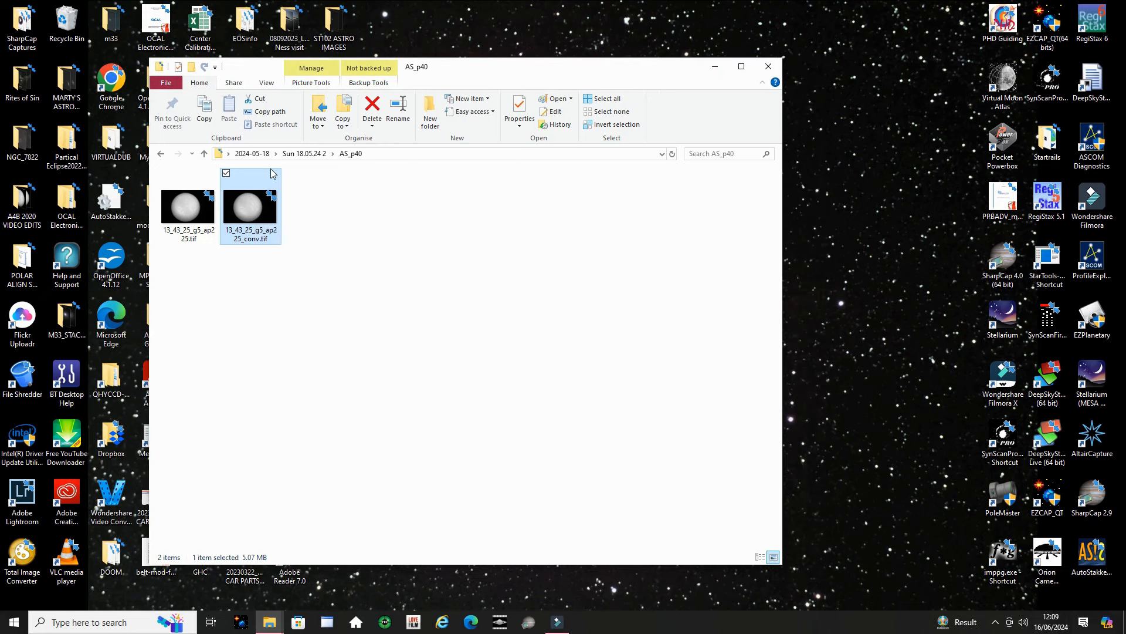
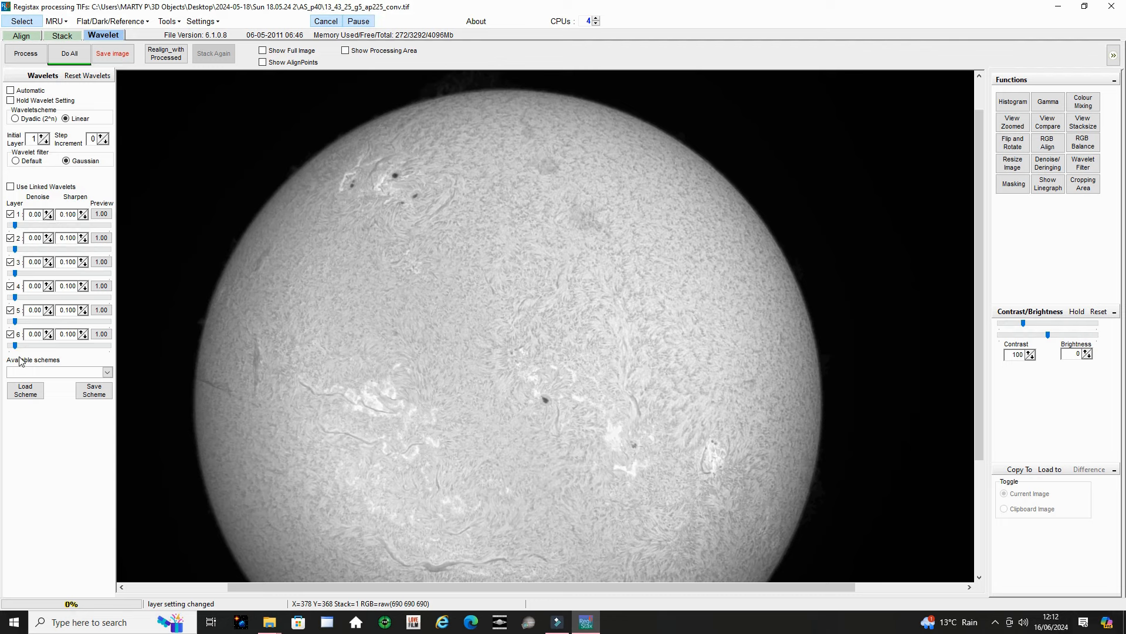
- In RegiStax, set wavelet layer 1 to denoise 0.25 and sharpen 0.130 for the sharpened solar stack
{"action": "left_click", "coordinate": [47, 212]}
{"action": "left_click", "coordinate": [47, 213]}
{"action": "left_click", "coordinate": [48, 212]}
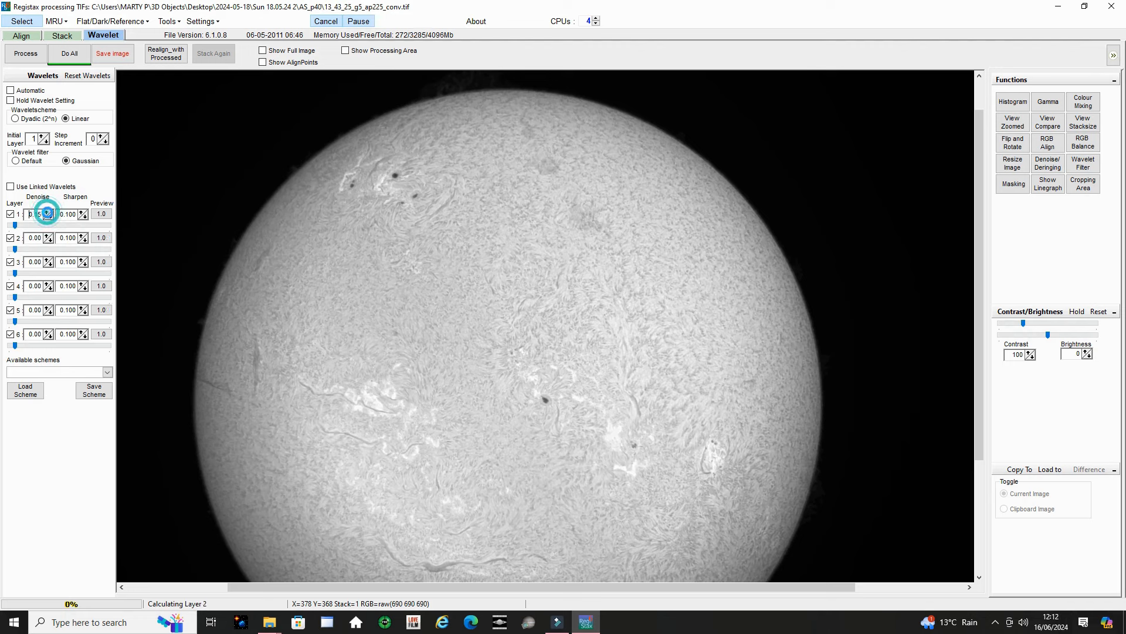
{"action": "left_click", "coordinate": [49, 213]}
{"action": "left_click", "coordinate": [48, 215]}
{"action": "left_click", "coordinate": [81, 214]}
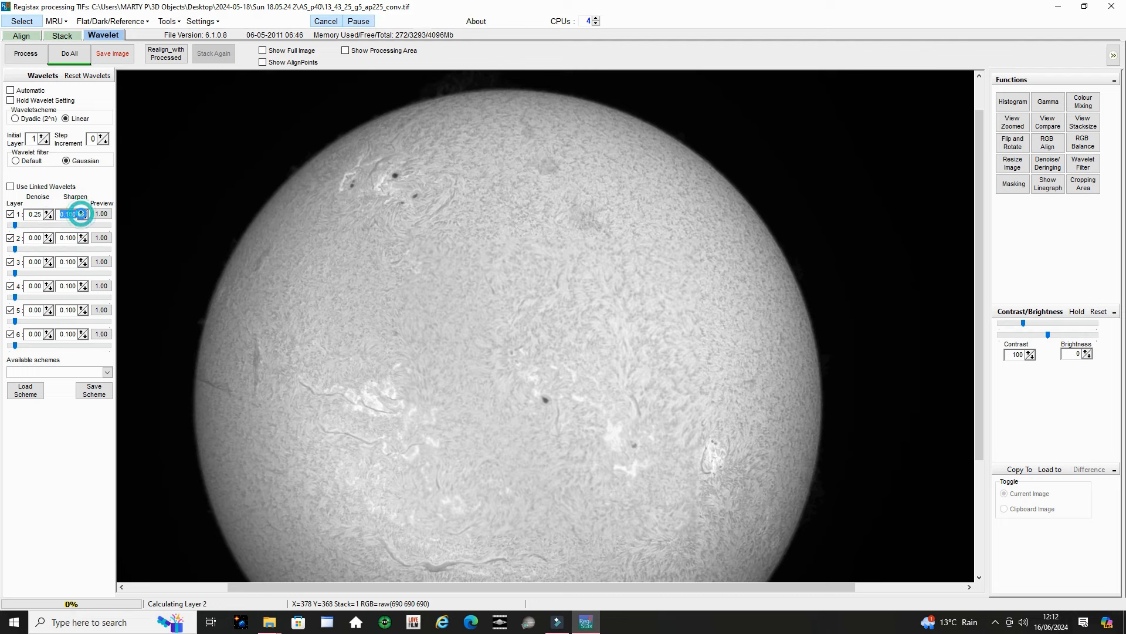
{"action": "left_click", "coordinate": [81, 213]}
{"action": "left_click", "coordinate": [82, 213]}
{"action": "left_click", "coordinate": [81, 213]}
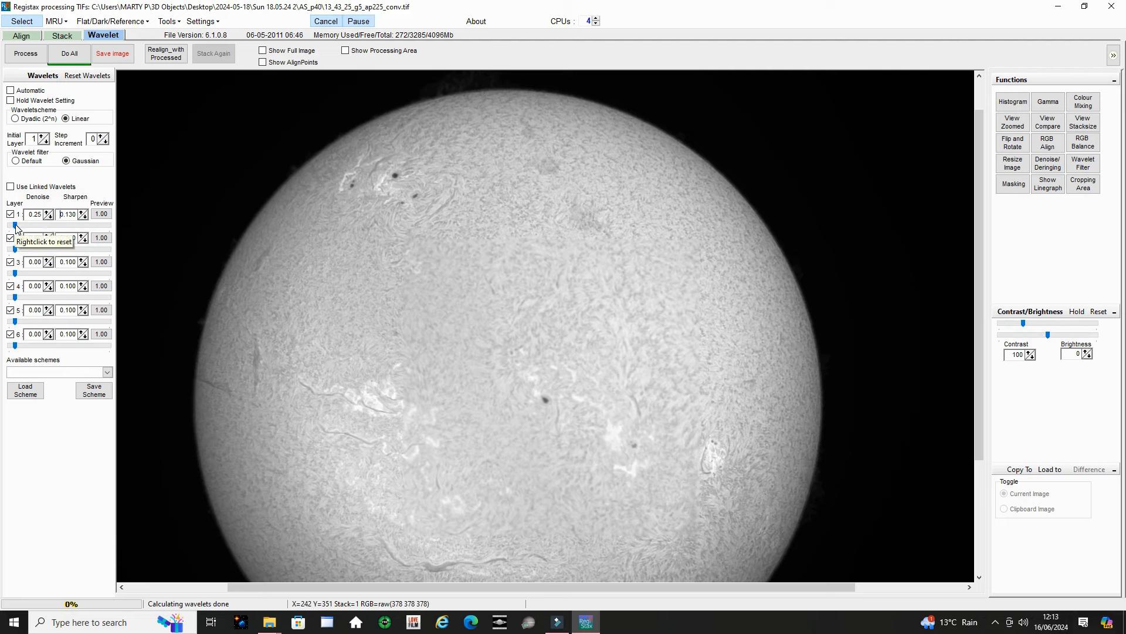
- Try raising the wavelet layer 1 strength to 76.7 and apply it to the whole image
{"action": "left_click_drag", "start_coordinate": [16, 228], "coordinate": [91, 228]}
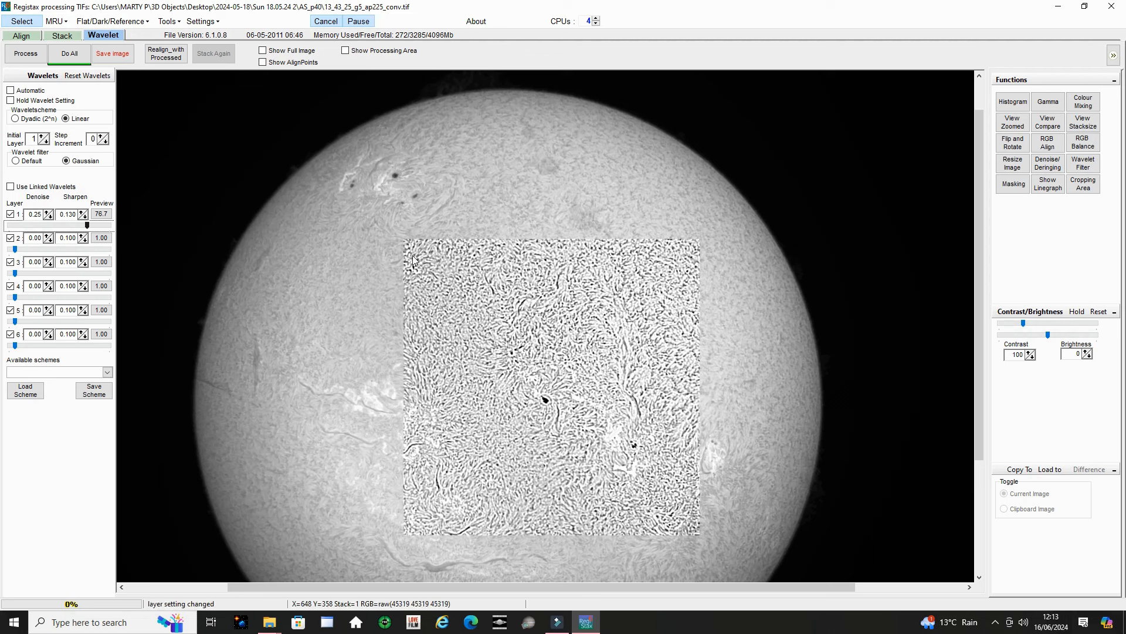
{"action": "left_click", "coordinate": [75, 56]}
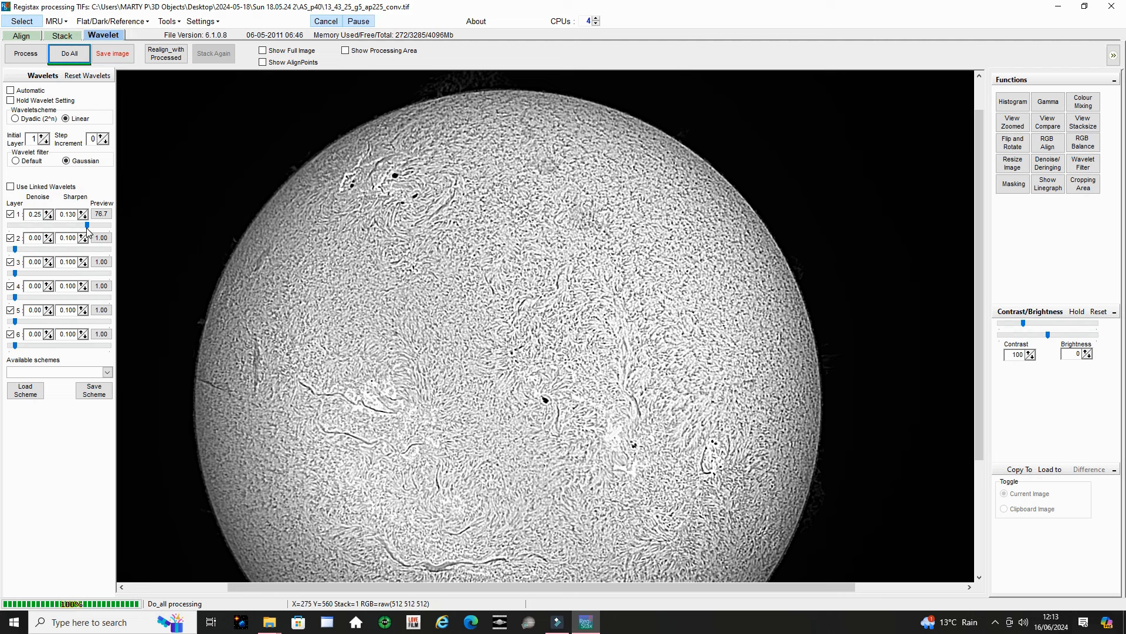
- Set wavelet layers 1 to 6 to 4.8, 11.0, 18.3, 42.9, 53.9 and 73.0, and apply them to the whole image
{"action": "left_click_drag", "start_coordinate": [87, 225], "coordinate": [55, 297]}
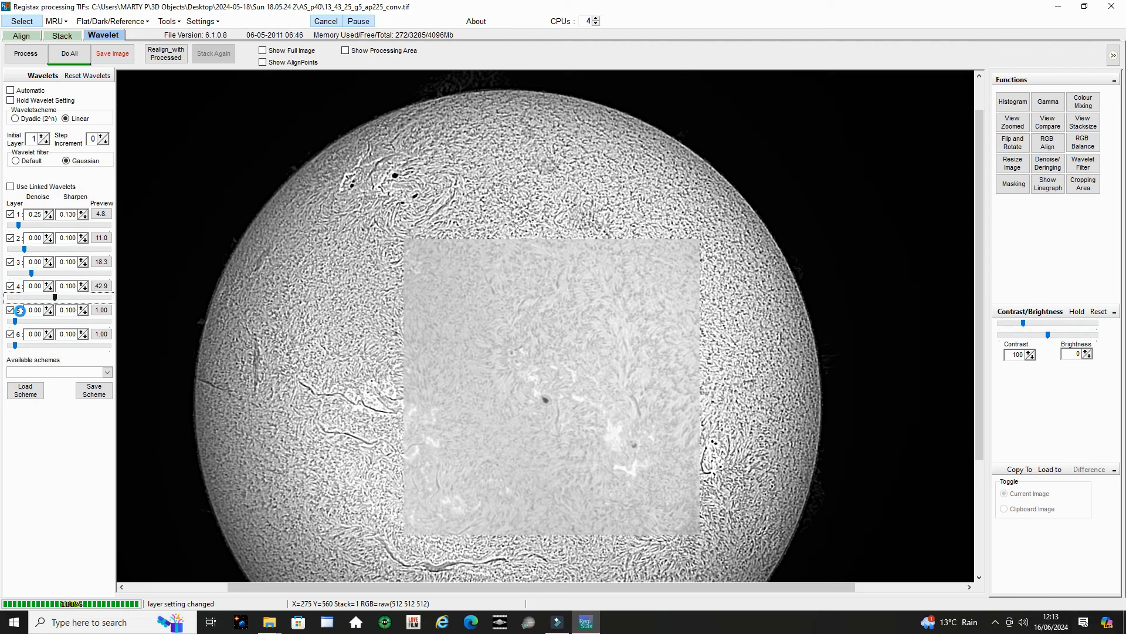
{"action": "left_click", "coordinate": [20, 322]}
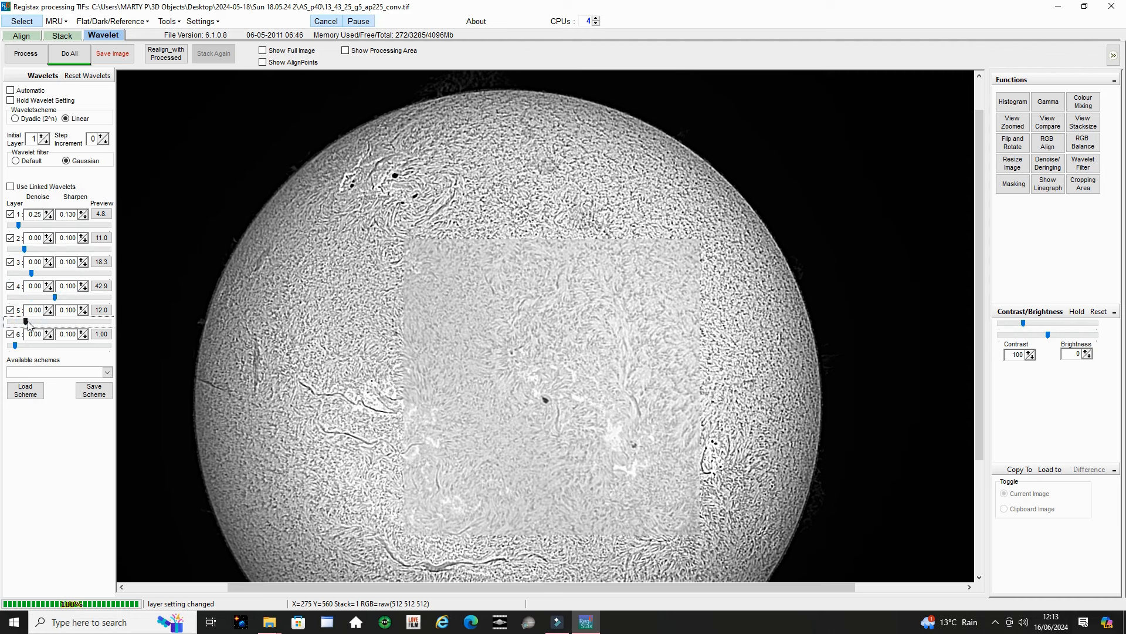
{"action": "left_click_drag", "start_coordinate": [23, 322], "coordinate": [83, 347]}
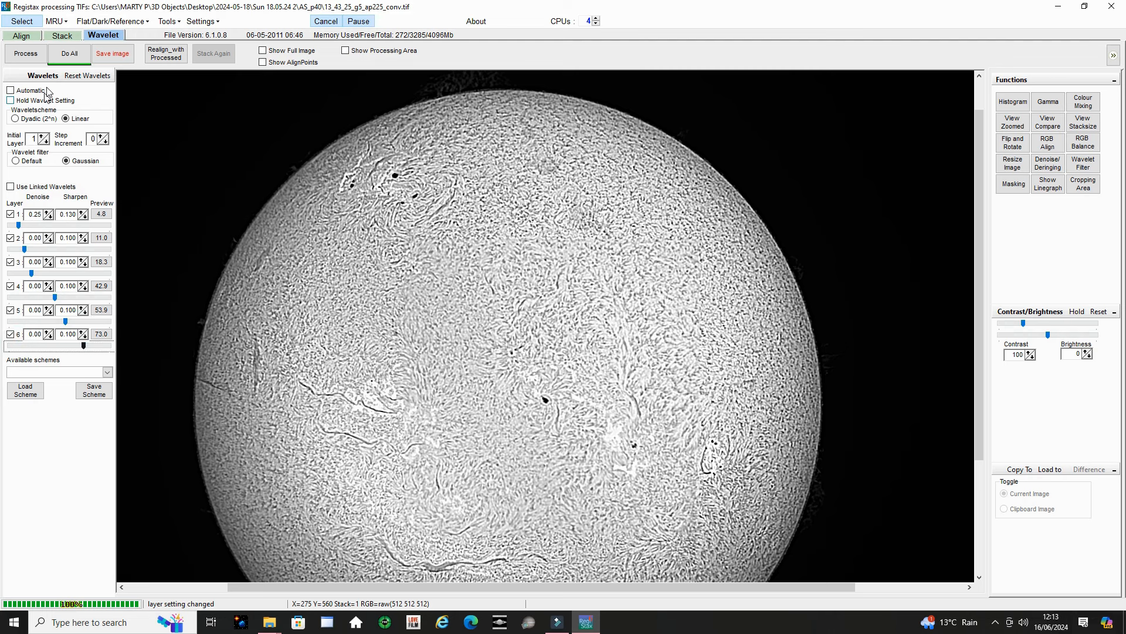
{"action": "left_click", "coordinate": [69, 53]}
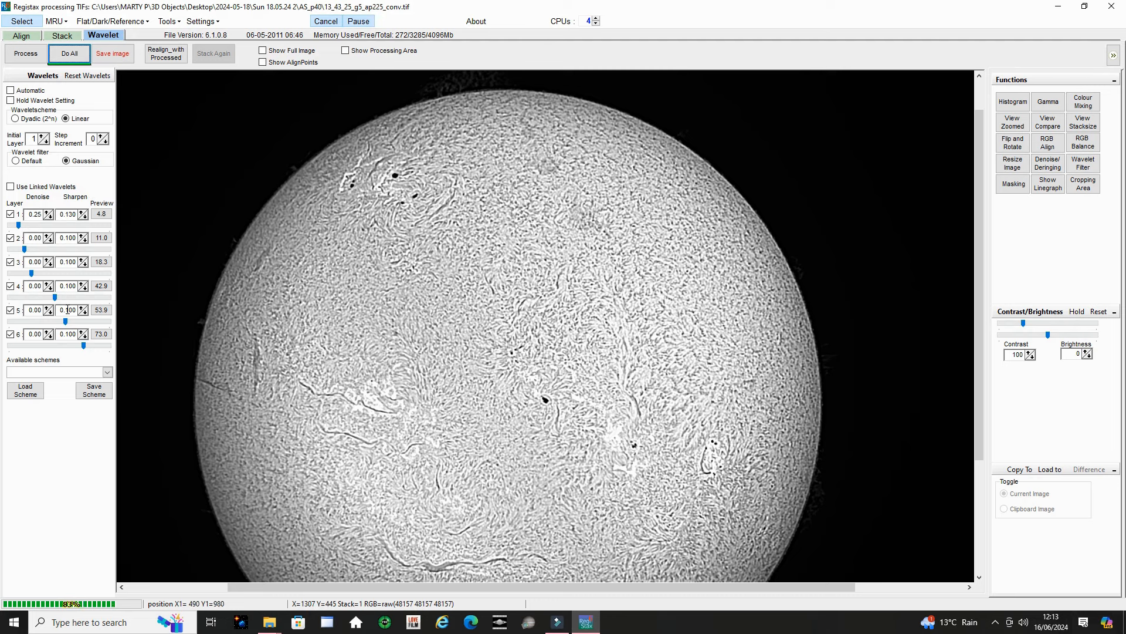
- Reduce wavelet layer 6 to 3.6 and layer 5 to 24.5, try layer 4 at 71.8 and settle on 61.9, applying to the whole image
{"action": "left_click_drag", "start_coordinate": [85, 344], "coordinate": [18, 352]}
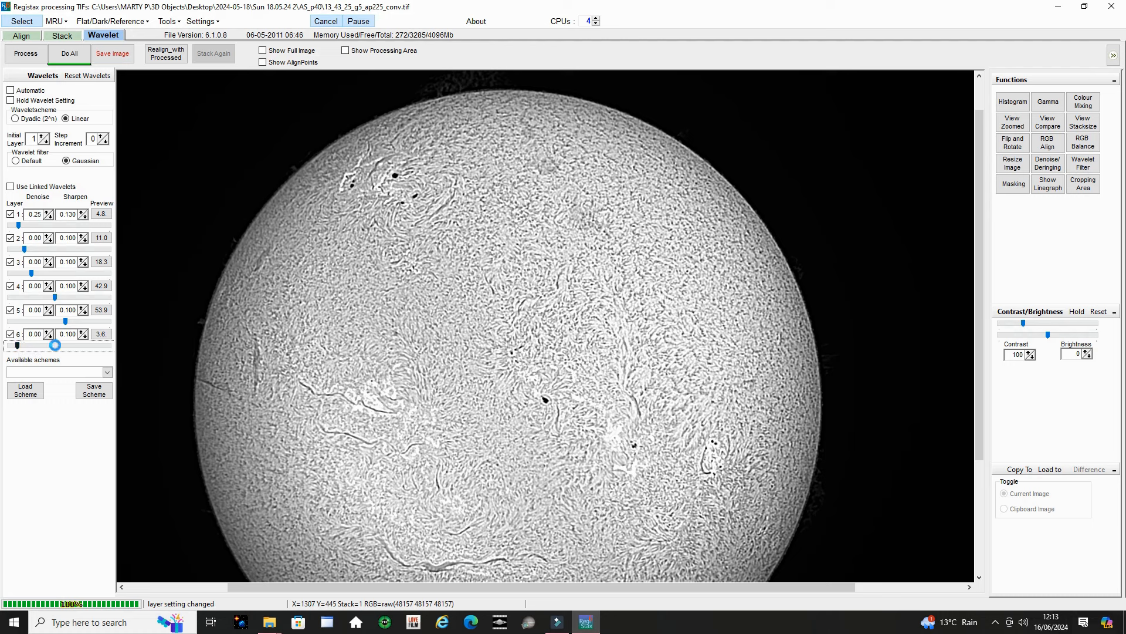
{"action": "left_click_drag", "start_coordinate": [66, 323], "coordinate": [82, 298]}
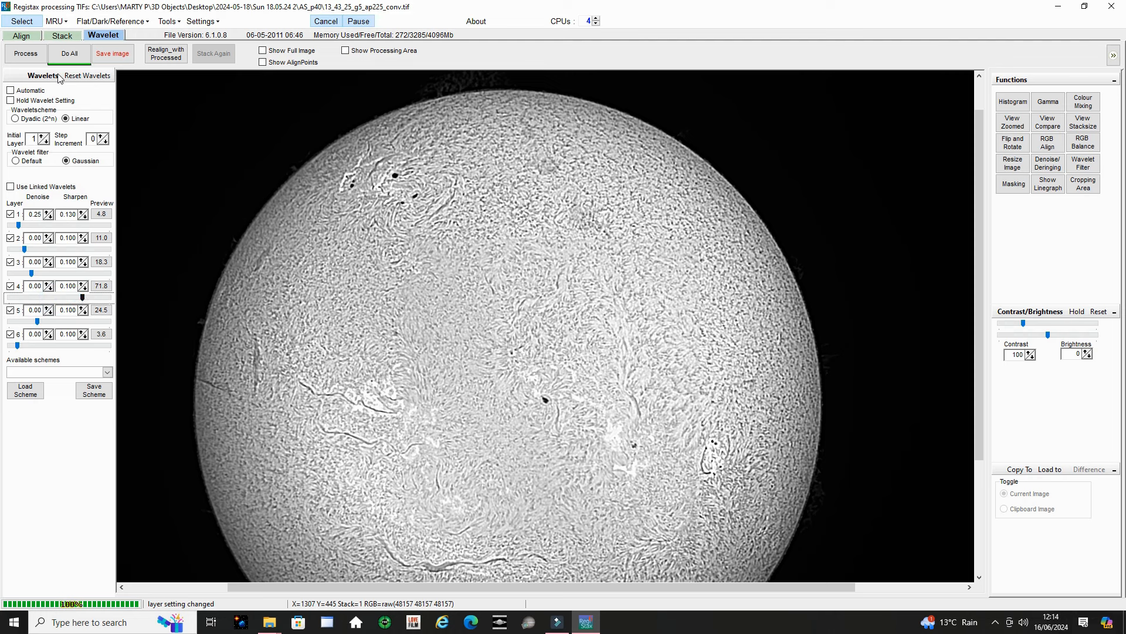
{"action": "left_click", "coordinate": [69, 53]}
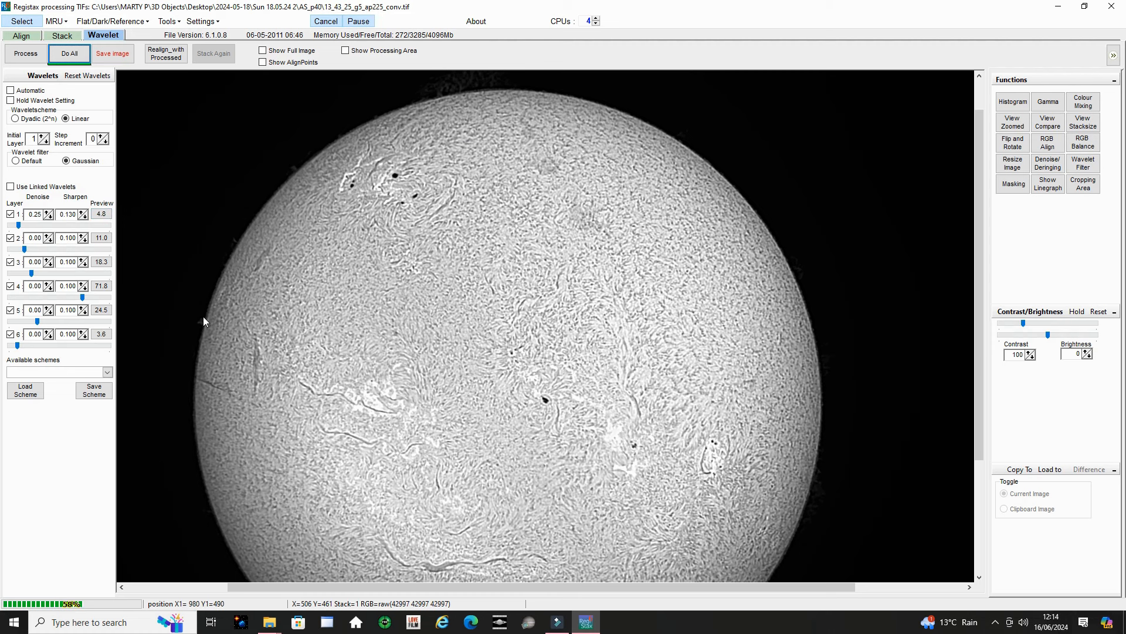
{"action": "left_click_drag", "start_coordinate": [84, 299], "coordinate": [76, 302]}
{"action": "left_click", "coordinate": [71, 55]}
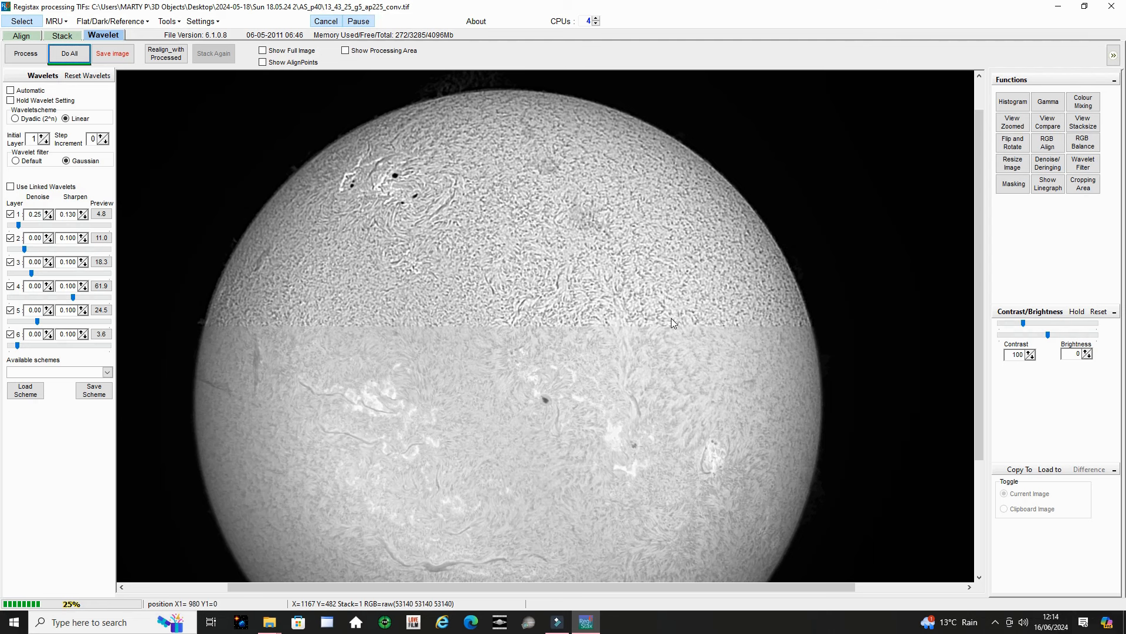
- Examine the wavelet-sharpened solar disc from the upper limb to the lower limb, including filaments, sunspots and edge prominences
{"action": "left_click_drag", "start_coordinate": [979, 174], "coordinate": [977, 215]}
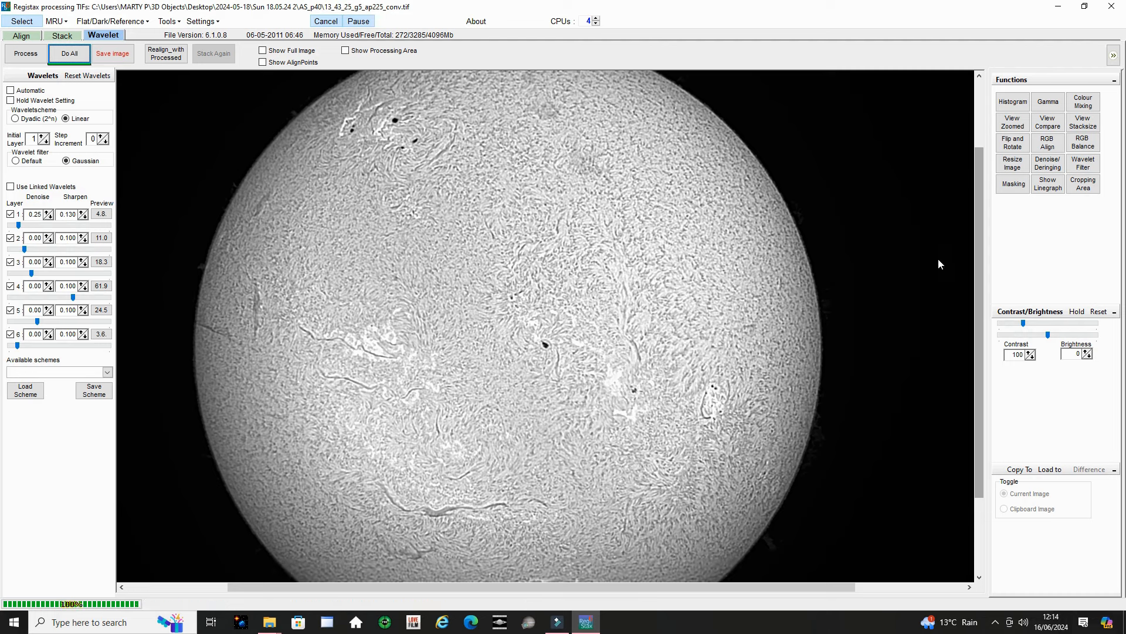
{"action": "left_click_drag", "start_coordinate": [980, 241], "coordinate": [980, 312]}
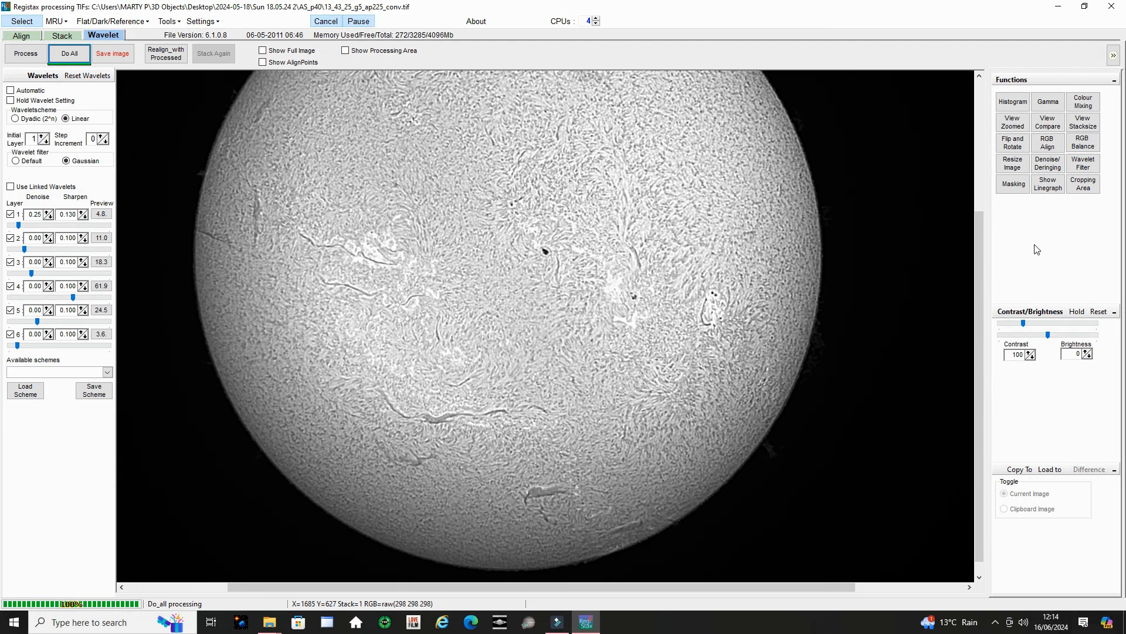
{"action": "left_click_drag", "start_coordinate": [983, 247], "coordinate": [777, 154]}
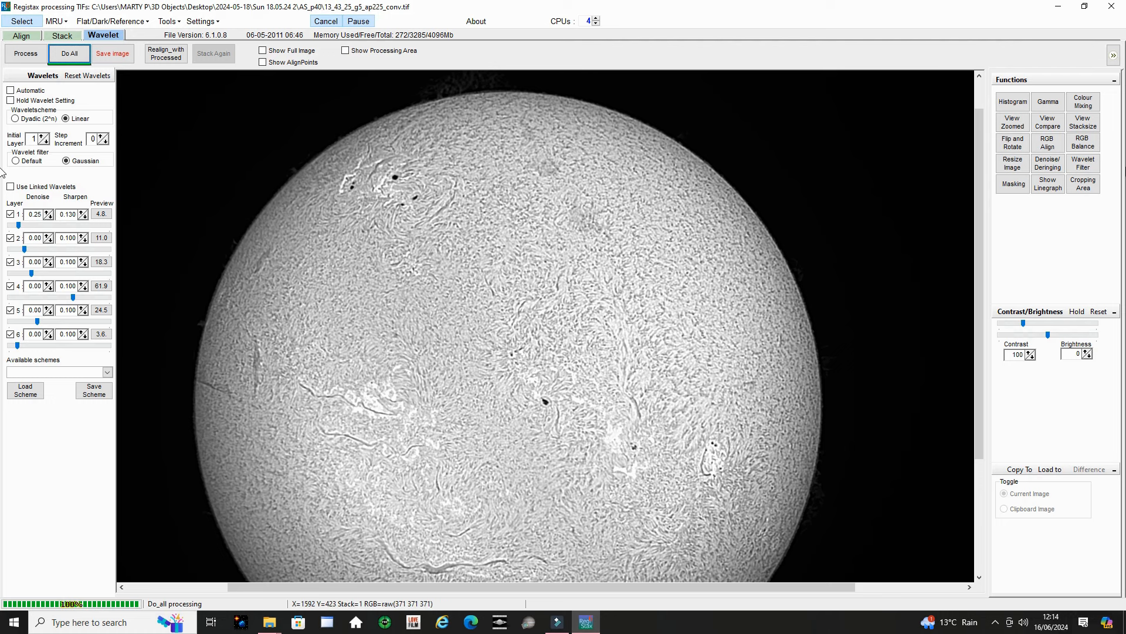
{"action": "left_click_drag", "start_coordinate": [981, 152], "coordinate": [981, 240]}
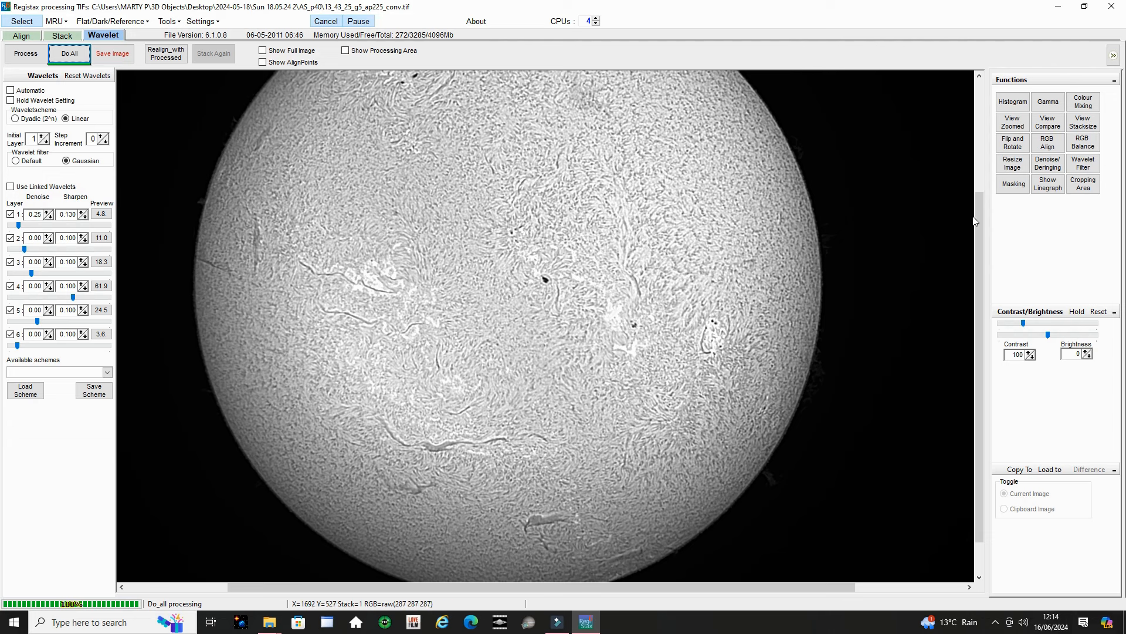
{"action": "left_click_drag", "start_coordinate": [976, 220], "coordinate": [975, 249]}
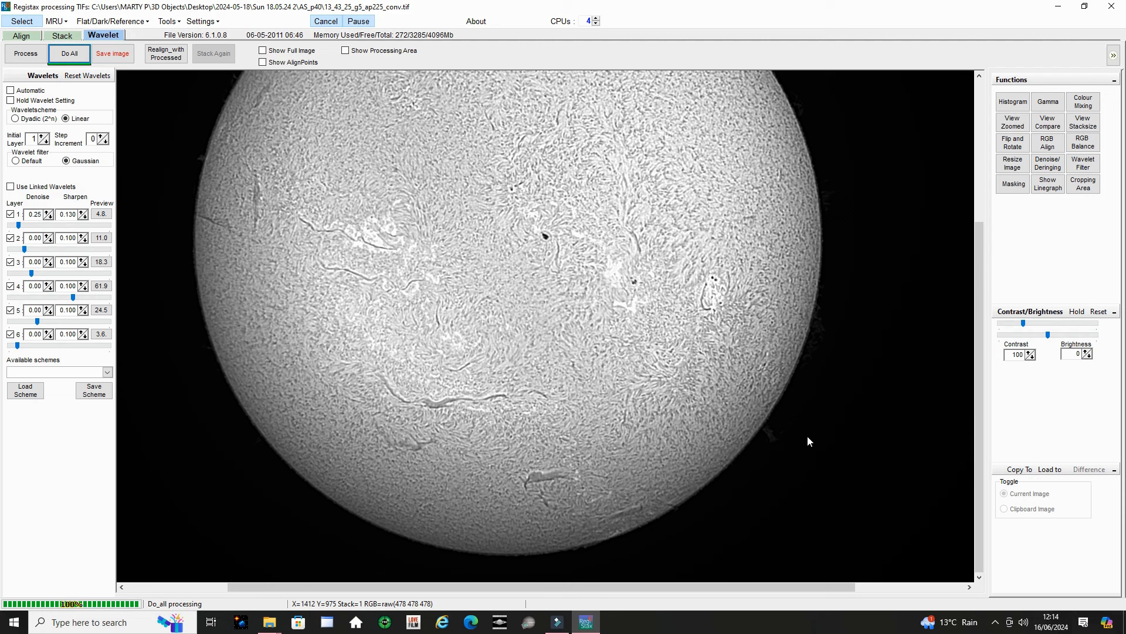
{"action": "left_click_drag", "start_coordinate": [981, 333], "coordinate": [978, 239]}
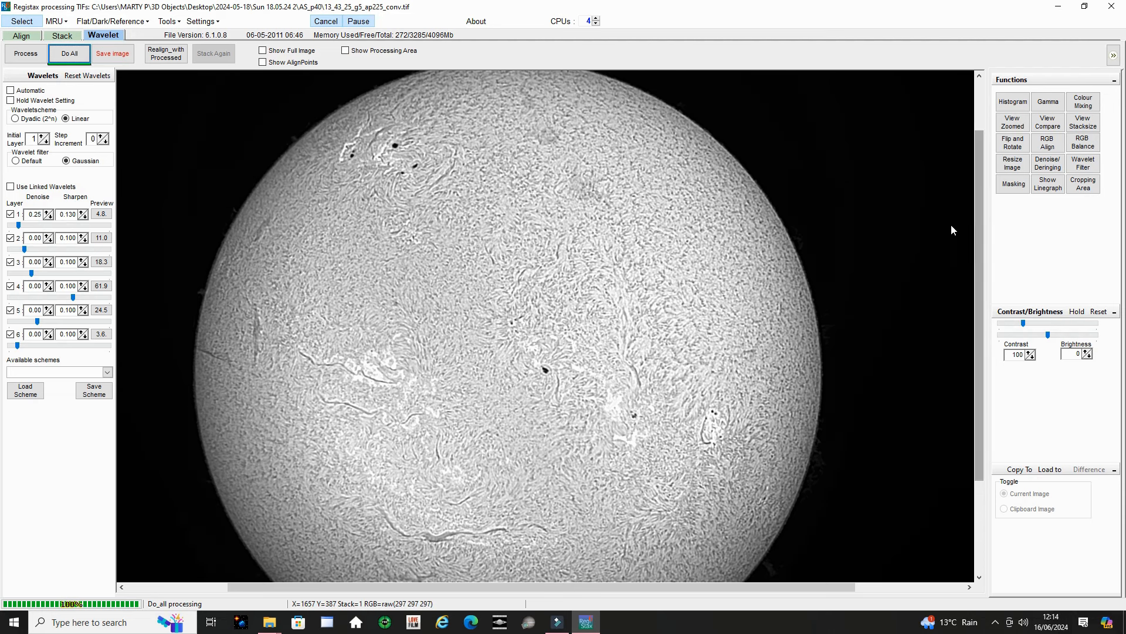
{"action": "left_click_drag", "start_coordinate": [975, 175], "coordinate": [973, 105]}
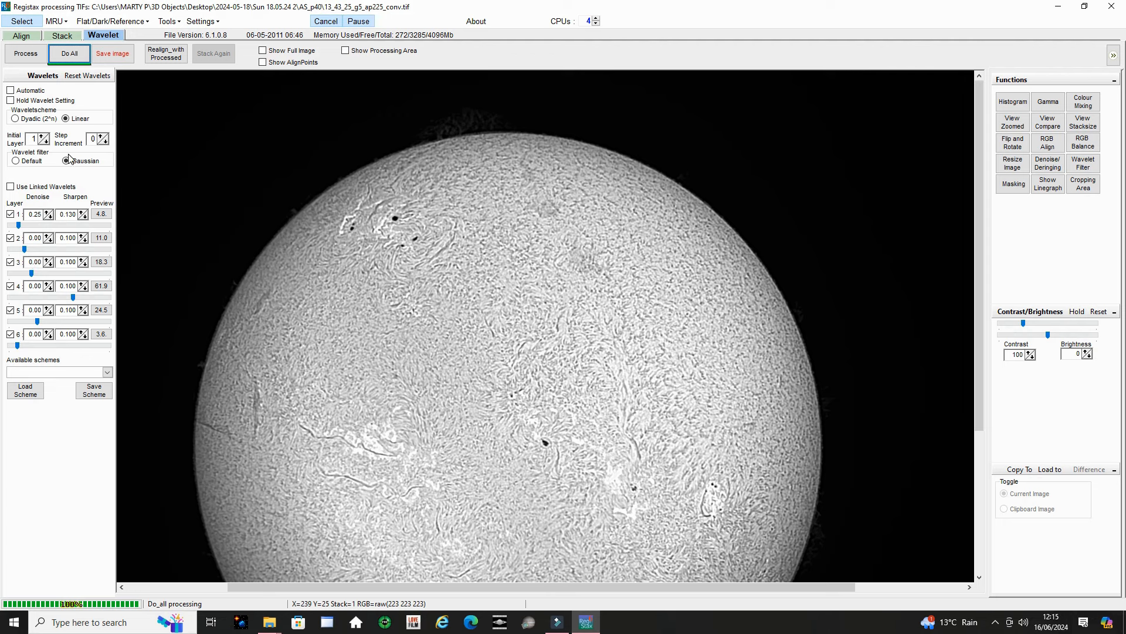
- Save the wavelet-sharpened image in the AS_p40 folder as a 16-bit TIFF named REGISTAX FULL SOLAR
{"action": "left_click", "coordinate": [110, 60]}
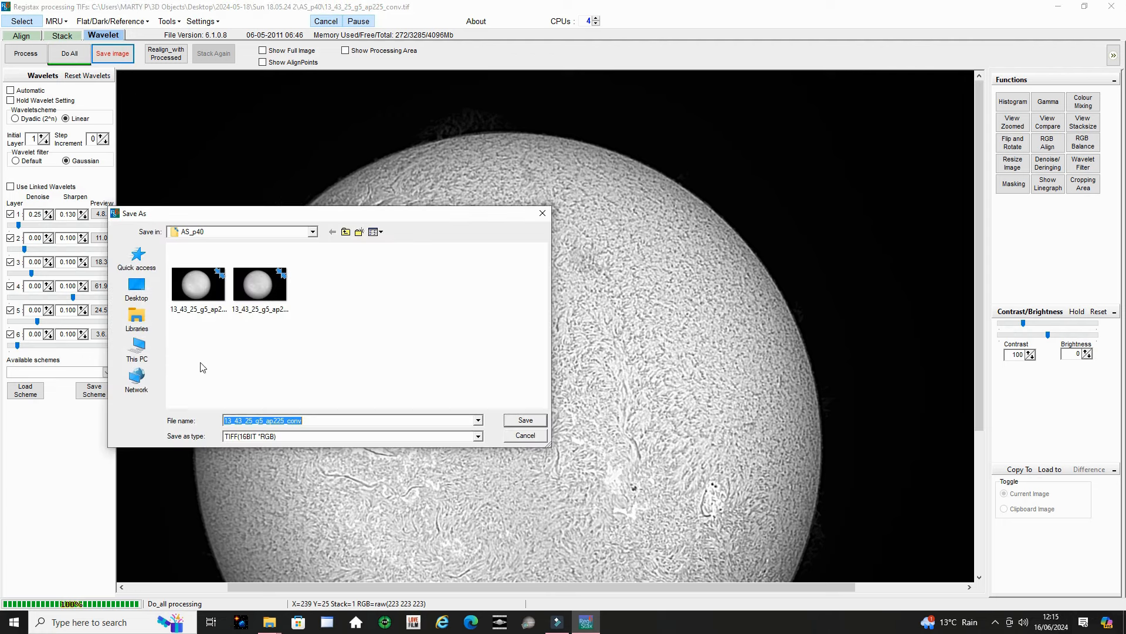
{"action": "type", "text": "R"}
{"action": "left_click", "coordinate": [525, 420]}
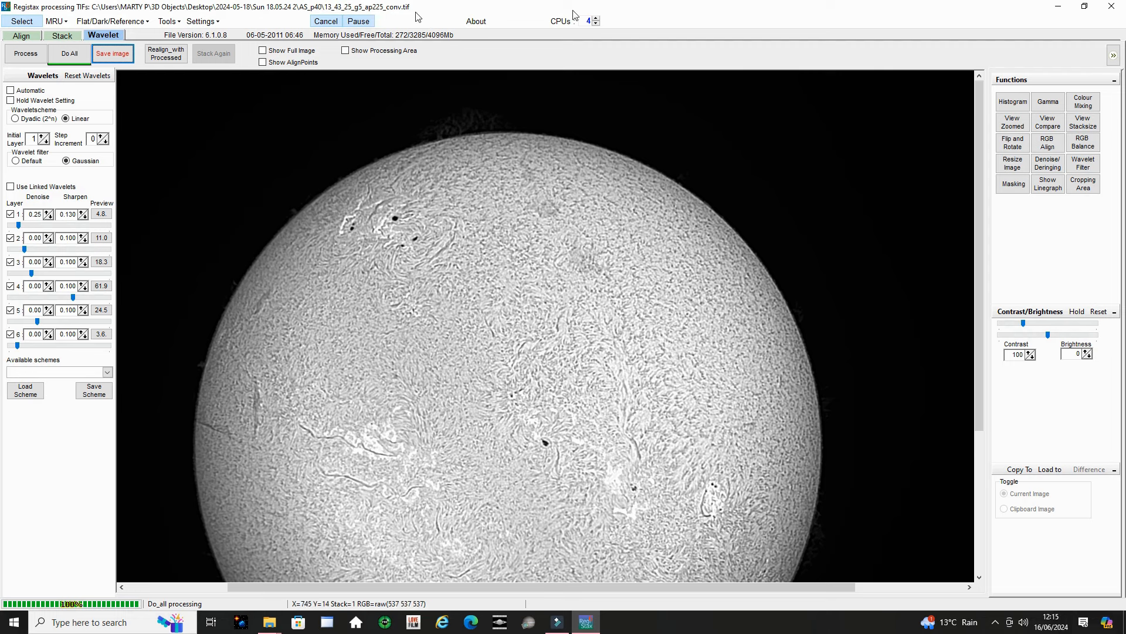
- Check the AS_p40 folder for the saved file in the image selection dialog, dismiss it, and exit RegiStax
{"action": "left_click", "coordinate": [22, 22]}
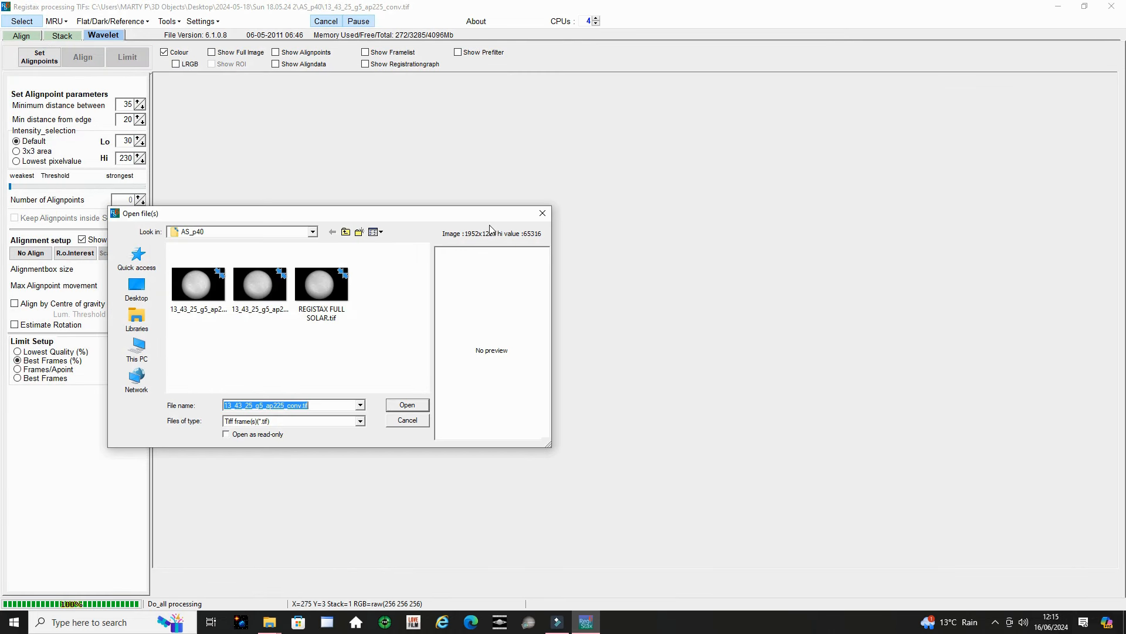
{"action": "left_click", "coordinate": [544, 216]}
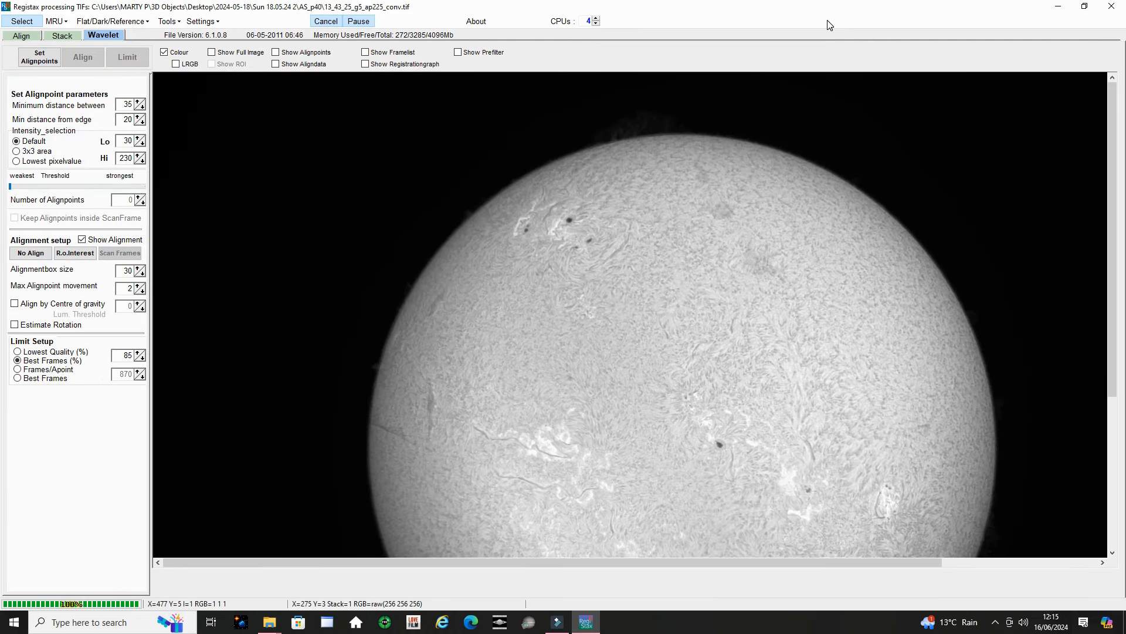
{"action": "left_click", "coordinate": [1113, 6]}
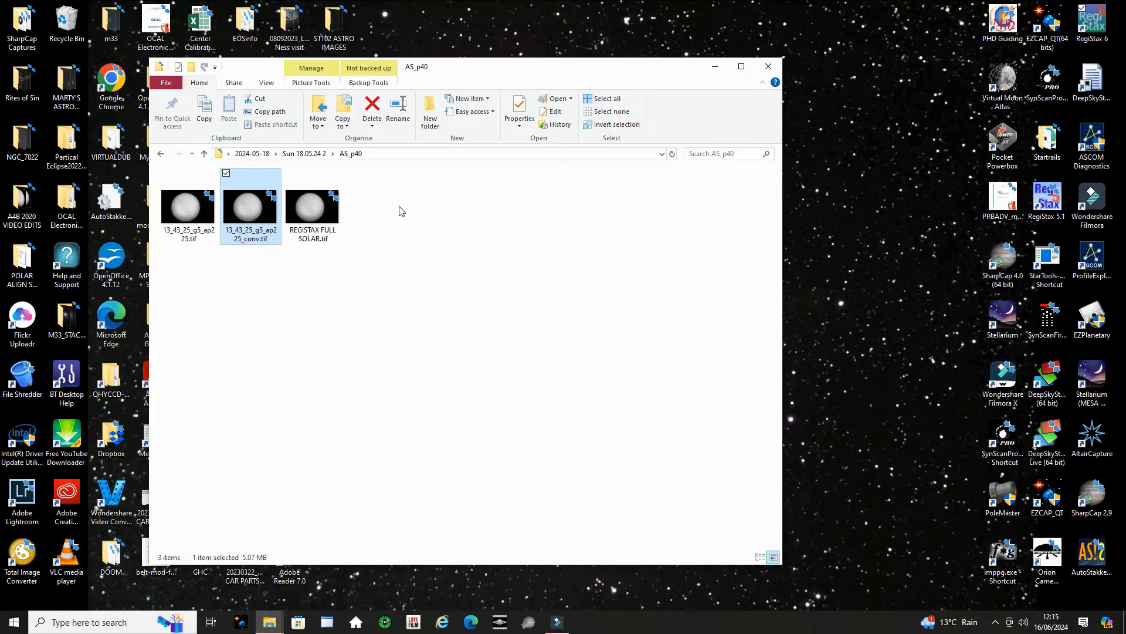
- Open REGISTAX FULL SOLAR.tif in Paint, examine the solar disc detail, and close it
{"action": "left_click", "coordinate": [310, 221]}
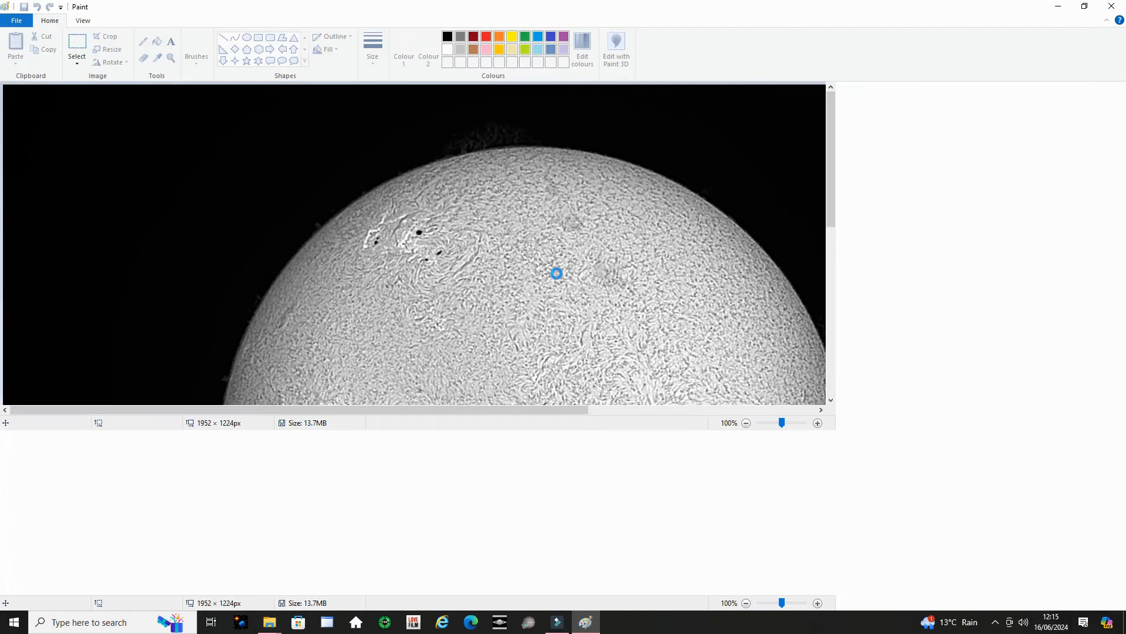
{"action": "left_click_drag", "start_coordinate": [1122, 124], "coordinate": [1122, 236]}
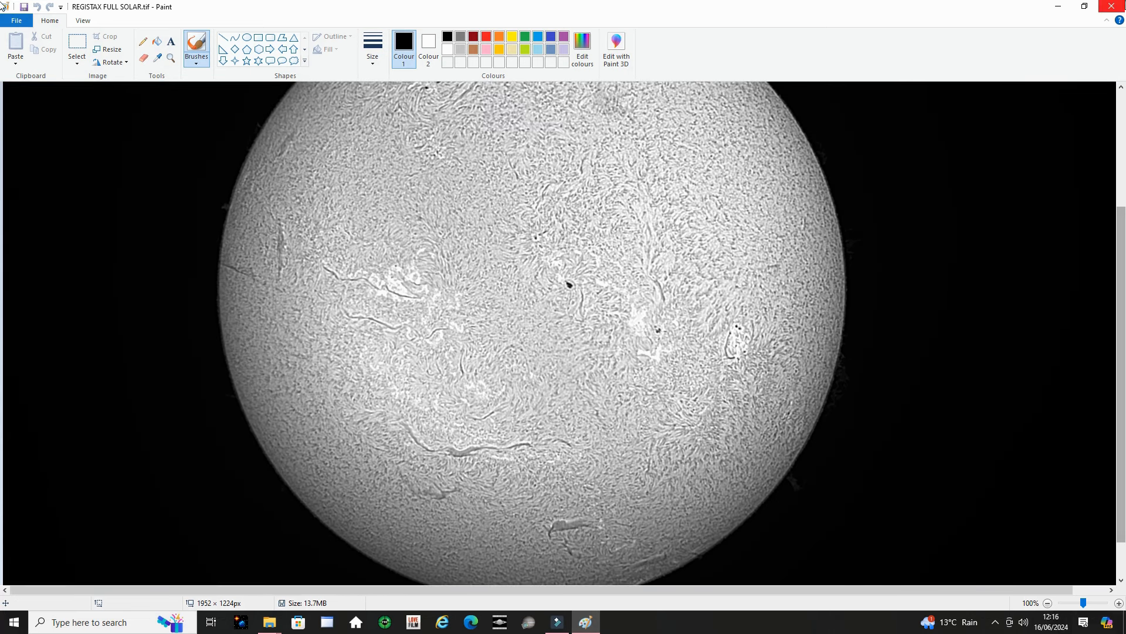
{"action": "left_click", "coordinate": [1113, 6]}
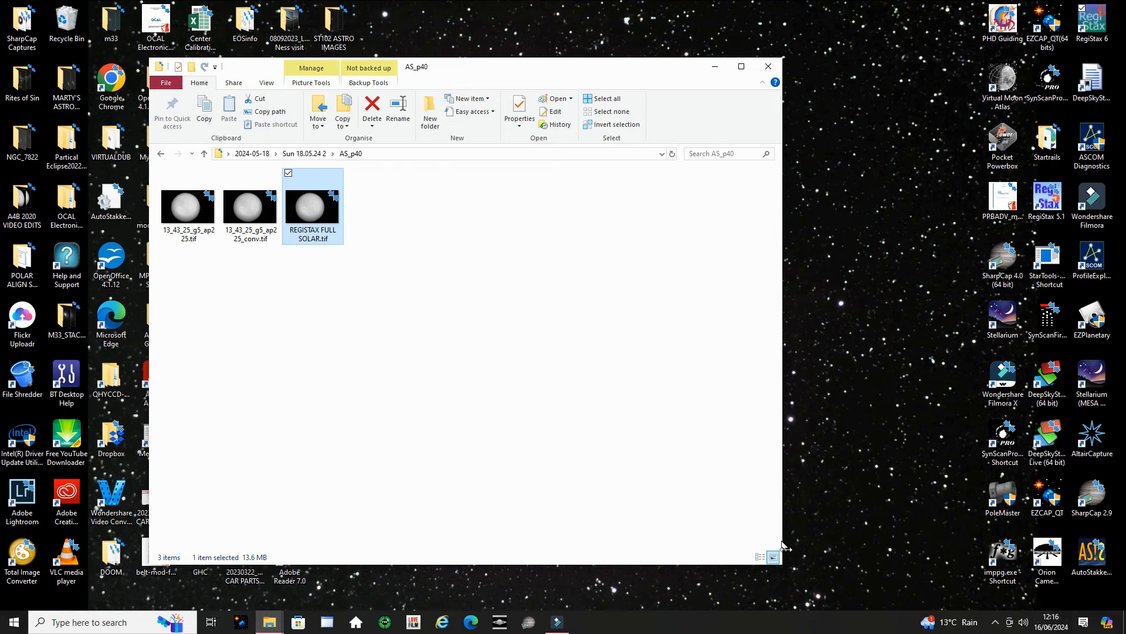
- Launch ImPPG and open REGISTAX FULL SOLAR.tif from the Desktop folder 2024-05-18, Sun 18.05.24 2, AS_p40
{"action": "left_click", "coordinate": [1001, 562]}
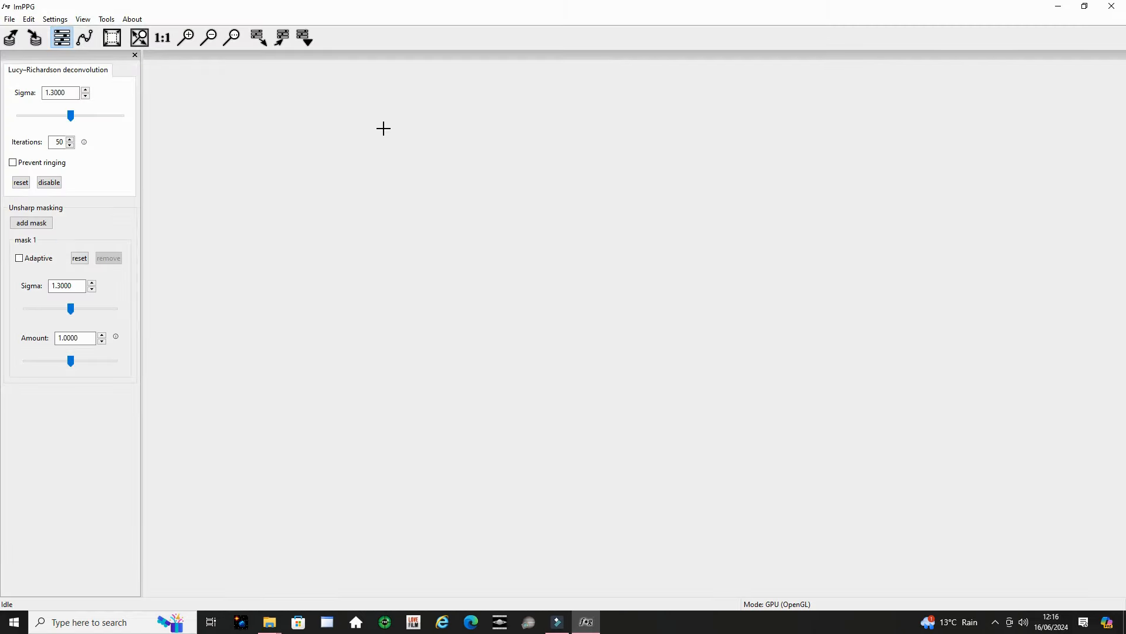
{"action": "left_click", "coordinate": [9, 19]}
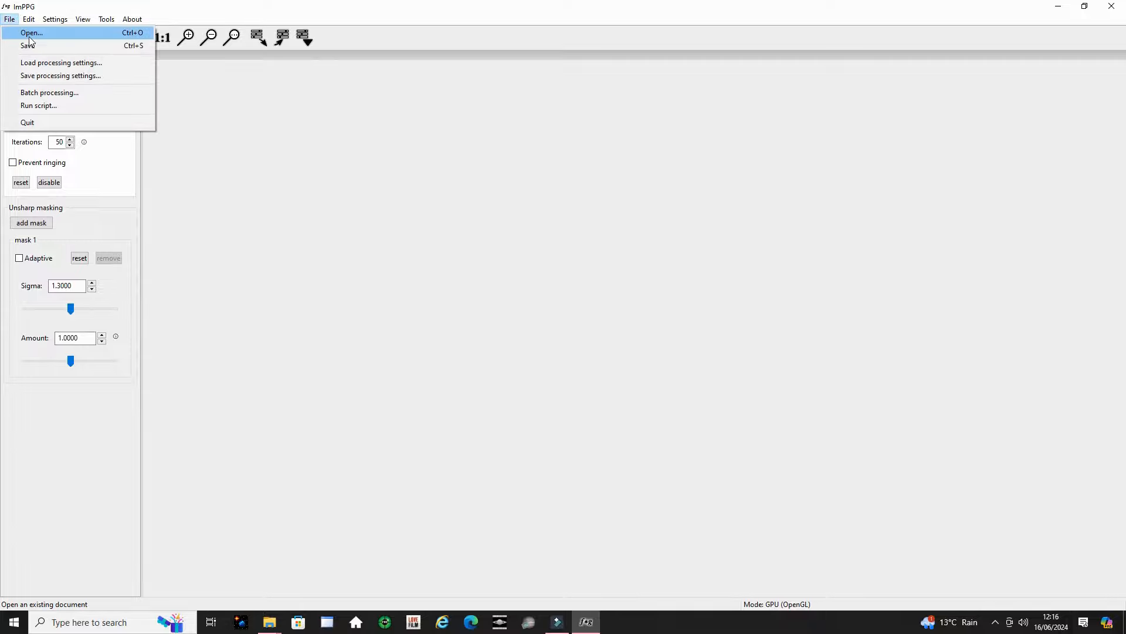
{"action": "left_click", "coordinate": [30, 35]}
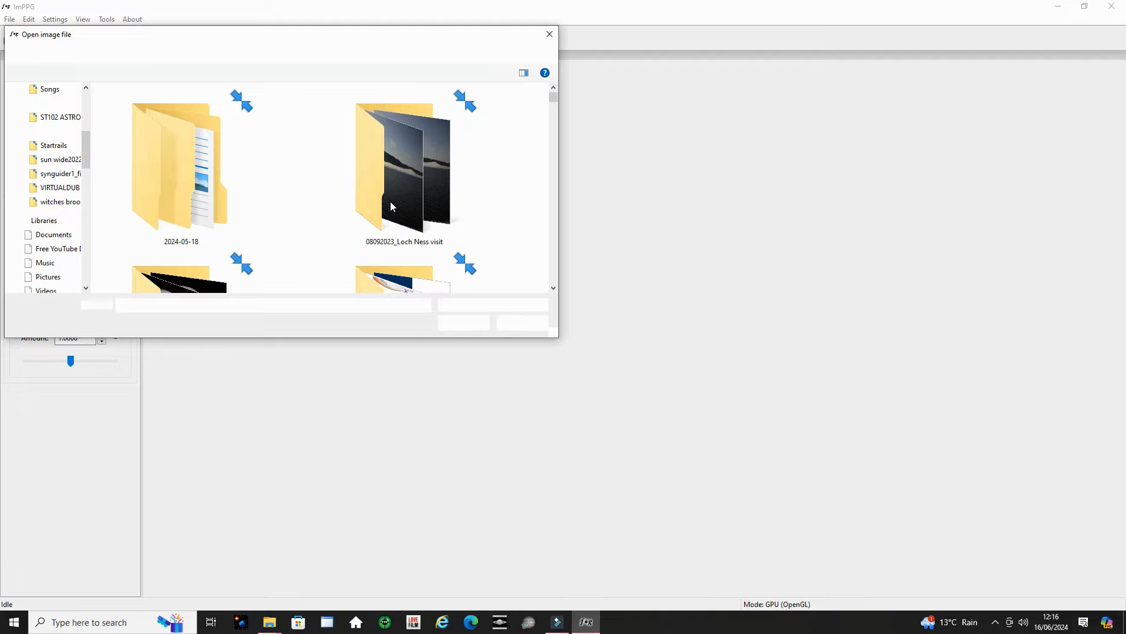
{"action": "mouse_move", "coordinate": [554, 96]}
{"action": "left_mouse_down"}
{"action": "mouse_move", "coordinate": [590, 225]}
{"action": "mouse_move", "coordinate": [591, 306]}
{"action": "mouse_move", "coordinate": [568, 104]}
{"action": "left_mouse_up"}
{"action": "left_click", "coordinate": [47, 88]}
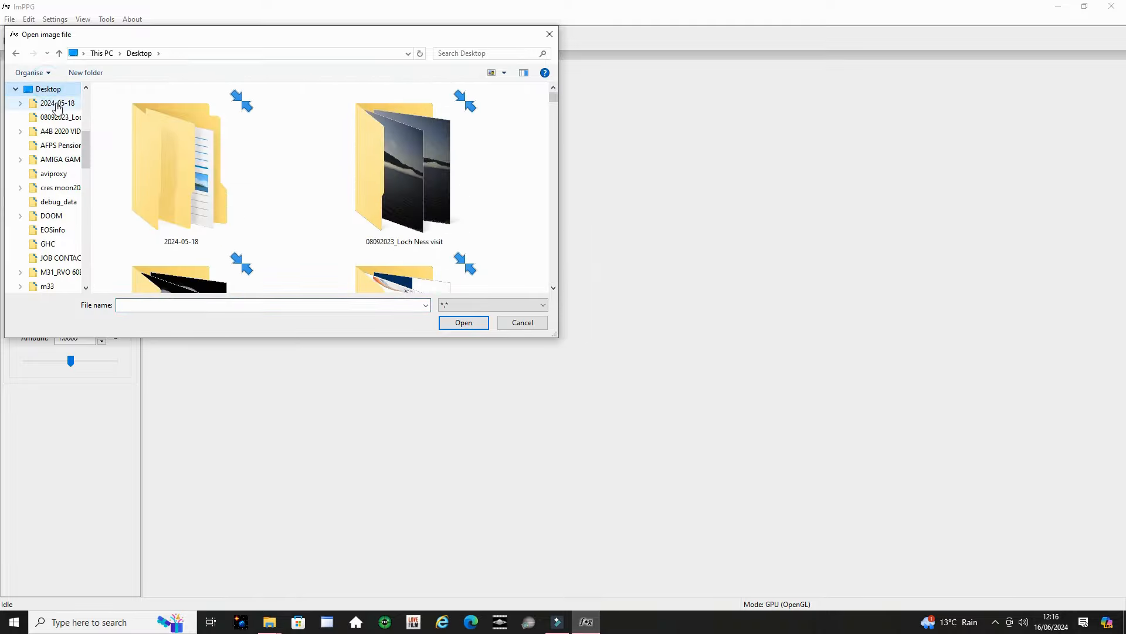
{"action": "left_click", "coordinate": [57, 104]}
{"action": "left_click", "coordinate": [135, 119]}
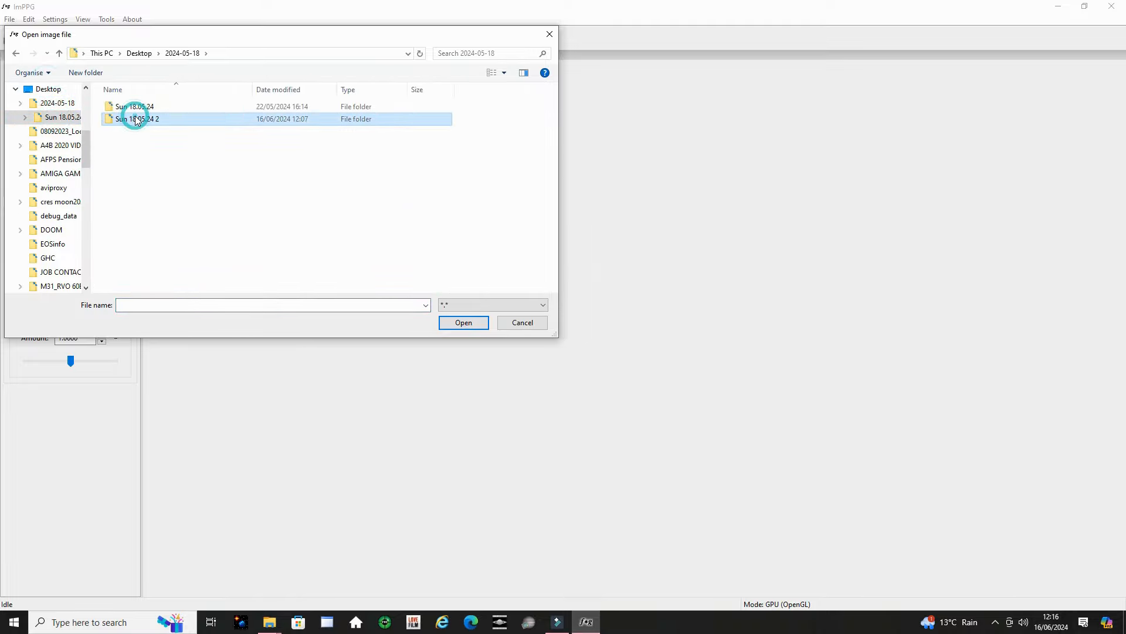
{"action": "double_click", "coordinate": [135, 119]}
{"action": "left_click", "coordinate": [132, 107]}
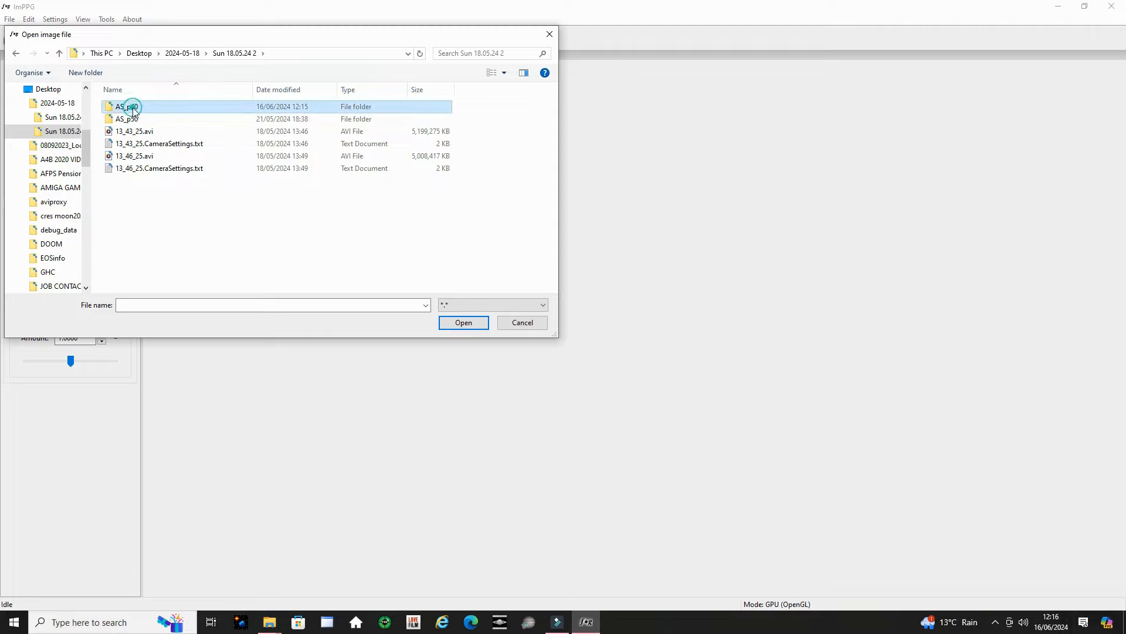
{"action": "double_click", "coordinate": [132, 108]}
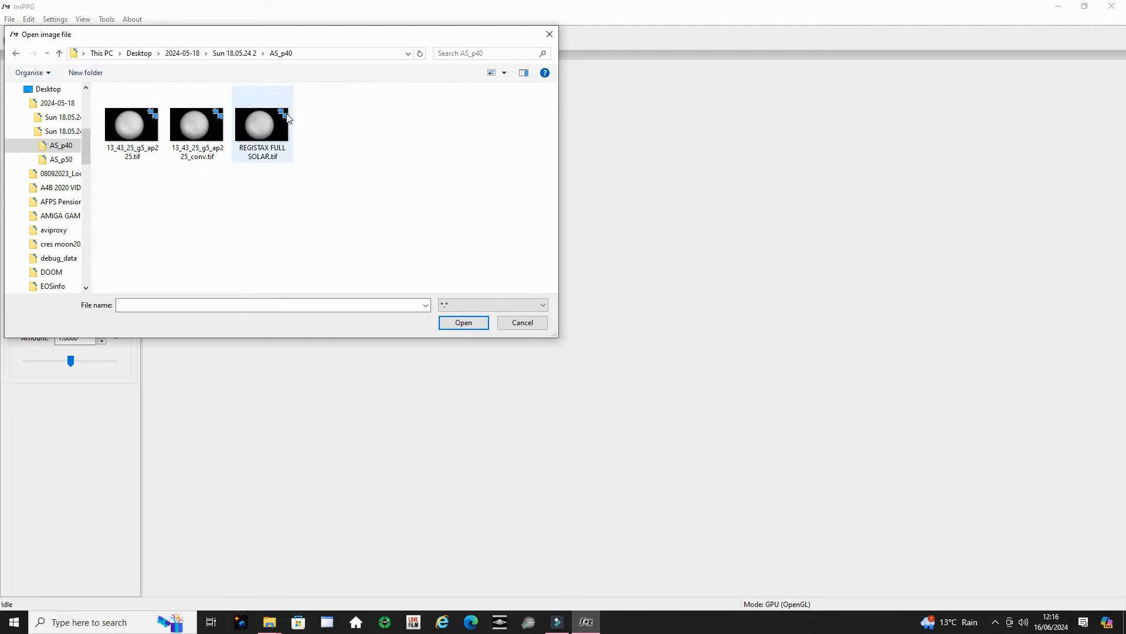
{"action": "left_click", "coordinate": [262, 124]}
{"action": "left_click", "coordinate": [473, 323]}
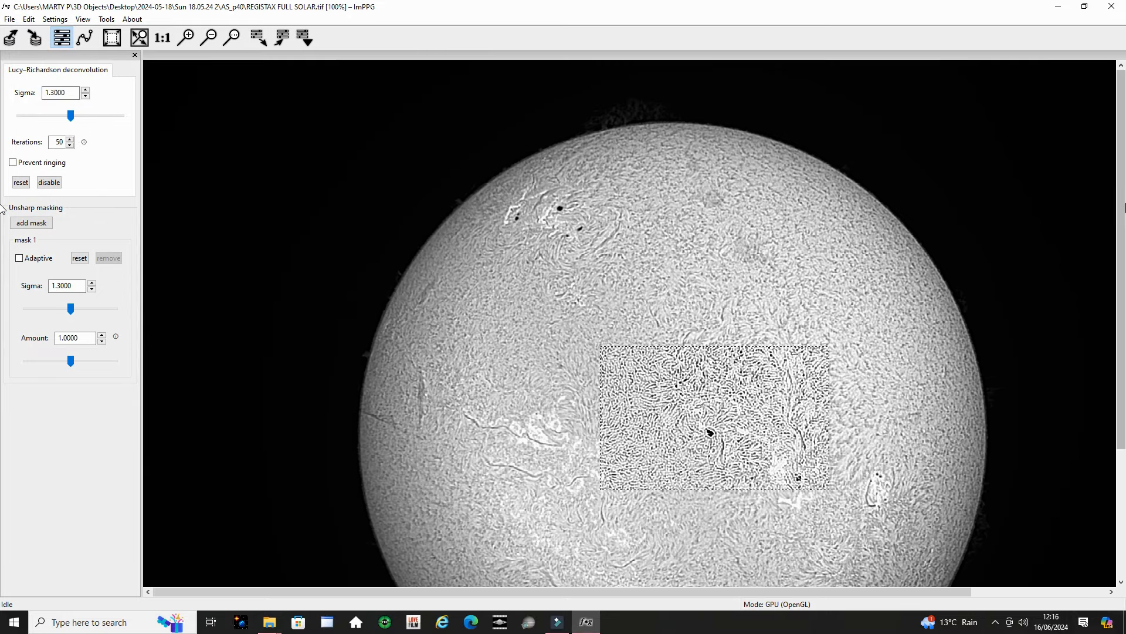
- Display the tone curve editor for the full-disc solar image and invert the tone curve
{"action": "scroll", "coordinate": [1123, 189], "scroll_direction": "down", "scroll_amount": 1}
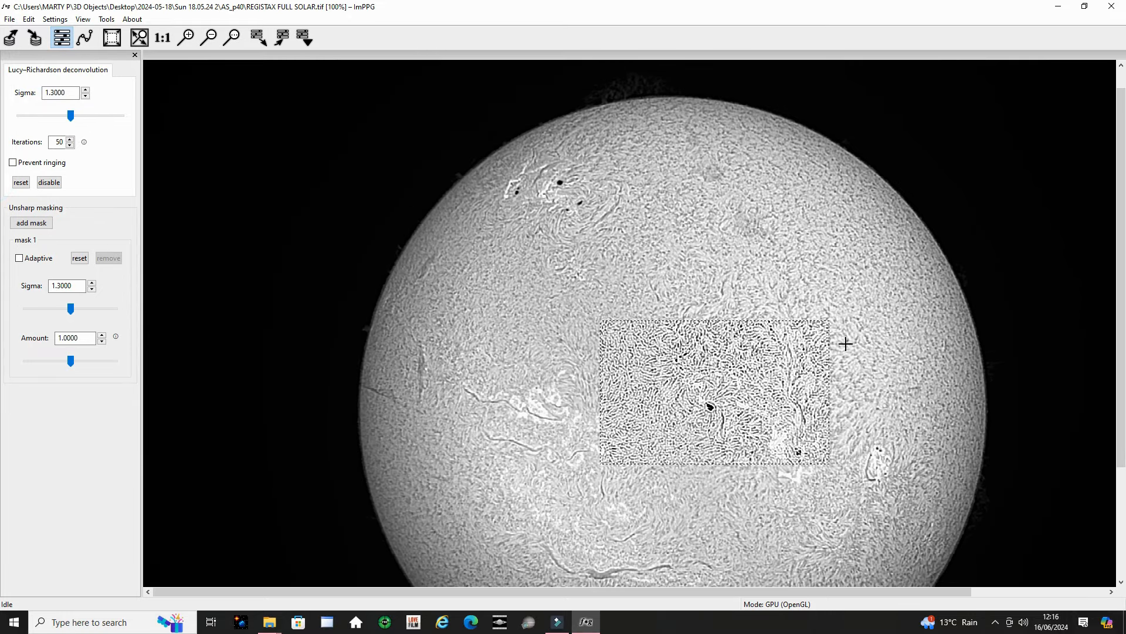
{"action": "scroll", "coordinate": [1113, 227], "scroll_direction": "down", "scroll_amount": 1}
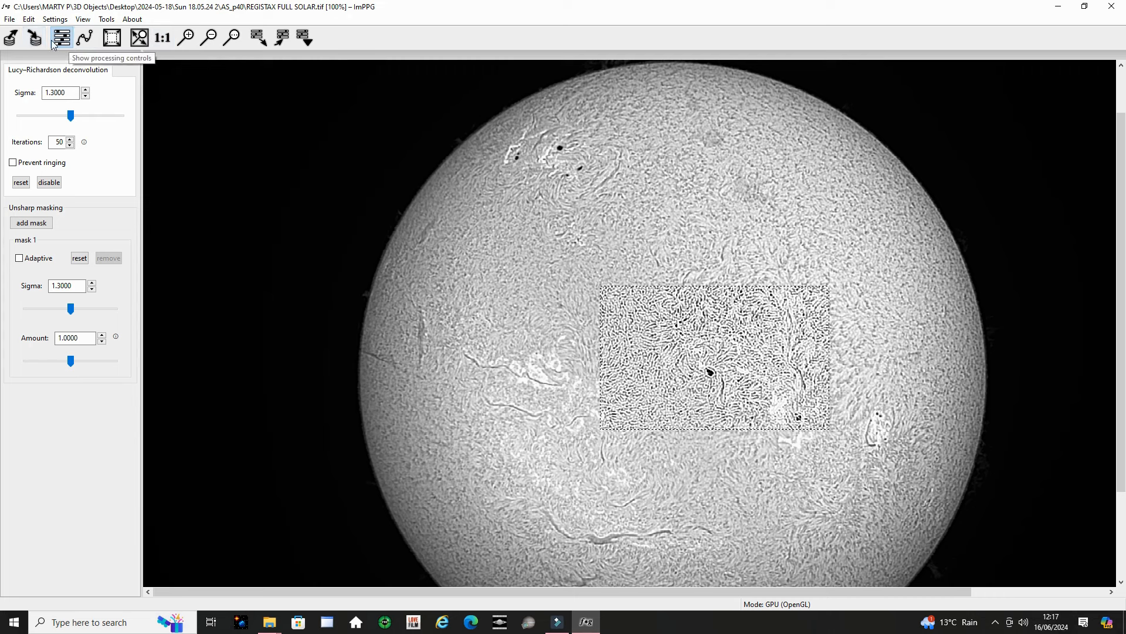
{"action": "left_click", "coordinate": [83, 40]}
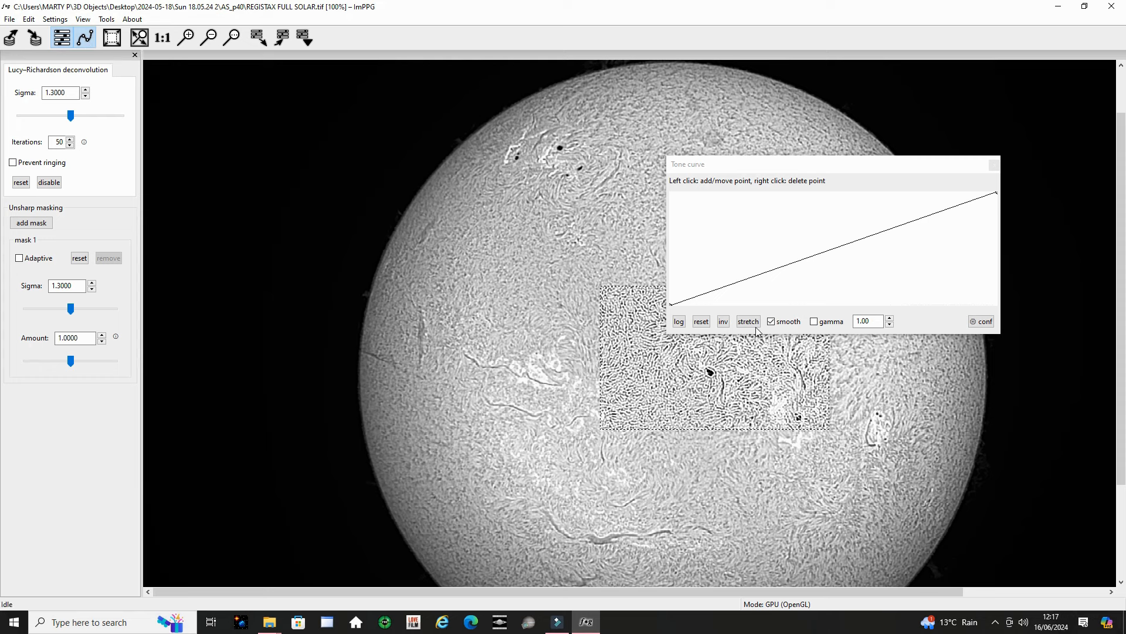
{"action": "left_click", "coordinate": [725, 322]}
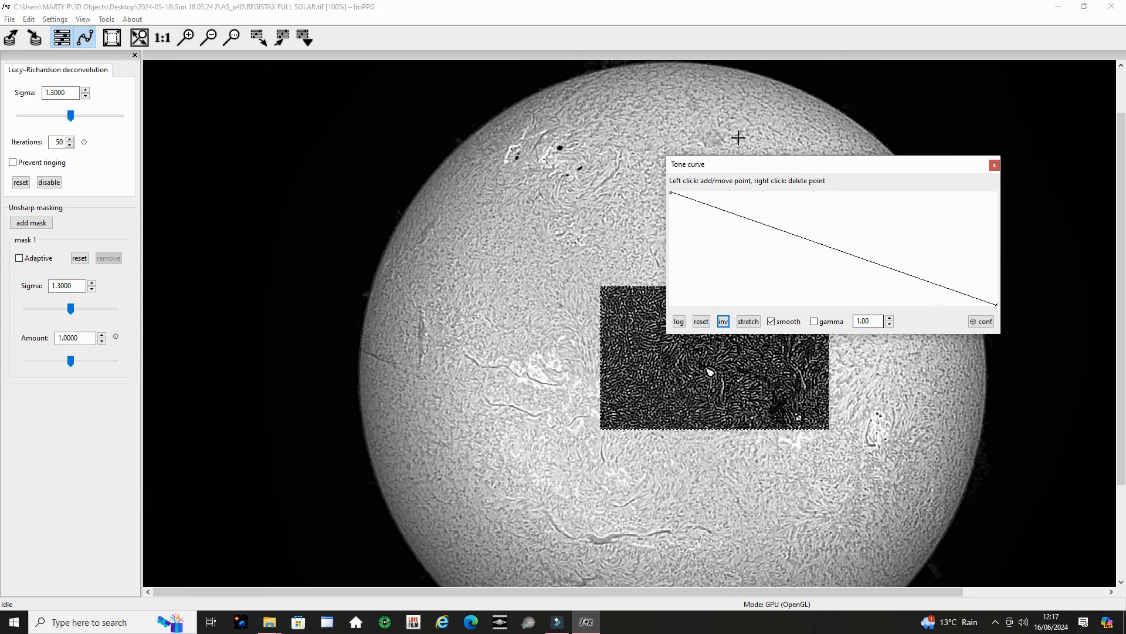
- Add a control point holding the inverted tone curve at maximum over about its first third, and close the curve editor
{"action": "left_click_drag", "start_coordinate": [845, 169], "coordinate": [393, 181]}
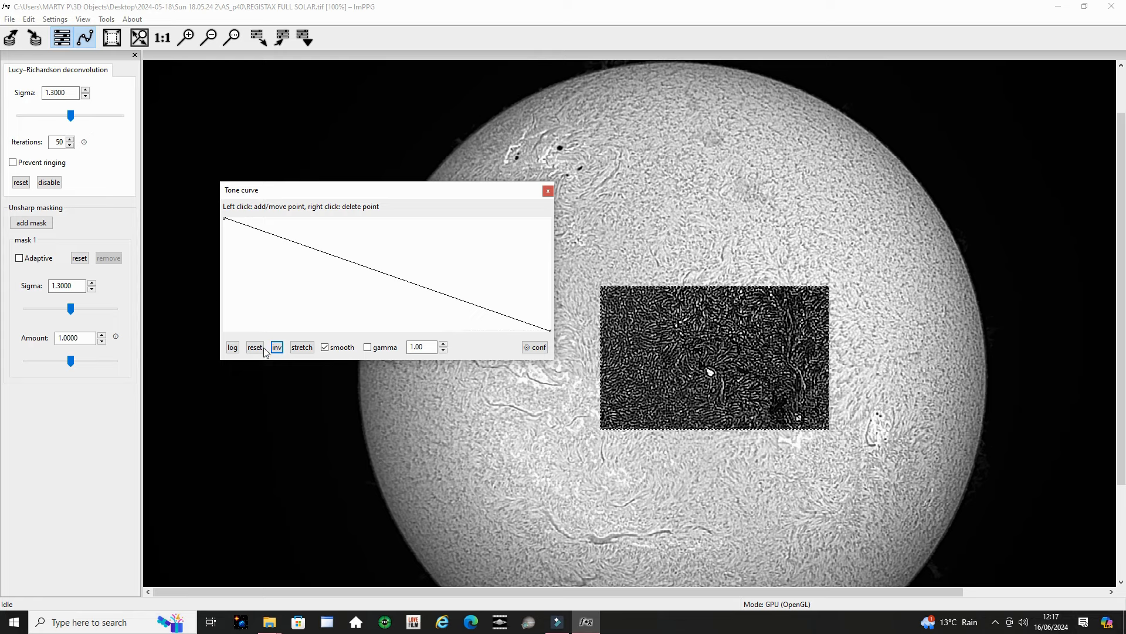
{"action": "left_click_drag", "start_coordinate": [250, 229], "coordinate": [324, 217]}
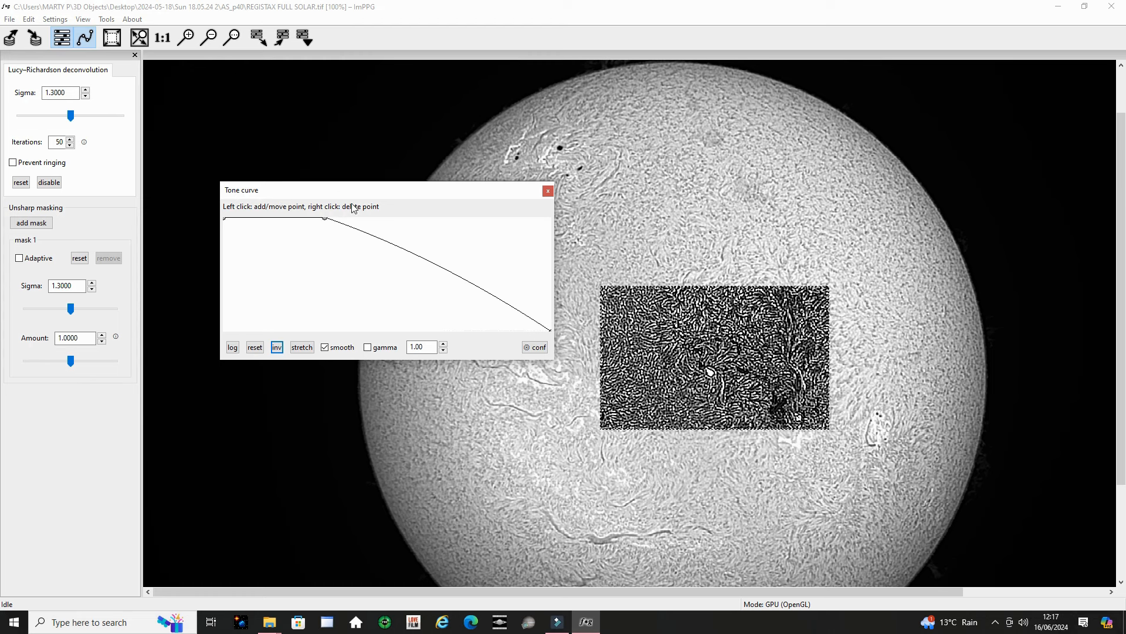
{"action": "left_click", "coordinate": [548, 191]}
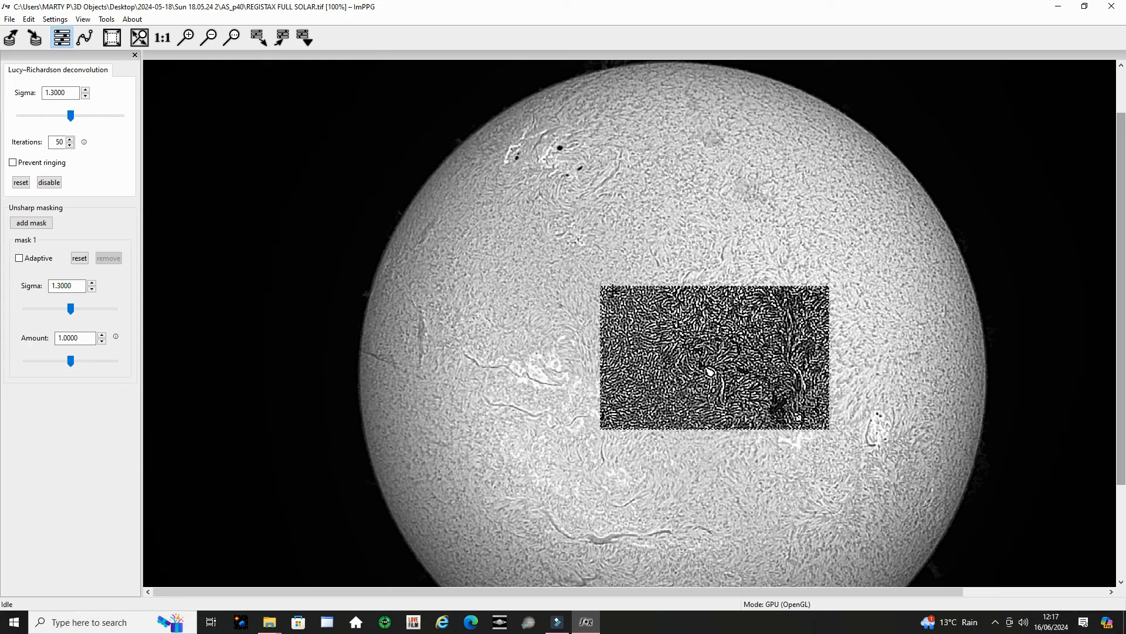
- Select a large processing area covering most of the solar disc except its lower edge
{"action": "left_click_drag", "start_coordinate": [1122, 134], "coordinate": [1121, 91]}
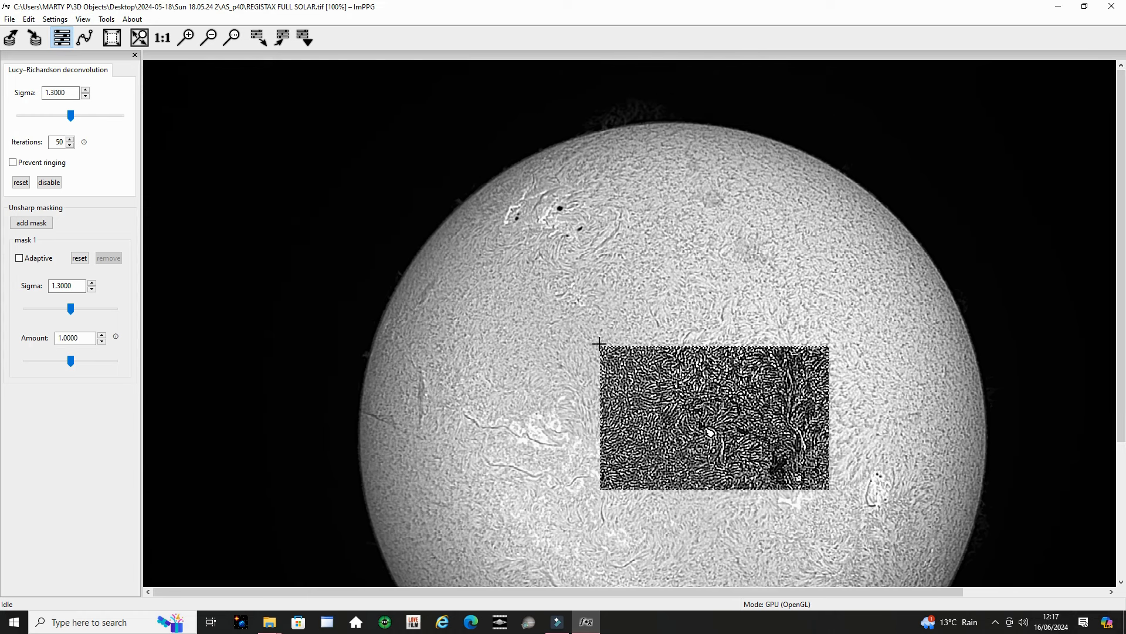
{"action": "left_click_drag", "start_coordinate": [292, 94], "coordinate": [1052, 561]}
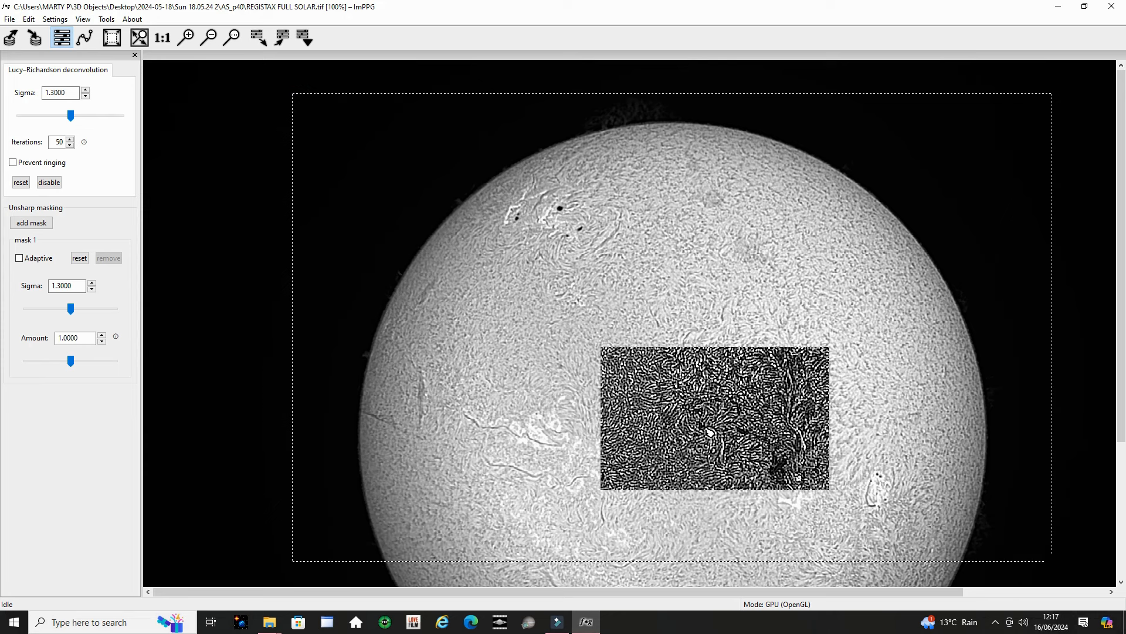
{"action": "left_click_drag", "start_coordinate": [1052, 561], "coordinate": [1091, 625]}
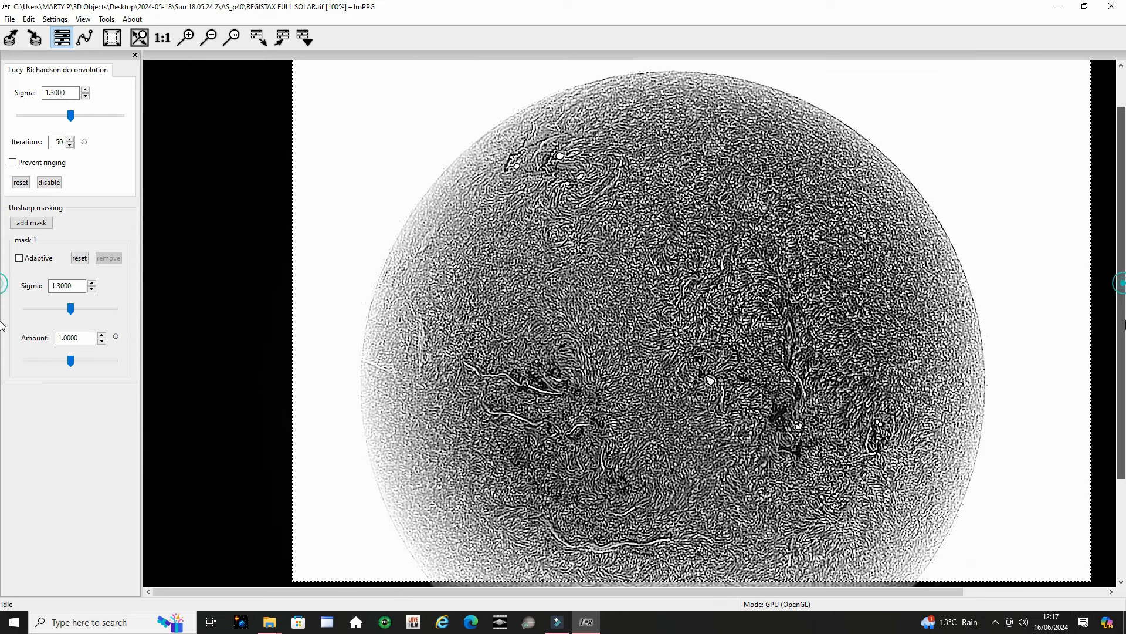
{"action": "left_click_drag", "start_coordinate": [1121, 280], "coordinate": [1123, 401]}
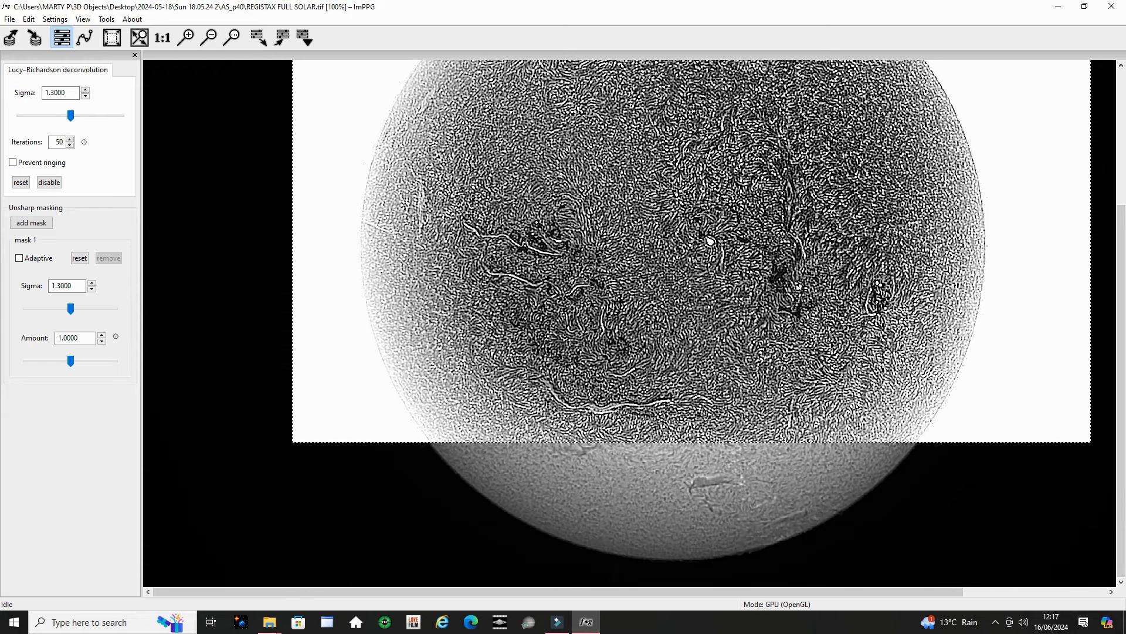
{"action": "scroll", "coordinate": [620, 302], "scroll_direction": "up", "scroll_amount": 2}
{"action": "scroll", "coordinate": [1049, 326], "scroll_direction": "down", "scroll_amount": 2}
{"action": "scroll", "coordinate": [988, 326], "scroll_direction": "down", "scroll_amount": 2}
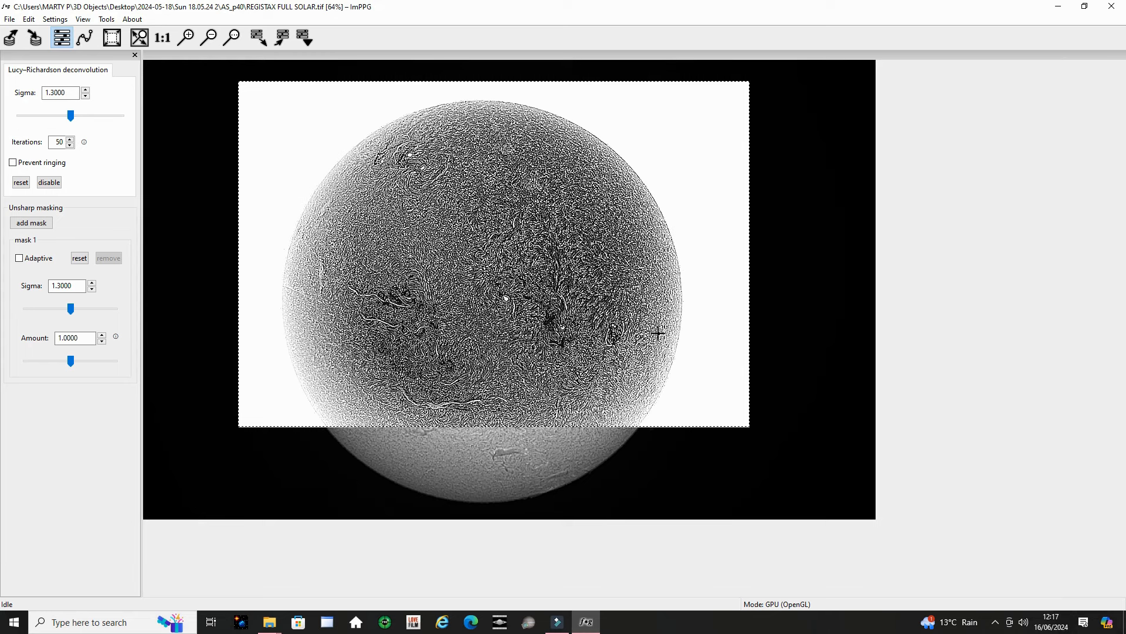
- Widen the processing settings pane and select the entire image, including the whole solar disc, as the processing area
{"action": "left_click", "coordinate": [204, 74]}
{"action": "left_click_drag", "start_coordinate": [210, 71], "coordinate": [856, 514]}
{"action": "left_click", "coordinate": [175, 77]}
{"action": "left_click_drag", "start_coordinate": [141, 59], "coordinate": [263, 161]}
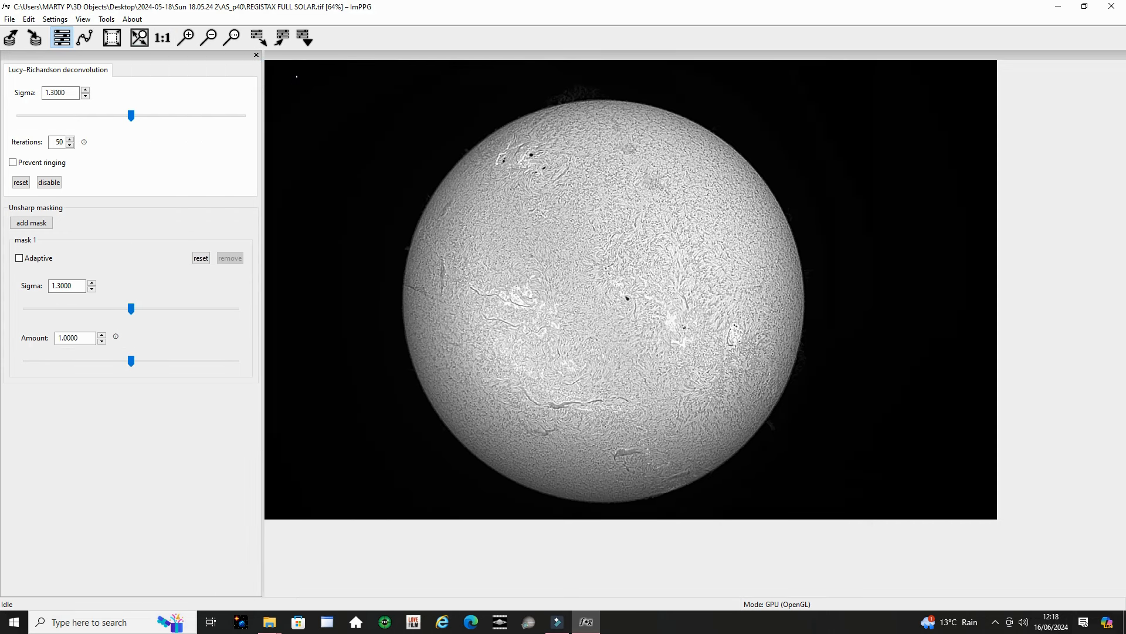
{"action": "left_click_drag", "start_coordinate": [264, 59], "coordinate": [998, 517]}
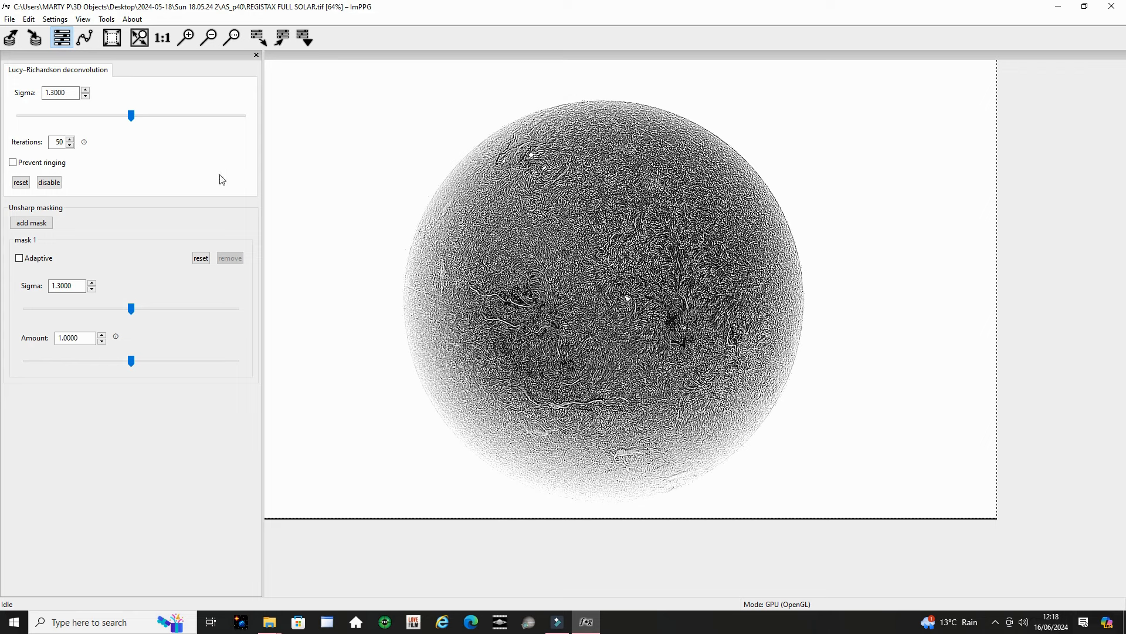
- Display the tone curve again, reset it to the default line, and invert it for the whole image
{"action": "left_click", "coordinate": [85, 39]}
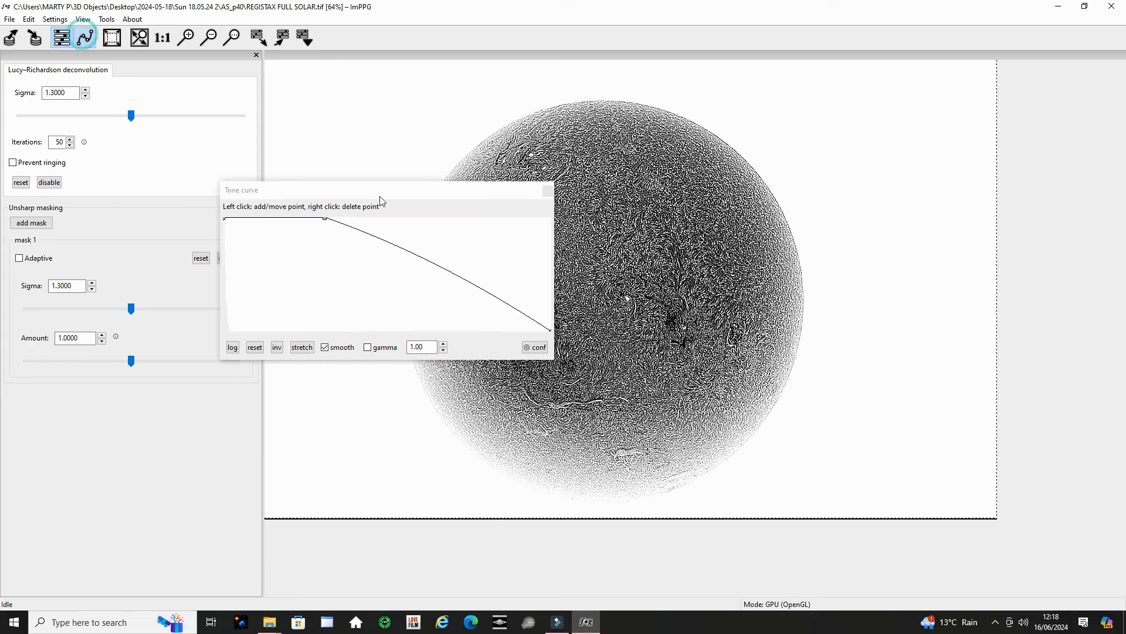
{"action": "left_click", "coordinate": [256, 348]}
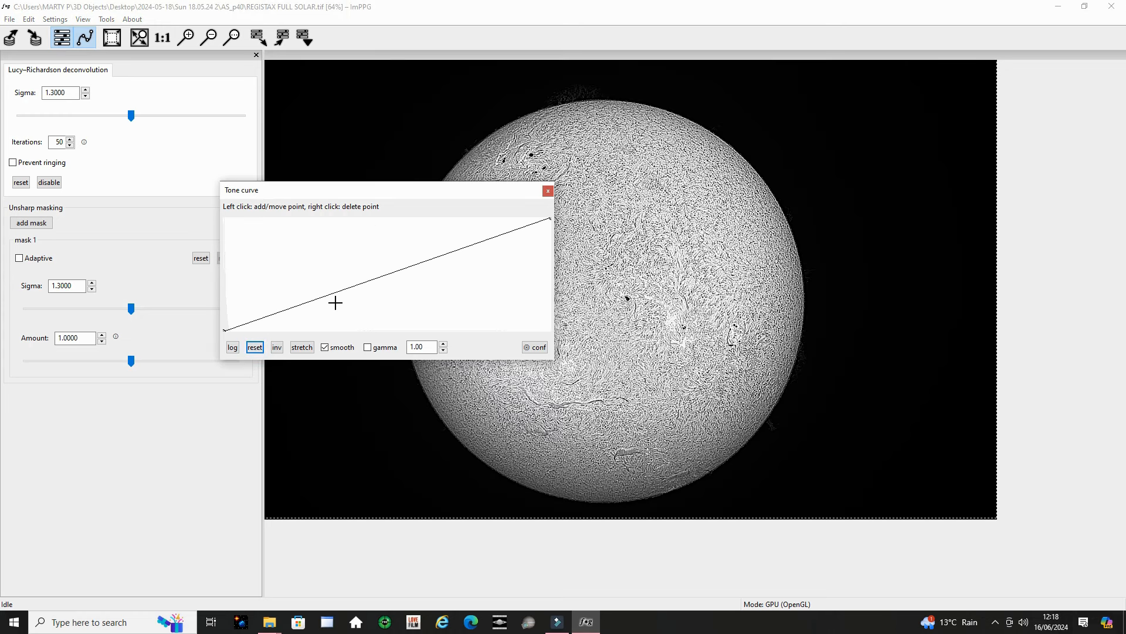
{"action": "left_click", "coordinate": [277, 348]}
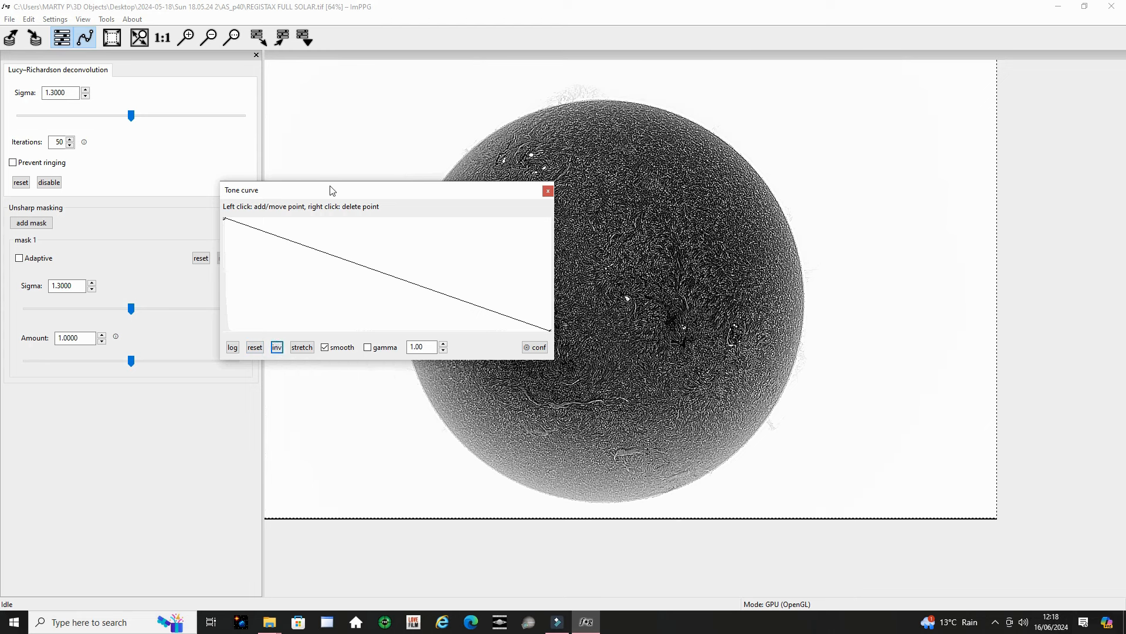
- Try reshaping the inverted tone curve with three control points, and restore it to a straight inverted line
{"action": "left_click_drag", "start_coordinate": [330, 190], "coordinate": [164, 78]}
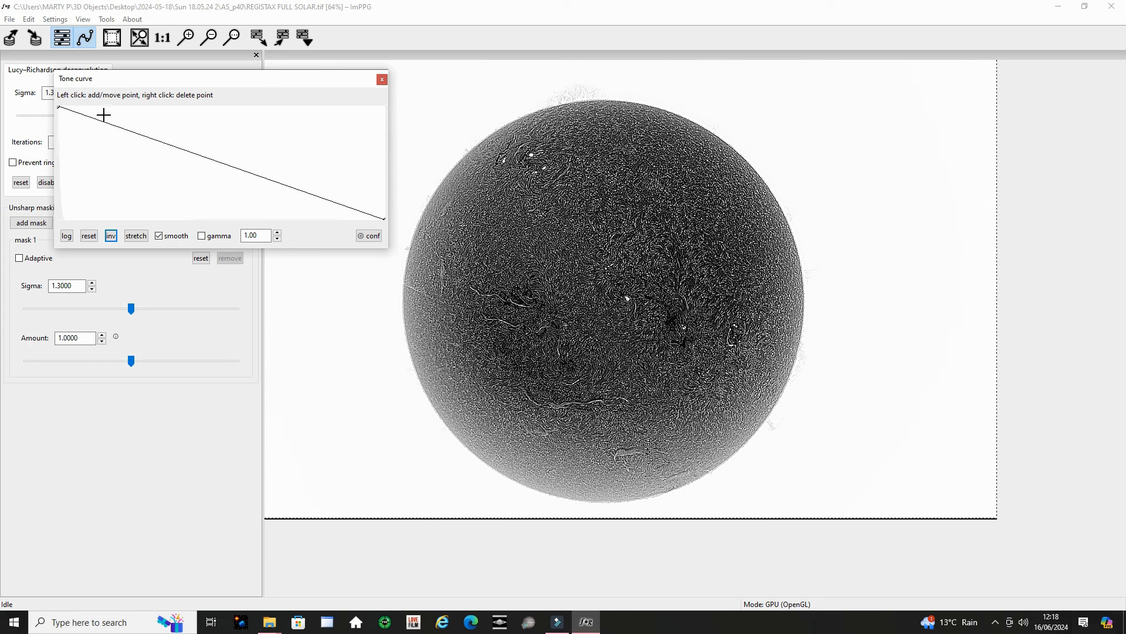
{"action": "left_click_drag", "start_coordinate": [99, 121], "coordinate": [103, 136]}
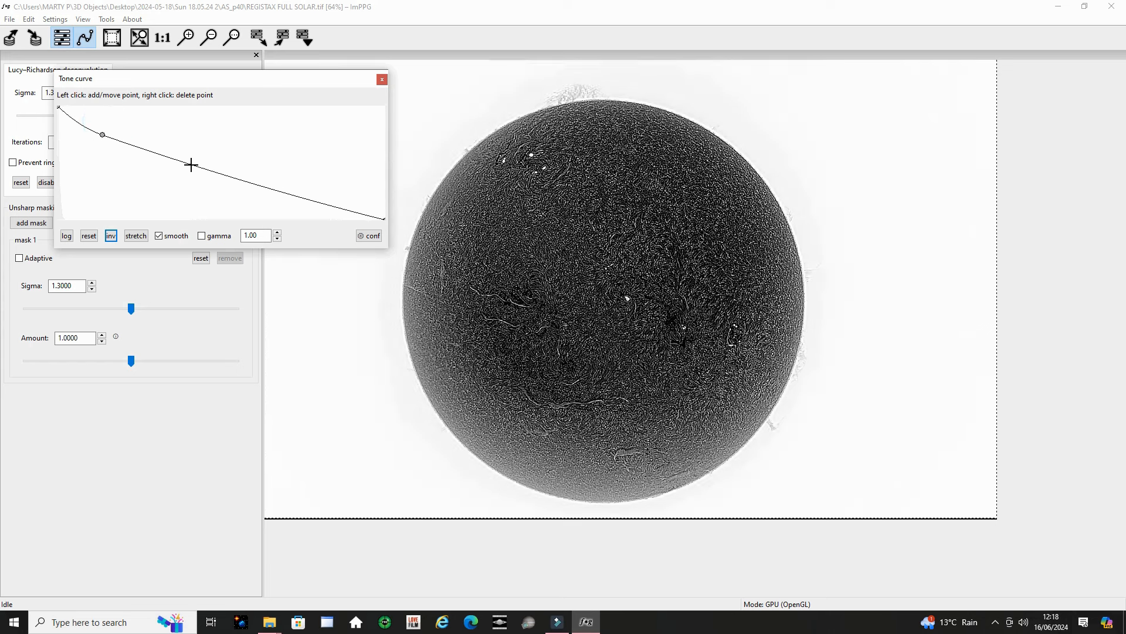
{"action": "left_click_drag", "start_coordinate": [189, 165], "coordinate": [209, 148]}
{"action": "mouse_move", "coordinate": [306, 182]}
{"action": "left_mouse_down"}
{"action": "mouse_move", "coordinate": [305, 192]}
{"action": "mouse_move", "coordinate": [307, 158]}
{"action": "mouse_move", "coordinate": [294, 193]}
{"action": "mouse_move", "coordinate": [297, 176]}
{"action": "mouse_move", "coordinate": [273, 194]}
{"action": "mouse_move", "coordinate": [302, 180]}
{"action": "mouse_move", "coordinate": [306, 190]}
{"action": "left_mouse_up"}
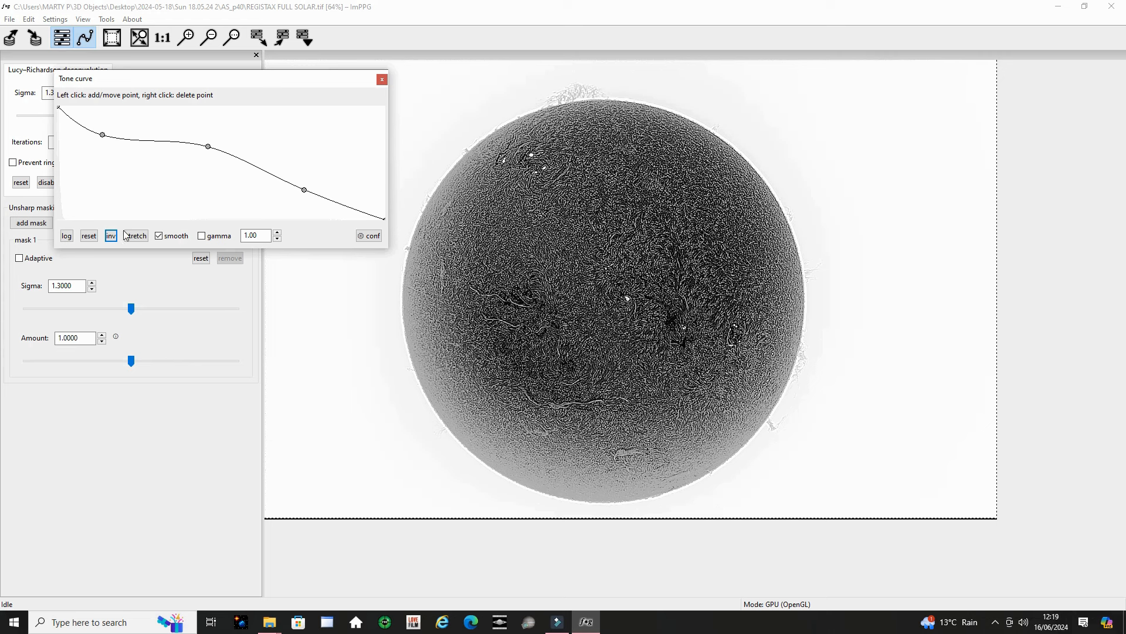
{"action": "left_click", "coordinate": [88, 237]}
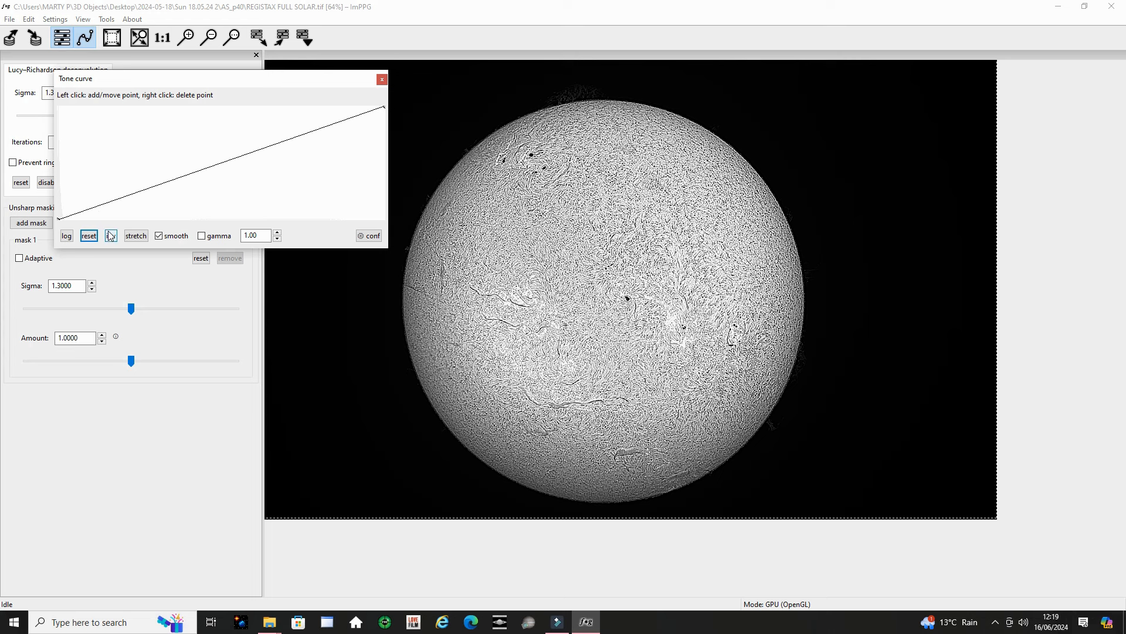
{"action": "left_click", "coordinate": [112, 236]}
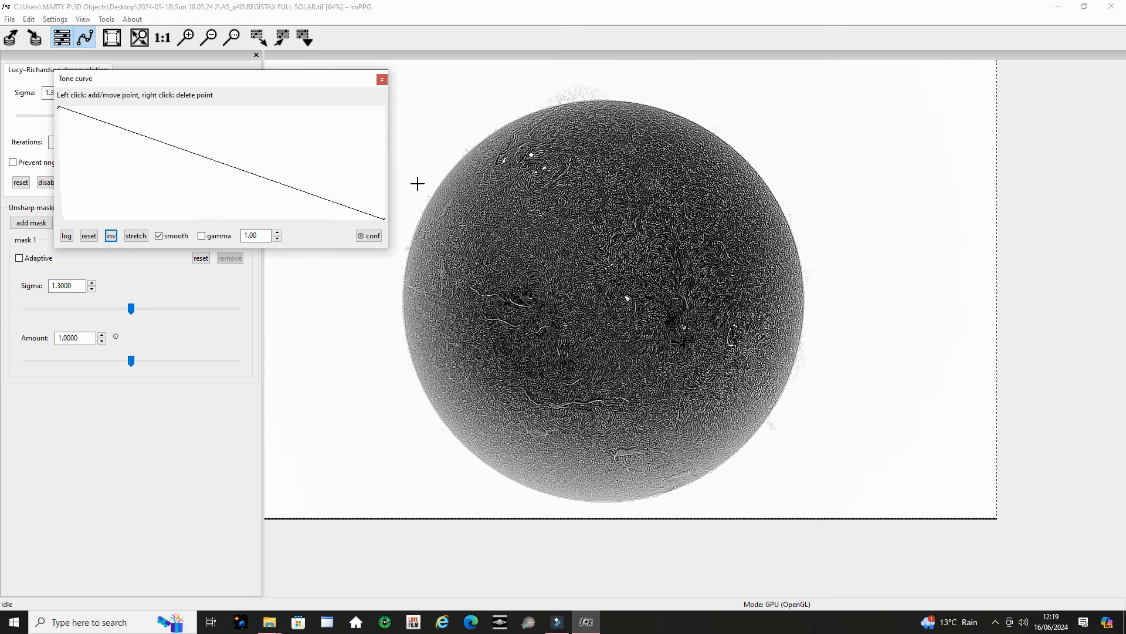
- Bow the inverted tone curve upward with two control points and examine the surface detail on the lower solar disc
{"action": "mouse_move", "coordinate": [121, 126]}
{"action": "left_mouse_down"}
{"action": "mouse_move", "coordinate": [109, 147]}
{"action": "mouse_move", "coordinate": [131, 123]}
{"action": "left_mouse_up"}
{"action": "left_click_drag", "start_coordinate": [222, 157], "coordinate": [249, 159]}
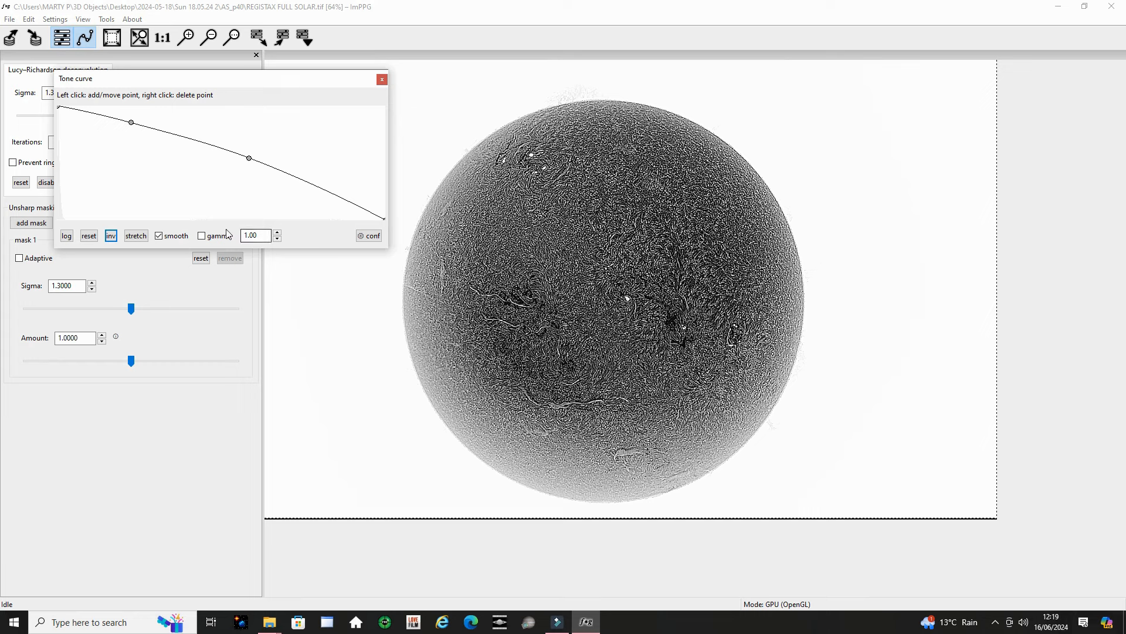
{"action": "left_click_drag", "start_coordinate": [247, 82], "coordinate": [262, 263]}
{"action": "left_click_drag", "start_coordinate": [184, 258], "coordinate": [78, 312]}
{"action": "left_click", "coordinate": [185, 37]}
{"action": "left_click", "coordinate": [185, 37]}
{"action": "left_click", "coordinate": [186, 36]}
{"action": "left_click_drag", "start_coordinate": [1119, 217], "coordinate": [991, 332]}
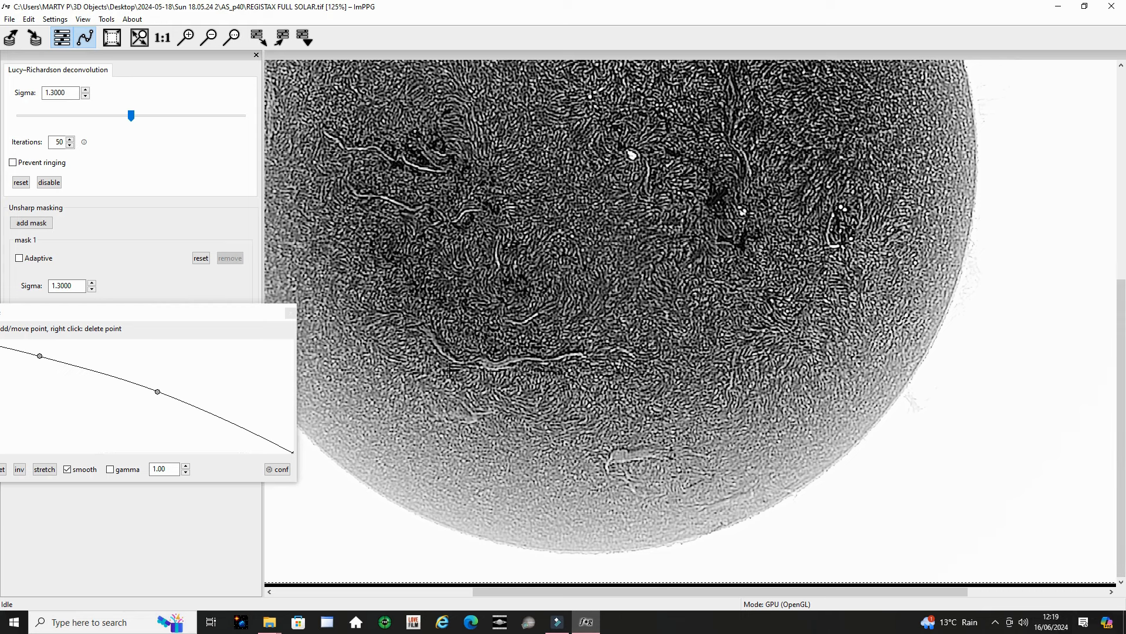
{"action": "scroll", "coordinate": [480, 215], "scroll_direction": "up", "scroll_amount": 1}
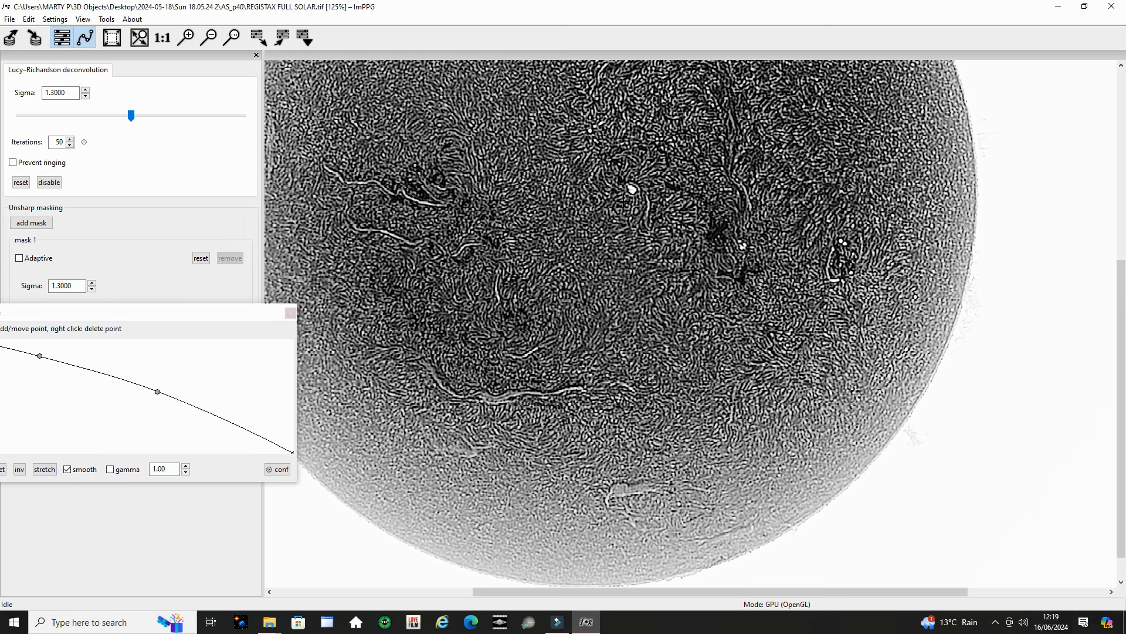
- Restart ImPPG and open 13_43_25_g5_ap225_conv.tif from the AS_p40 folder
{"action": "left_click", "coordinate": [1112, 7]}
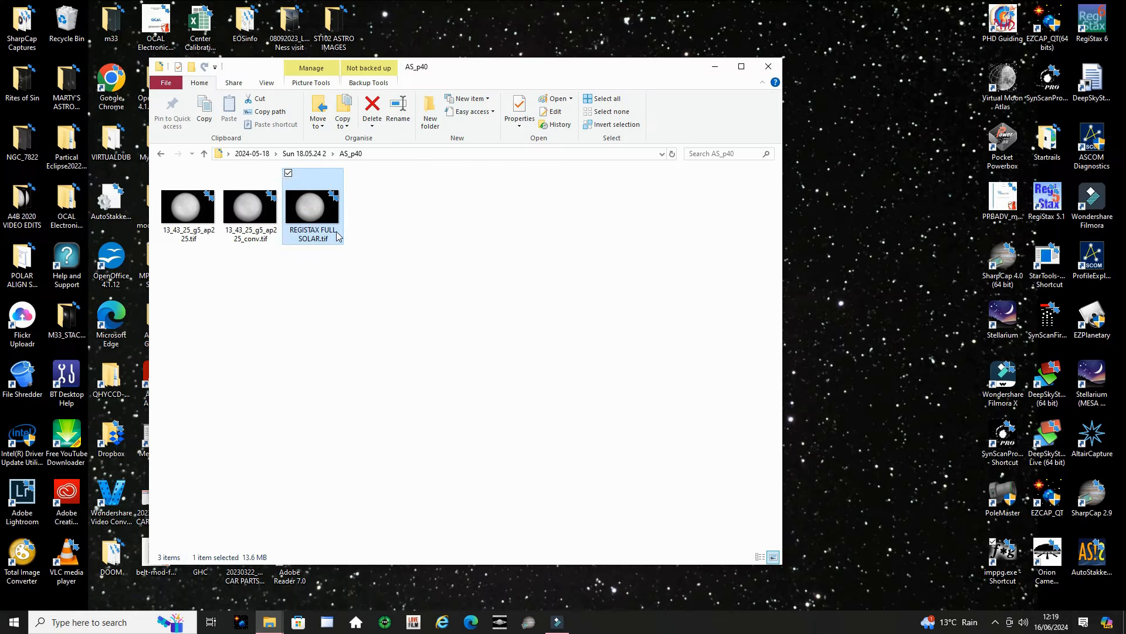
{"action": "left_click", "coordinate": [262, 222]}
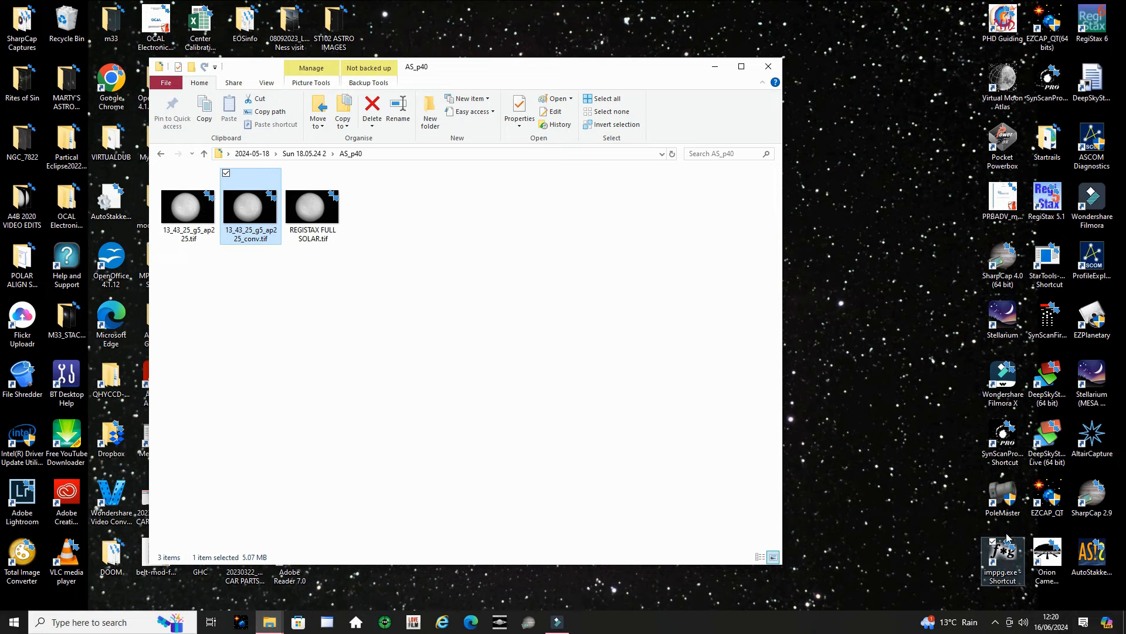
{"action": "double_click", "coordinate": [1004, 557]}
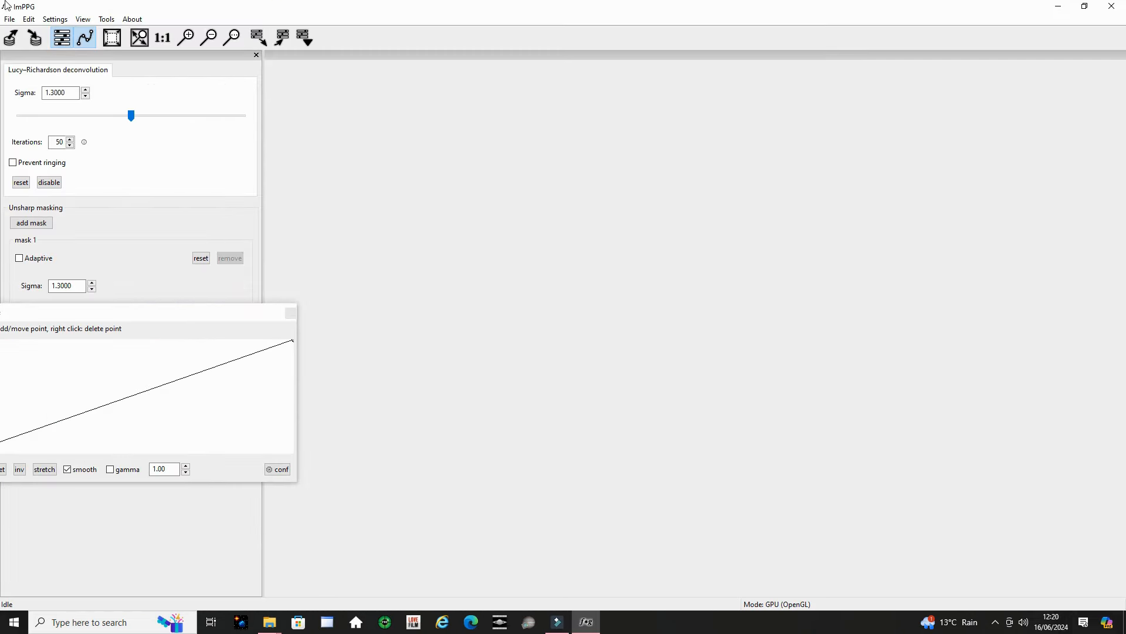
{"action": "left_click", "coordinate": [14, 21]}
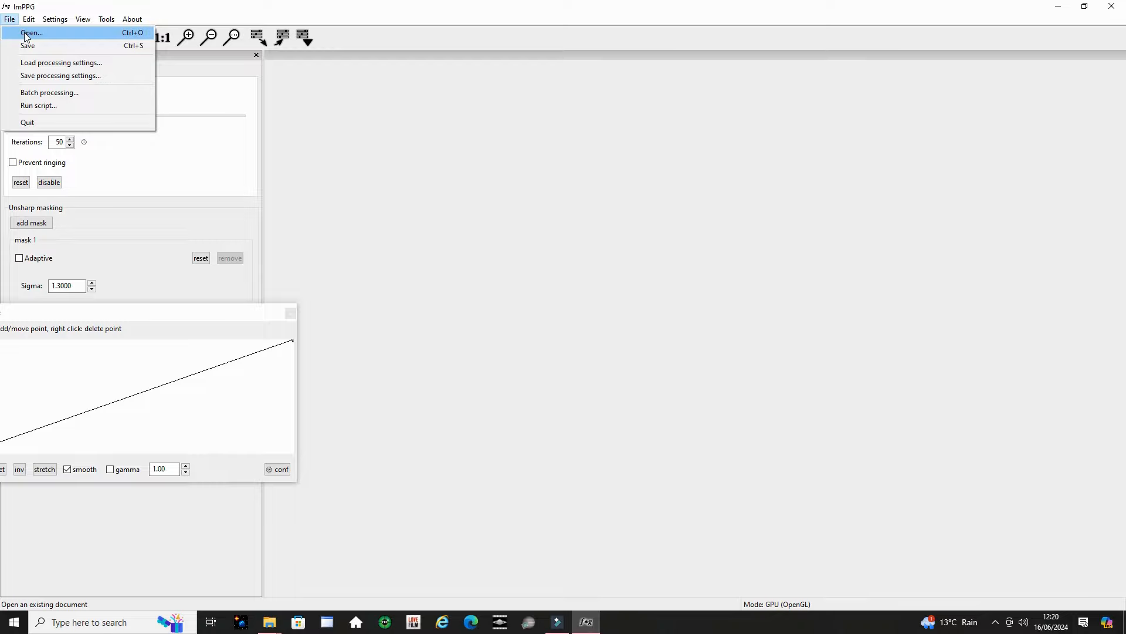
{"action": "left_click", "coordinate": [32, 33]}
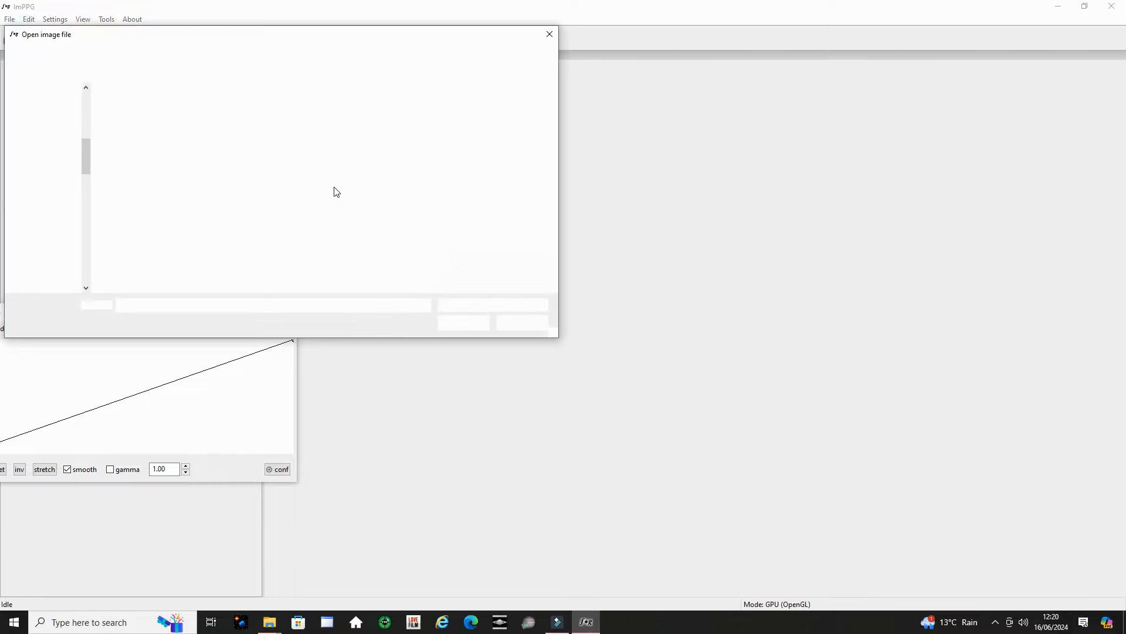
{"action": "left_click", "coordinate": [211, 135]}
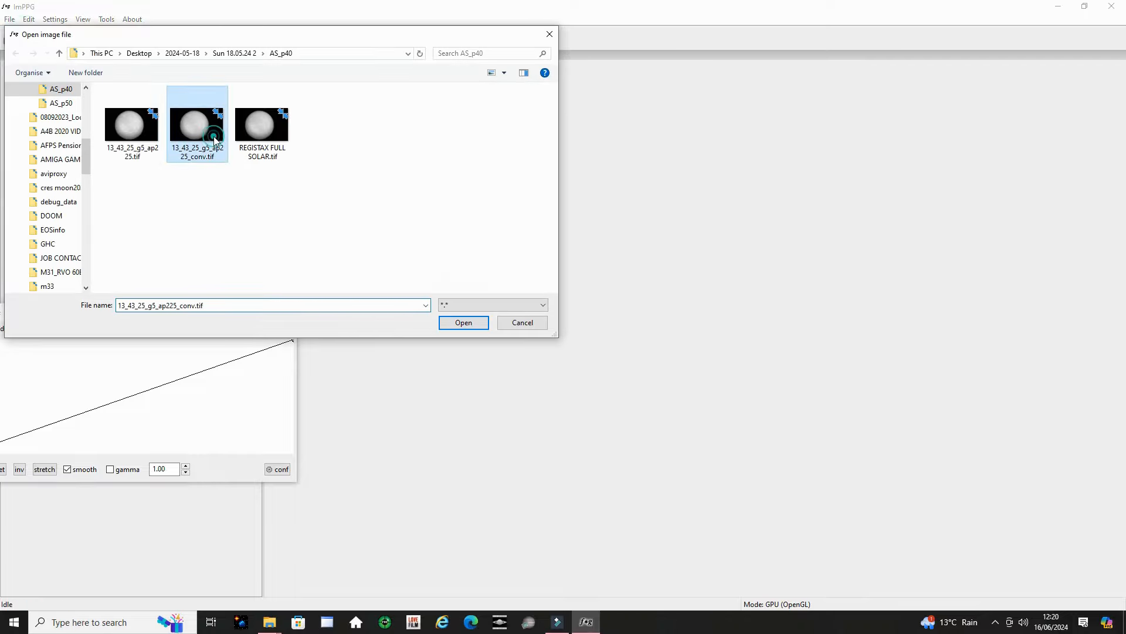
{"action": "left_click", "coordinate": [464, 323]}
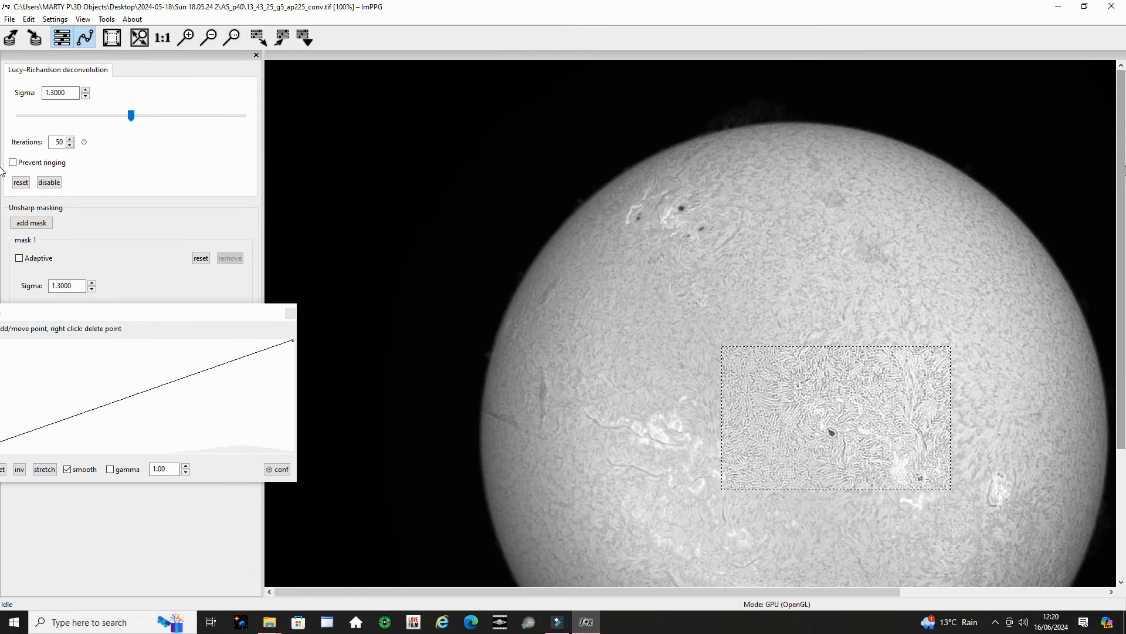
- Select the entire 13_43_25_g5_ap225_conv.tif image as the processing area
{"action": "scroll", "coordinate": [690, 323], "scroll_direction": "down", "scroll_amount": 2}
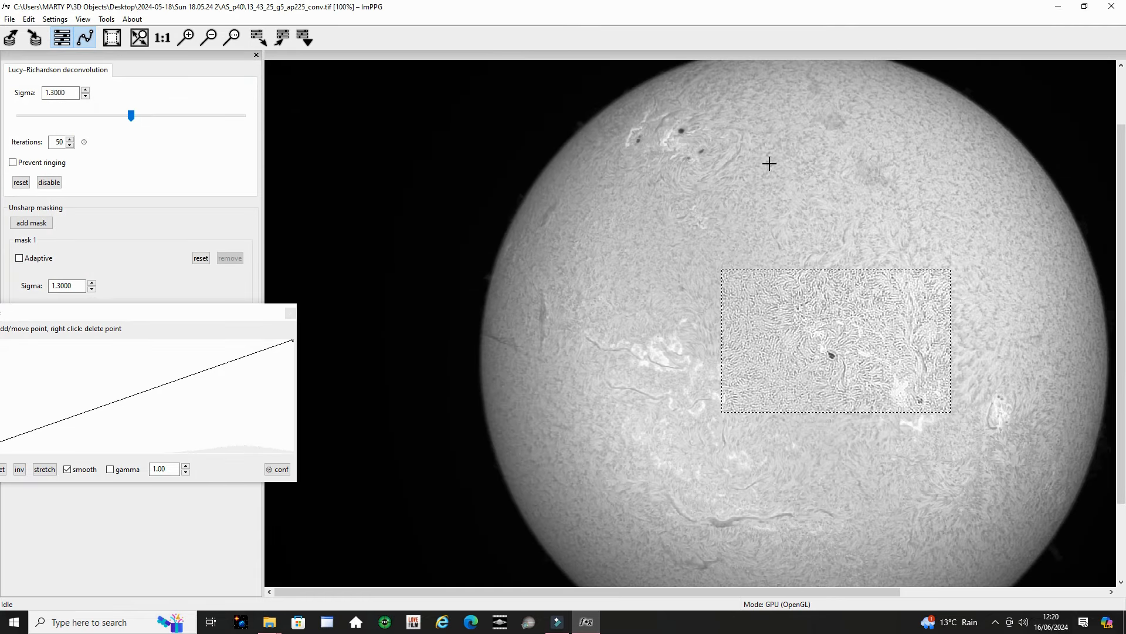
{"action": "scroll", "coordinate": [769, 166], "scroll_direction": "up", "scroll_amount": 2}
{"action": "scroll", "coordinate": [917, 236], "scroll_direction": "down", "scroll_amount": 6}
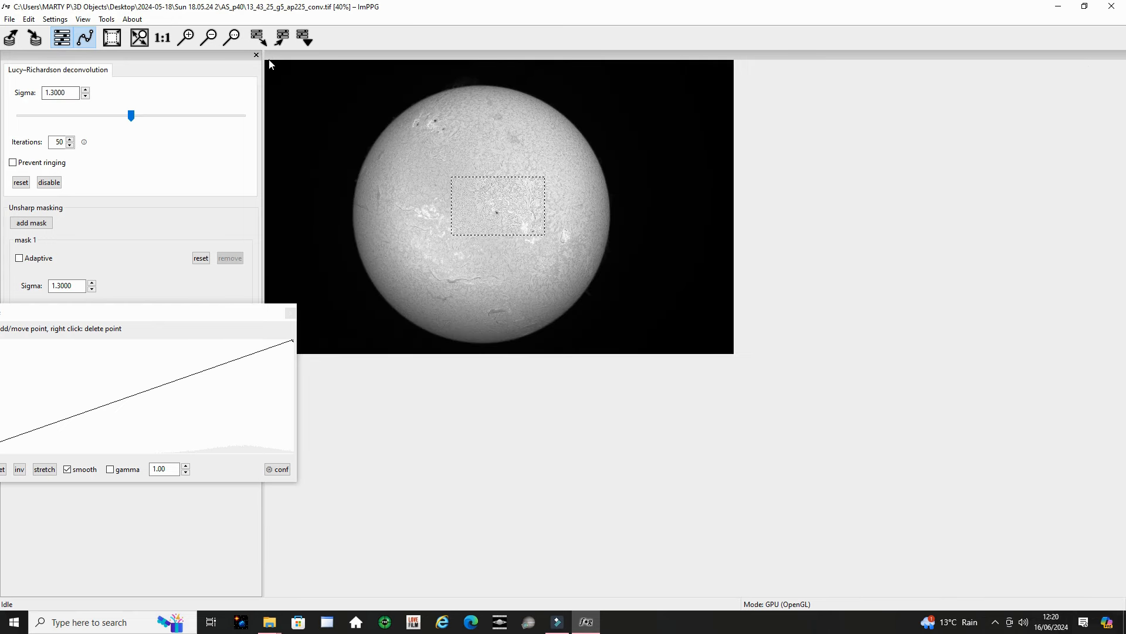
{"action": "left_click_drag", "start_coordinate": [263, 58], "coordinate": [734, 353]}
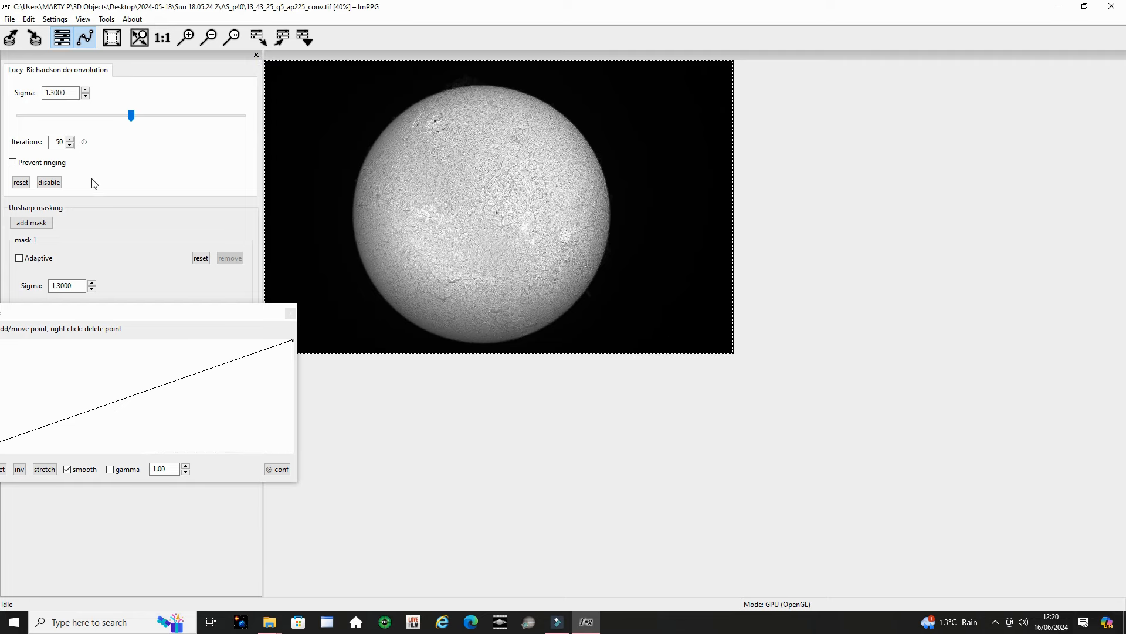
- Invert the tone curve of the converted solar image and move the curve editor clear of the sharpening settings
{"action": "left_click_drag", "start_coordinate": [68, 310], "coordinate": [127, 321]}
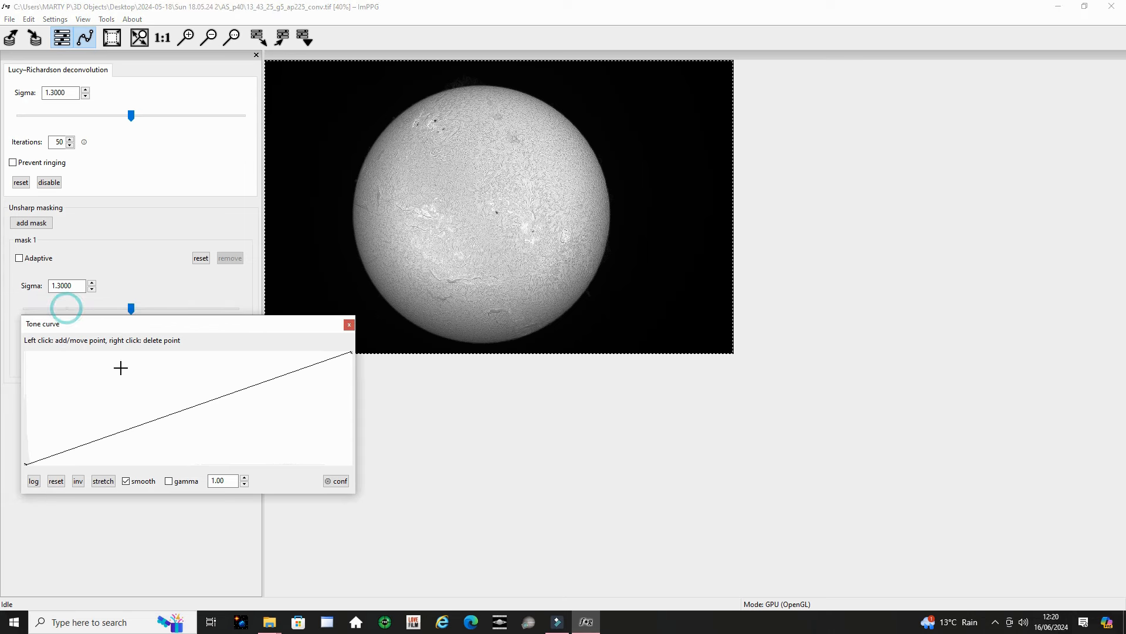
{"action": "left_click", "coordinate": [78, 480]}
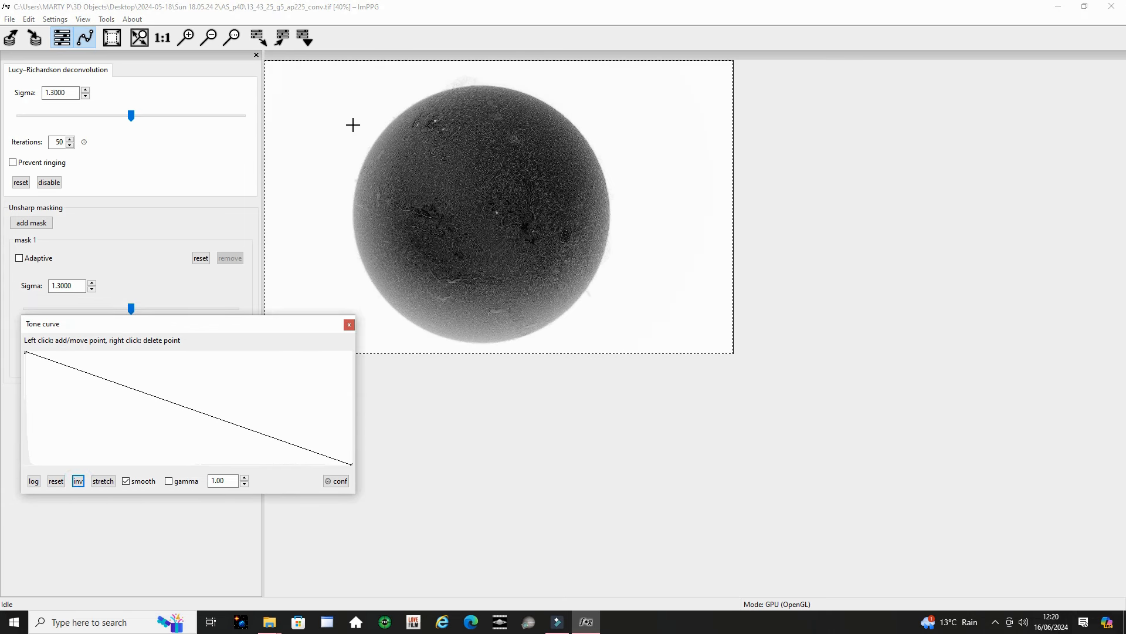
{"action": "left_click_drag", "start_coordinate": [227, 322], "coordinate": [991, 156]}
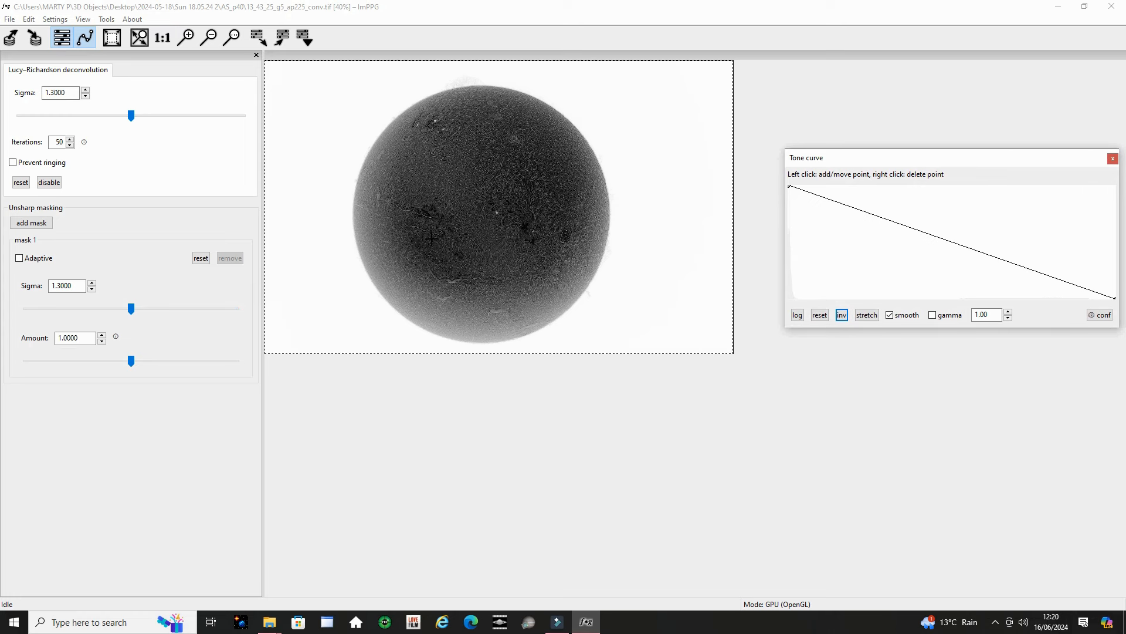
{"action": "scroll", "coordinate": [430, 236], "scroll_direction": "up", "scroll_amount": 3}
{"action": "scroll", "coordinate": [513, 301], "scroll_direction": "up", "scroll_amount": 1}
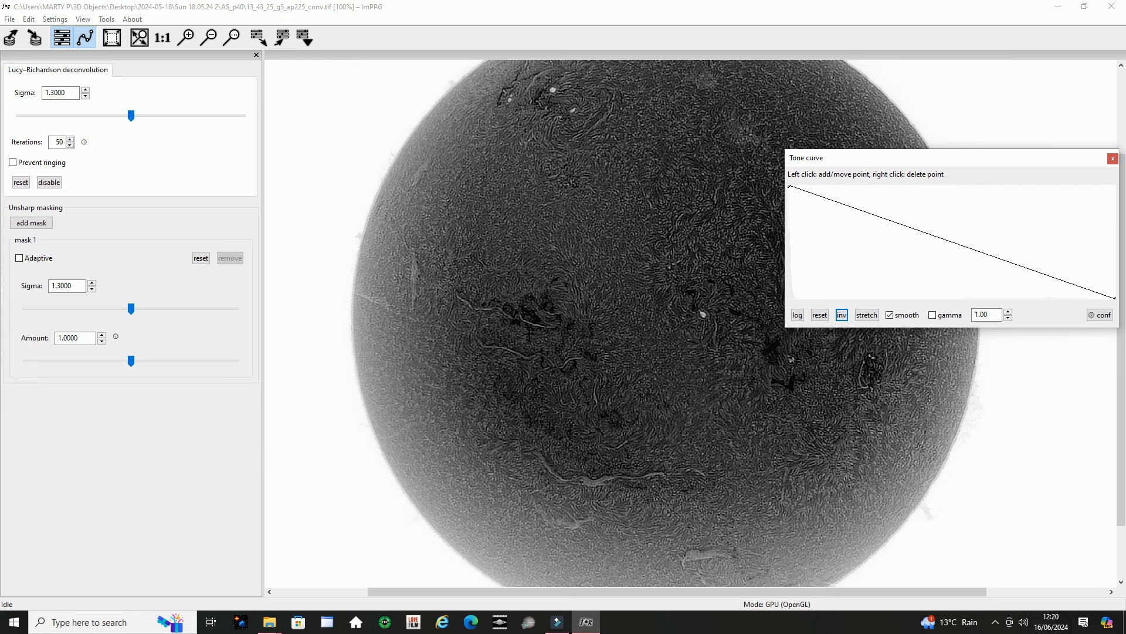
- Examine the lower half of the inverted solar disc up close with the tone curve editor moved off the image
{"action": "scroll", "coordinate": [537, 346], "scroll_direction": "up", "scroll_amount": 1}
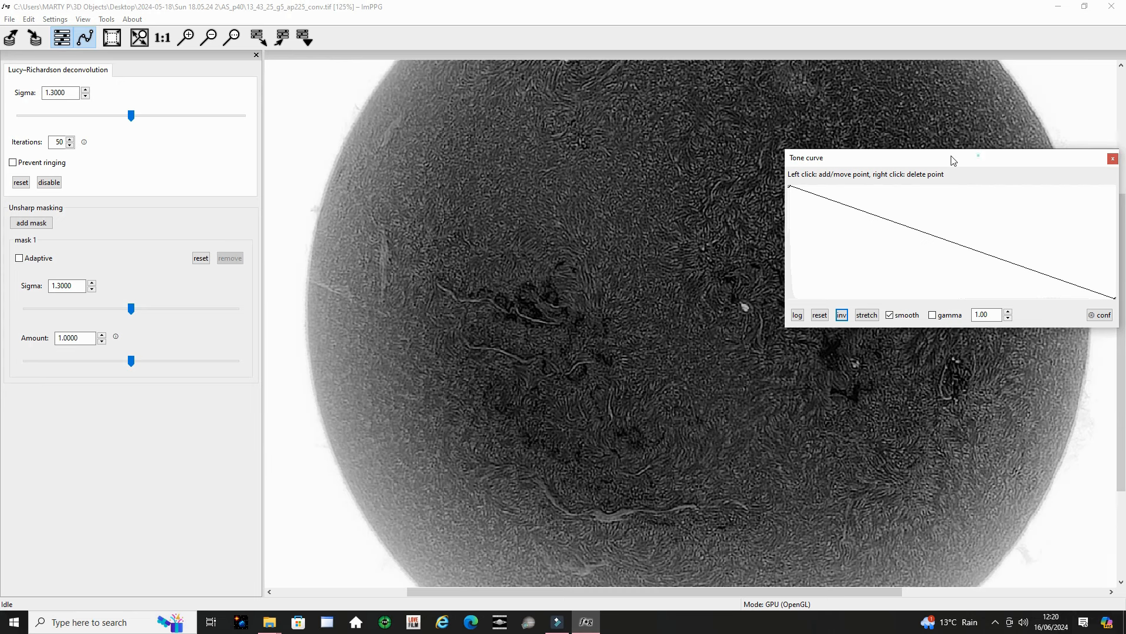
{"action": "left_click_drag", "start_coordinate": [974, 157], "coordinate": [189, 191]}
{"action": "left_click_drag", "start_coordinate": [1122, 282], "coordinate": [1123, 376]}
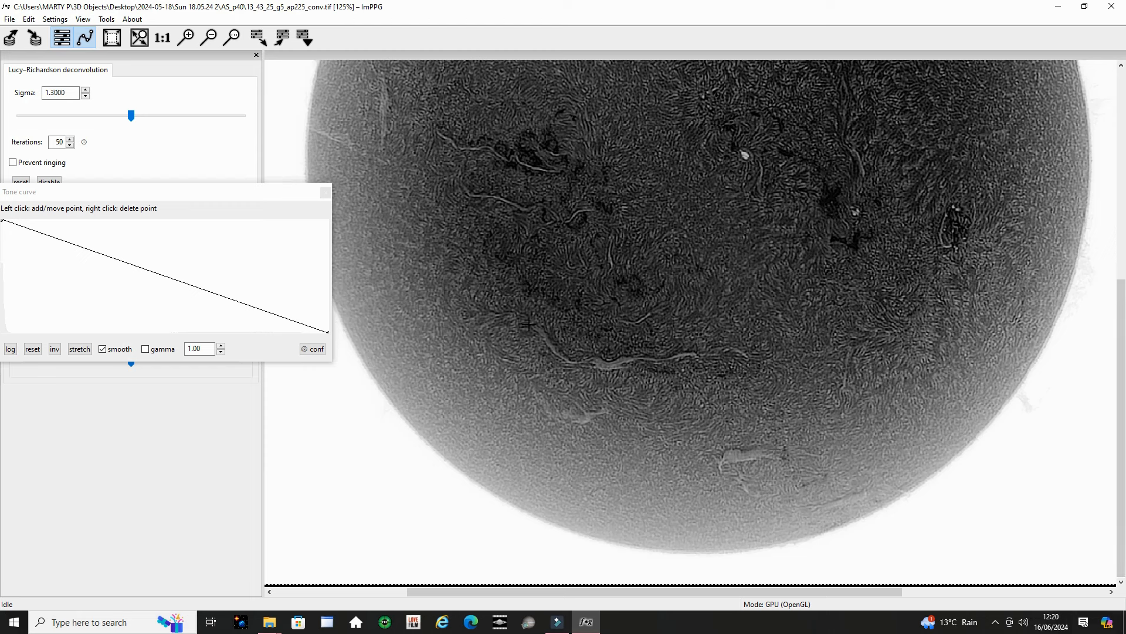
{"action": "left_click_drag", "start_coordinate": [228, 192], "coordinate": [251, 142]}
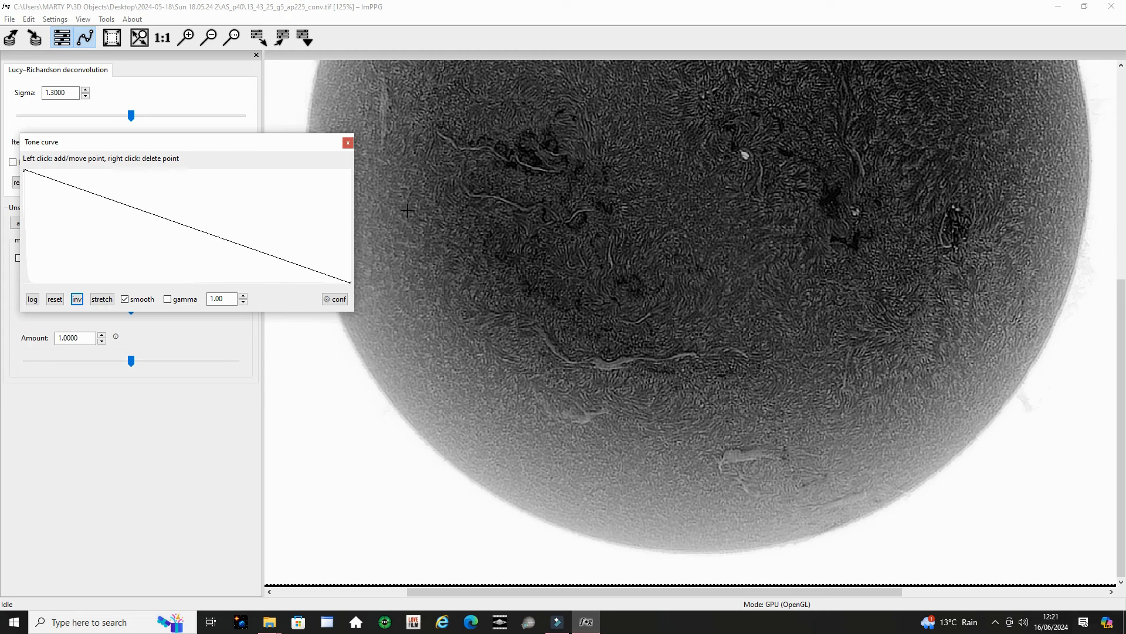
- Close the tone curve editor and quit ImPPG
{"action": "left_click", "coordinate": [349, 143]}
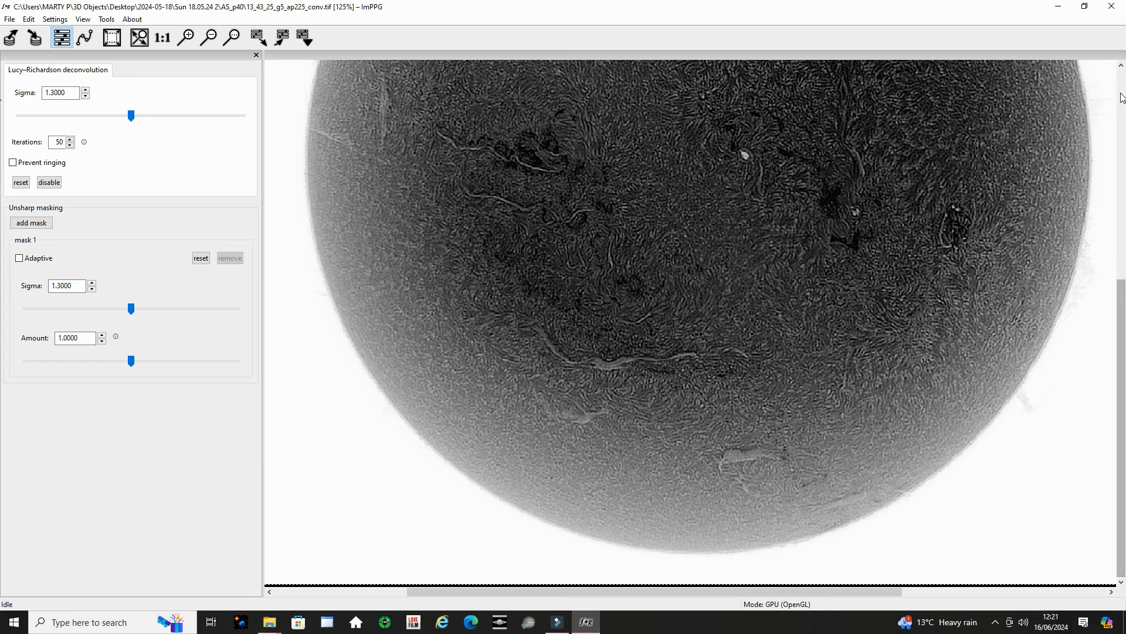
{"action": "left_click", "coordinate": [9, 19]}
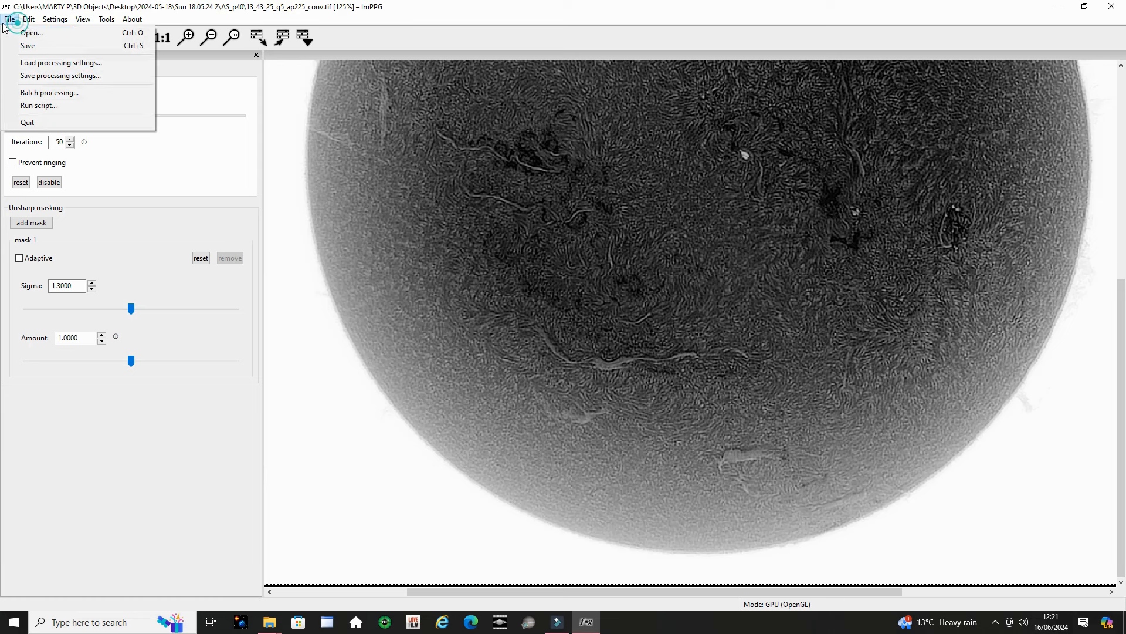
{"action": "left_click", "coordinate": [56, 123]}
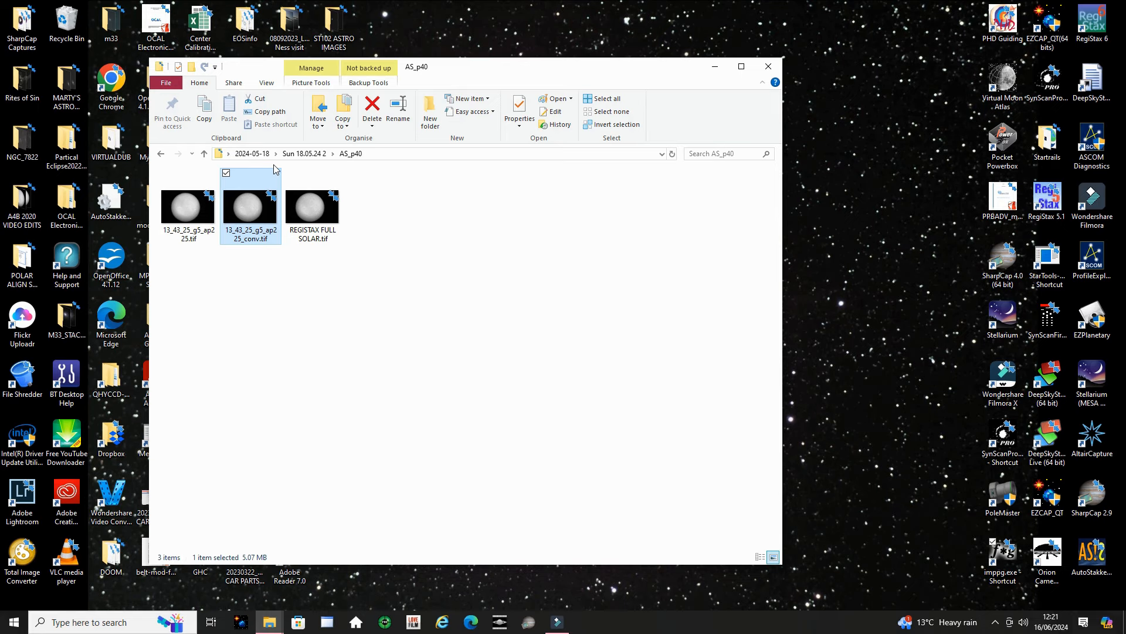
- Open REGISTAX FULL SOLAR.tif from the AS_p40 folder in Adobe Photoshop CC 2015.5
{"action": "double_click", "coordinate": [309, 209]}
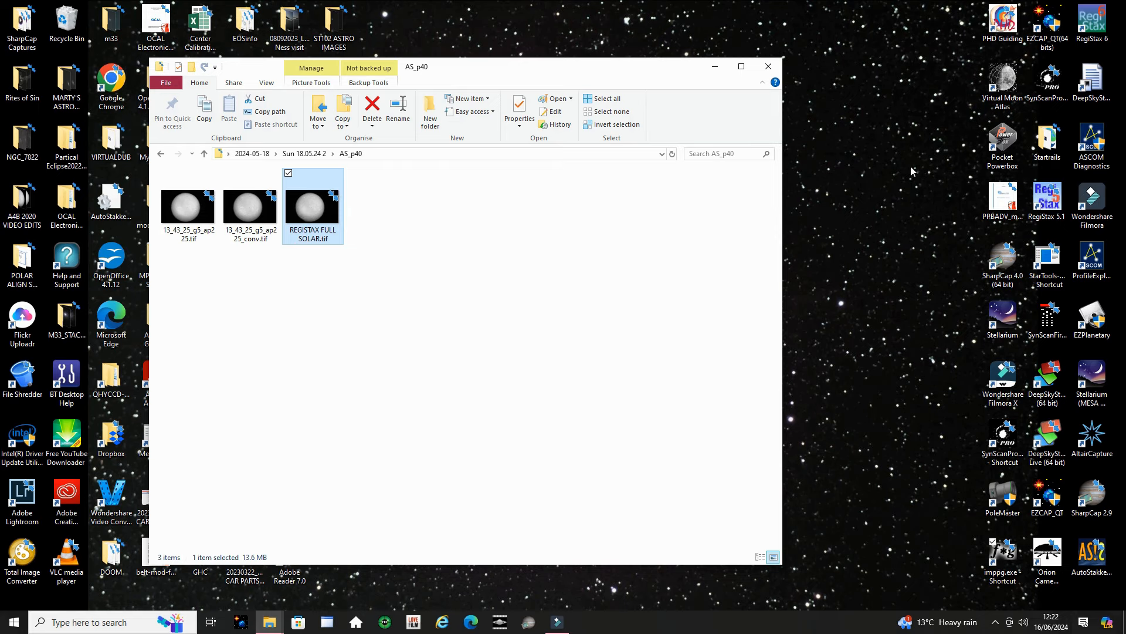
{"action": "double_click", "coordinate": [315, 219]}
{"action": "right_click", "coordinate": [312, 211]}
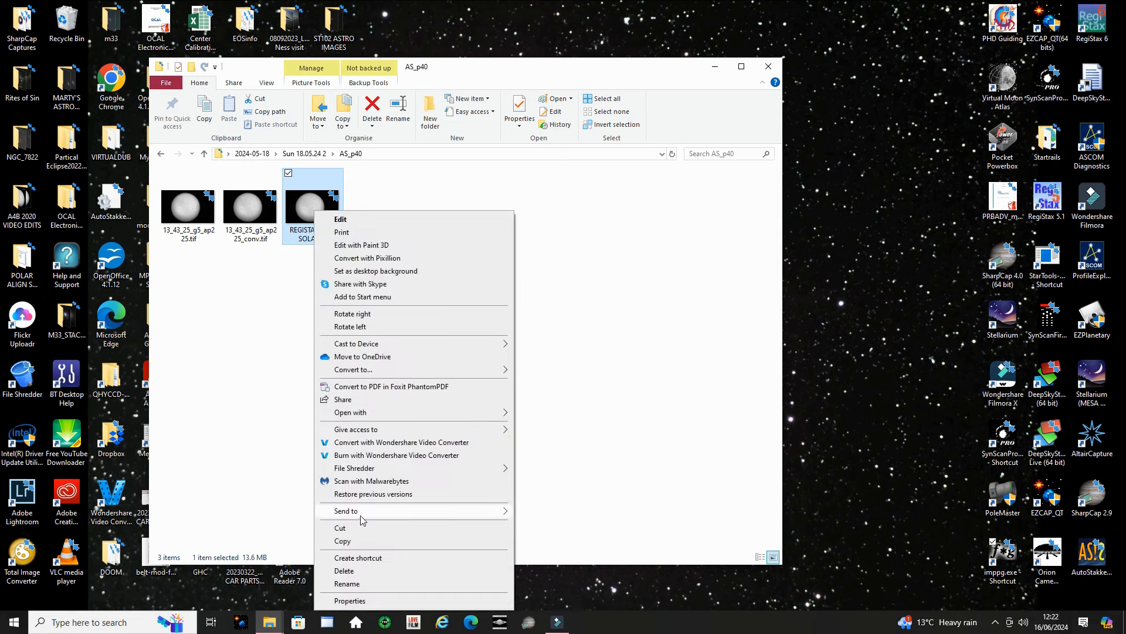
{"action": "mouse_move", "coordinate": [359, 415]}
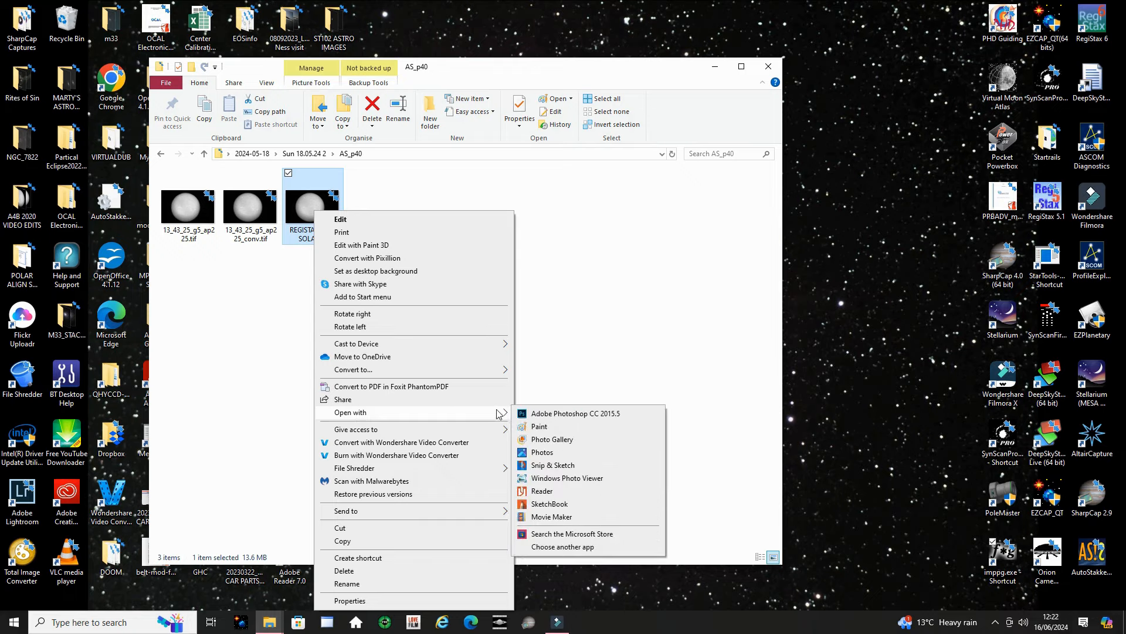
{"action": "left_click", "coordinate": [536, 415]}
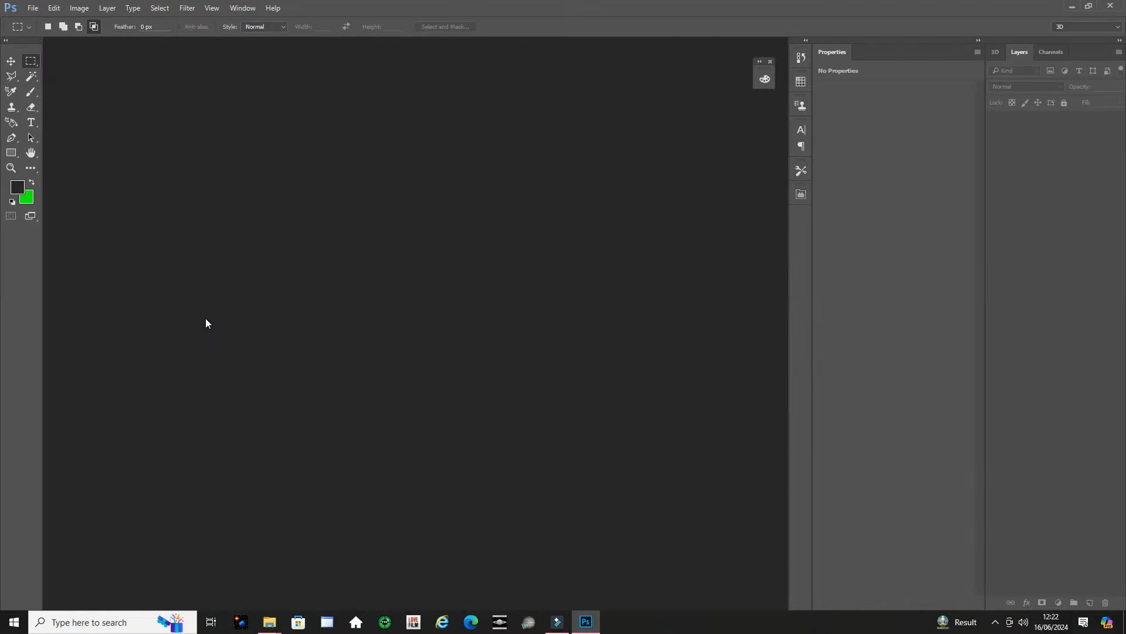
{"action": "left_click", "coordinate": [35, 10]}
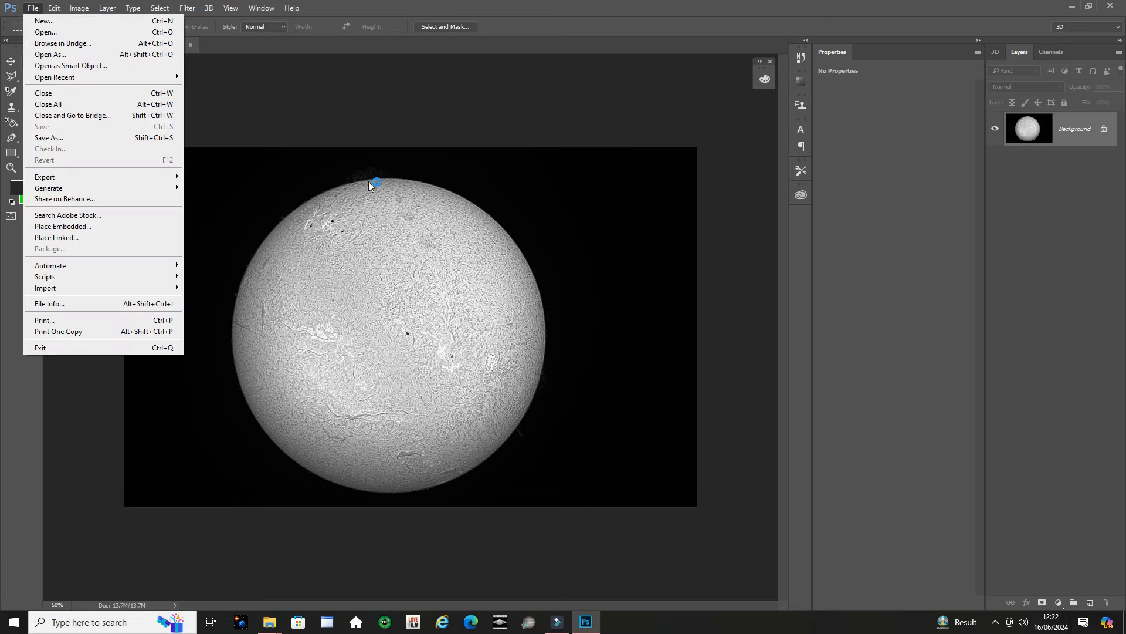
{"action": "left_click", "coordinate": [279, 94]}
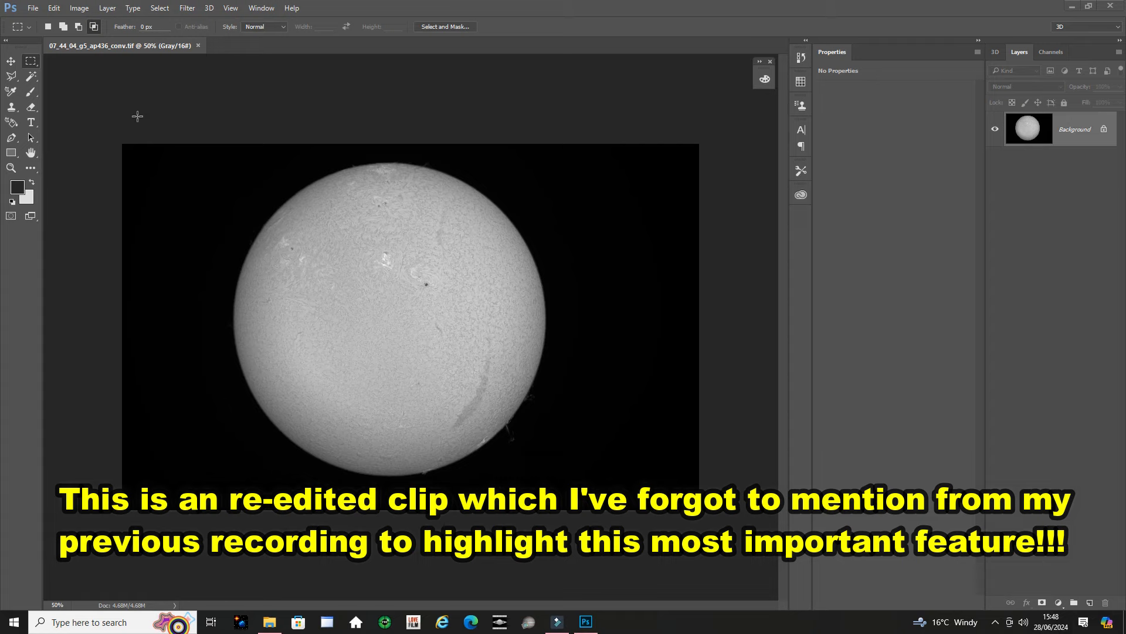
- Convert the grayscale image 07_44_04_g5_ap436_conv.tif to RGB Color mode
{"action": "left_click", "coordinate": [80, 9]}
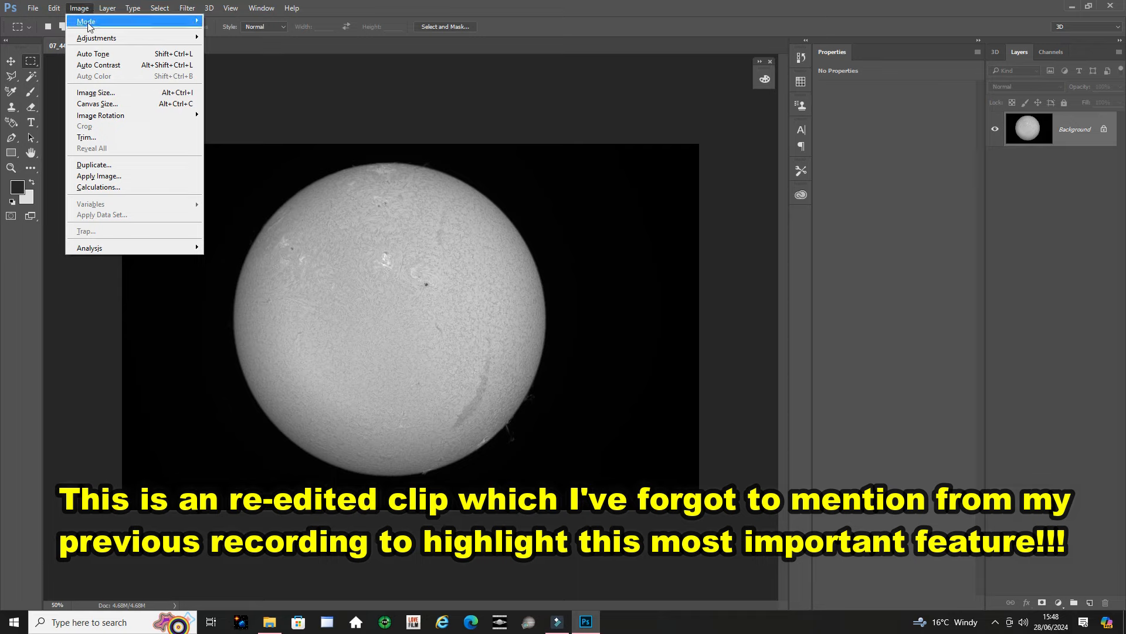
{"action": "mouse_move", "coordinate": [90, 24]}
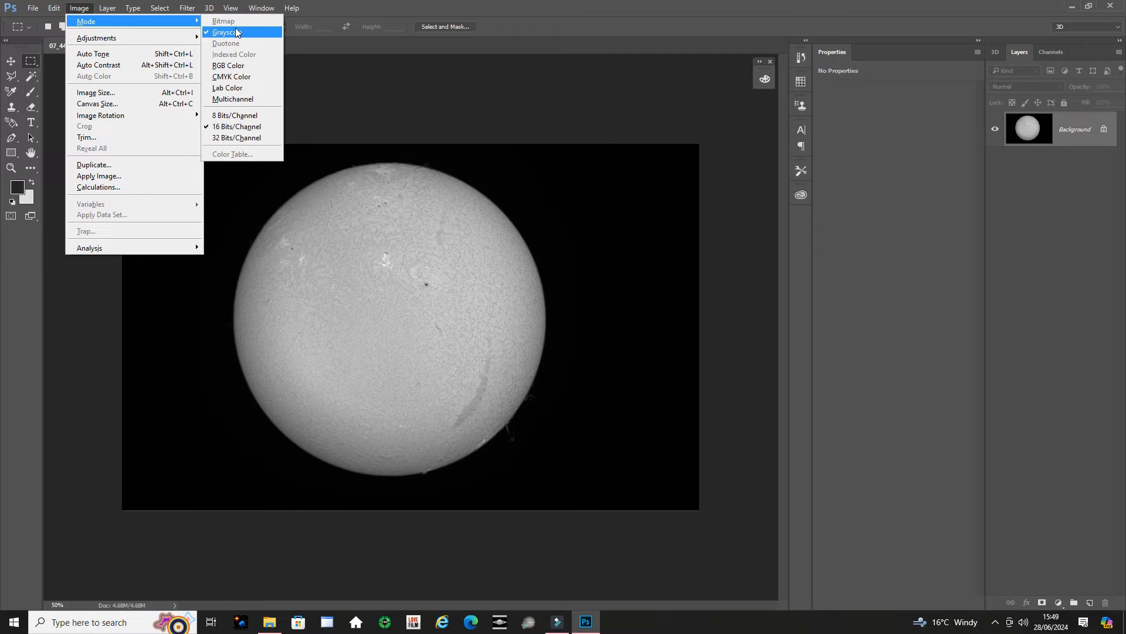
{"action": "left_click", "coordinate": [249, 68]}
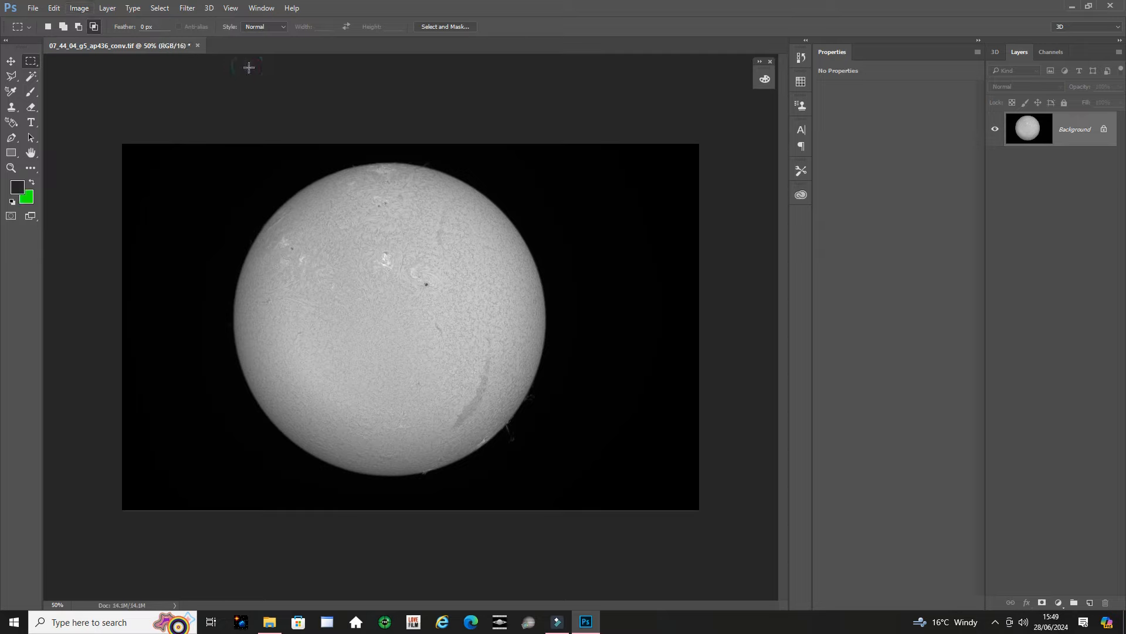
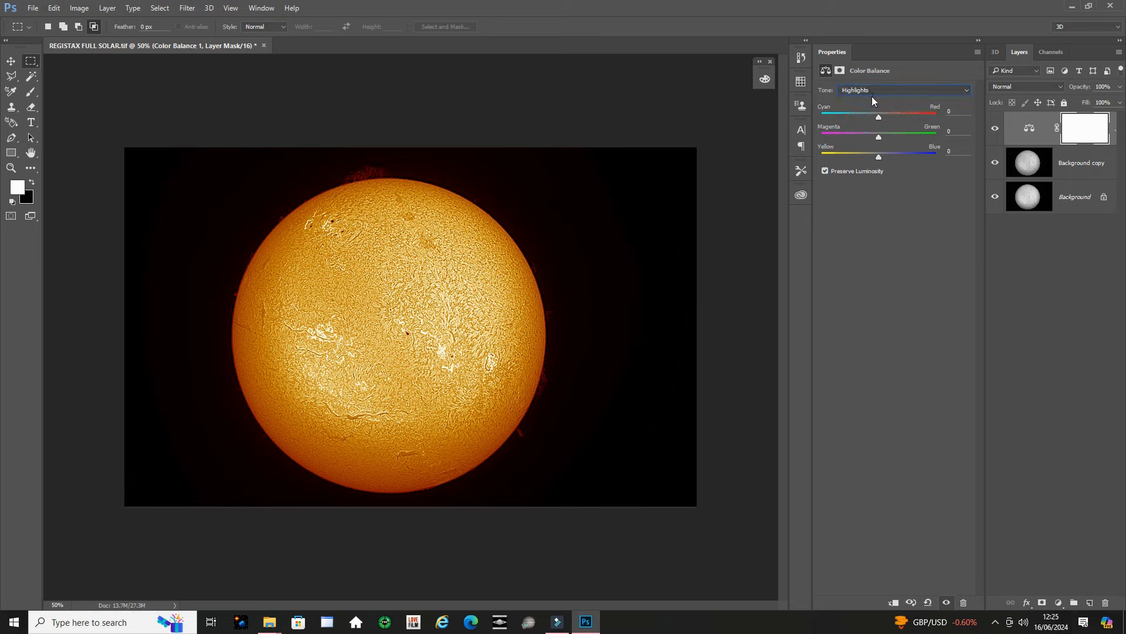
- Set the Highlights color balance to Cyan-Red +69 and Yellow-Blue -44, and merge the adjustment into the Background copy layer
{"action": "left_click_drag", "start_coordinate": [882, 118], "coordinate": [899, 118]}
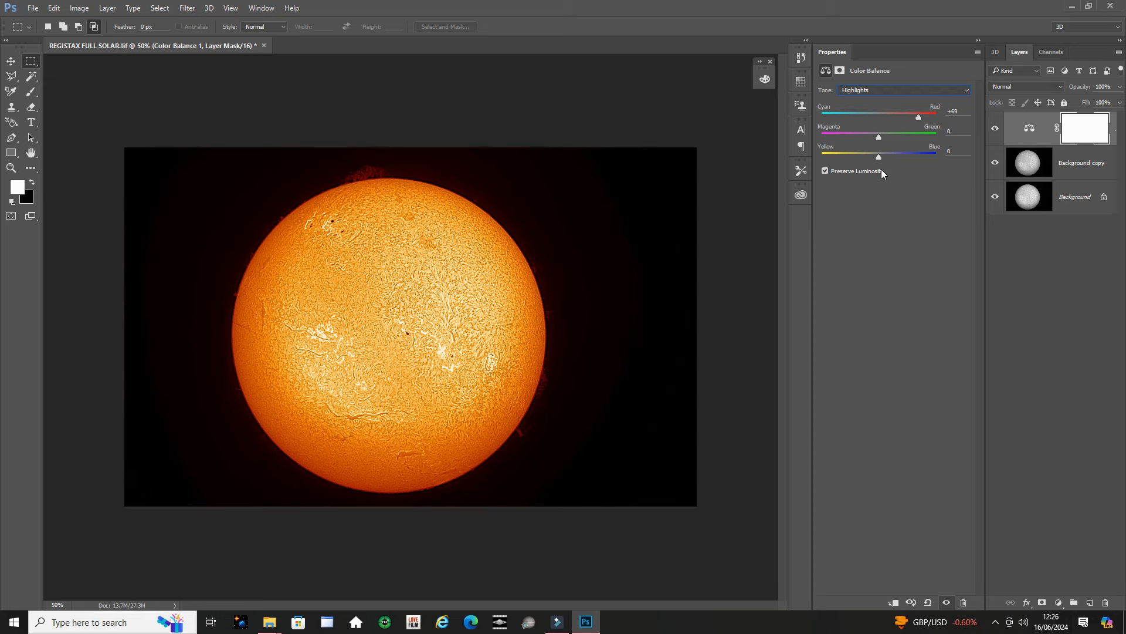
{"action": "left_click_drag", "start_coordinate": [872, 159], "coordinate": [842, 165]}
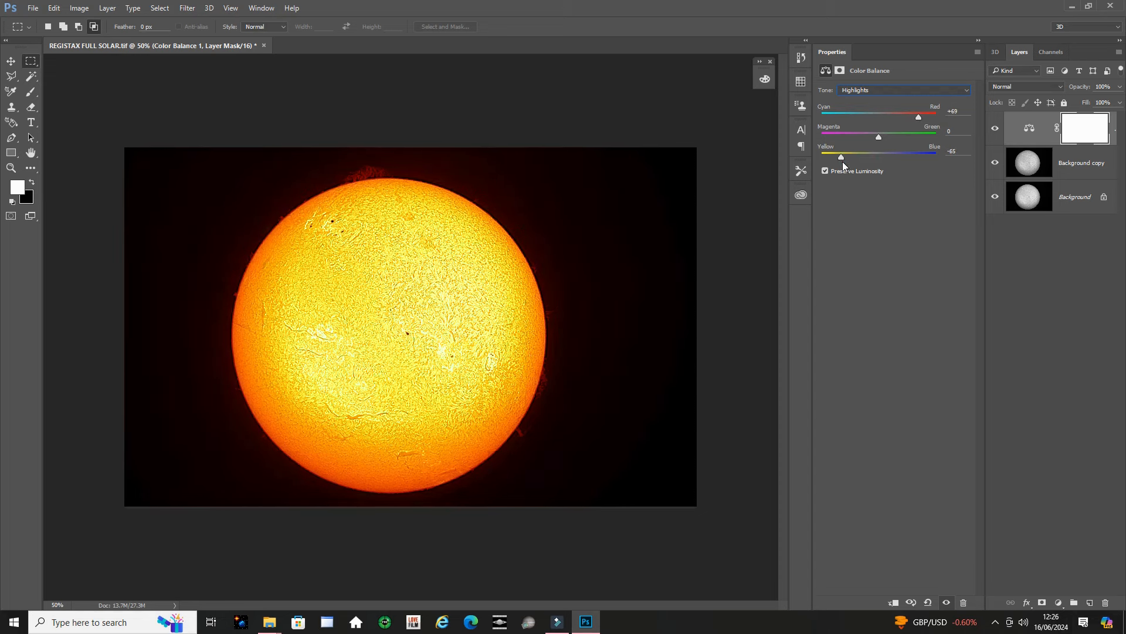
{"action": "left_click_drag", "start_coordinate": [857, 159], "coordinate": [838, 168]}
{"action": "left_click_drag", "start_coordinate": [846, 162], "coordinate": [862, 160]}
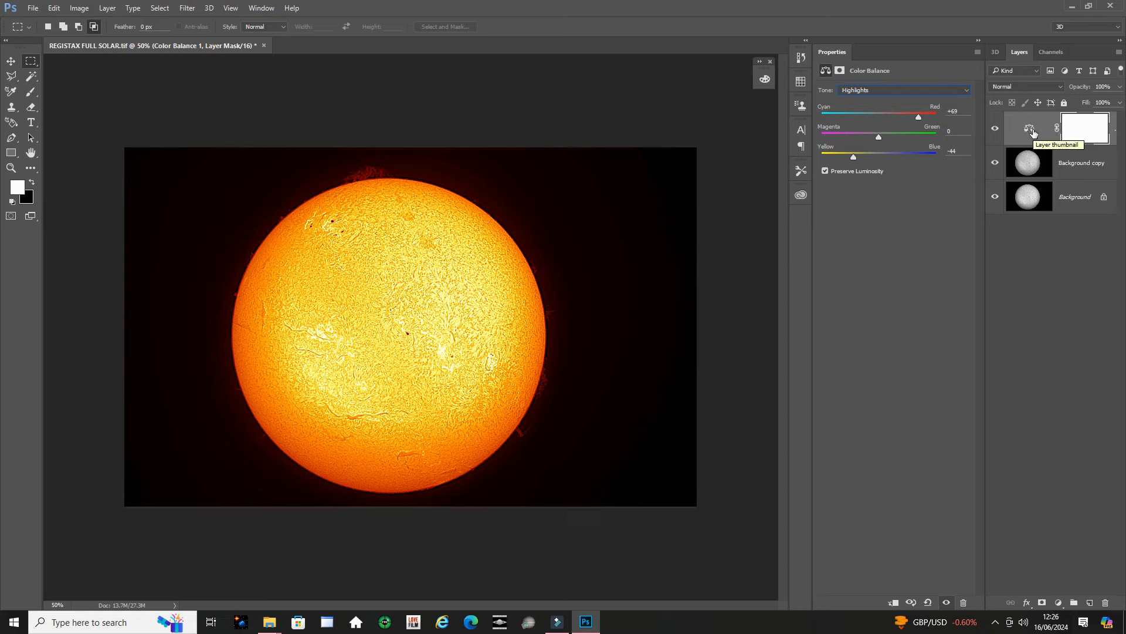
{"action": "left_click_drag", "start_coordinate": [1033, 133], "coordinate": [1036, 137]}
{"action": "key", "text": "ctrl+e"}
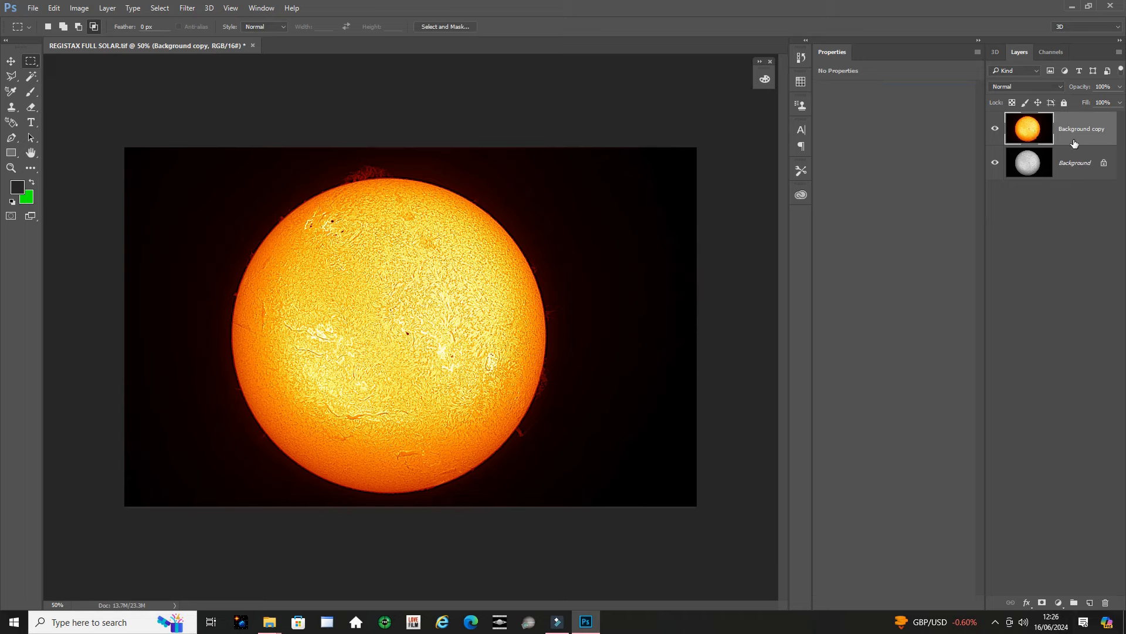
- Add a Vibrance adjustment with vibrance +49 and saturation 0, and merge it into the Background copy layer
{"action": "left_click", "coordinate": [1058, 603]}
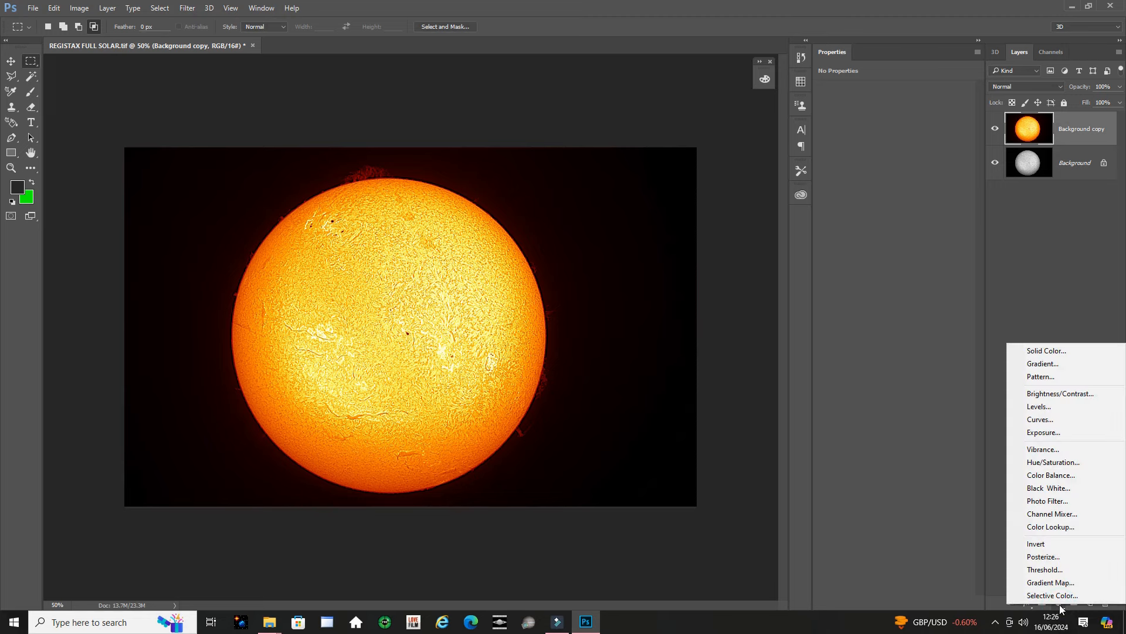
{"action": "left_click", "coordinate": [1043, 450]}
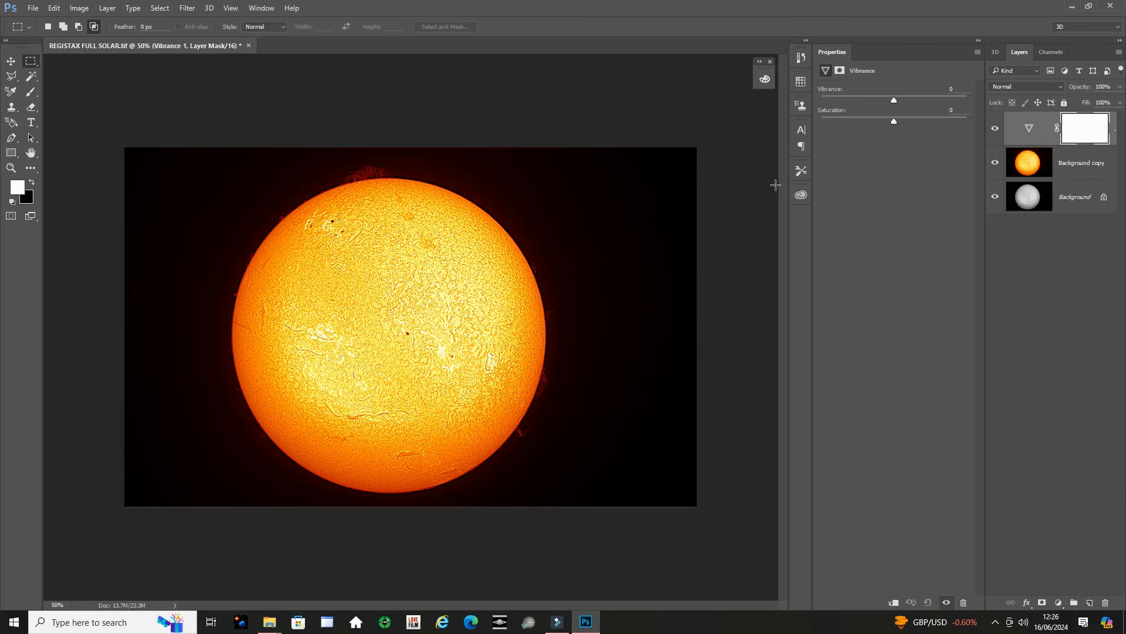
{"action": "left_click_drag", "start_coordinate": [895, 102], "coordinate": [901, 102]}
{"action": "left_click_drag", "start_coordinate": [927, 100], "coordinate": [930, 101]}
{"action": "left_click_drag", "start_coordinate": [895, 120], "coordinate": [923, 123]}
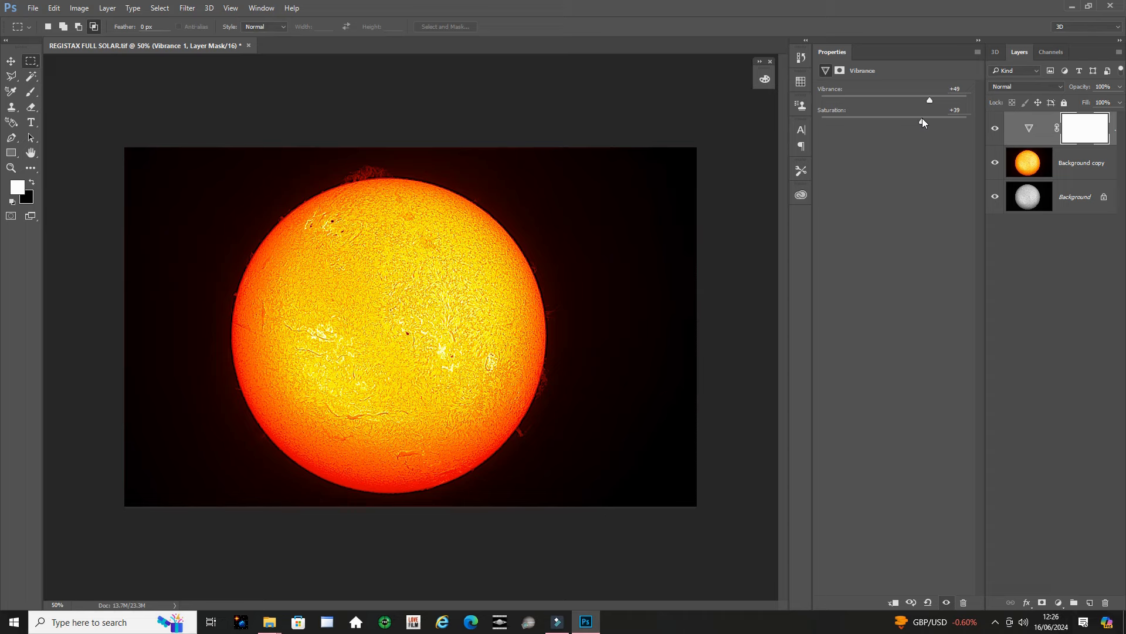
{"action": "left_click_drag", "start_coordinate": [916, 119], "coordinate": [925, 118]}
{"action": "left_click_drag", "start_coordinate": [933, 120], "coordinate": [895, 137]}
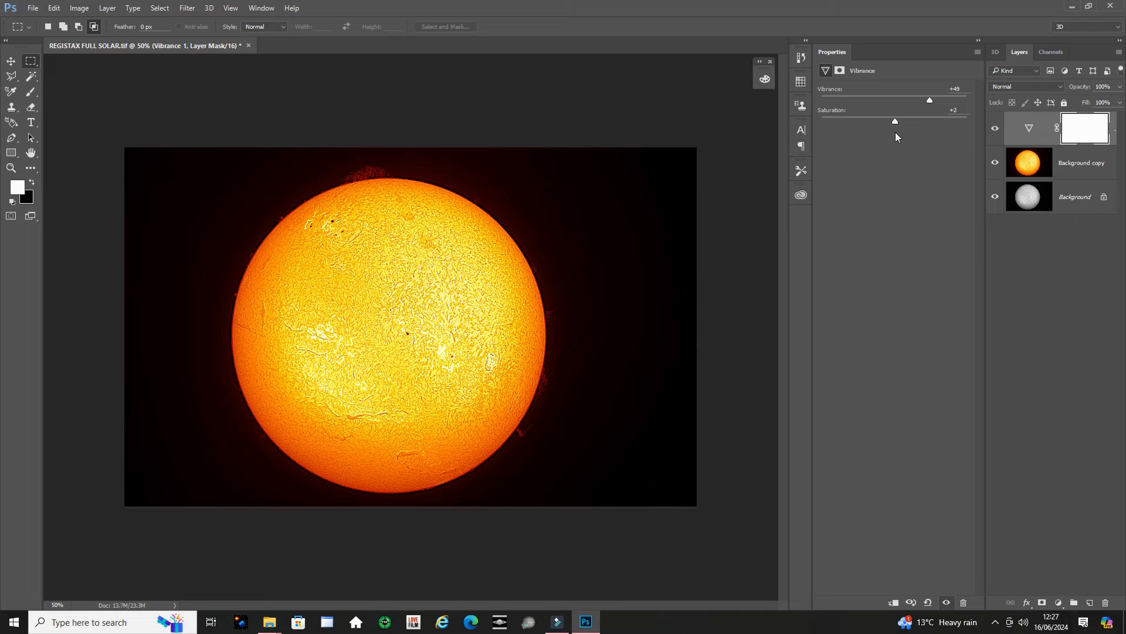
{"action": "left_click_drag", "start_coordinate": [895, 133], "coordinate": [895, 134]}
{"action": "left_click", "coordinate": [1028, 127]}
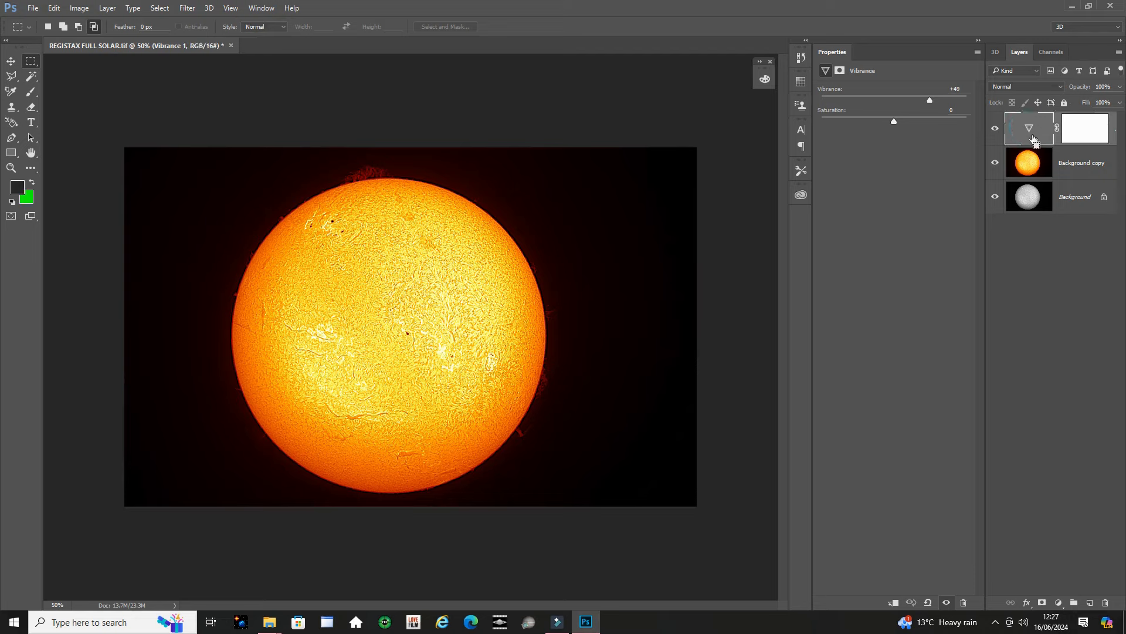
{"action": "key", "text": "Delete"}
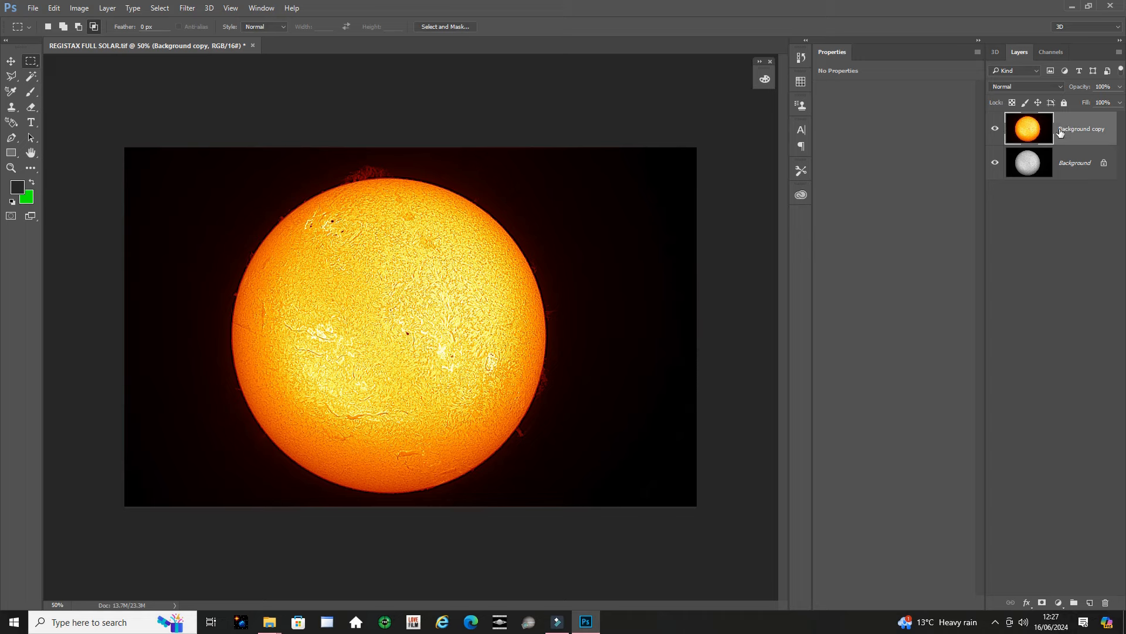
- Add a Hue/Saturation adjustment with hue -3 and compare the image with and without it
{"action": "left_click", "coordinate": [1058, 603]}
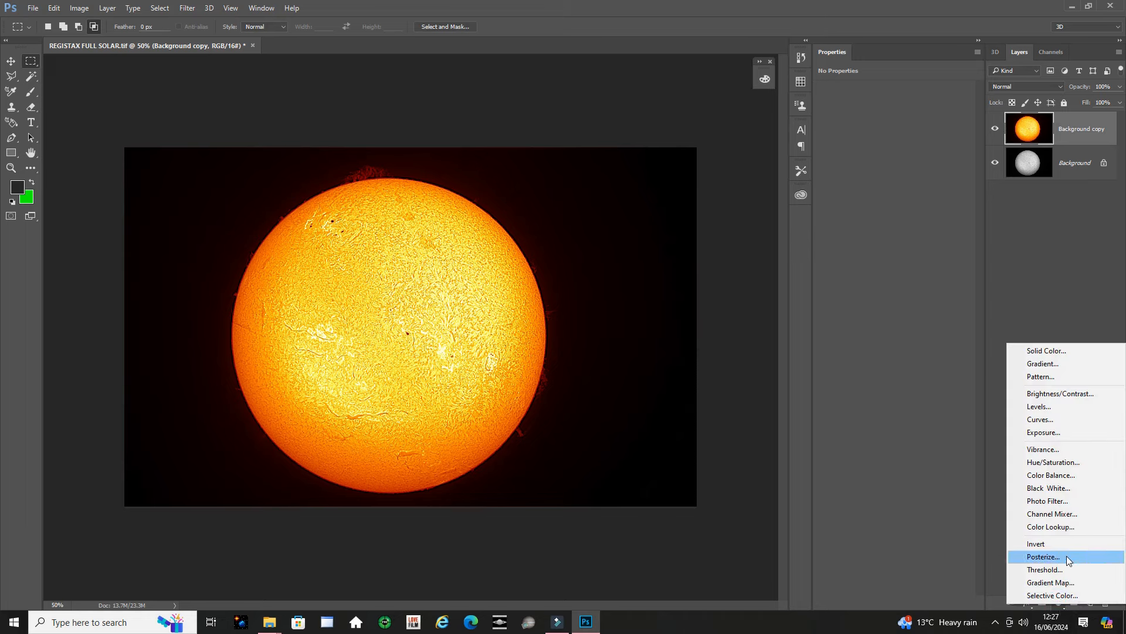
{"action": "left_click", "coordinate": [1061, 463]}
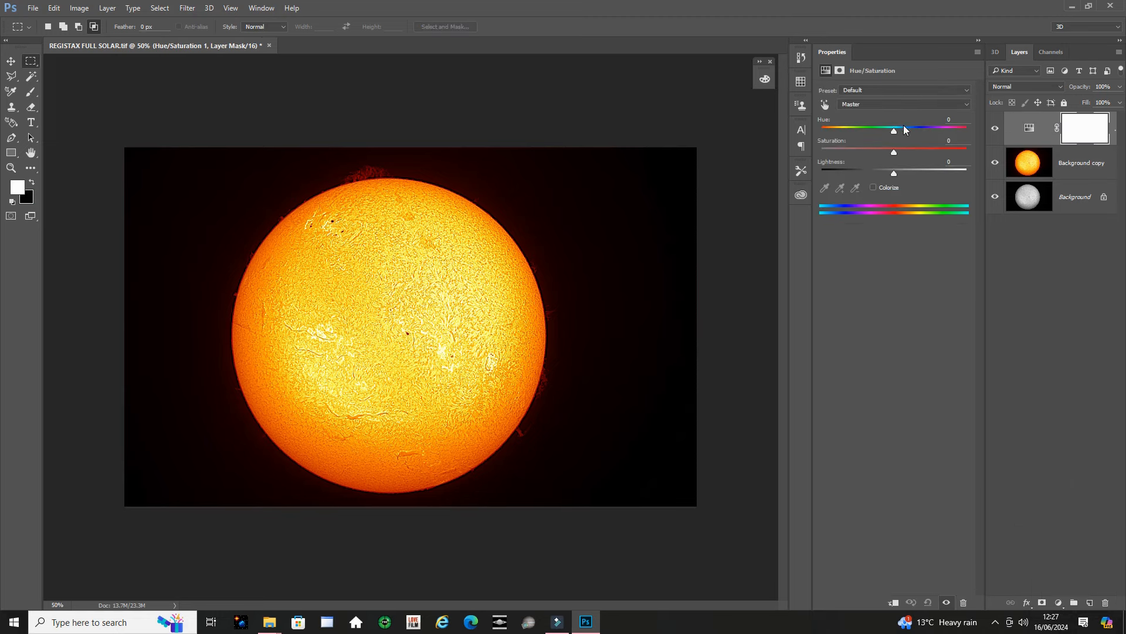
{"action": "left_click_drag", "start_coordinate": [895, 129], "coordinate": [892, 129]}
{"action": "left_click", "coordinate": [996, 129]}
{"action": "left_click", "coordinate": [996, 131]}
- Try a saturation of +34 on the Hue/Saturation adjustment, and undo both the saturation and hue changes
{"action": "mouse_move", "coordinate": [895, 154]}
{"action": "left_mouse_down"}
{"action": "mouse_move", "coordinate": [881, 167]}
{"action": "mouse_move", "coordinate": [902, 170]}
{"action": "left_mouse_up"}
{"action": "left_click_drag", "start_coordinate": [913, 154], "coordinate": [919, 155]}
{"action": "left_click", "coordinate": [54, 9]}
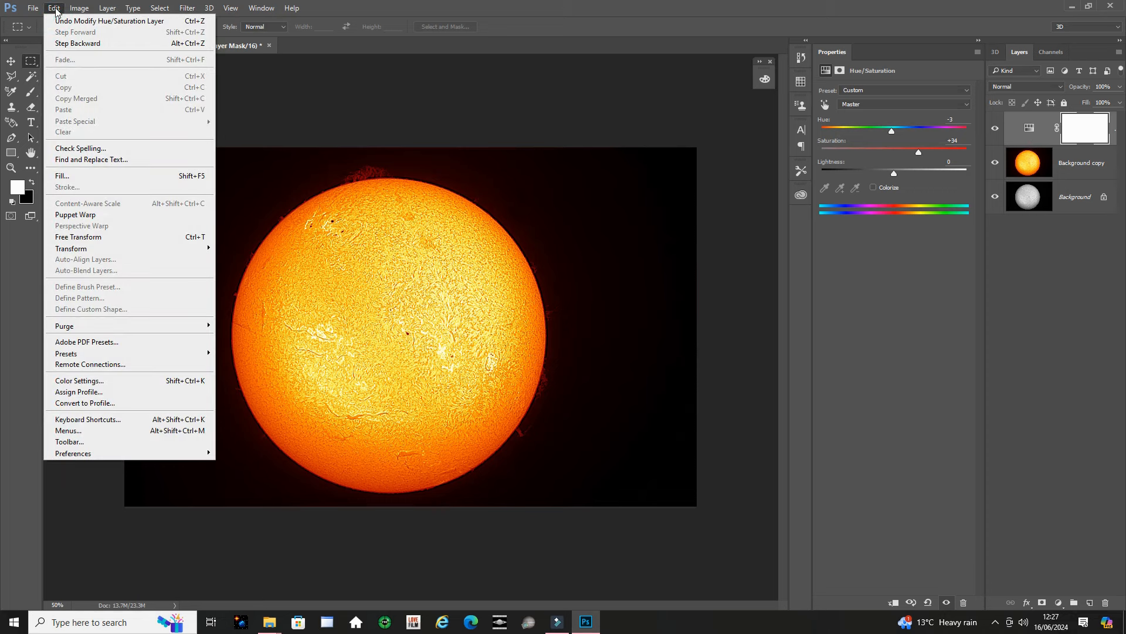
{"action": "left_click", "coordinate": [77, 44]}
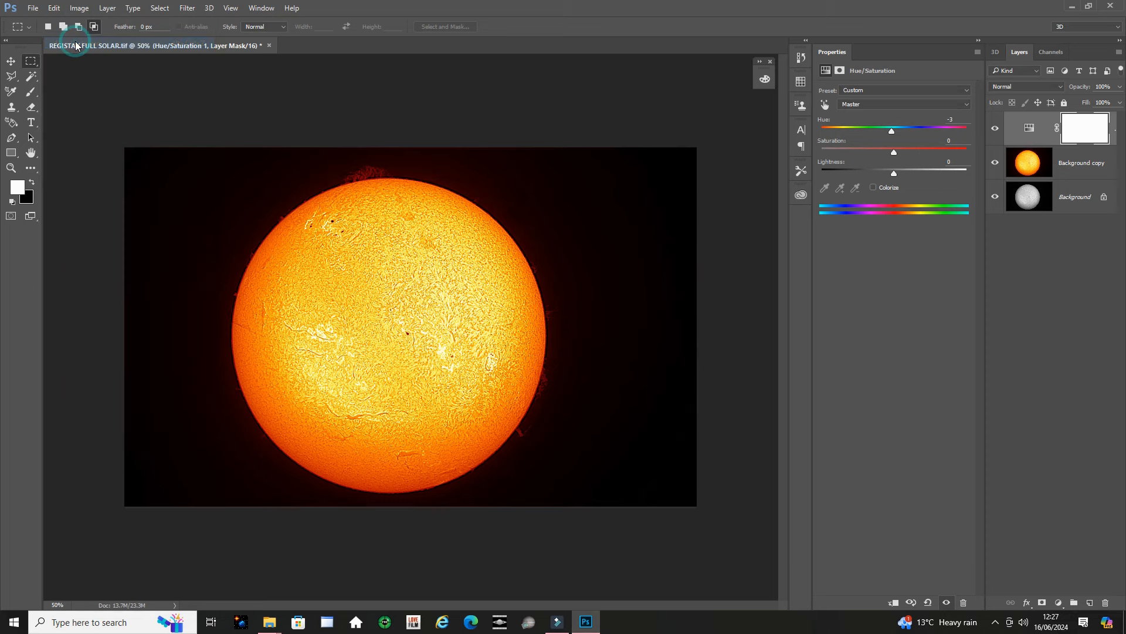
{"action": "left_click", "coordinate": [55, 9]}
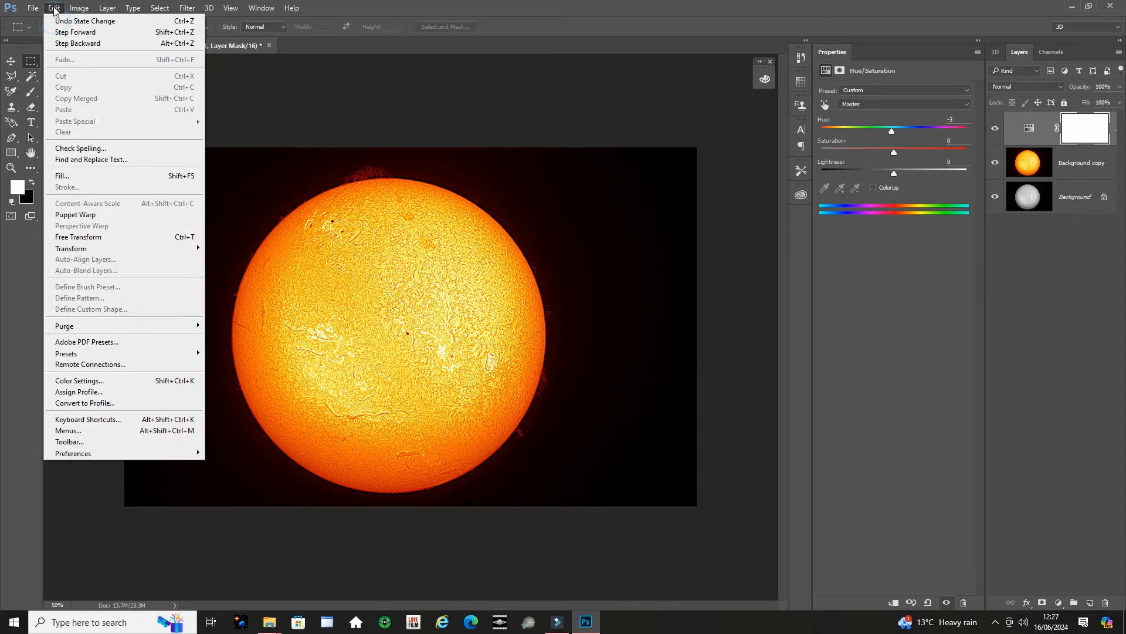
{"action": "left_click", "coordinate": [77, 43]}
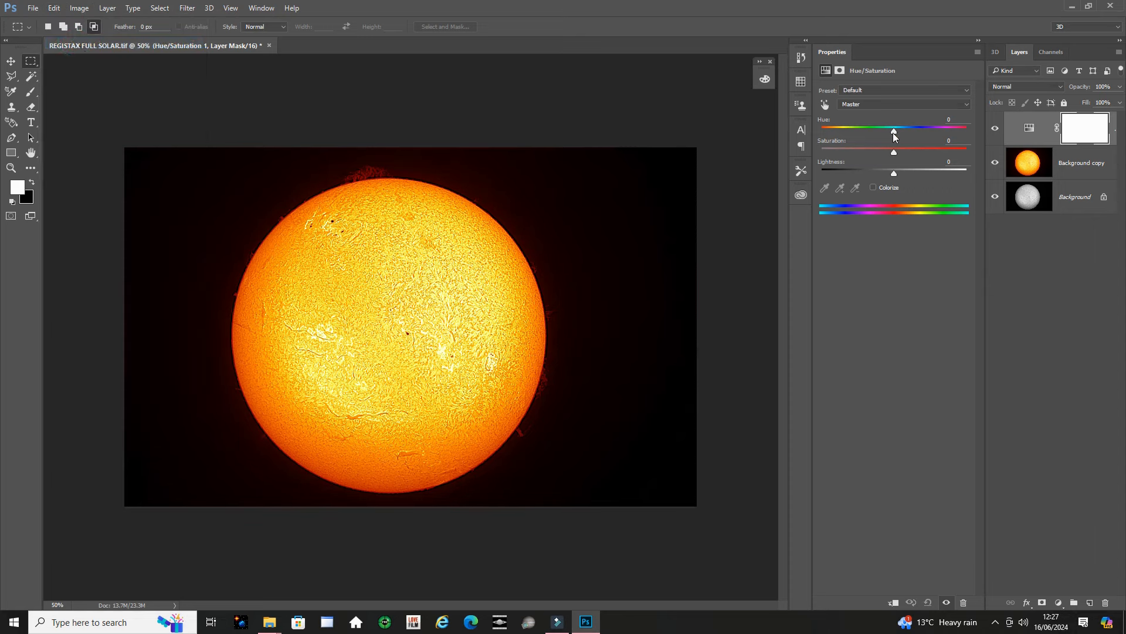
- Set the hue of the Hue/Saturation adjustment to -4
{"action": "left_click_drag", "start_coordinate": [894, 130], "coordinate": [891, 132]}
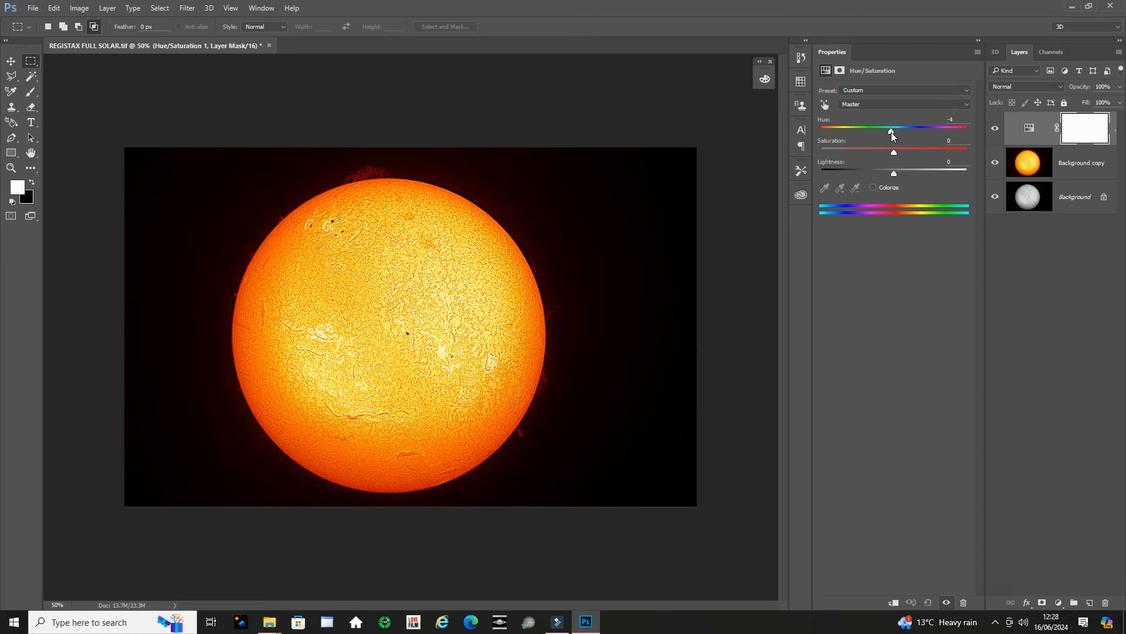
{"action": "left_click", "coordinate": [59, 8]}
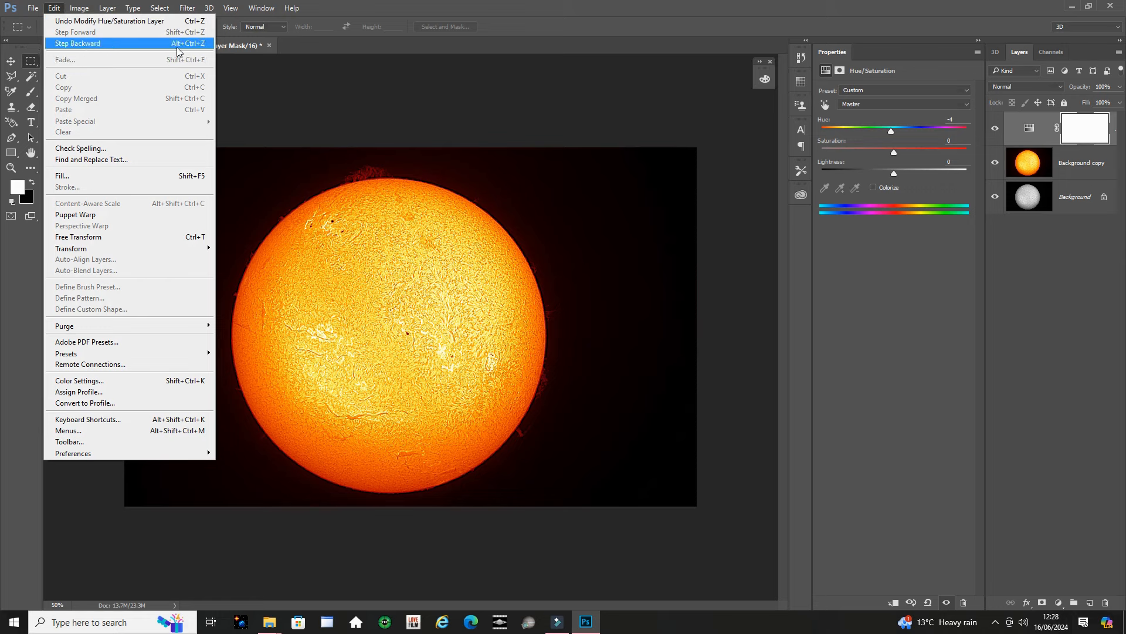
{"action": "left_click", "coordinate": [51, 9]}
{"action": "left_click", "coordinate": [51, 8]}
{"action": "left_click", "coordinate": [51, 8]}
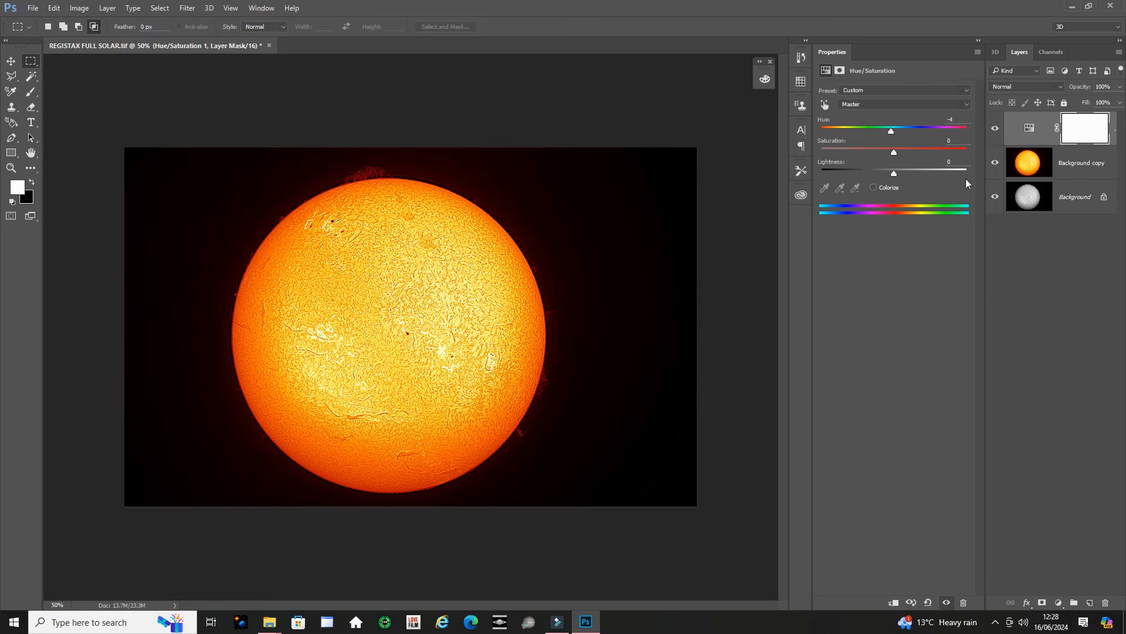
- Compare the image with and without the Hue/Saturation adjustment, then try a saturation of +24 and undo it
{"action": "left_click", "coordinate": [995, 132]}
{"action": "left_click", "coordinate": [995, 130]}
{"action": "left_click_drag", "start_coordinate": [894, 153], "coordinate": [911, 154]}
{"action": "left_click", "coordinate": [56, 8]}
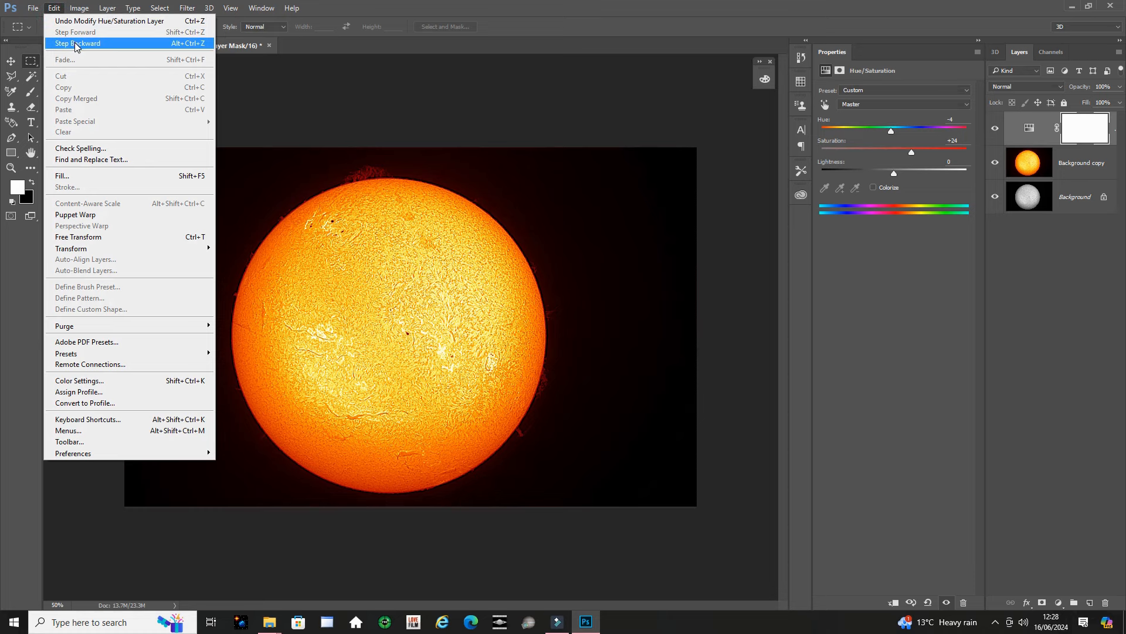
{"action": "left_click", "coordinate": [75, 43]}
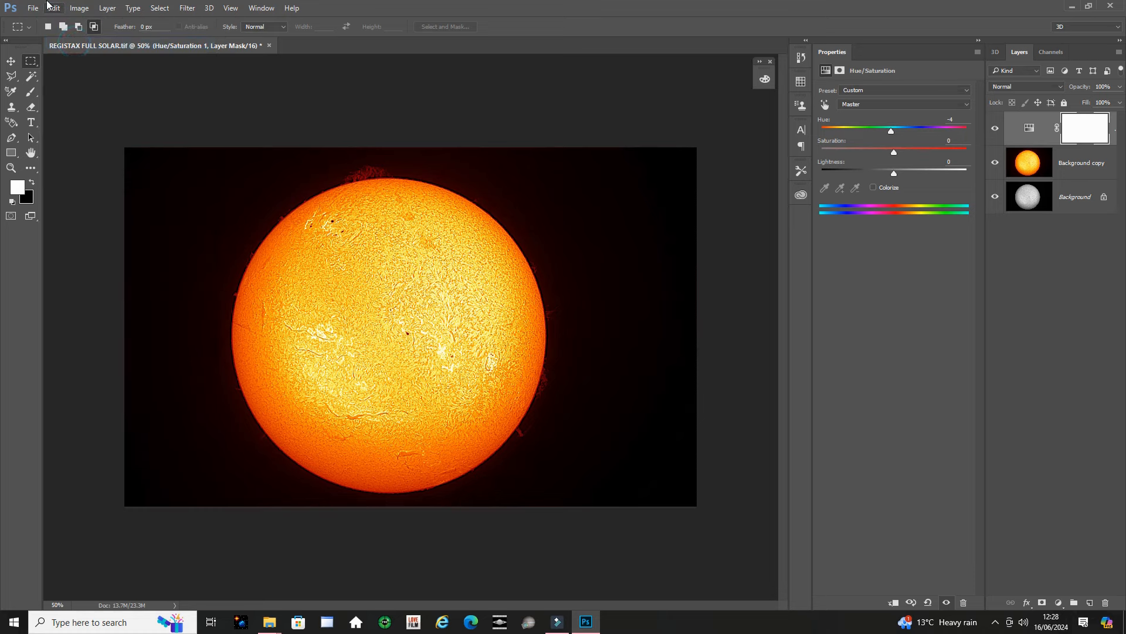
- Undo the hue change and the creation of the Hue/Saturation adjustment layer
{"action": "left_click", "coordinate": [54, 8]}
{"action": "left_click", "coordinate": [80, 44]}
{"action": "left_click", "coordinate": [64, 10]}
{"action": "left_click", "coordinate": [76, 43]}
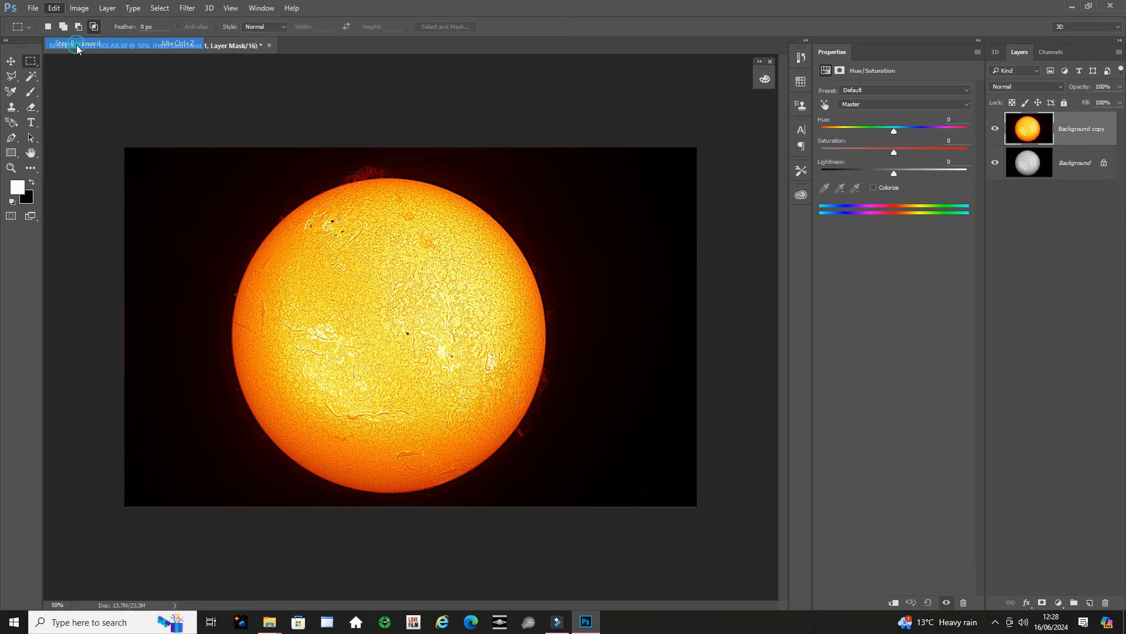
- Apply the Dust & Scratches filter to the Background copy layer with a radius of 1 pixel and threshold of 255 levels
{"action": "left_click", "coordinate": [1059, 602]}
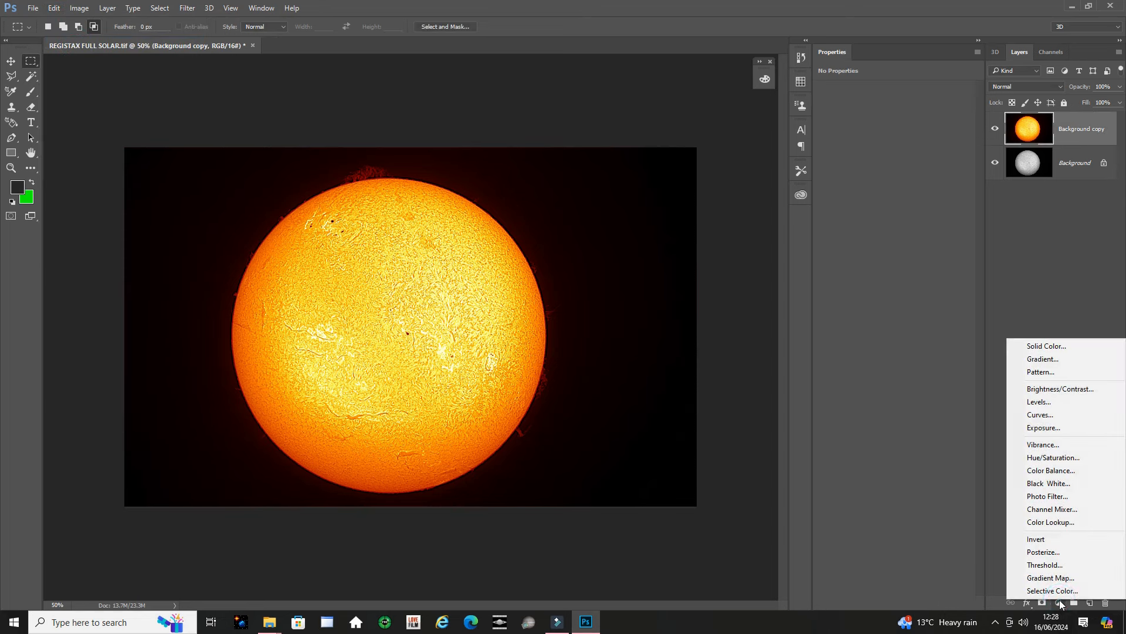
{"action": "left_click", "coordinate": [1060, 599]}
{"action": "left_click", "coordinate": [195, 10]}
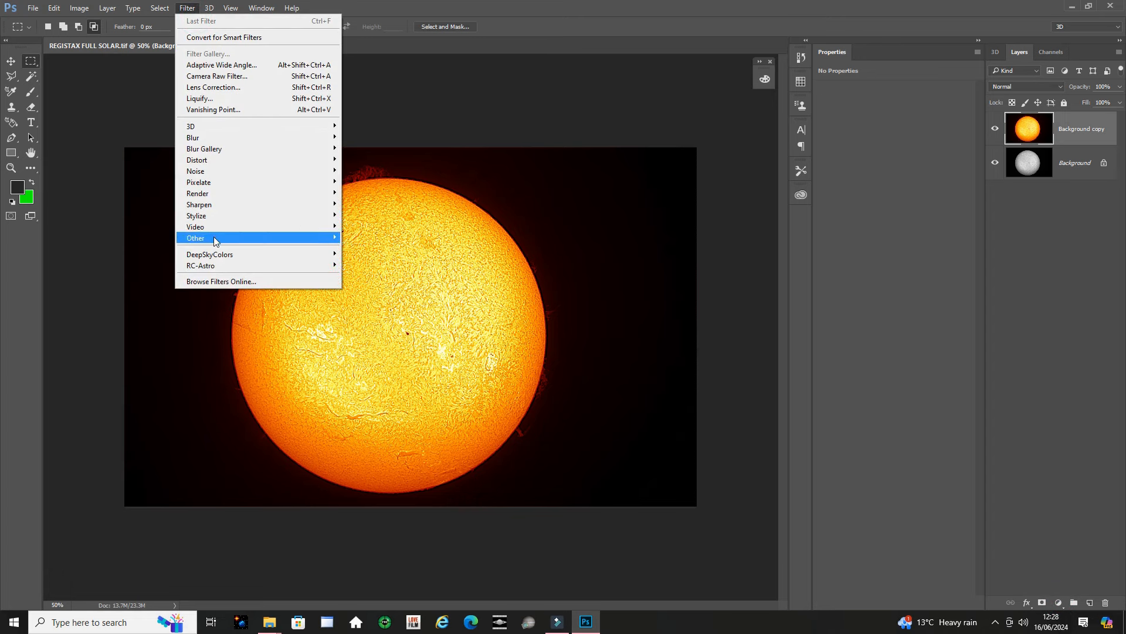
{"action": "mouse_move", "coordinate": [207, 174]}
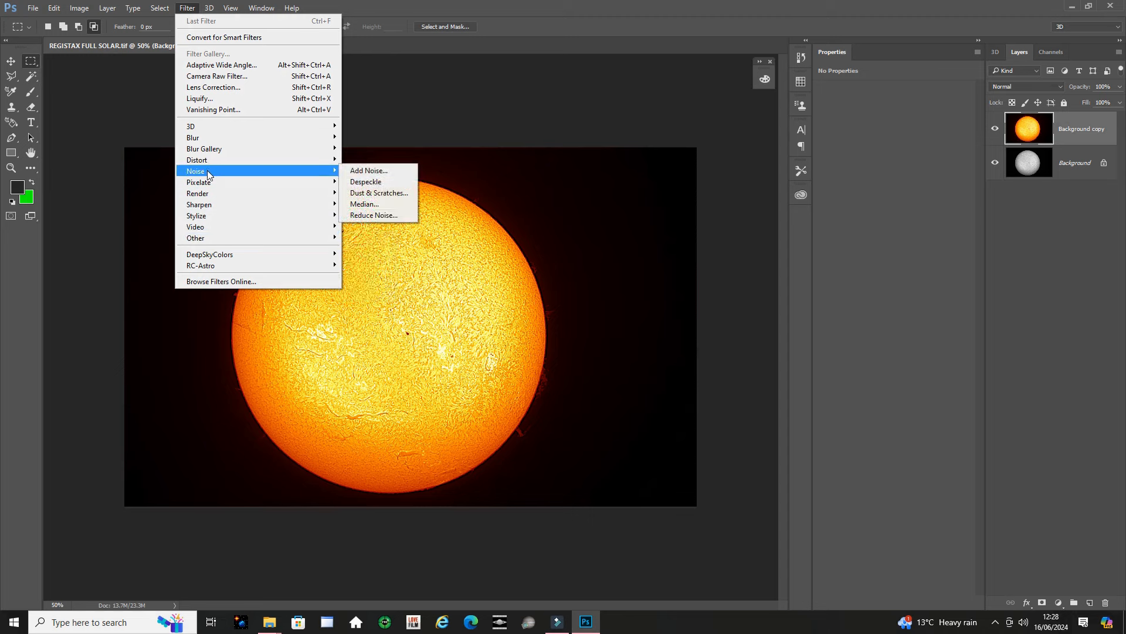
{"action": "left_click", "coordinate": [379, 193]}
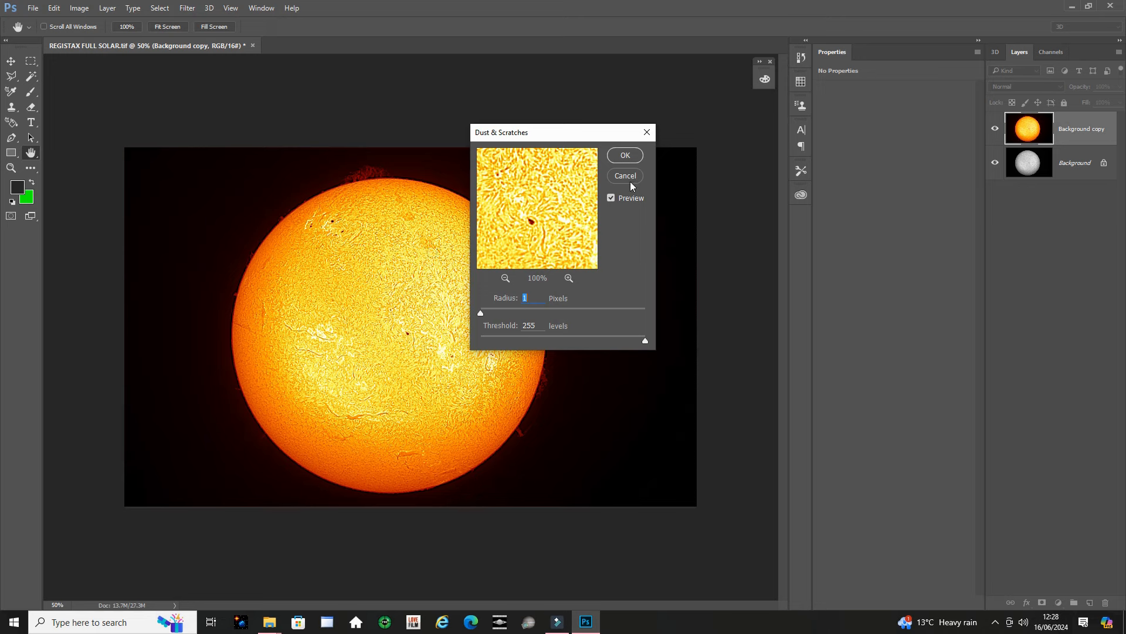
{"action": "left_click", "coordinate": [625, 156]}
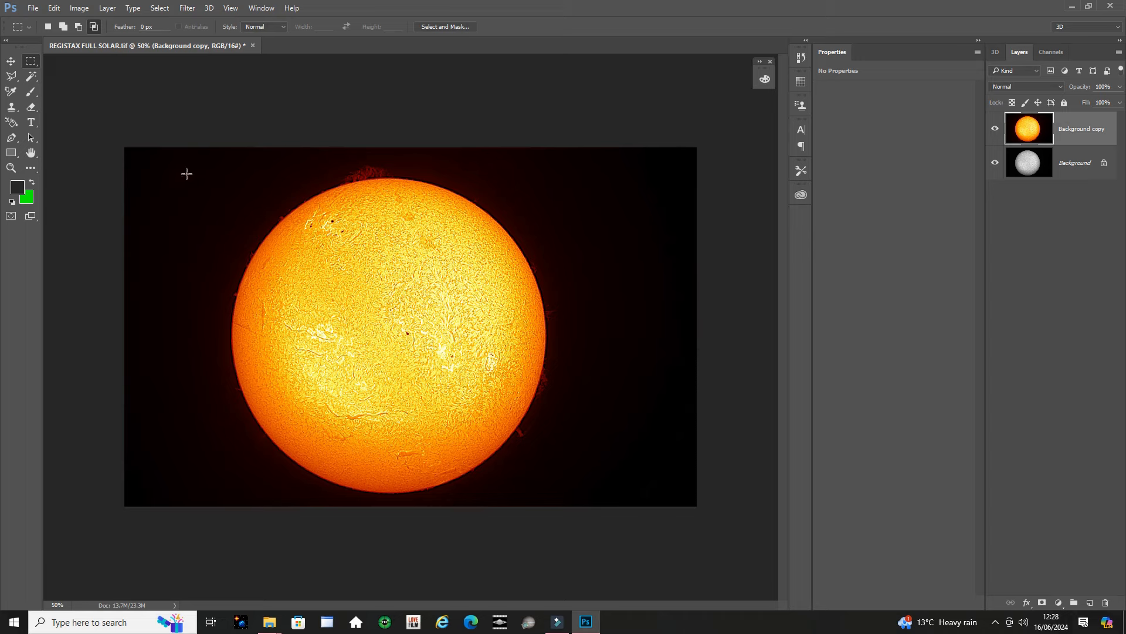
- Open Smart Sharpen for the Background copy layer, try a radius of 14.2 px, and inspect the sun's upper edge at 50% preview
{"action": "left_click", "coordinate": [183, 9]}
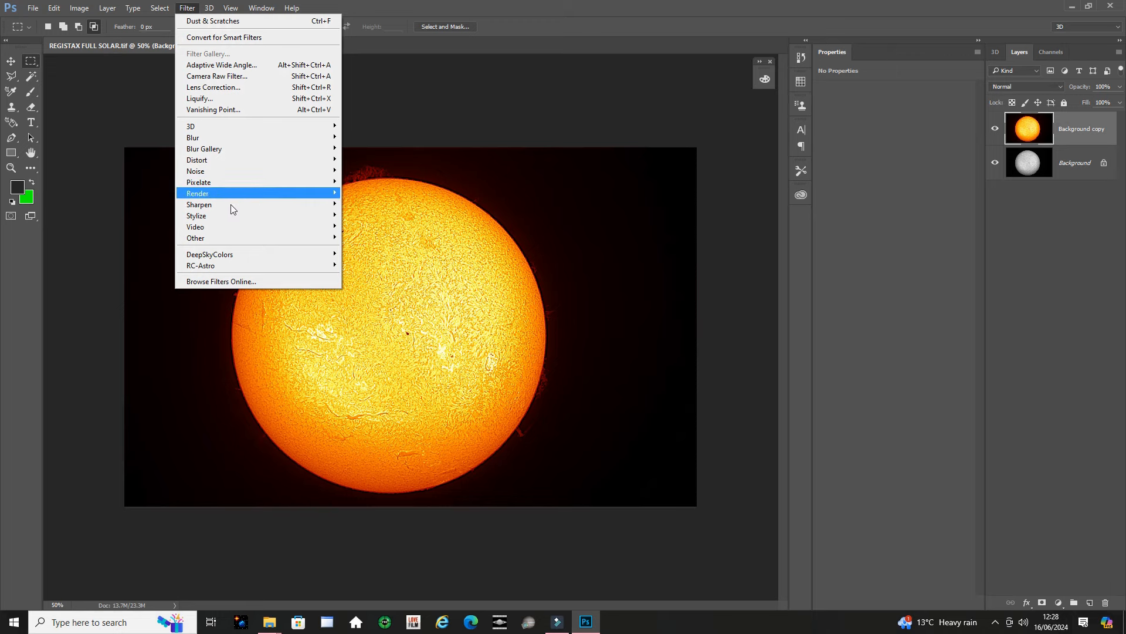
{"action": "mouse_move", "coordinate": [228, 240]}
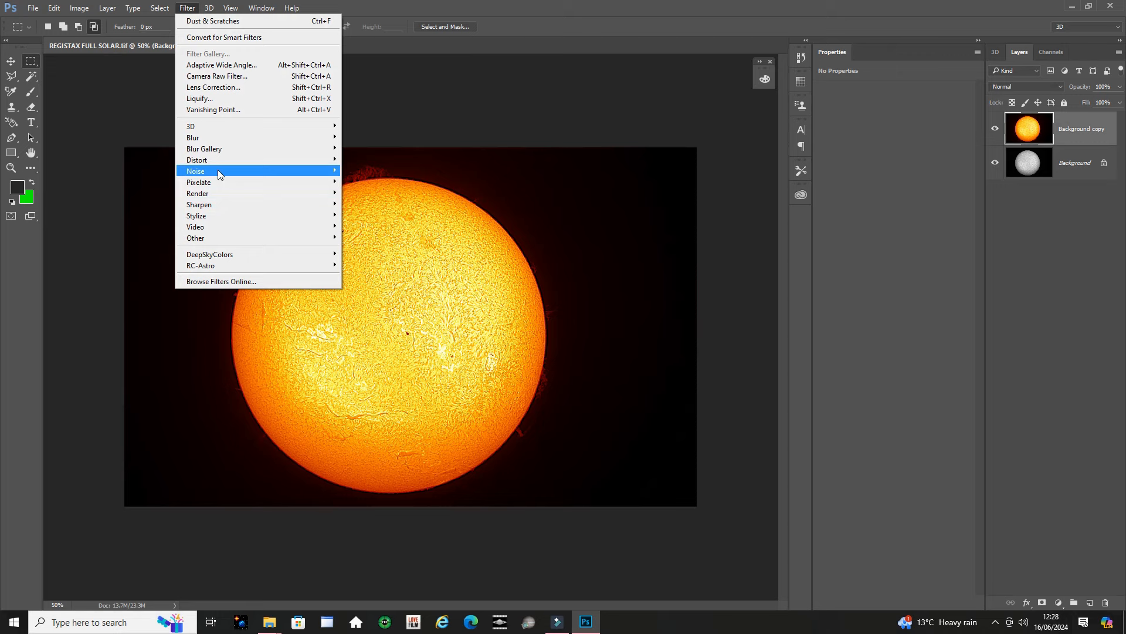
{"action": "mouse_move", "coordinate": [217, 205]}
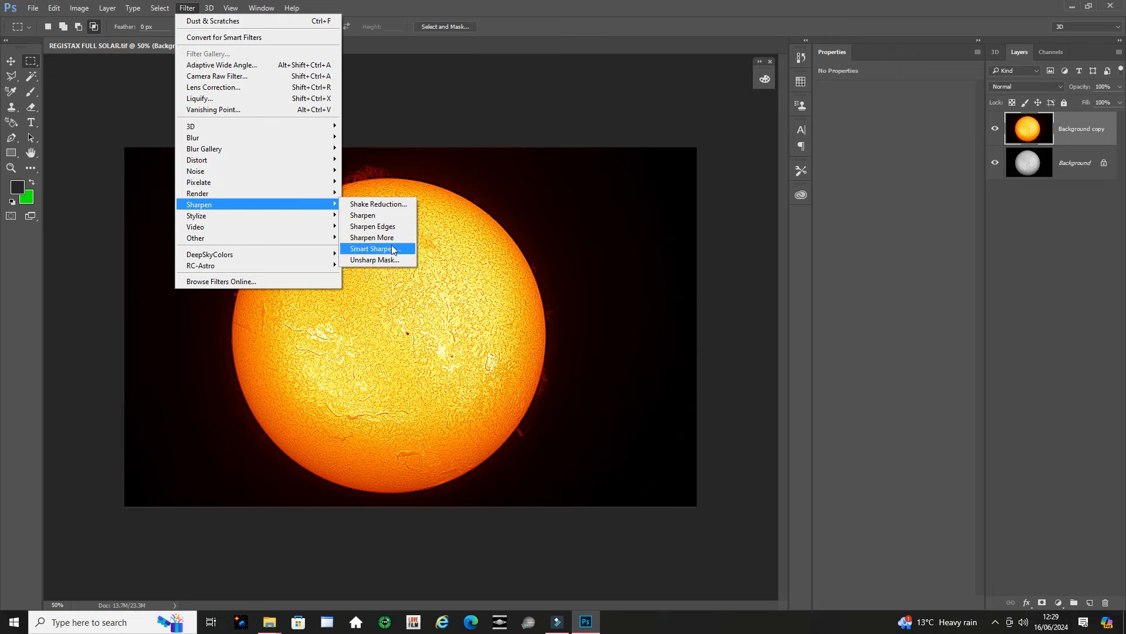
{"action": "left_click", "coordinate": [392, 249]}
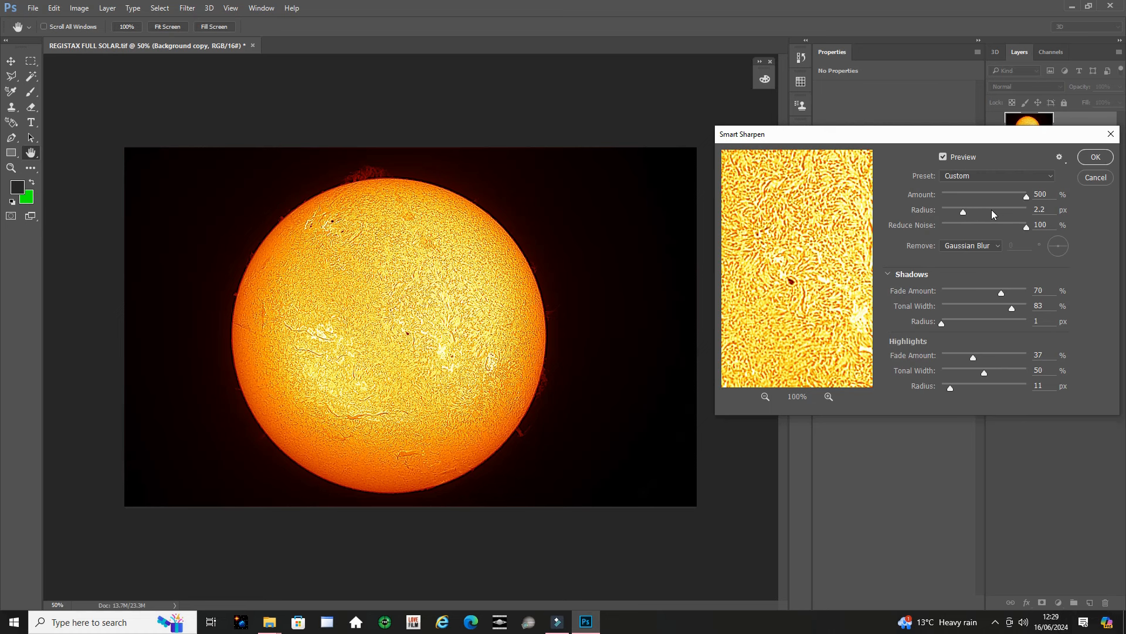
{"action": "left_click_drag", "start_coordinate": [963, 211], "coordinate": [997, 212]}
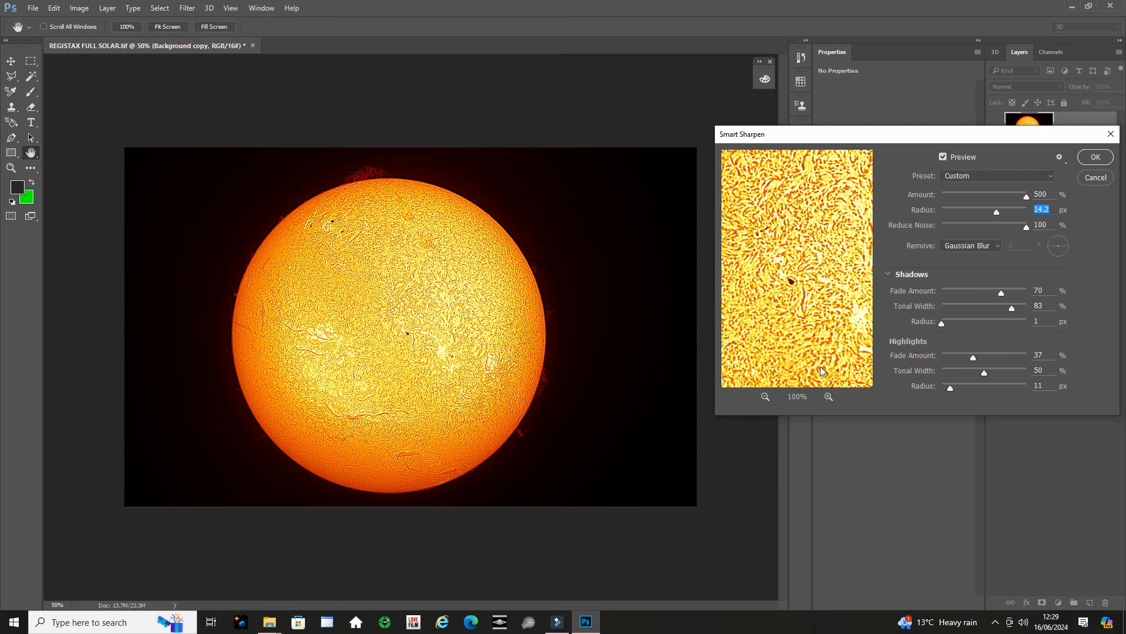
{"action": "left_click", "coordinate": [766, 396]}
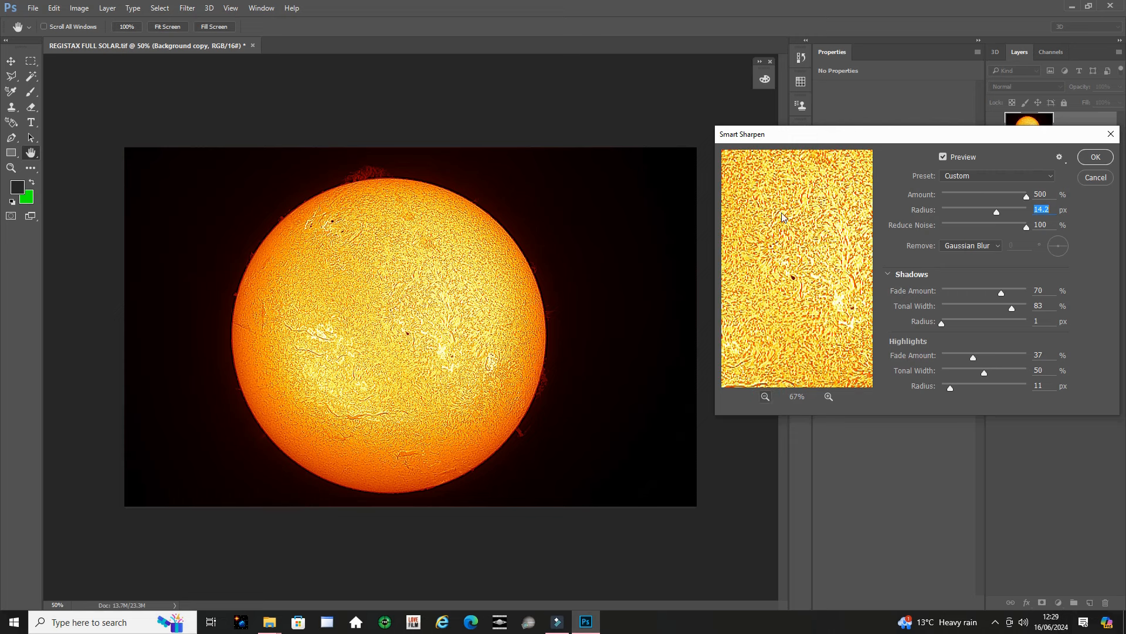
{"action": "left_click", "coordinate": [766, 397]}
{"action": "left_click_drag", "start_coordinate": [811, 201], "coordinate": [762, 283]}
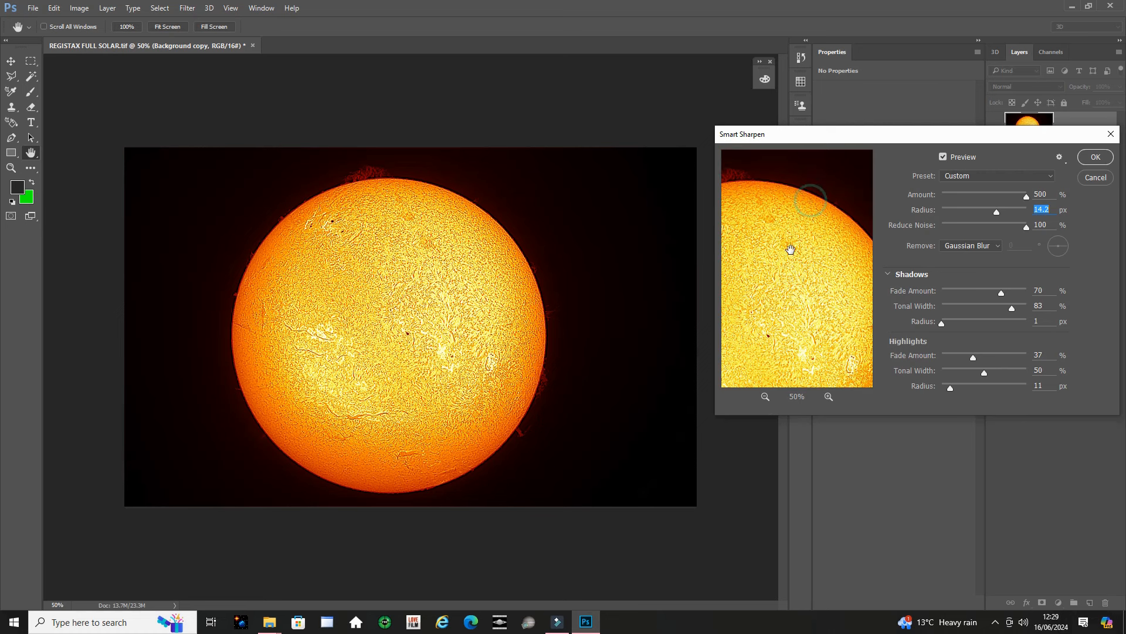
{"action": "left_click_drag", "start_coordinate": [732, 181], "coordinate": [759, 186]}
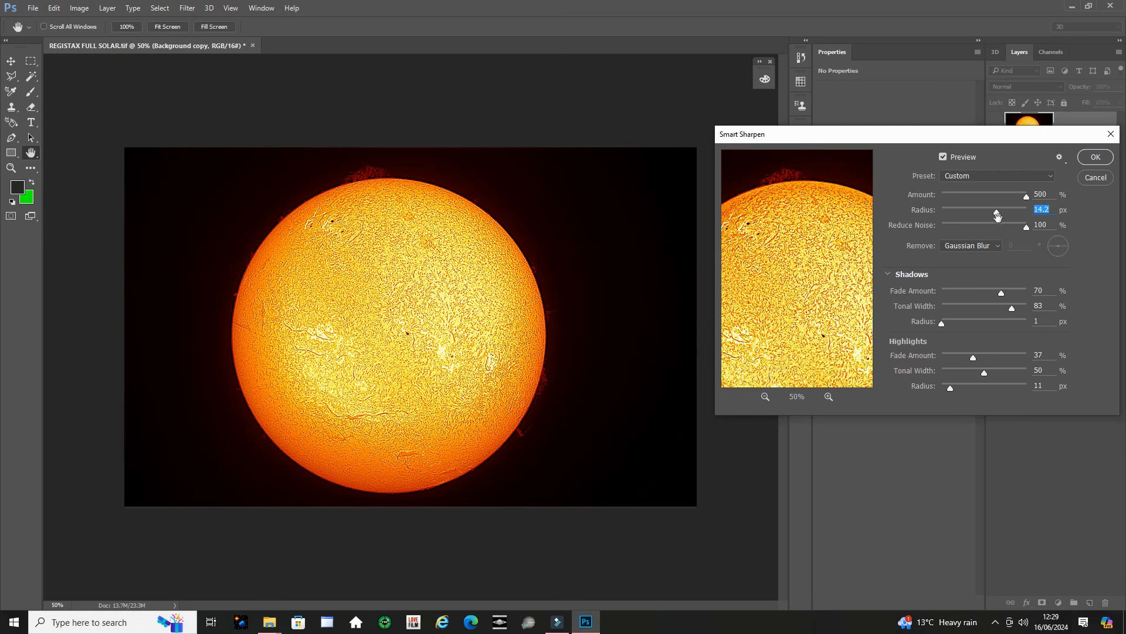
- Set the Smart Sharpen radius to 2.2 px and apply the filter with amount 500% and noise reduction 100%
{"action": "left_click_drag", "start_coordinate": [996, 213], "coordinate": [987, 214]}
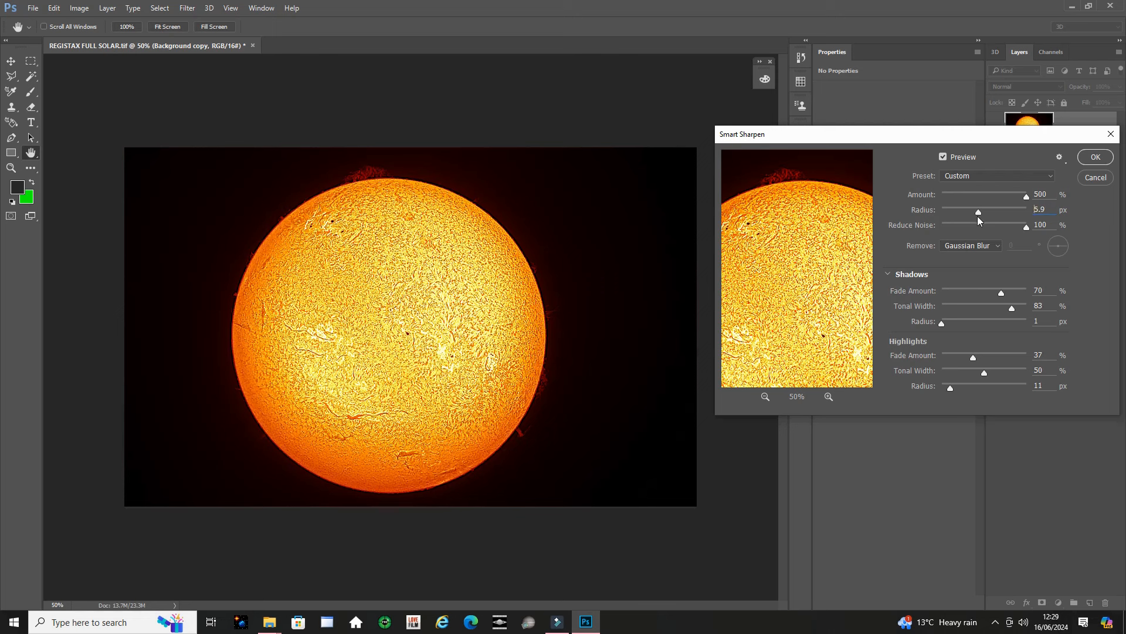
{"action": "left_click_drag", "start_coordinate": [970, 219], "coordinate": [965, 218]}
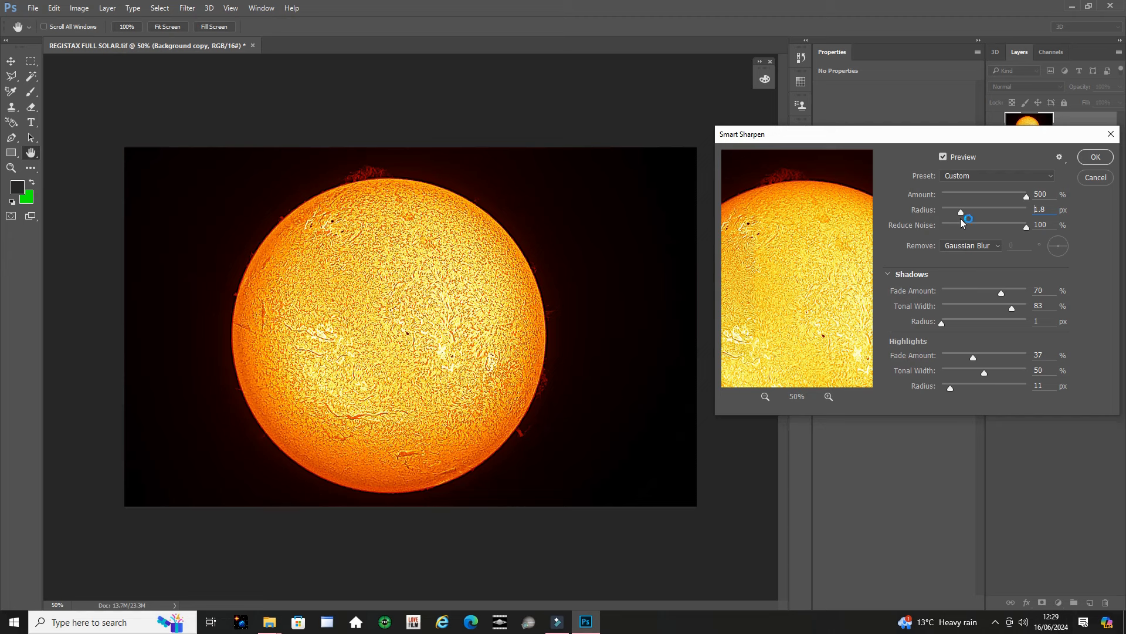
{"action": "left_click_drag", "start_coordinate": [962, 218], "coordinate": [963, 218]}
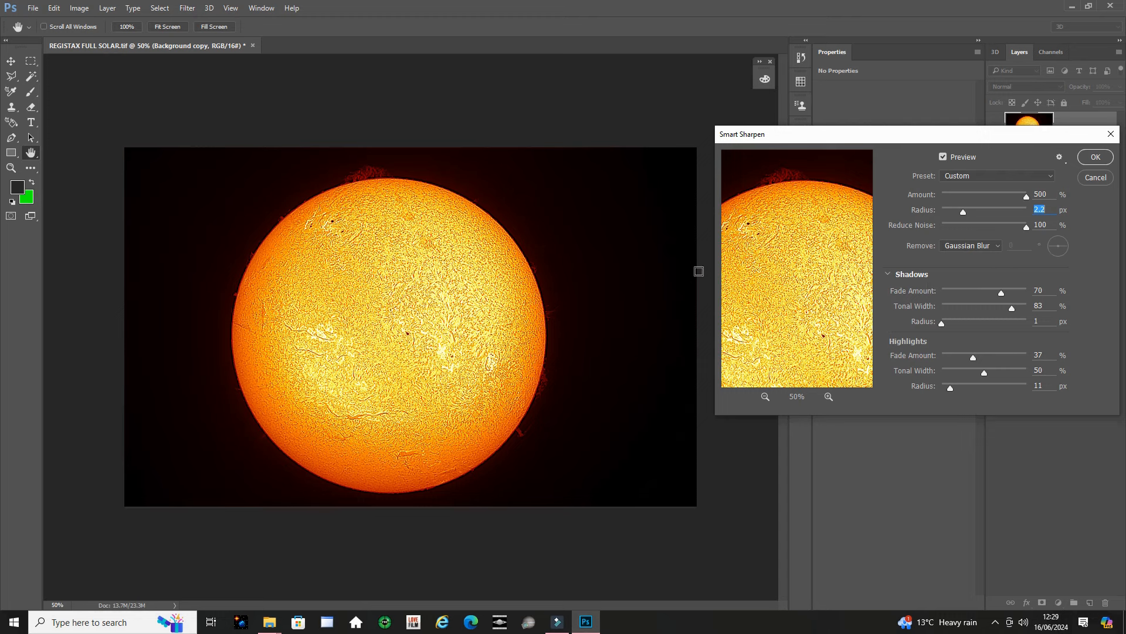
{"action": "left_click", "coordinate": [1096, 157]}
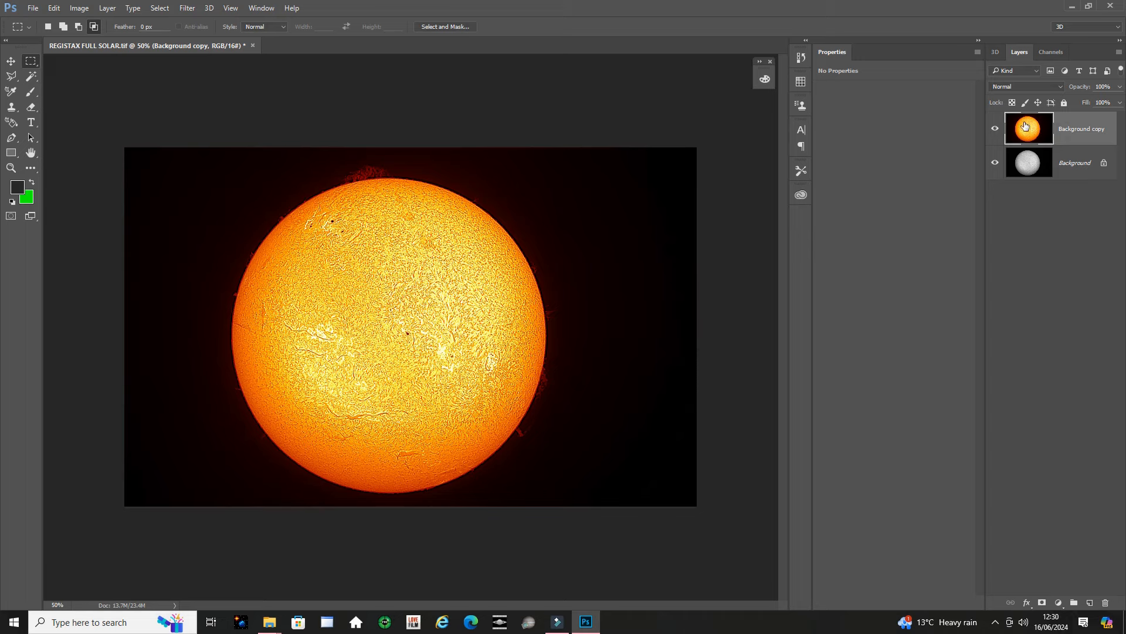
{"action": "left_click", "coordinate": [1024, 91]}
{"action": "left_click", "coordinate": [1024, 92]}
{"action": "left_click", "coordinate": [1059, 603]}
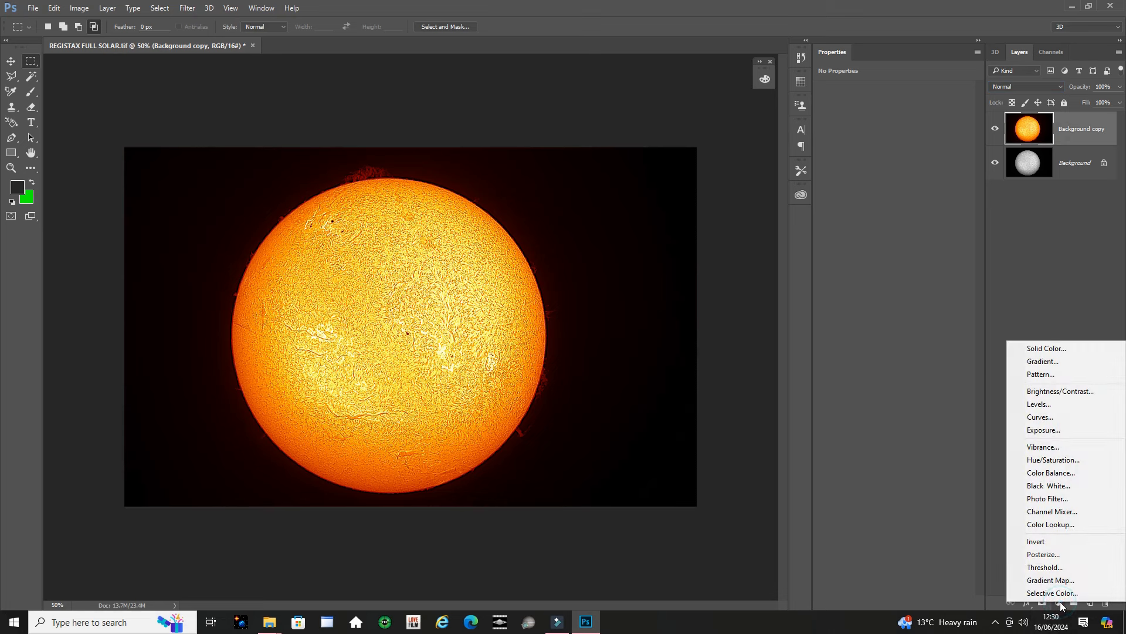
{"action": "left_click", "coordinate": [1051, 473]}
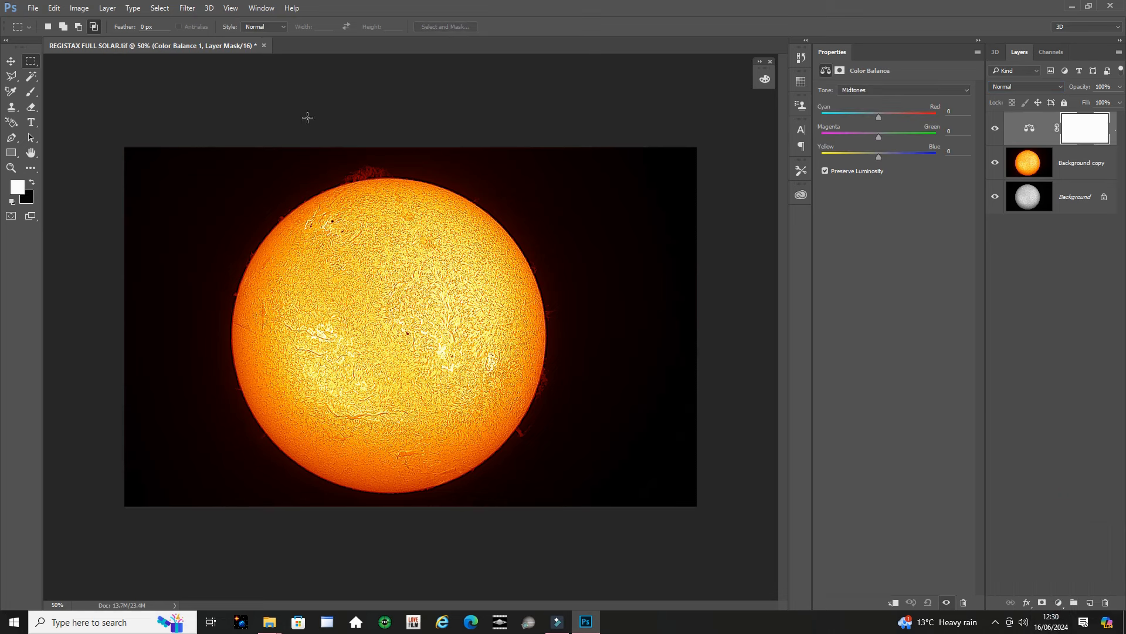
{"action": "left_click", "coordinate": [54, 8]}
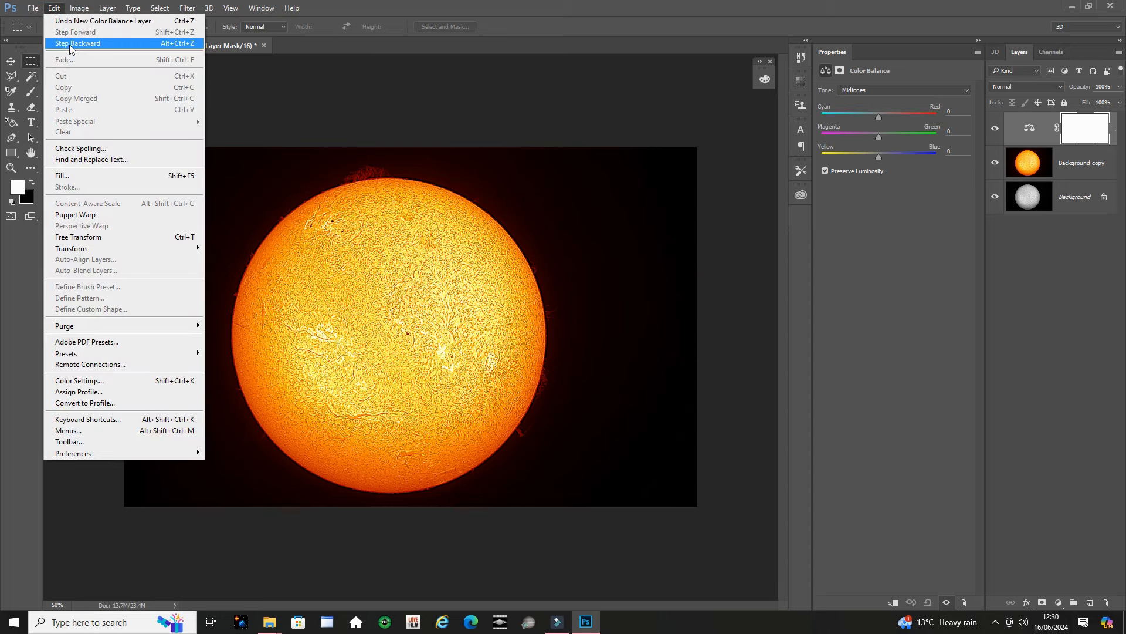
{"action": "left_click", "coordinate": [70, 43]}
- Add an Exposure adjustment above the Background copy layer with exposure +0.54
{"action": "left_click", "coordinate": [1060, 603]}
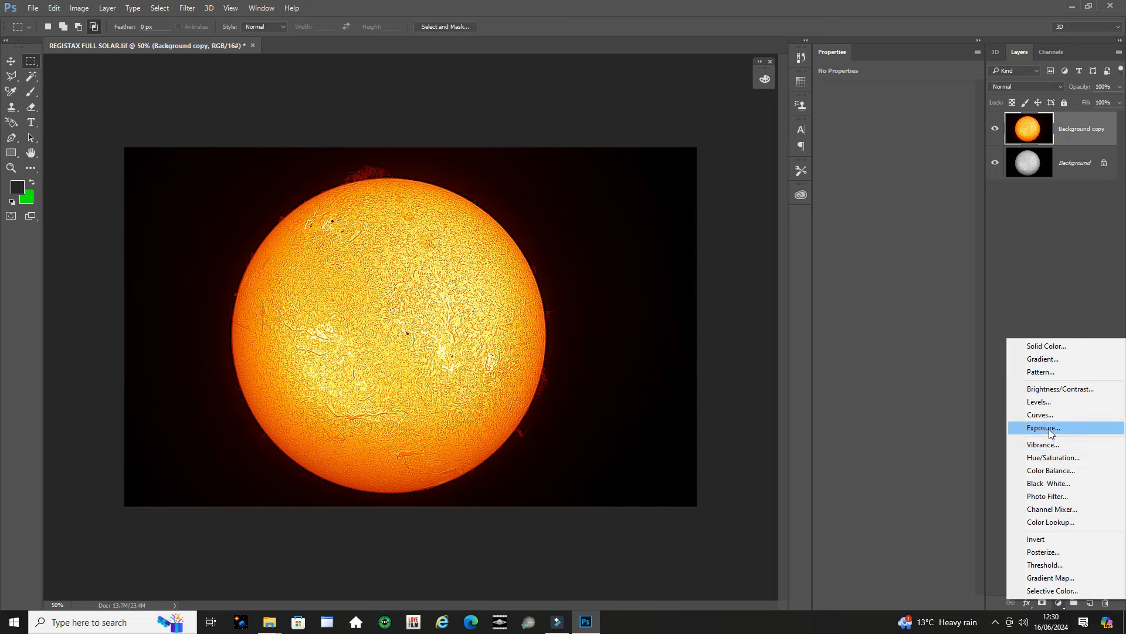
{"action": "left_click", "coordinate": [1050, 434]}
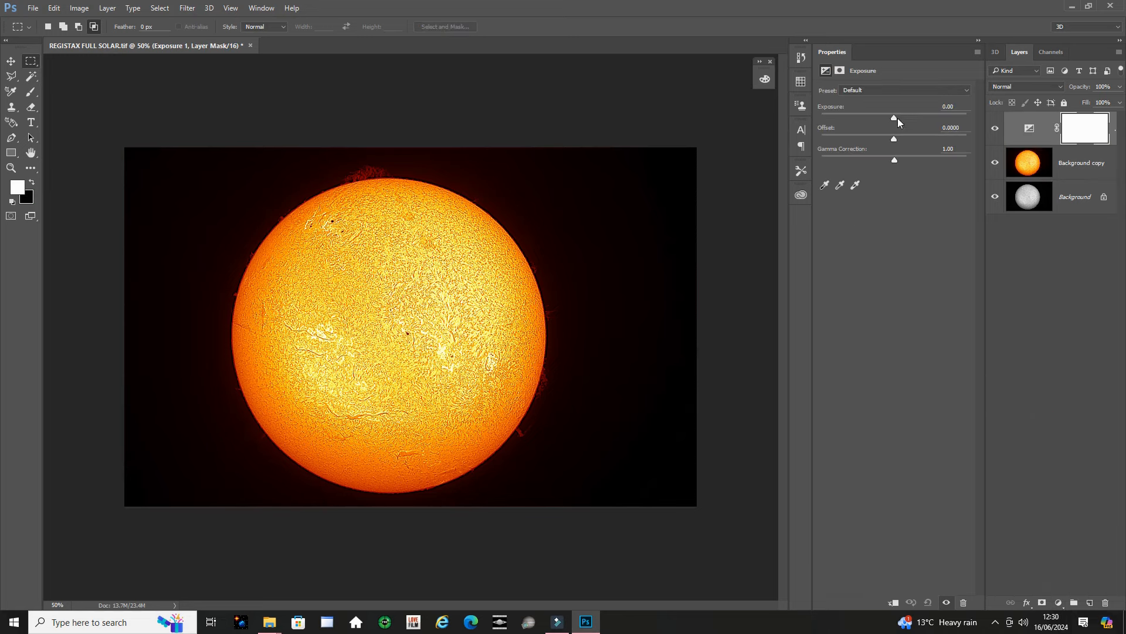
{"action": "left_click_drag", "start_coordinate": [898, 122], "coordinate": [904, 124]}
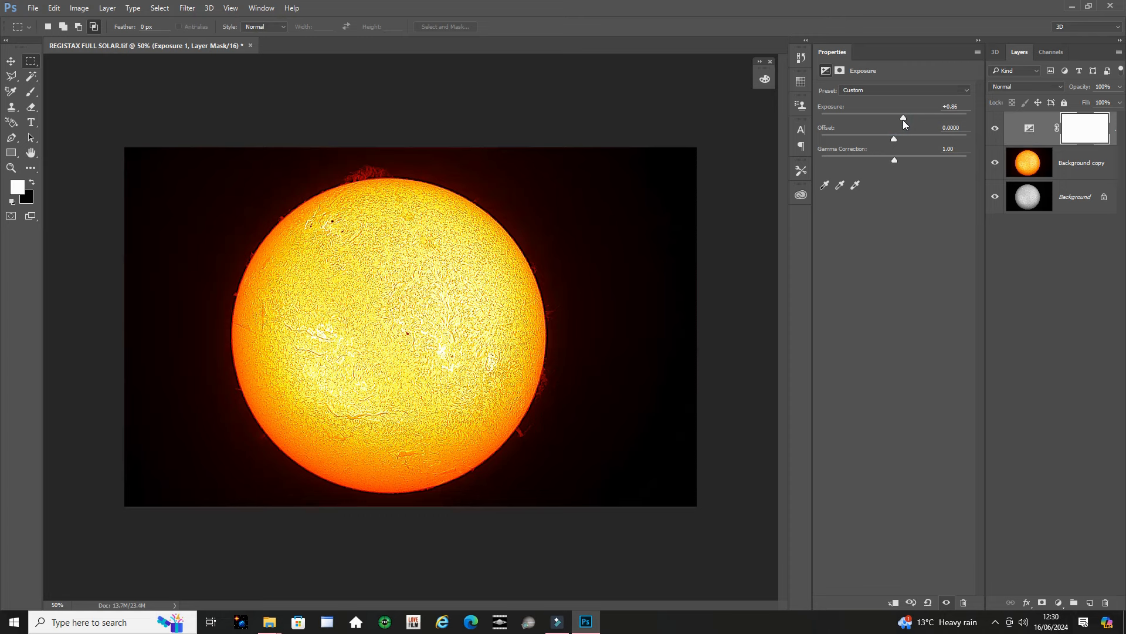
{"action": "left_click_drag", "start_coordinate": [904, 122], "coordinate": [902, 125]}
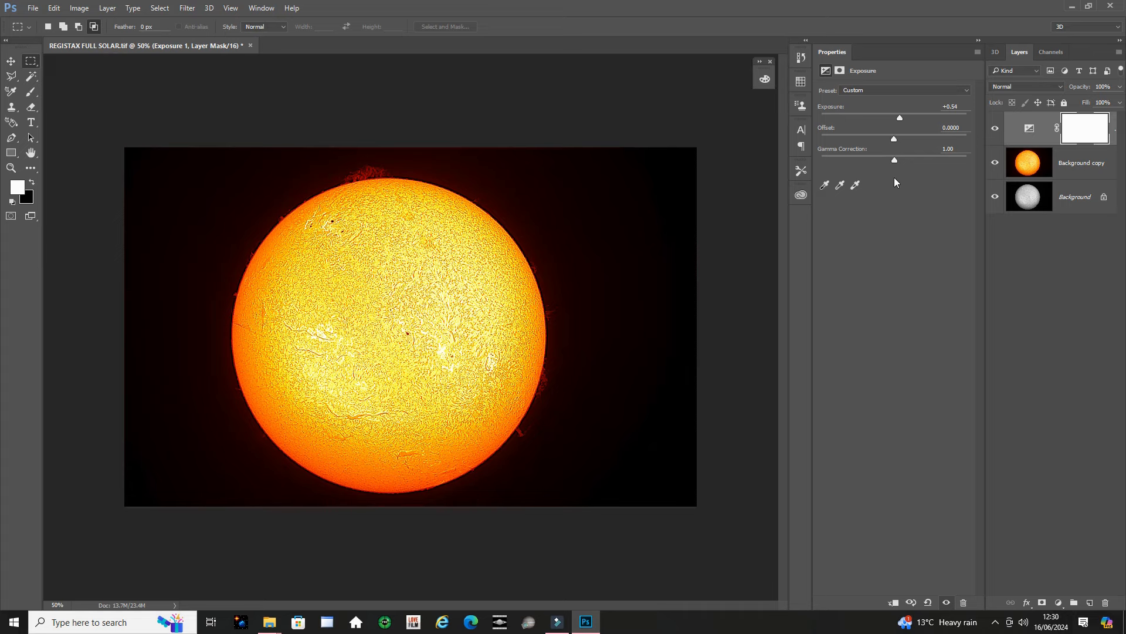
- Try gamma corrections between 0.42 and 1.67 on the Exposure adjustment
{"action": "left_click_drag", "start_coordinate": [896, 164], "coordinate": [884, 168]}
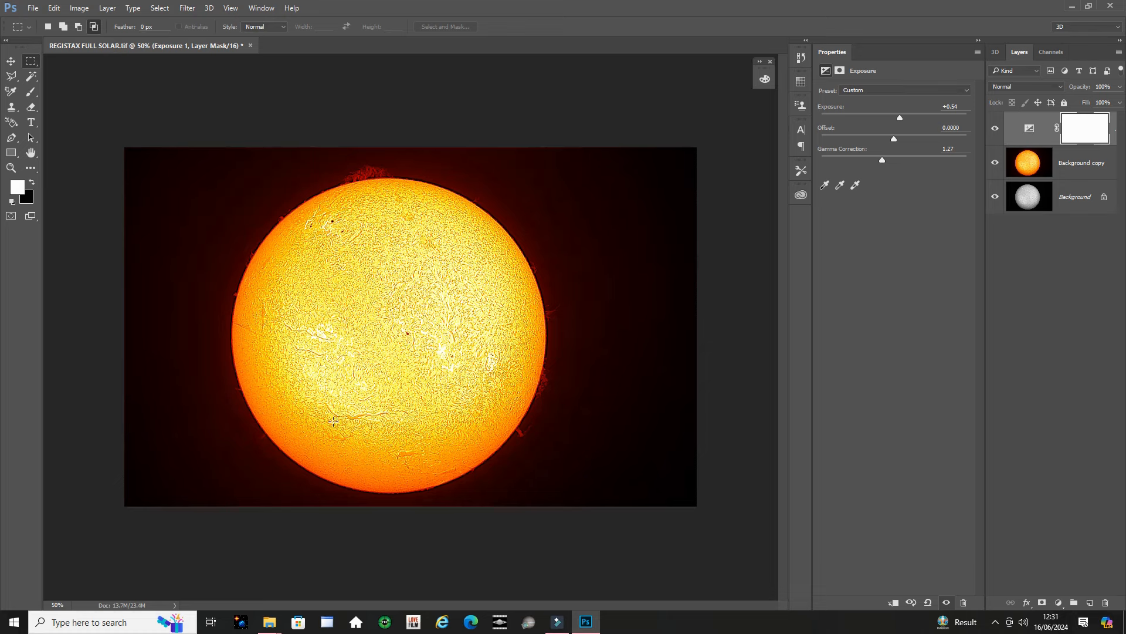
{"action": "left_click_drag", "start_coordinate": [881, 160], "coordinate": [869, 165]}
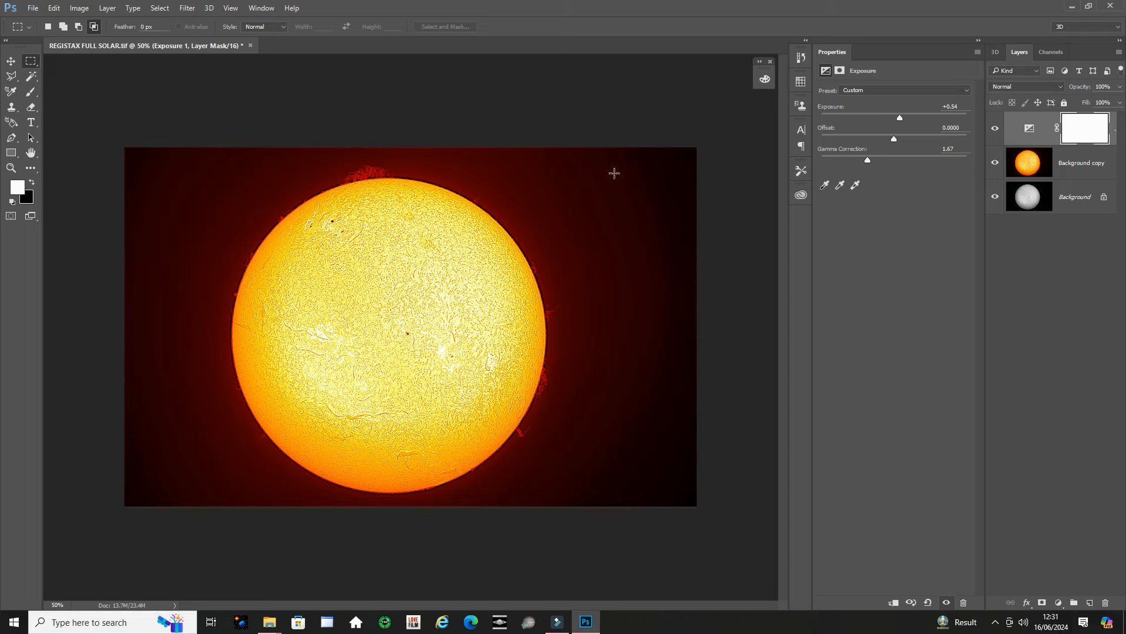
{"action": "left_click_drag", "start_coordinate": [868, 163], "coordinate": [890, 162]}
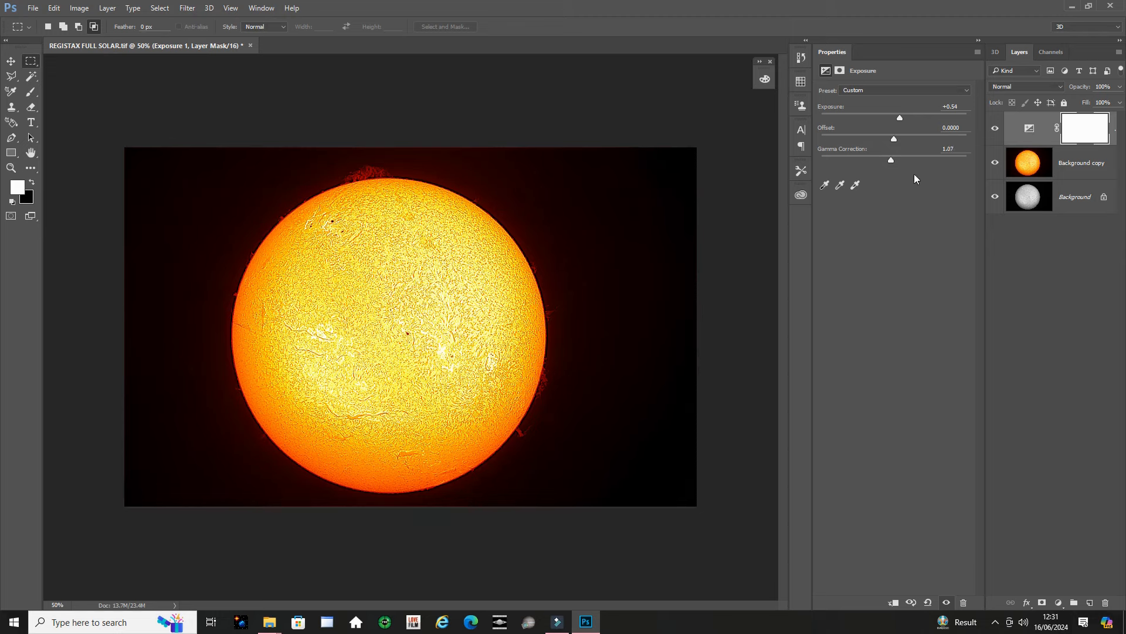
{"action": "left_click_drag", "start_coordinate": [892, 160], "coordinate": [931, 165]}
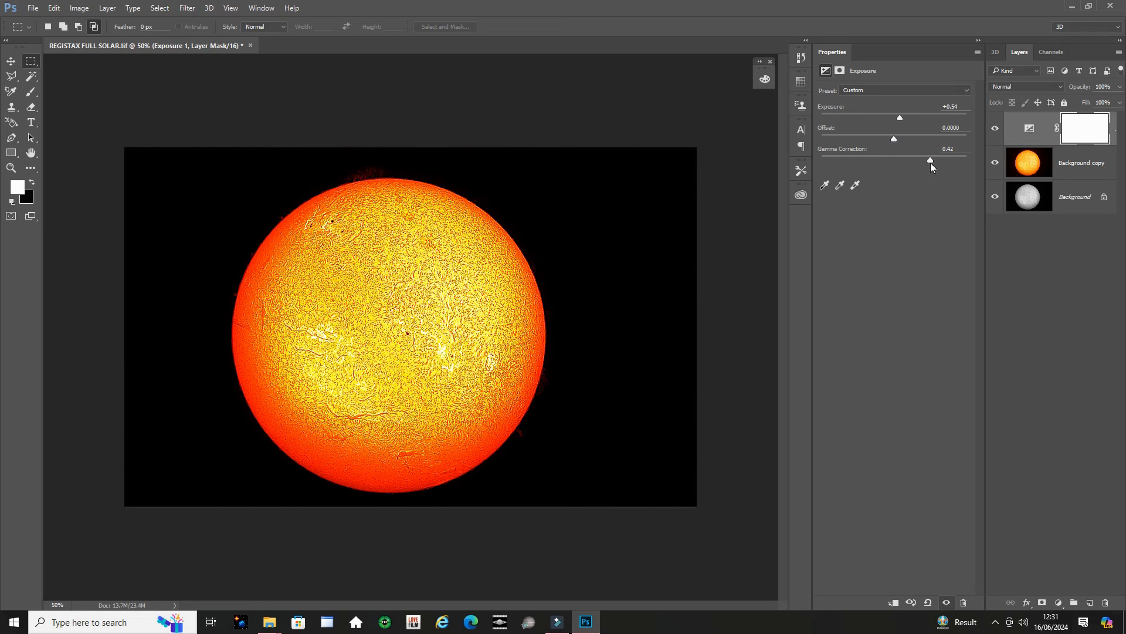
{"action": "left_click_drag", "start_coordinate": [931, 168], "coordinate": [889, 173]}
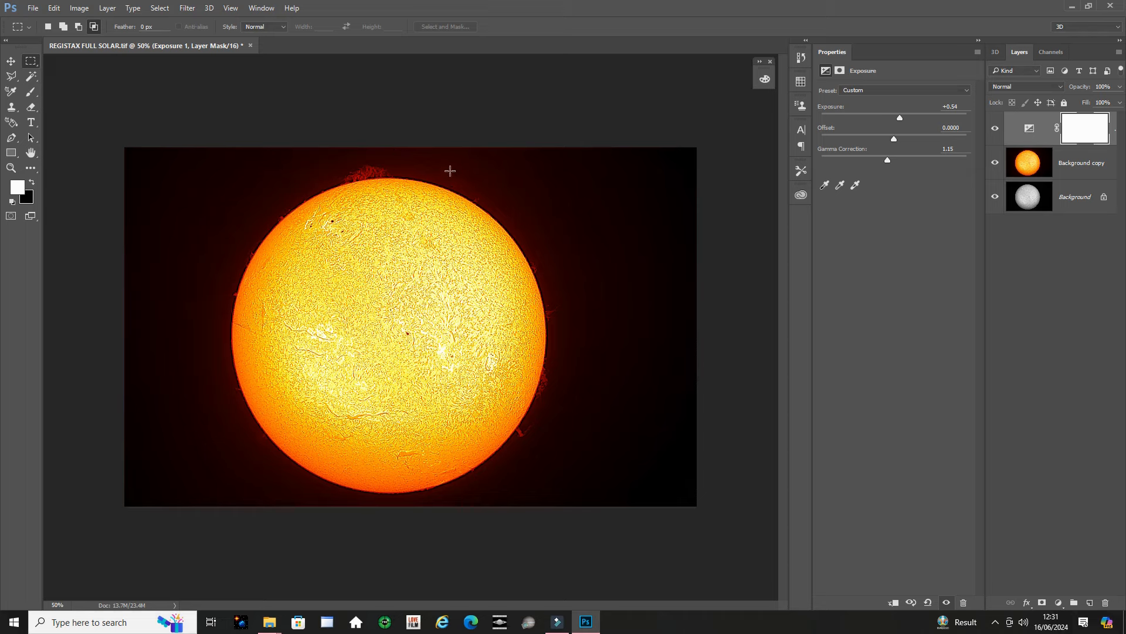
- Set the gamma correction of the Exposure adjustment to 1.06
{"action": "left_click", "coordinate": [887, 159]}
{"action": "left_click_drag", "start_coordinate": [890, 164], "coordinate": [893, 163]}
{"action": "left_click_drag", "start_coordinate": [893, 164], "coordinate": [890, 163]}
{"action": "left_click_drag", "start_coordinate": [891, 159], "coordinate": [892, 159]}
- Set the exposure to +0.65 and hide the Exposure adjustment to compare the image without it
{"action": "left_click_drag", "start_coordinate": [900, 121], "coordinate": [907, 121]}
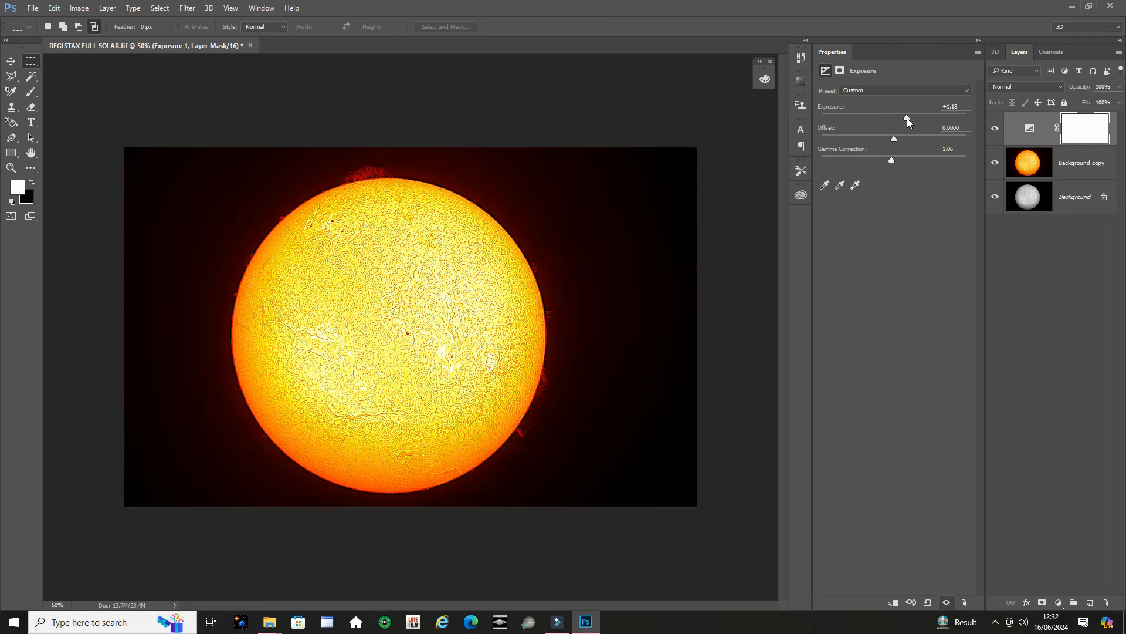
{"action": "left_click_drag", "start_coordinate": [908, 122], "coordinate": [909, 121]}
{"action": "left_click_drag", "start_coordinate": [910, 120], "coordinate": [905, 121]}
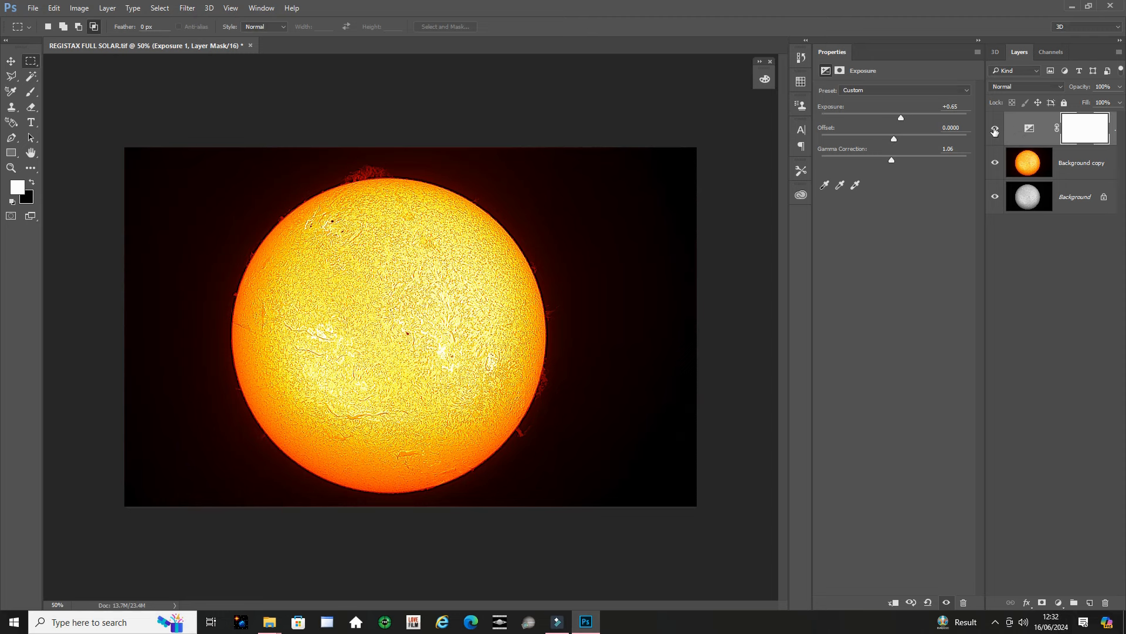
{"action": "left_click", "coordinate": [996, 130]}
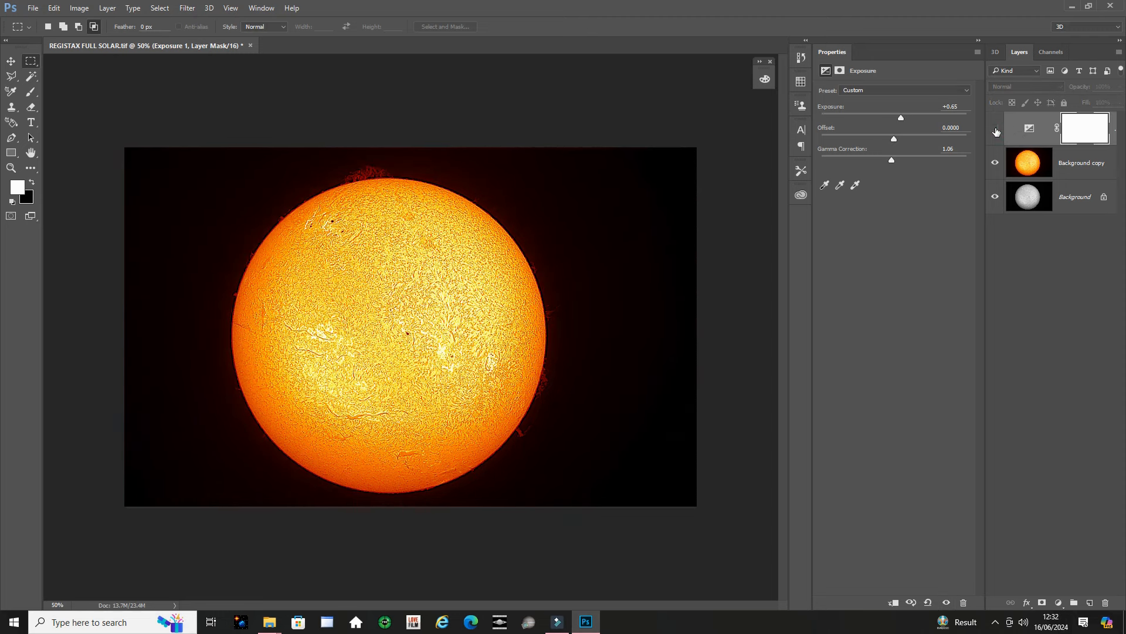
- Set the exposure to +0.54 while comparing the image with and without the Exposure adjustment
{"action": "left_click", "coordinate": [996, 129]}
{"action": "left_click", "coordinate": [996, 129]}
{"action": "left_click", "coordinate": [996, 129]}
{"action": "left_click", "coordinate": [995, 129]}
{"action": "left_click", "coordinate": [996, 129]}
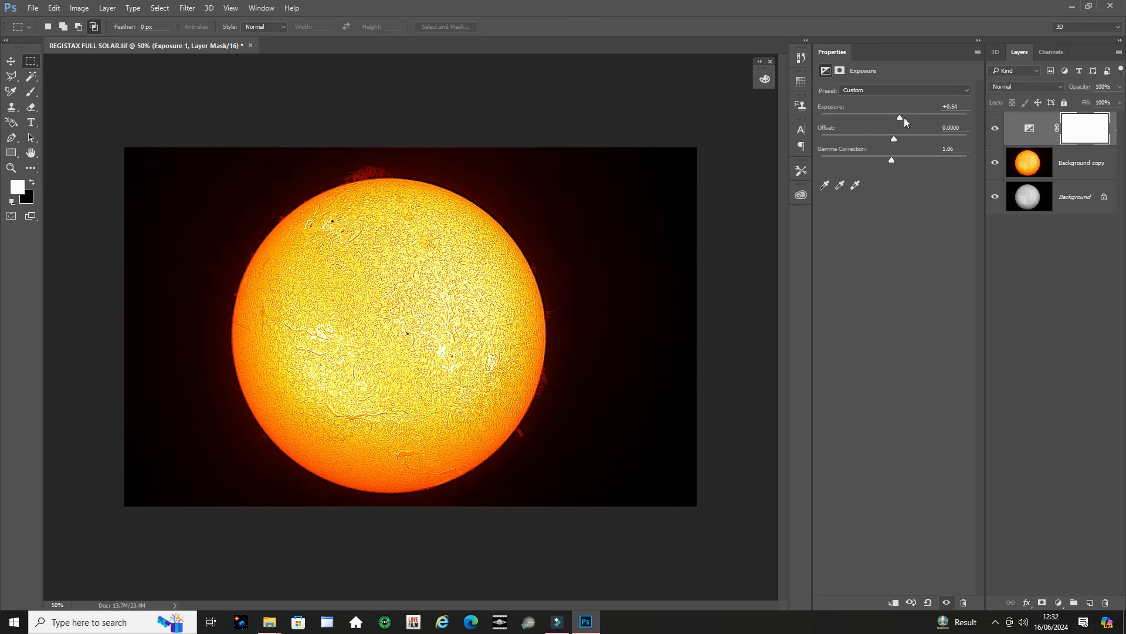
- Hide and show the Exposure adjustment once more, and merge it into the Background copy layer
{"action": "left_click", "coordinate": [996, 129]}
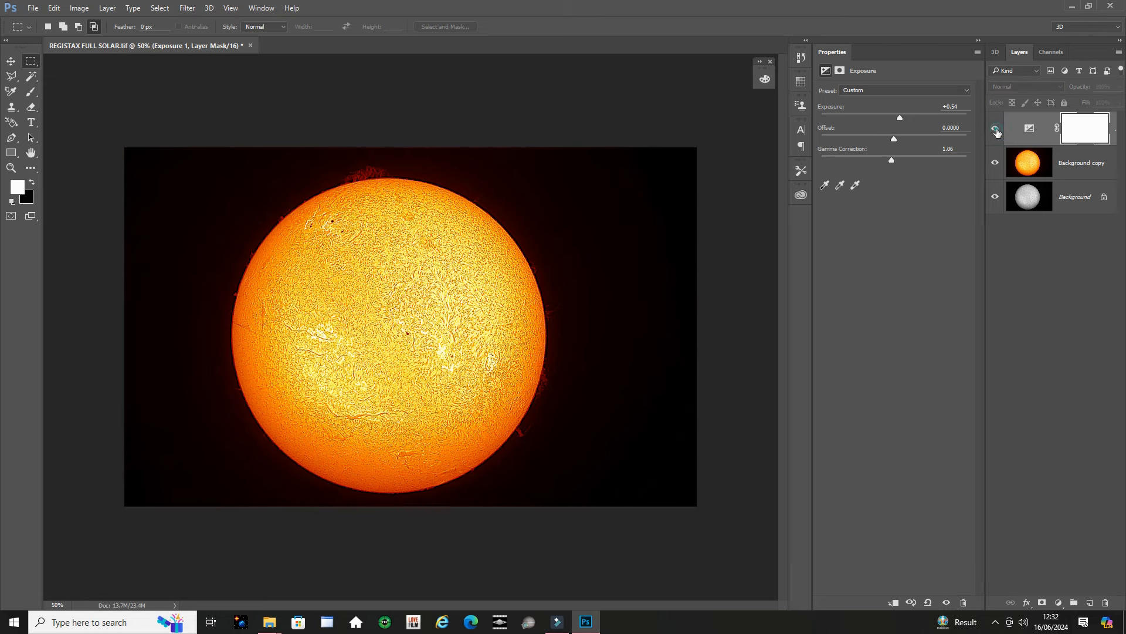
{"action": "left_click", "coordinate": [995, 130]}
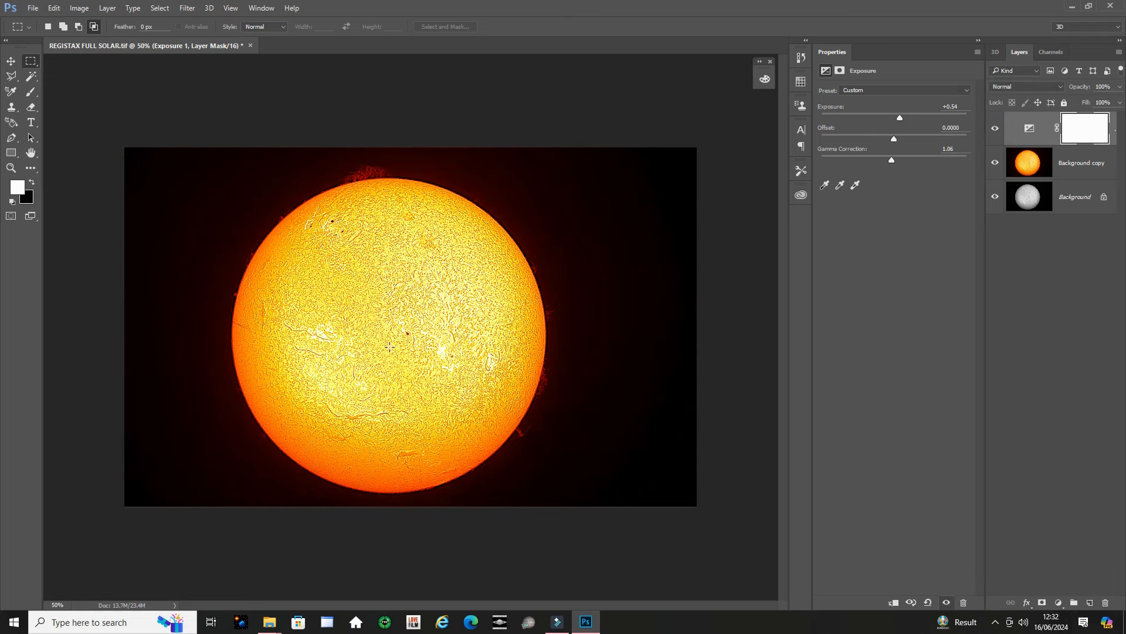
{"action": "left_click", "coordinate": [1031, 133]}
{"action": "key", "text": "Delete"}
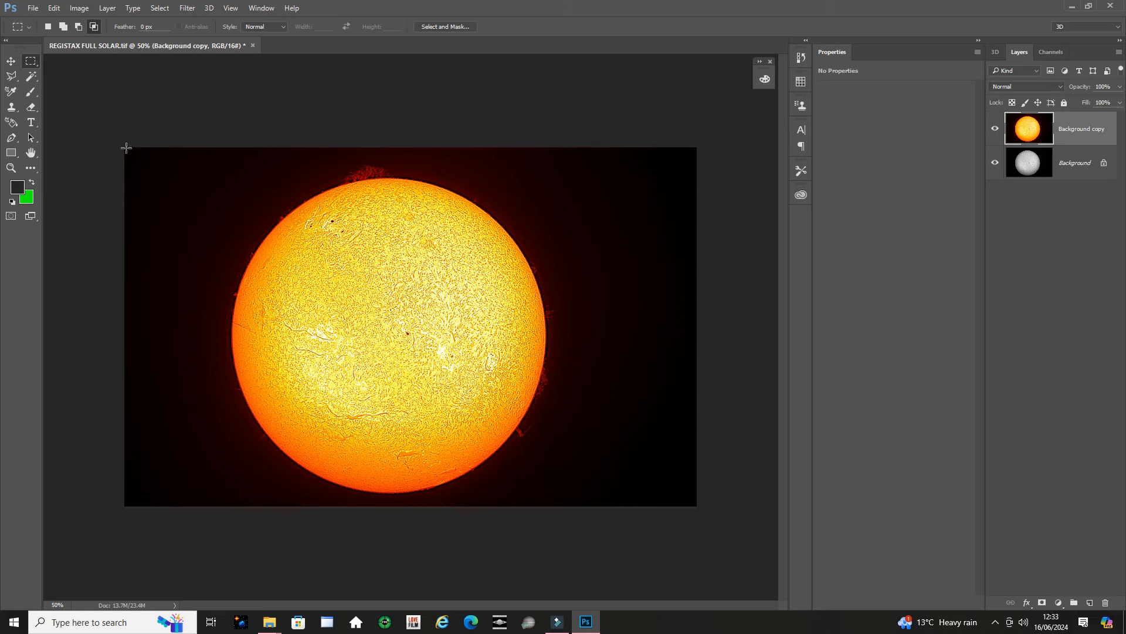
{"action": "left_click_drag", "start_coordinate": [129, 151], "coordinate": [645, 506]}
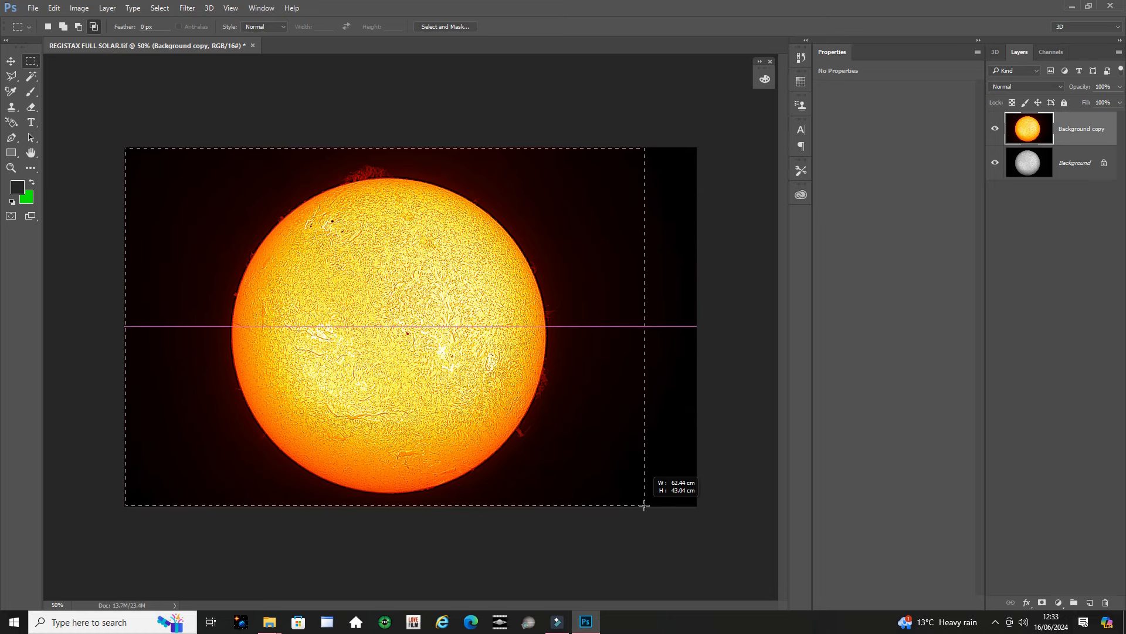
{"action": "mouse_move", "coordinate": [644, 506]}
{"action": "left_mouse_down"}
{"action": "mouse_move", "coordinate": [621, 499]}
{"action": "mouse_move", "coordinate": [649, 503]}
{"action": "mouse_move", "coordinate": [634, 498]}
{"action": "left_mouse_up"}
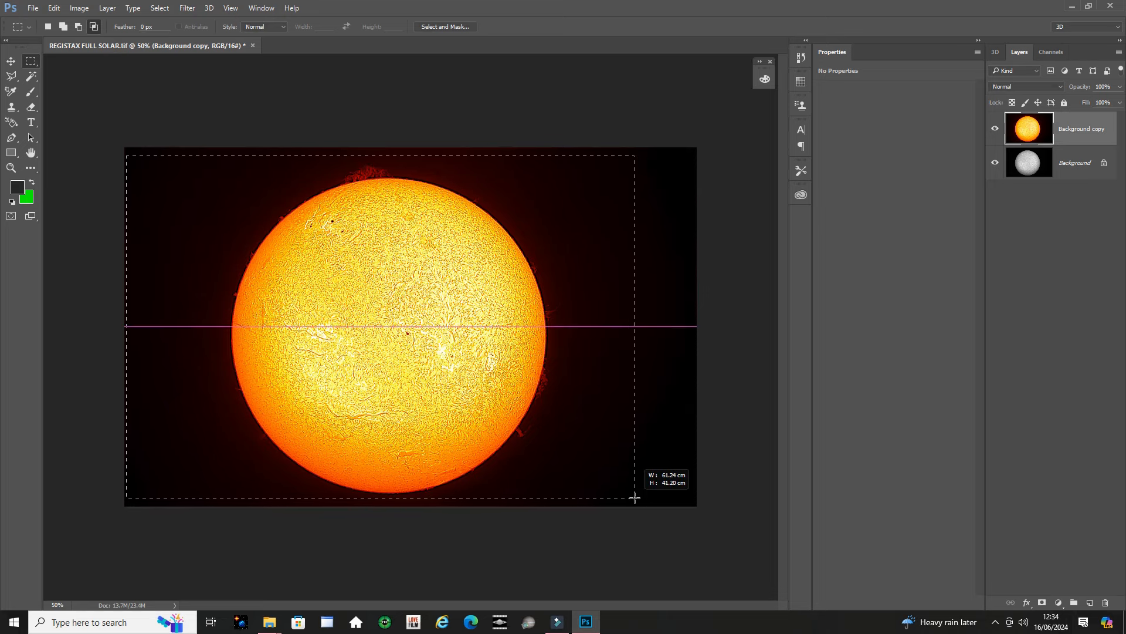
{"action": "left_click_drag", "start_coordinate": [634, 498], "coordinate": [635, 503]}
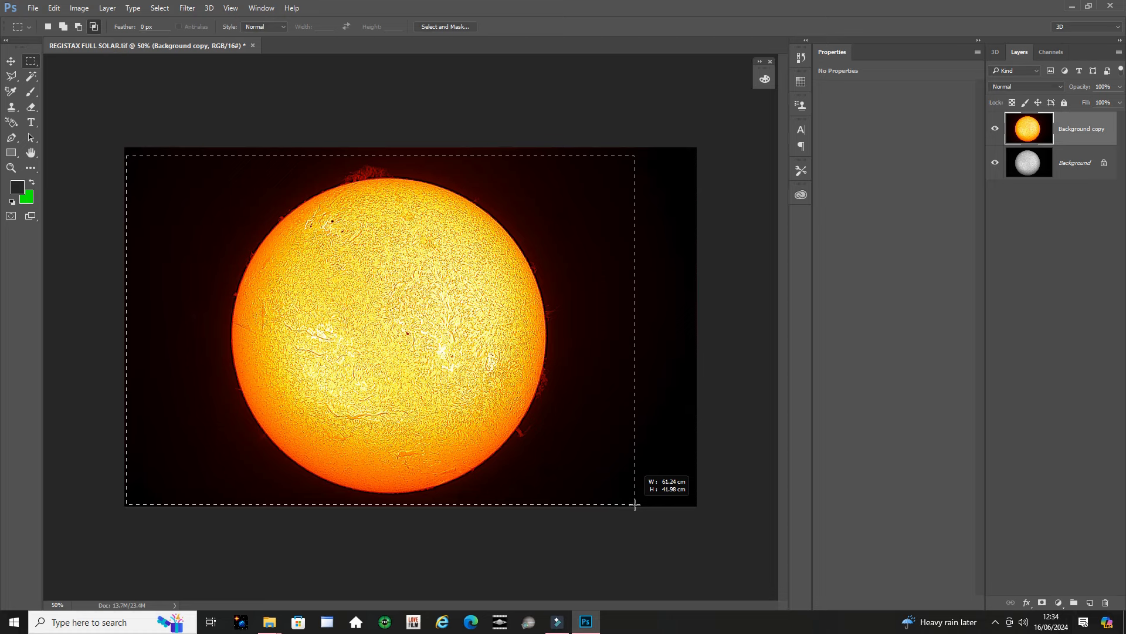
{"action": "left_click_drag", "start_coordinate": [635, 504], "coordinate": [635, 505]}
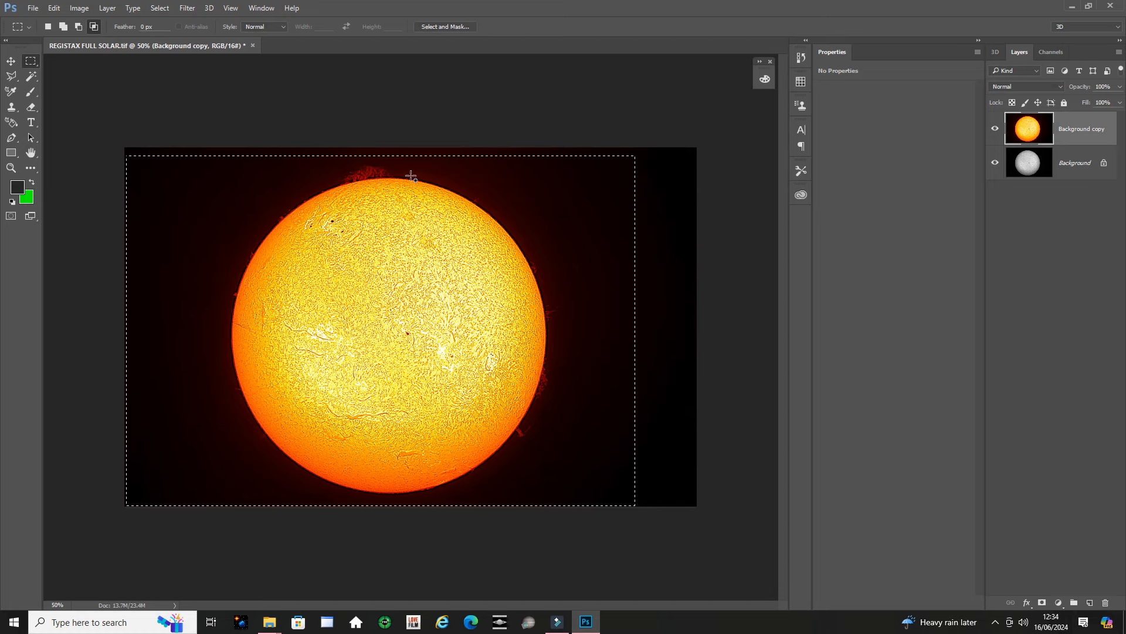
{"action": "left_click", "coordinate": [144, 62]}
- Select a rectangle about 64.35 by 42.33 cm around the sun, crop the image to it and clear the selection
{"action": "left_click_drag", "start_coordinate": [632, 433], "coordinate": [659, 516]}
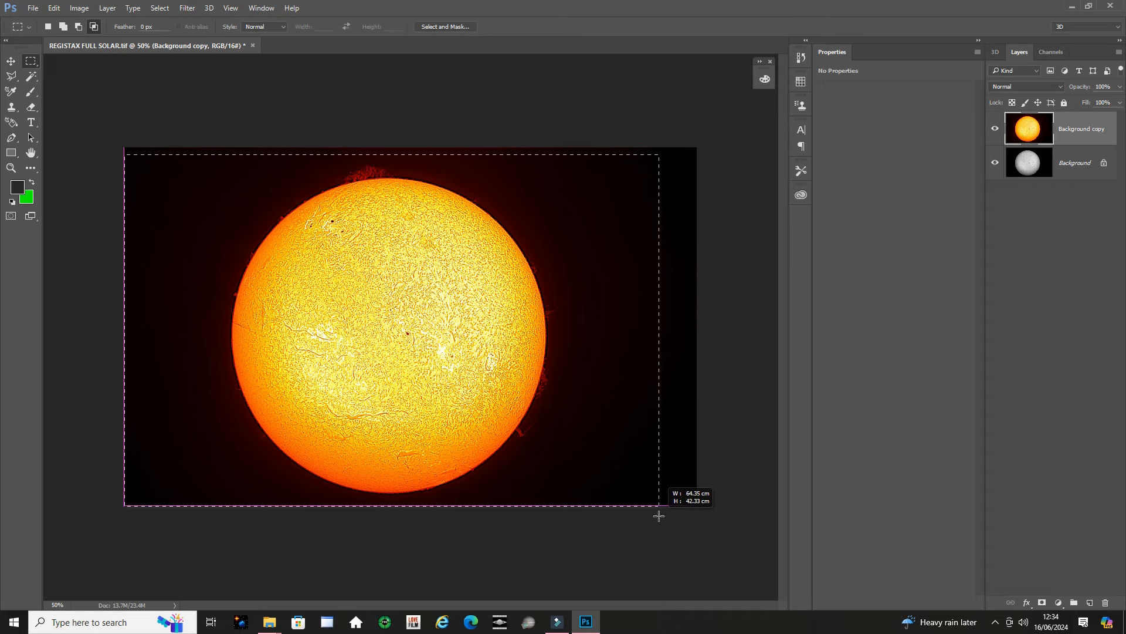
{"action": "left_click_drag", "start_coordinate": [659, 516], "coordinate": [659, 517]}
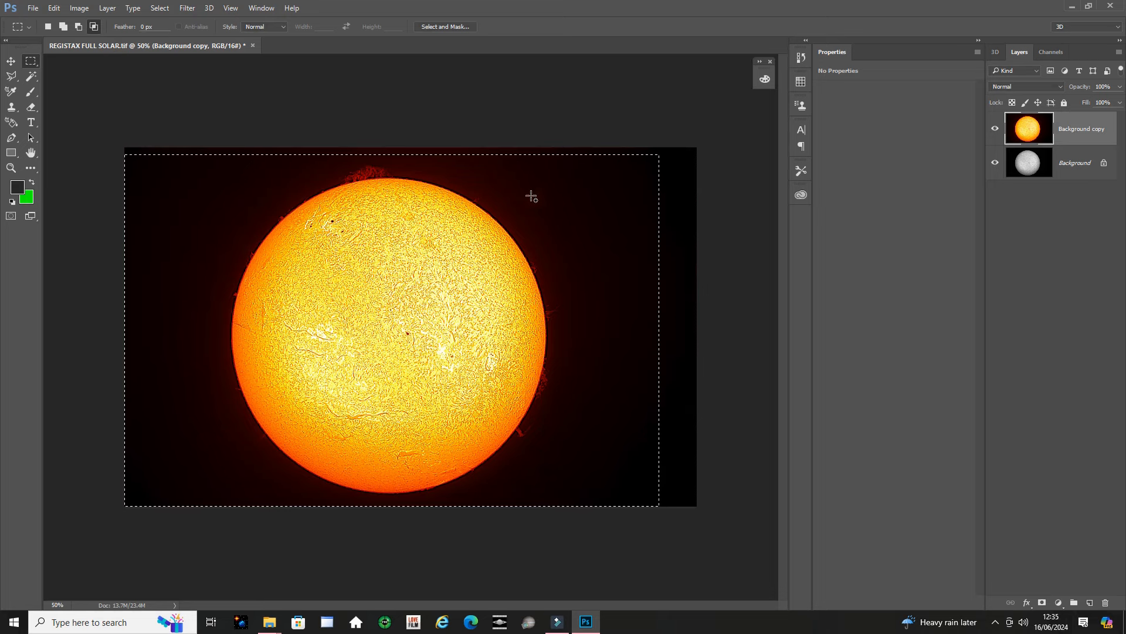
{"action": "left_click", "coordinate": [59, 9]}
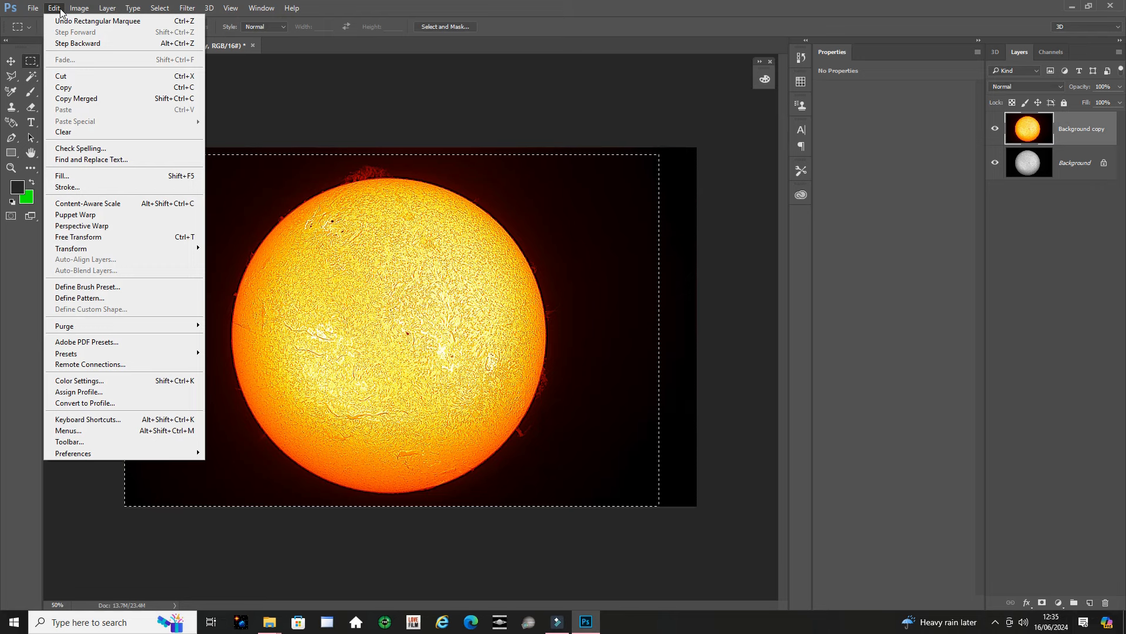
{"action": "mouse_move", "coordinate": [69, 9]}
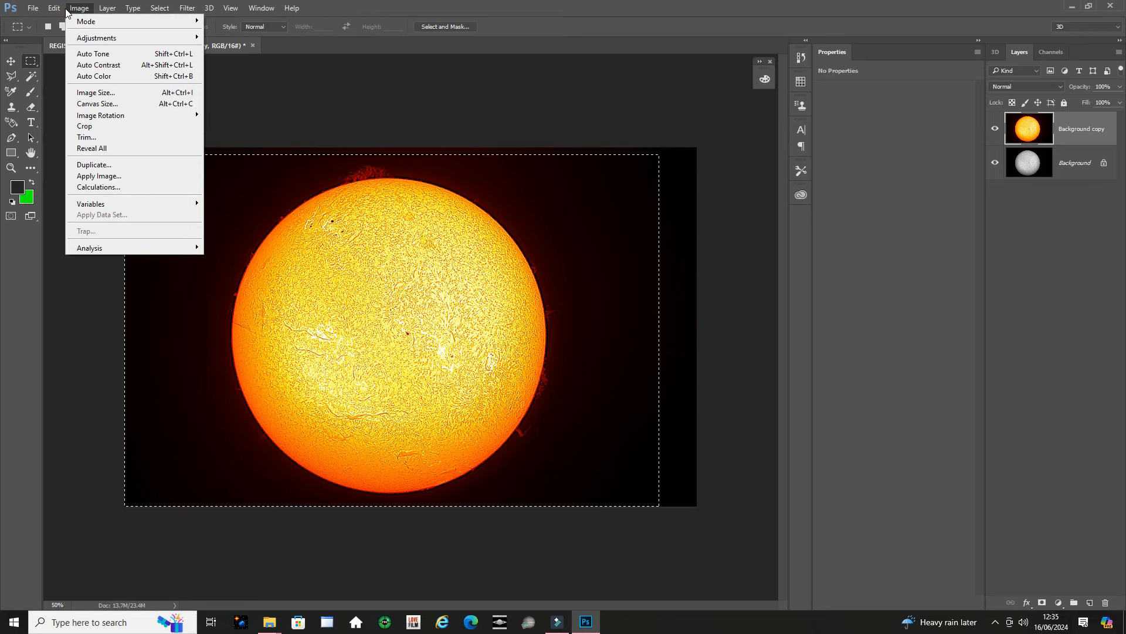
{"action": "left_click", "coordinate": [81, 9]}
{"action": "left_click", "coordinate": [82, 10]}
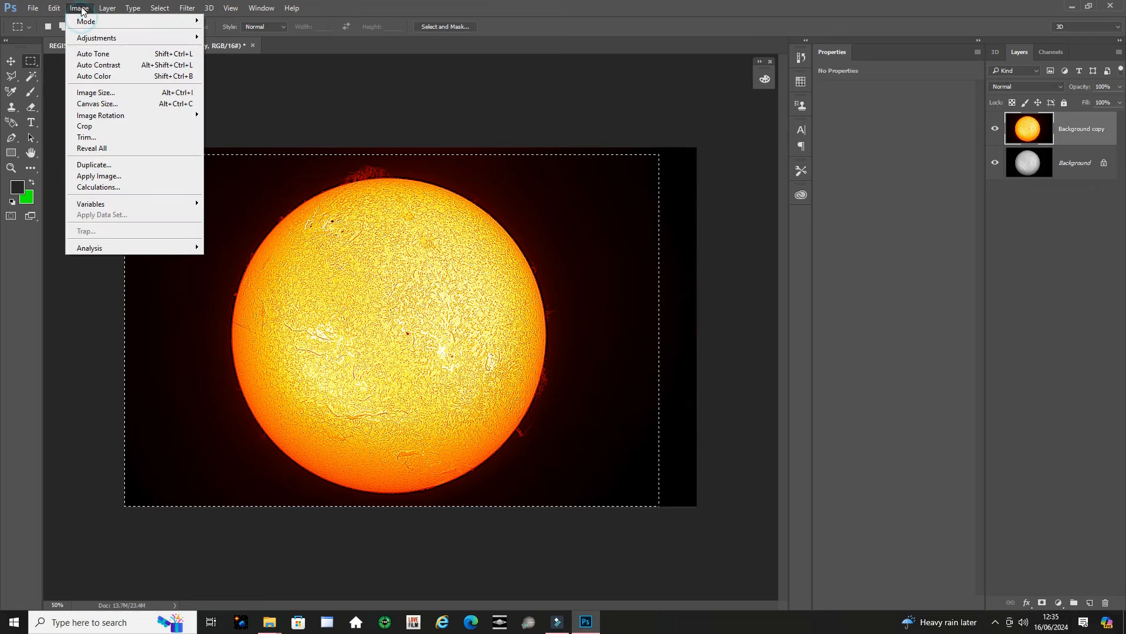
{"action": "left_click", "coordinate": [104, 126]}
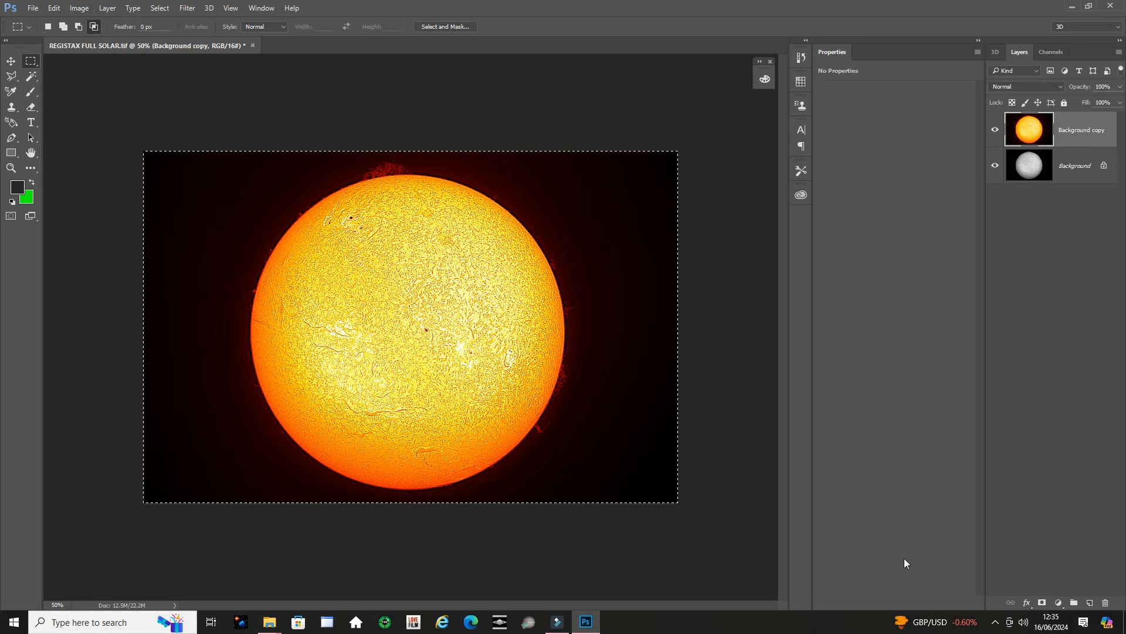
{"action": "left_click", "coordinate": [723, 296]}
- Try a resolution of 300 pixels per inch in the Image Size settings
{"action": "left_click", "coordinate": [231, 8]}
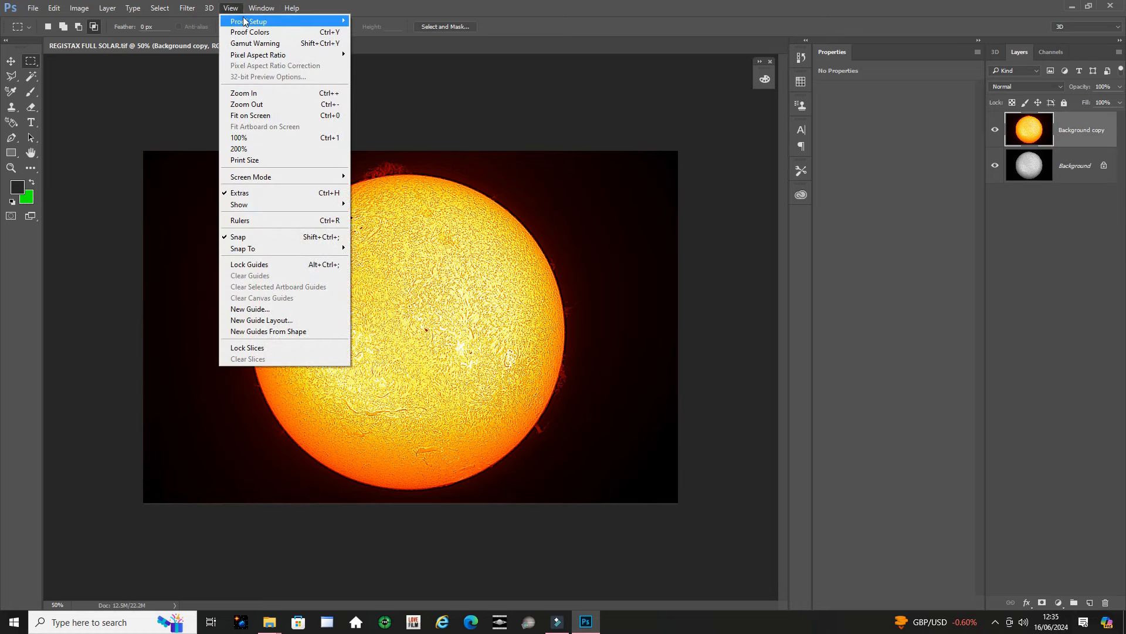
{"action": "left_click", "coordinate": [53, 9]}
{"action": "left_click", "coordinate": [53, 9]}
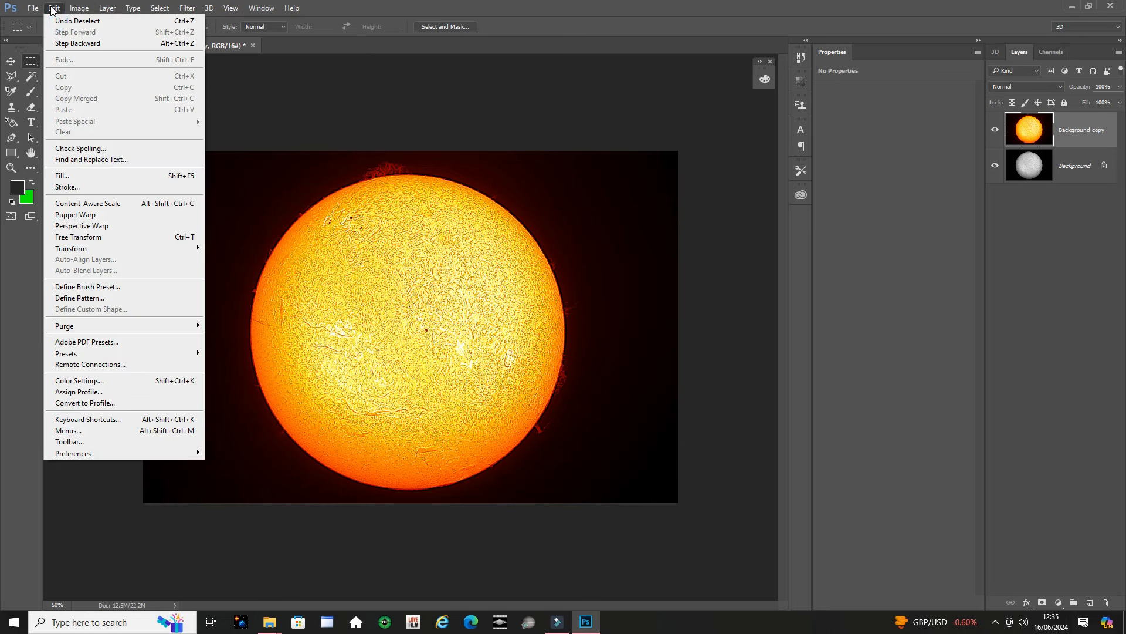
{"action": "mouse_move", "coordinate": [40, 10]}
{"action": "mouse_move", "coordinate": [75, 10]}
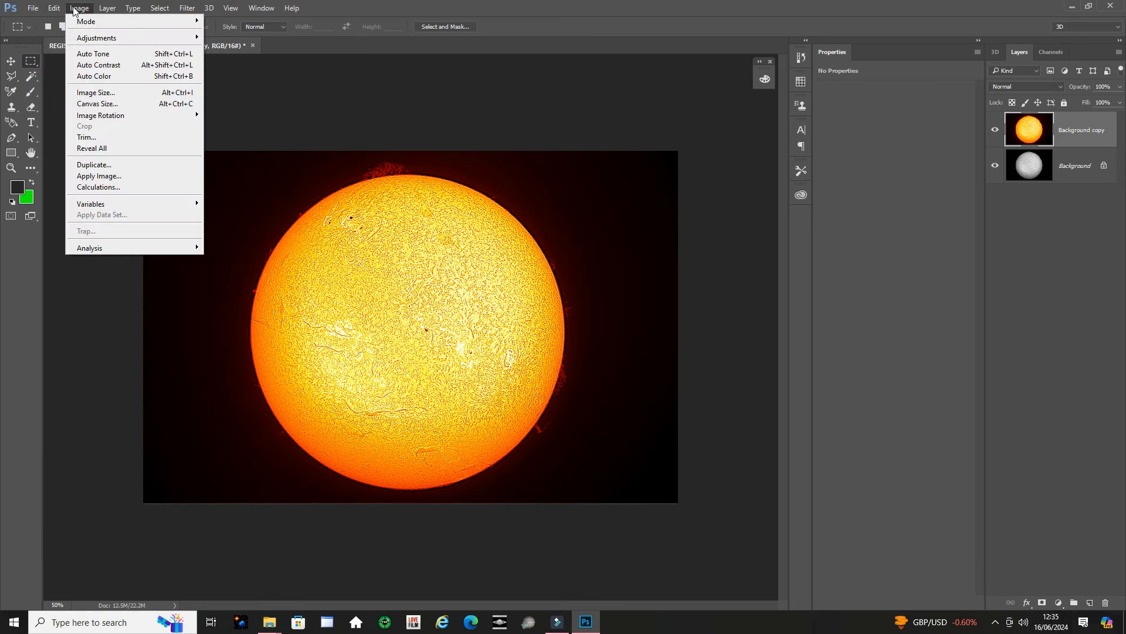
{"action": "left_click", "coordinate": [106, 92]}
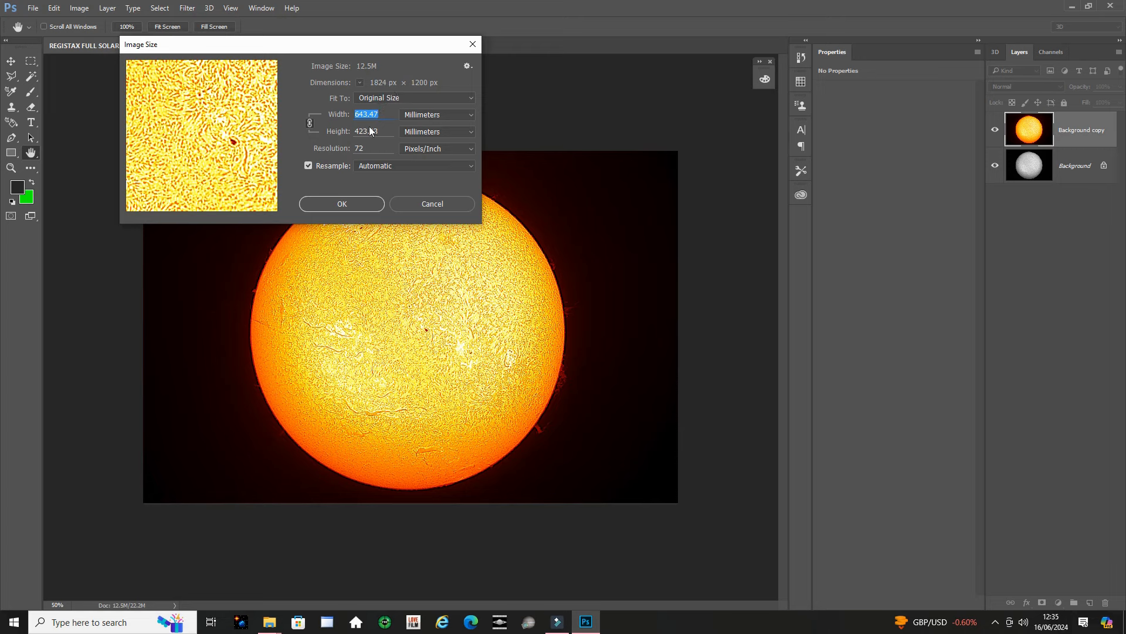
{"action": "left_click", "coordinate": [368, 149]}
{"action": "key", "text": "BackSpace"}
{"action": "key", "text": "BackSpace"}
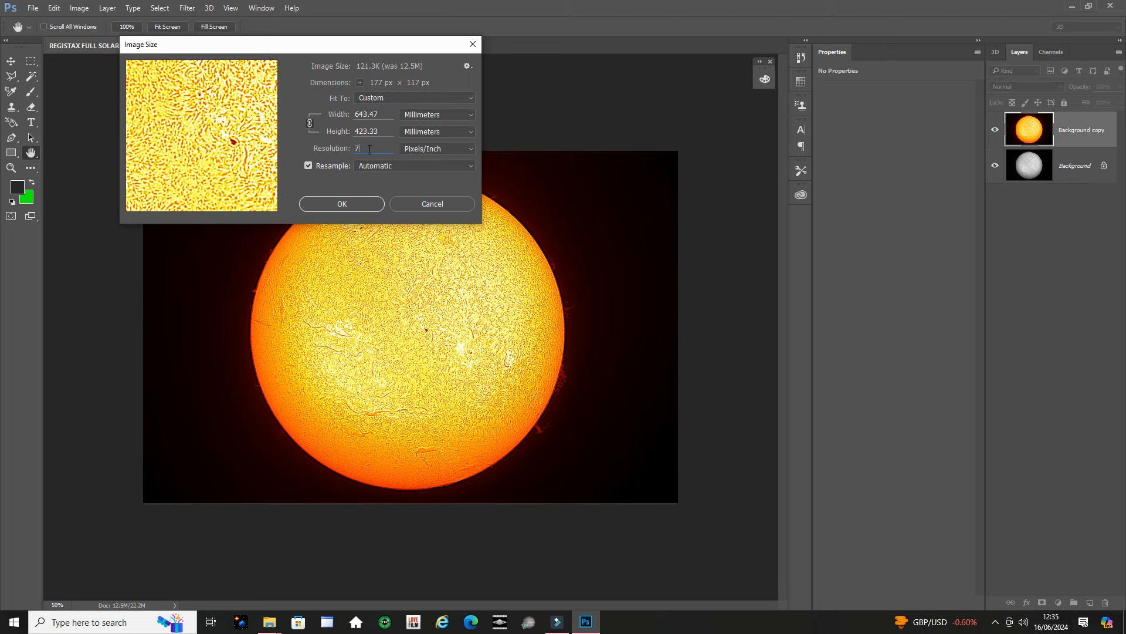
{"action": "type", "text": "300"}
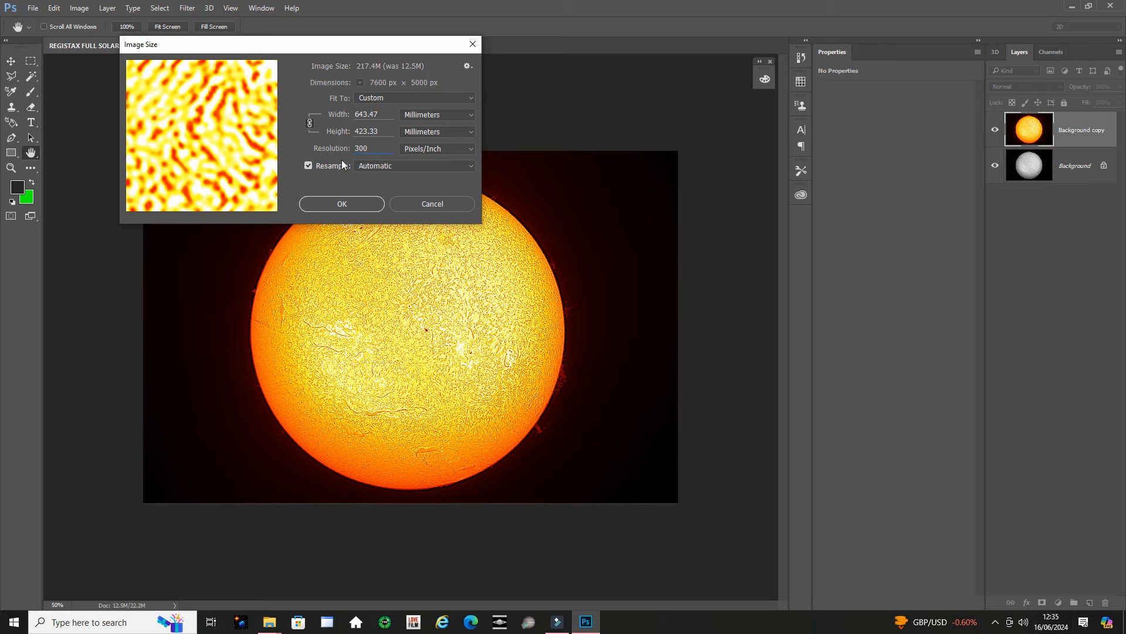
- Change the resolution to 250 pixels per inch and apply the new image size
{"action": "key", "text": "BackSpace"}
{"action": "key", "text": "BackSpace"}
{"action": "key", "text": "BackSpace"}
{"action": "type", "text": "250"}
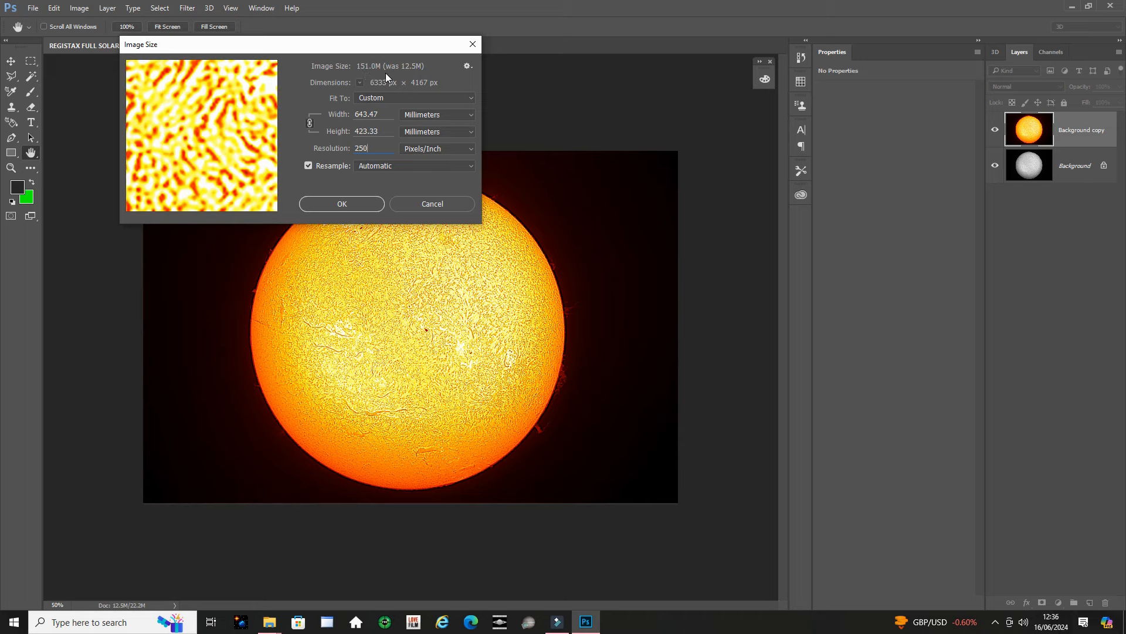
{"action": "left_click", "coordinate": [346, 205]}
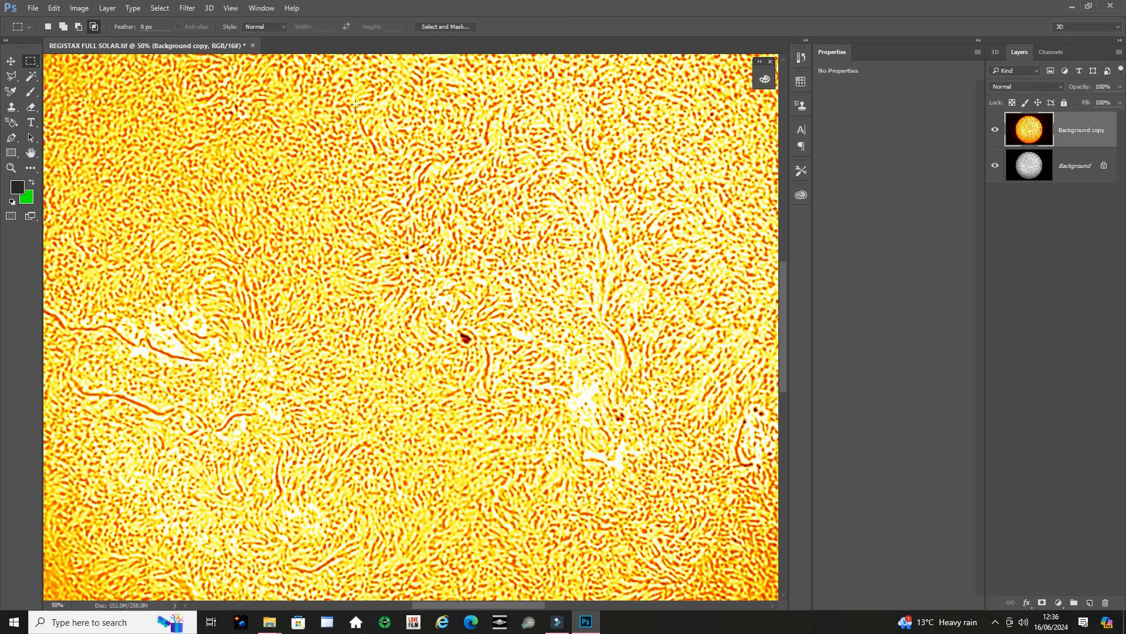
- Fit the resized image on screen, enlarge it to examine the solar detail, and return to the full view
{"action": "left_click", "coordinate": [232, 8]}
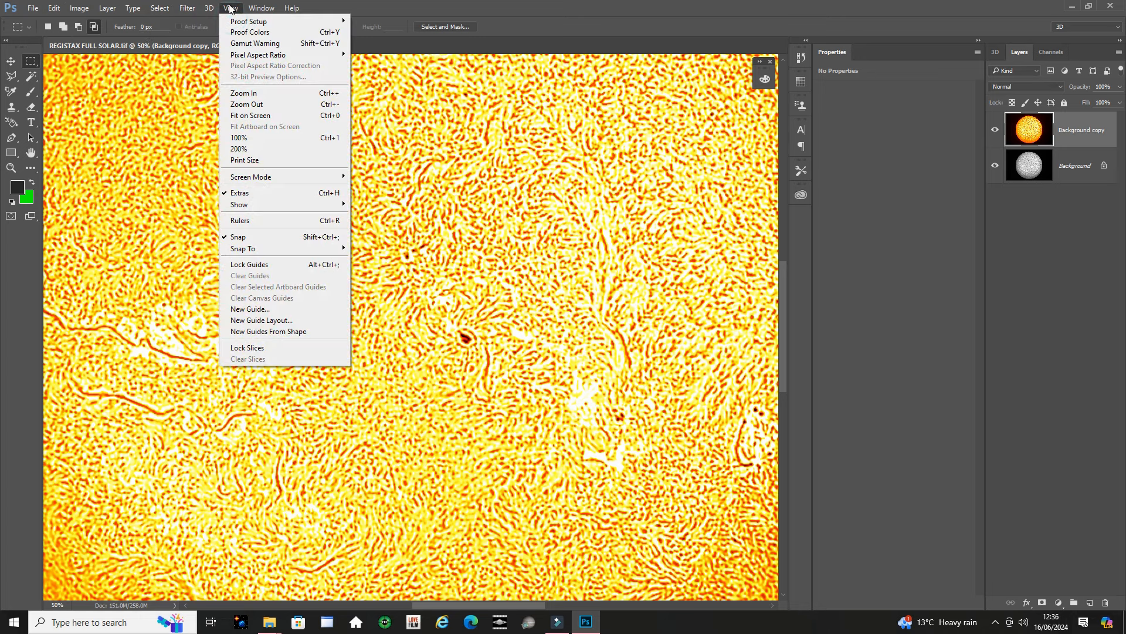
{"action": "left_click", "coordinate": [262, 113]}
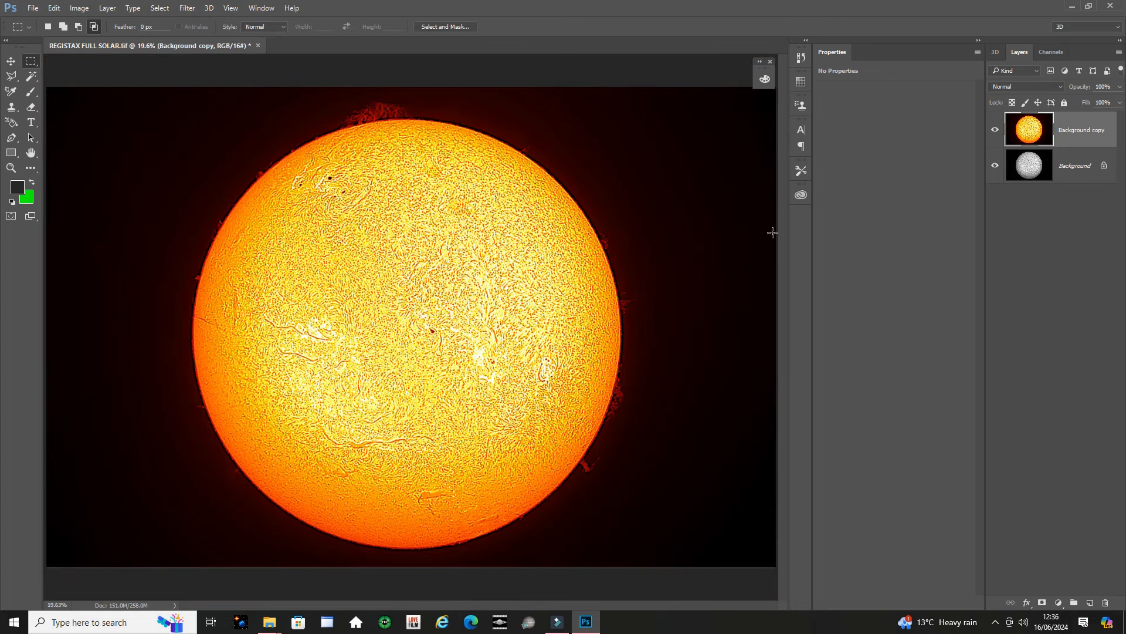
{"action": "left_click", "coordinate": [230, 9]}
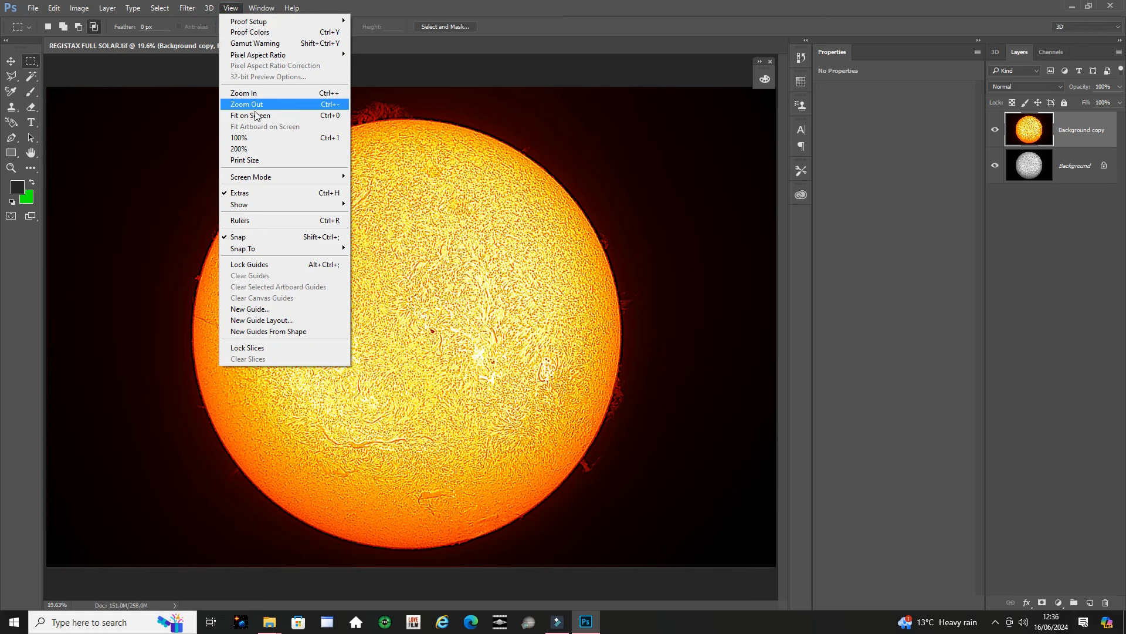
{"action": "left_click", "coordinate": [244, 93]}
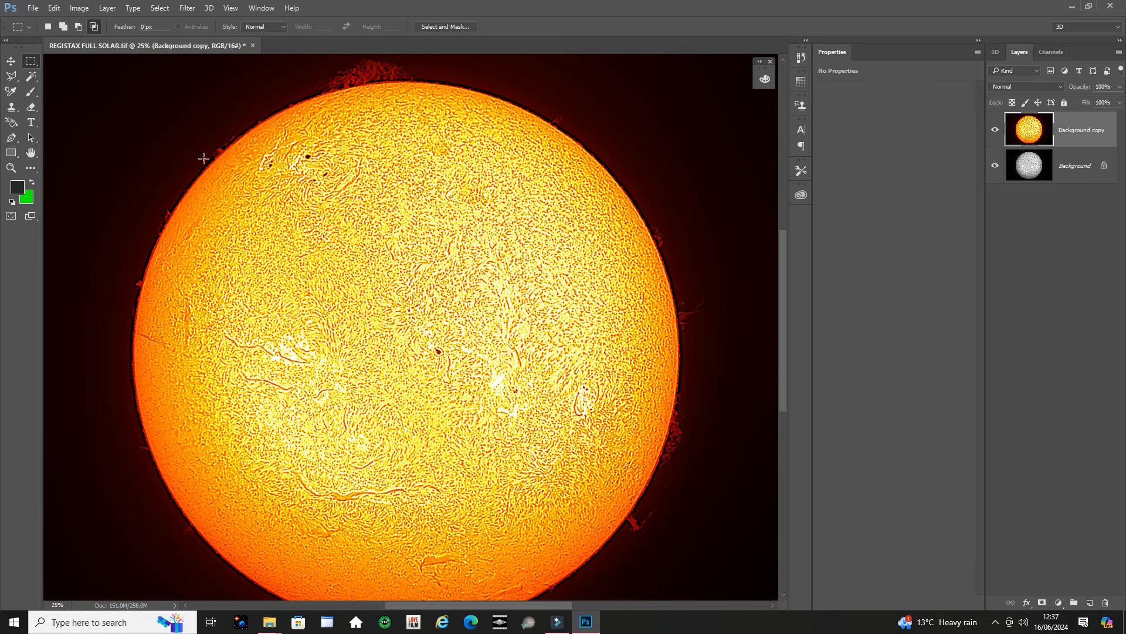
{"action": "left_click", "coordinate": [229, 9]}
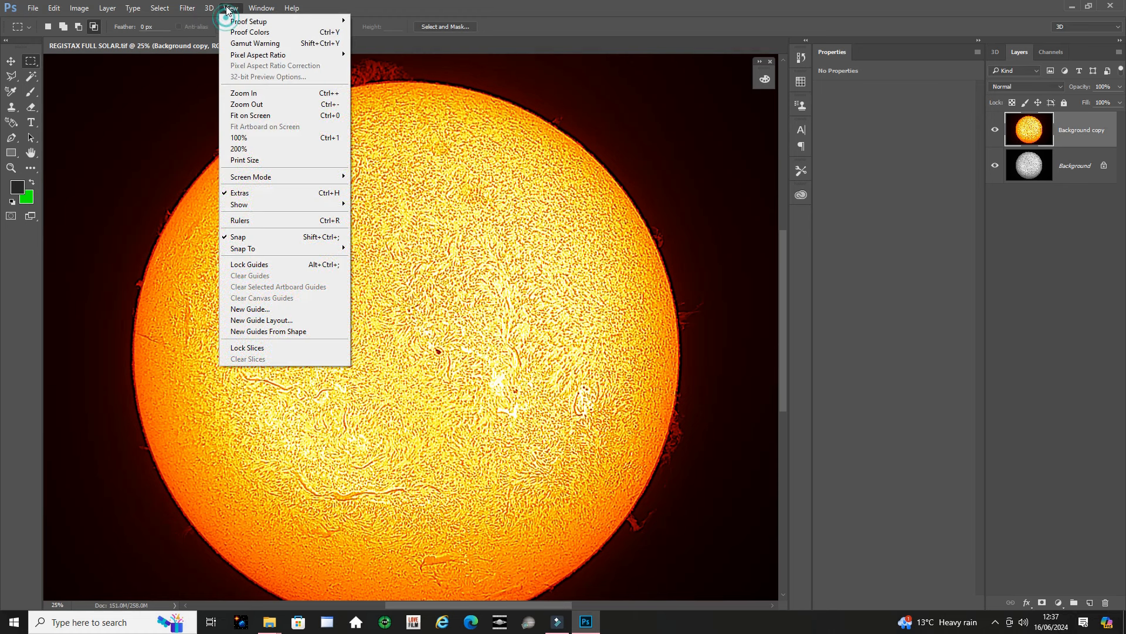
{"action": "left_click", "coordinate": [249, 116]}
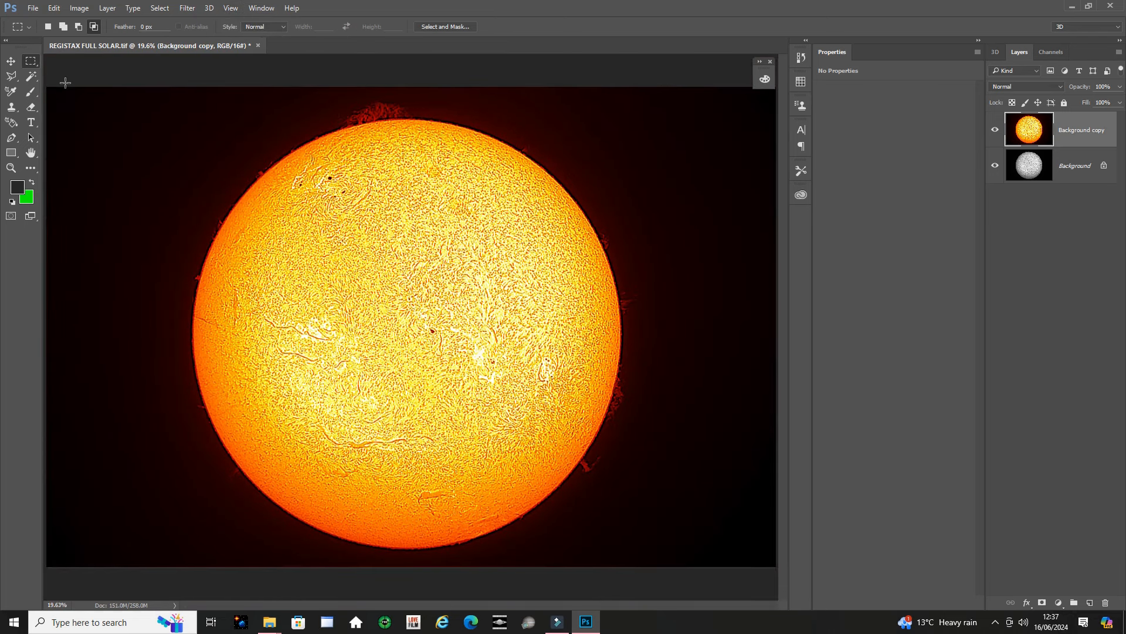
- Start a text layer in the black area near the image's lower-right corner, with 16 pt size and red colour
{"action": "left_click", "coordinate": [33, 123]}
{"action": "left_click", "coordinate": [636, 539]}
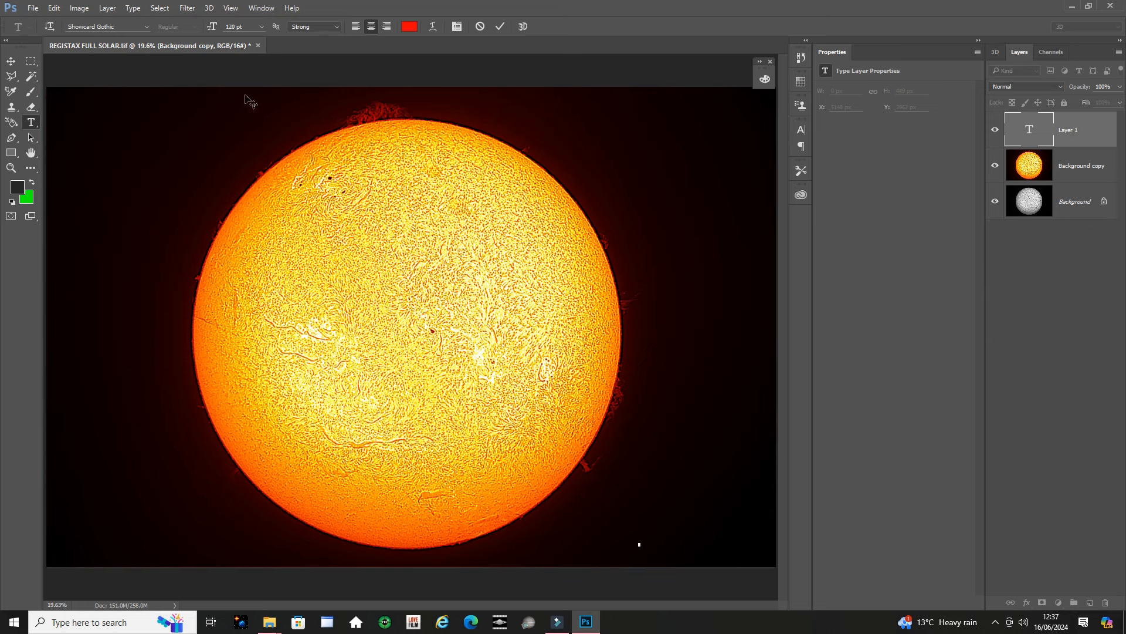
{"action": "left_click", "coordinate": [261, 27]}
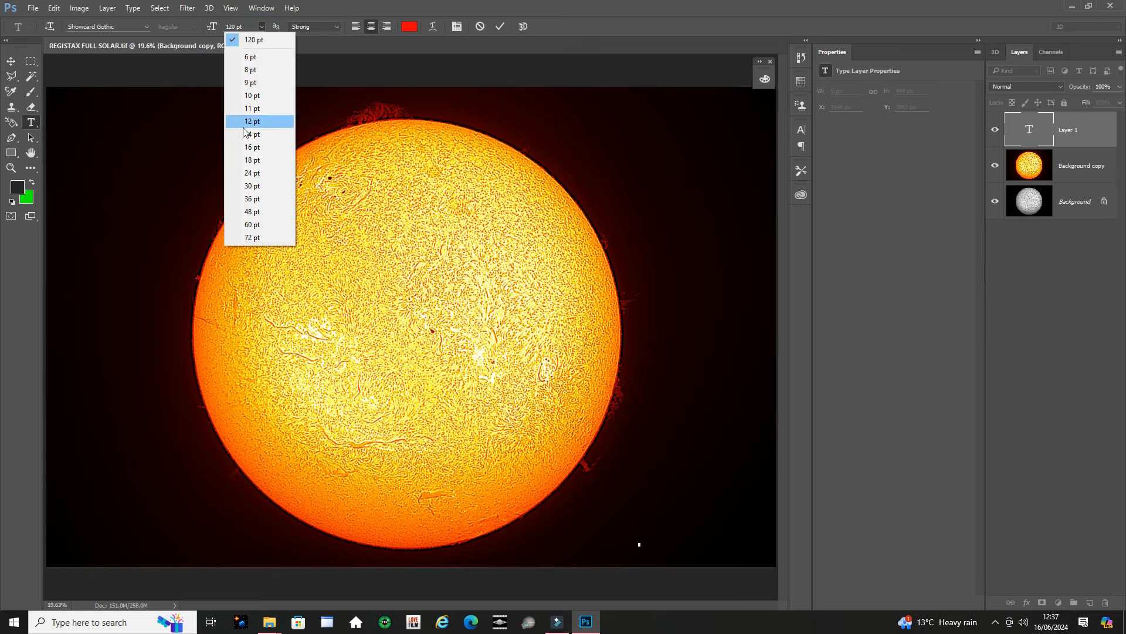
{"action": "left_click", "coordinate": [252, 146]}
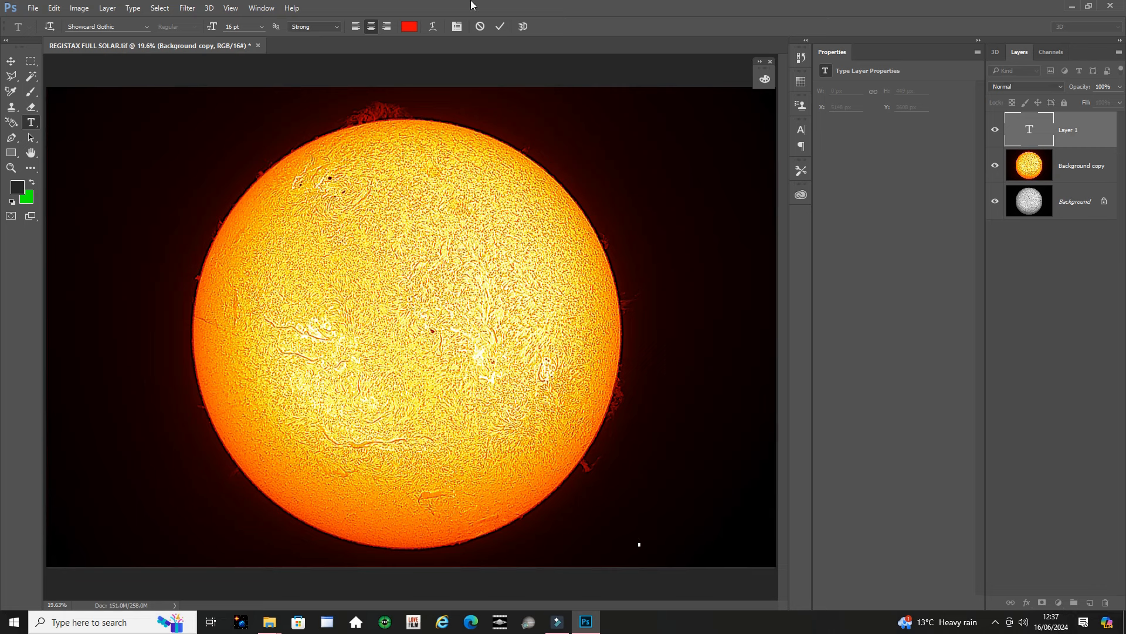
{"action": "left_click", "coordinate": [416, 30]}
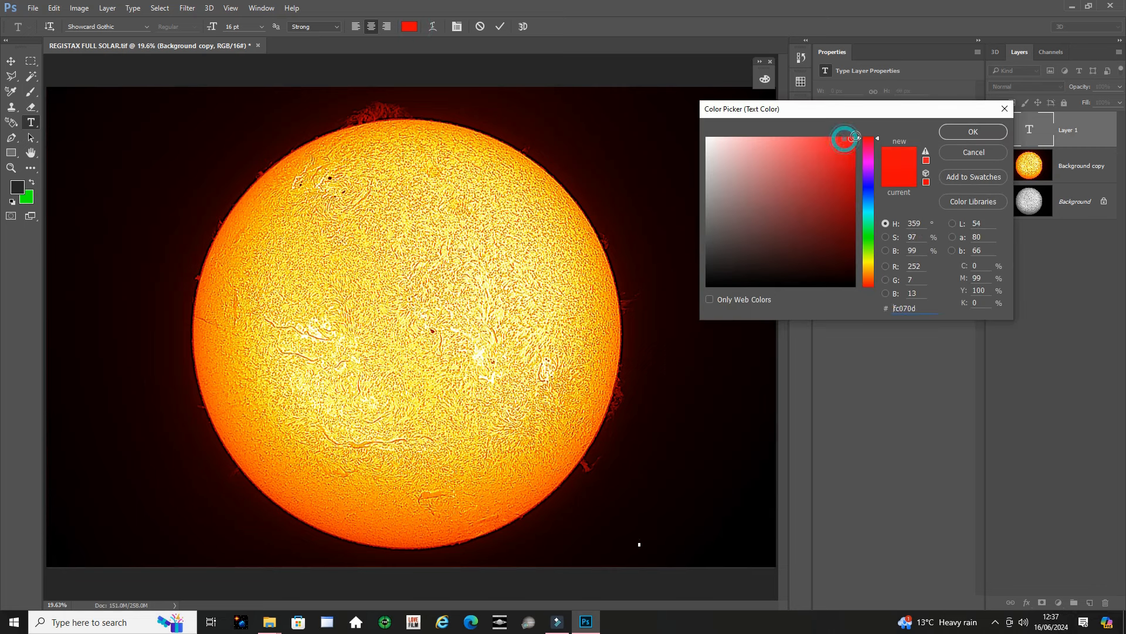
{"action": "left_click", "coordinate": [962, 133]}
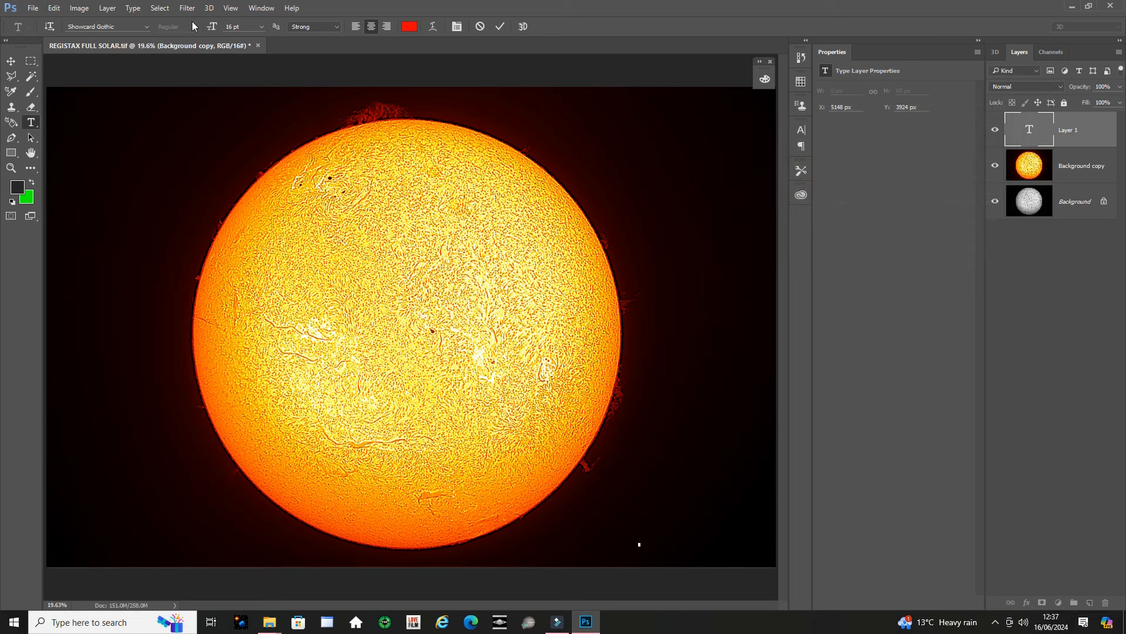
- Try type sizes of 60 pt, 120 pt and 100 pt for the new caption
{"action": "left_click", "coordinate": [148, 27]}
{"action": "left_click", "coordinate": [147, 27]}
{"action": "left_click", "coordinate": [262, 28]}
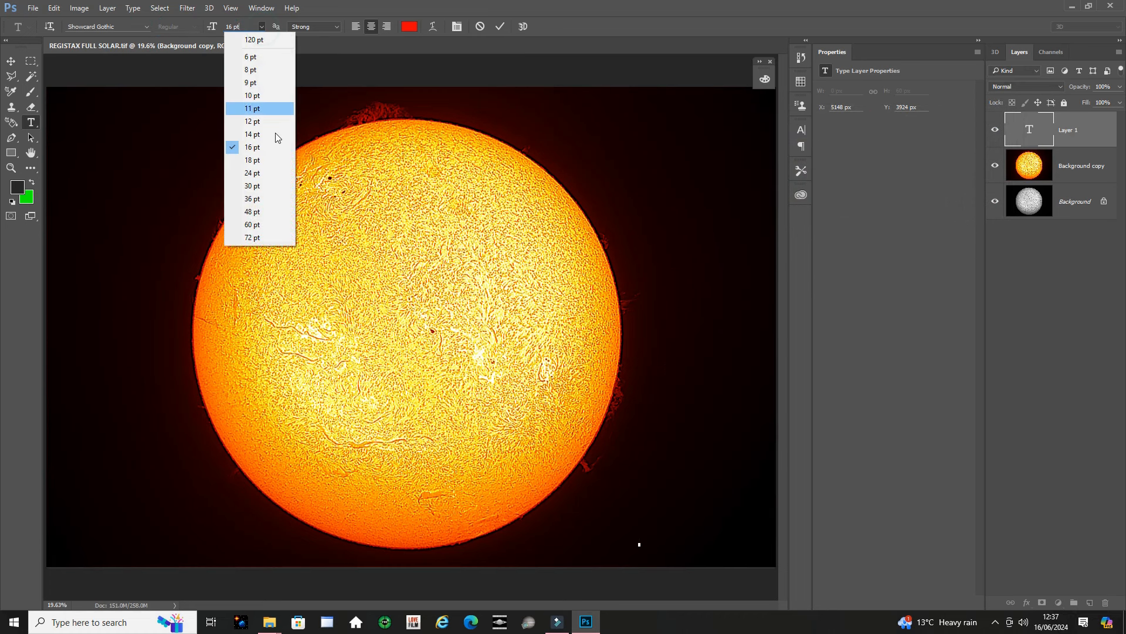
{"action": "left_click", "coordinate": [261, 225]}
{"action": "type", "text": "M"}
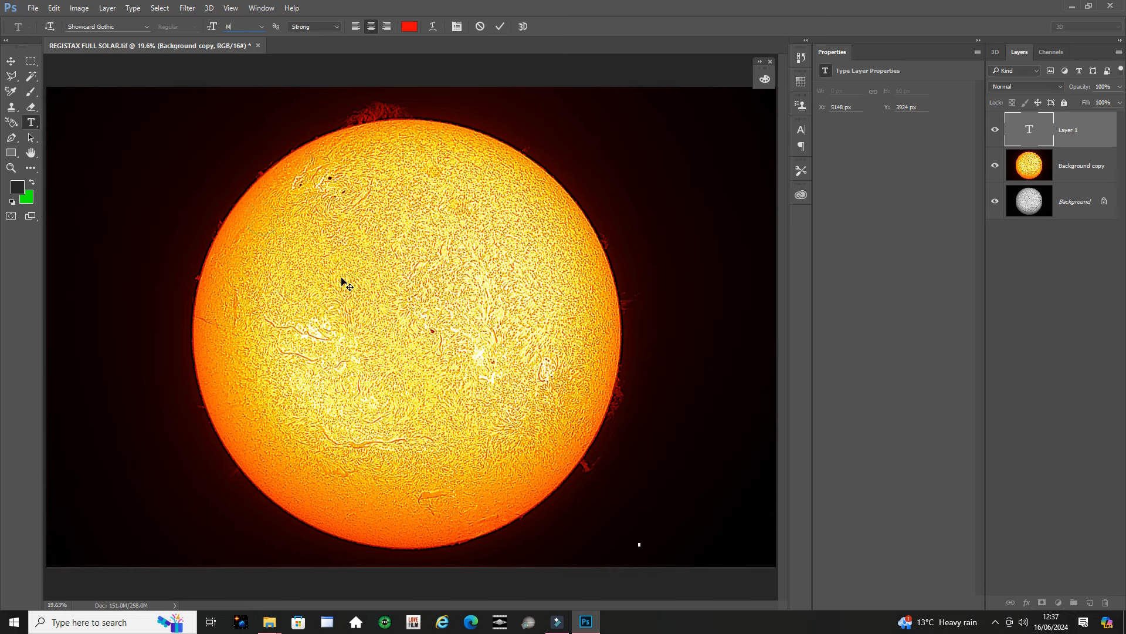
{"action": "key", "text": "BackSpace"}
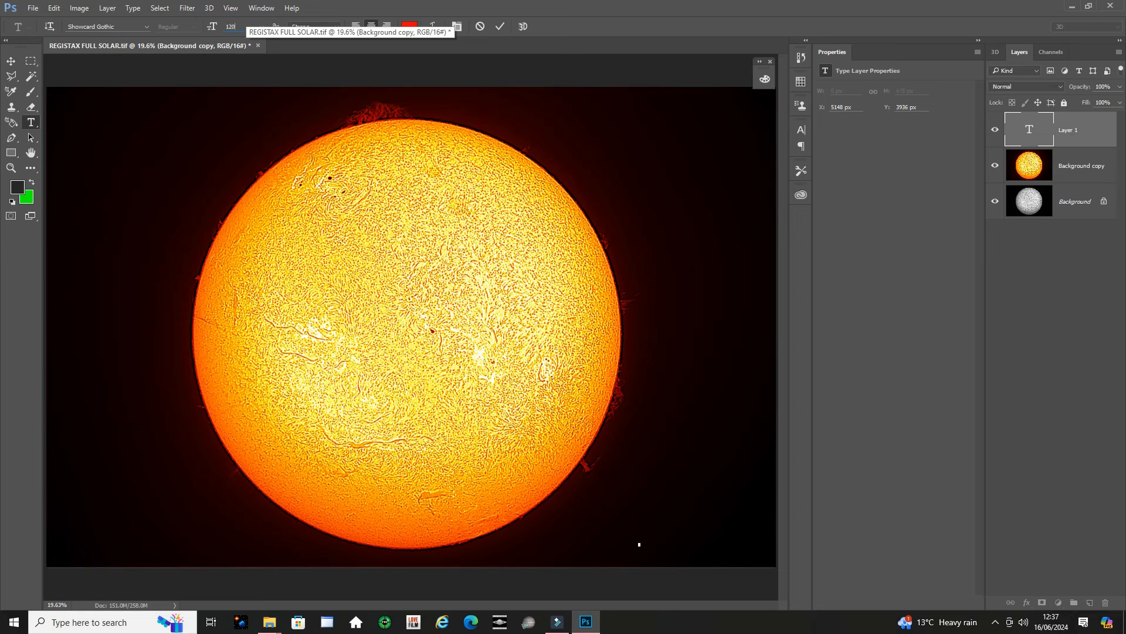
{"action": "key", "text": "Return"}
{"action": "left_click", "coordinate": [233, 26]}
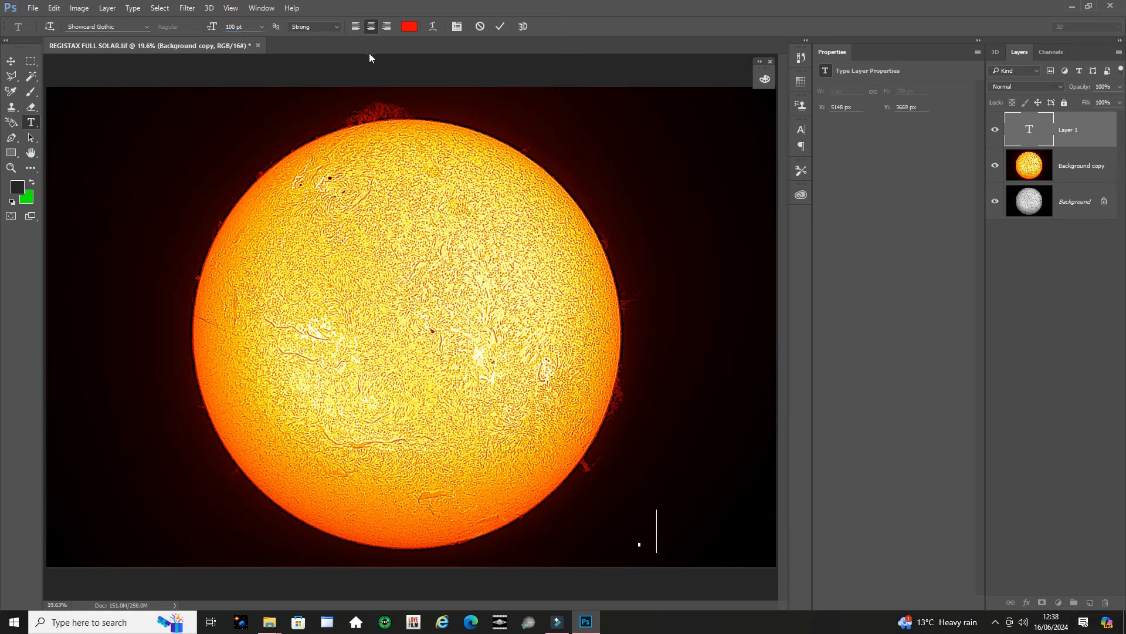
{"action": "type", "text": "M"}
{"action": "key", "text": "BackSpace"}
- Set the type size to 72 pt, enter the author's name as the caption, and move it closer to the lower-right corner
{"action": "left_click", "coordinate": [262, 27]}
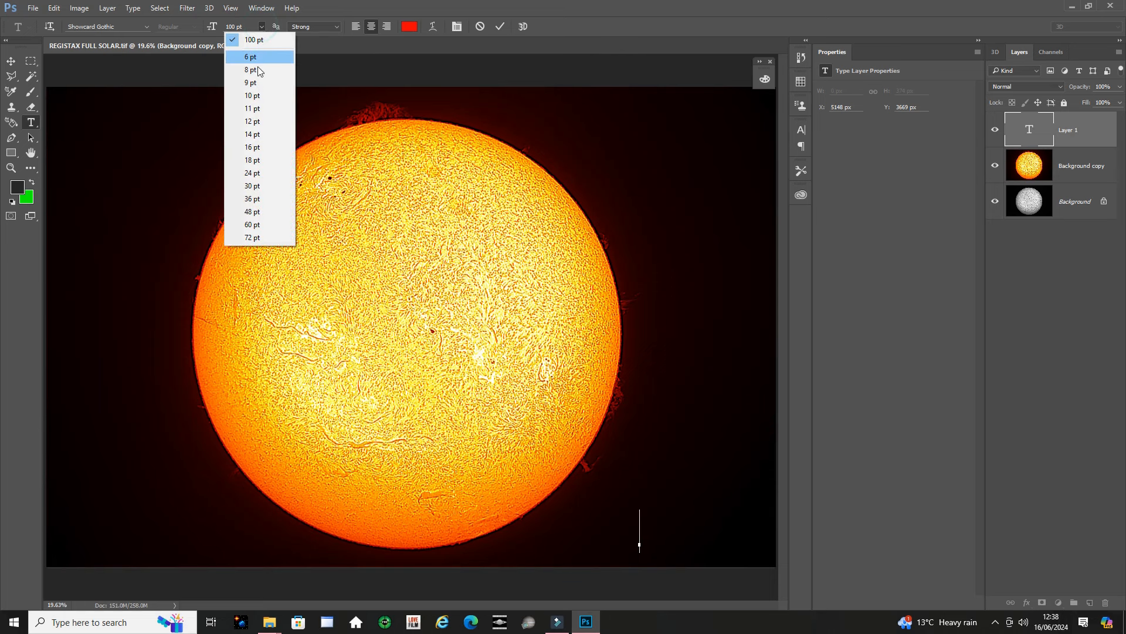
{"action": "left_click", "coordinate": [253, 237]}
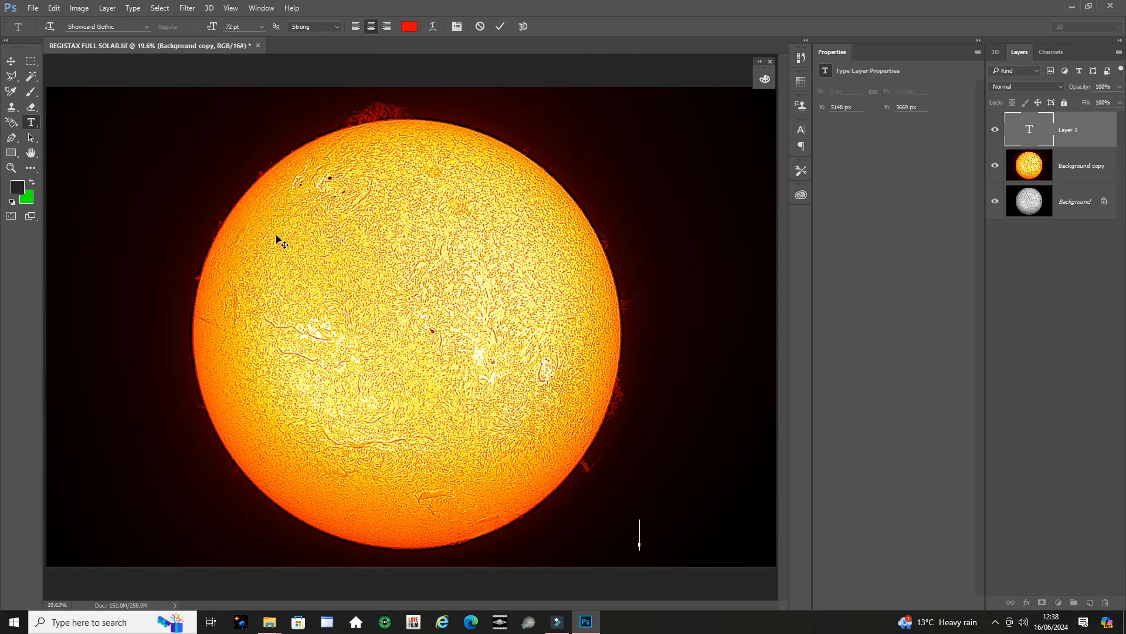
{"action": "type", "text": "M P"}
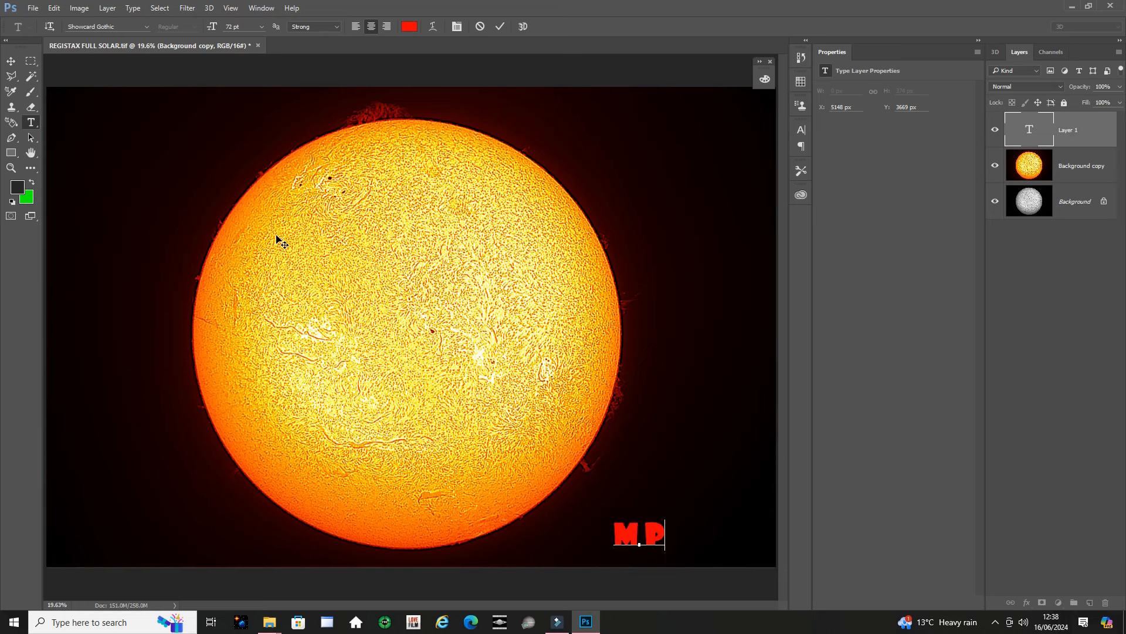
{"action": "type", "text": "YOTT"}
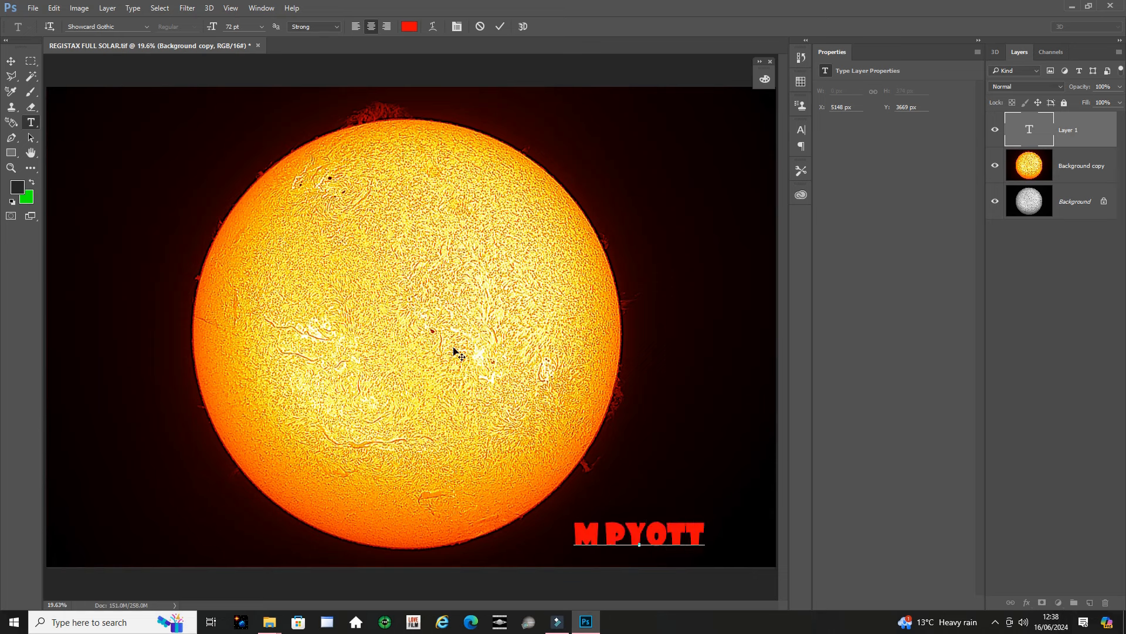
{"action": "left_click_drag", "start_coordinate": [583, 553], "coordinate": [642, 562]}
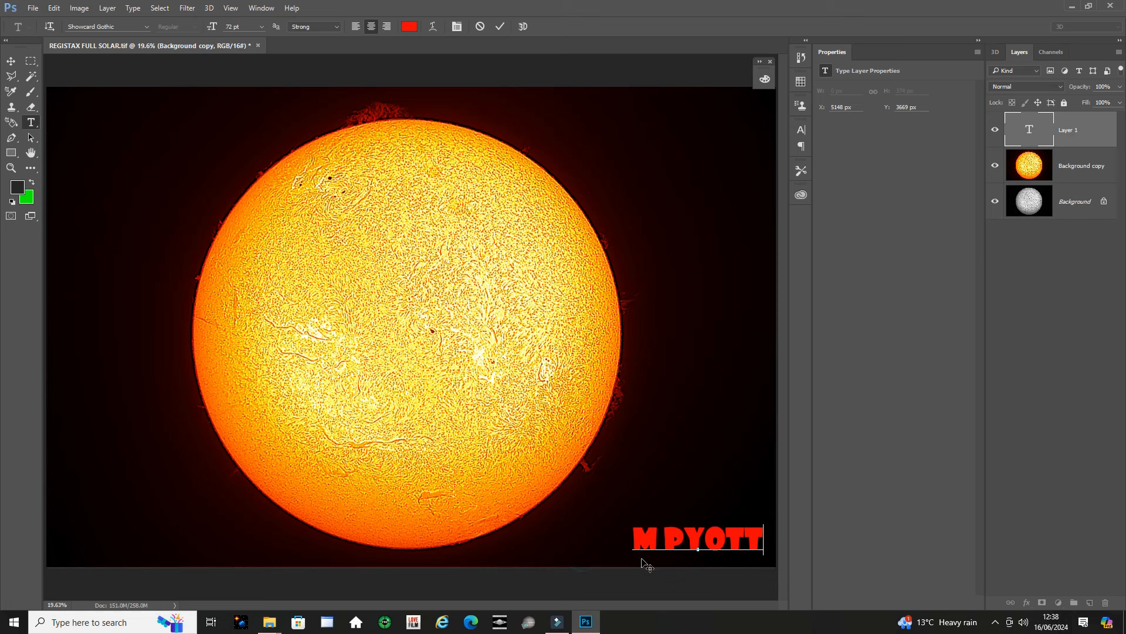
- Try the Gill Sans Ultra Bold and AR CHRISTY fonts without selecting the caption text
{"action": "left_click", "coordinate": [147, 27]}
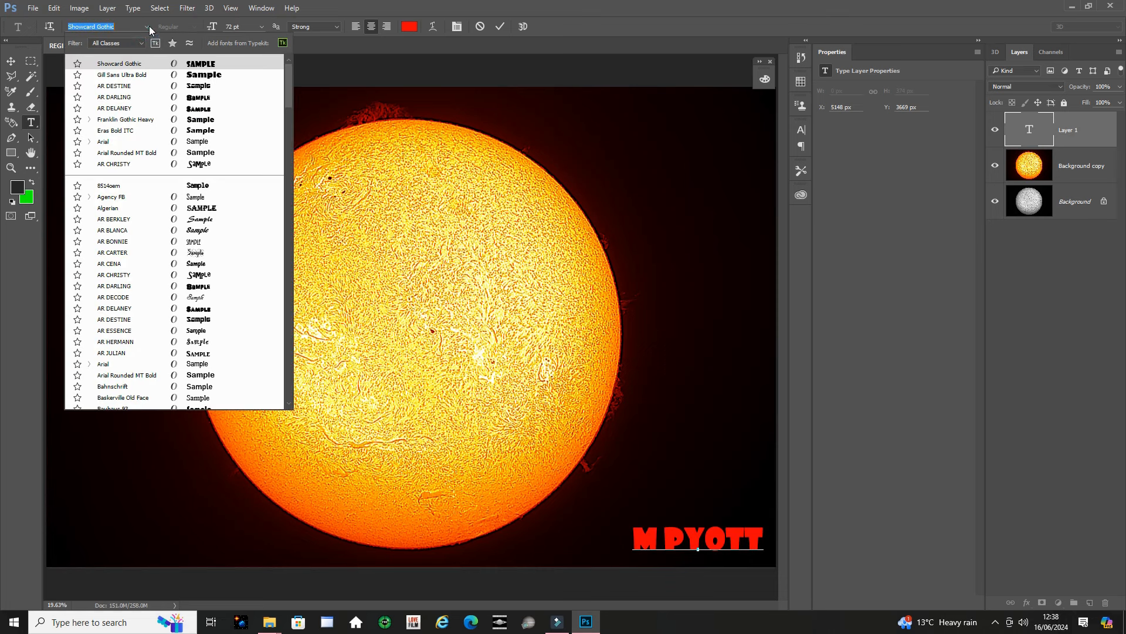
{"action": "left_click", "coordinate": [194, 75]}
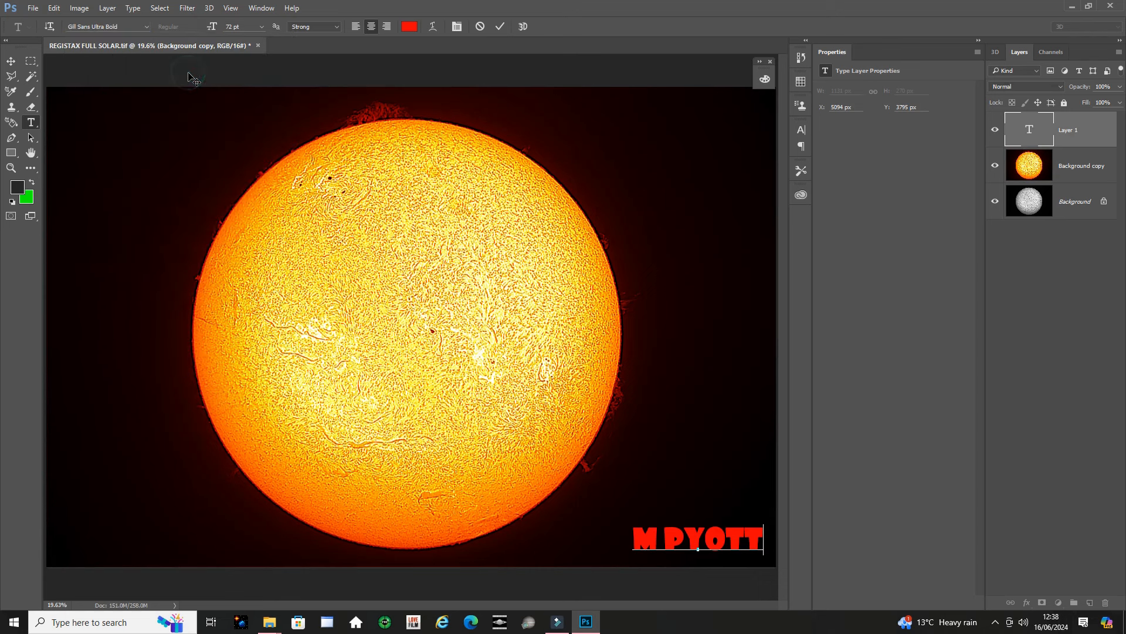
{"action": "left_click", "coordinate": [148, 27]}
{"action": "left_click", "coordinate": [707, 461]}
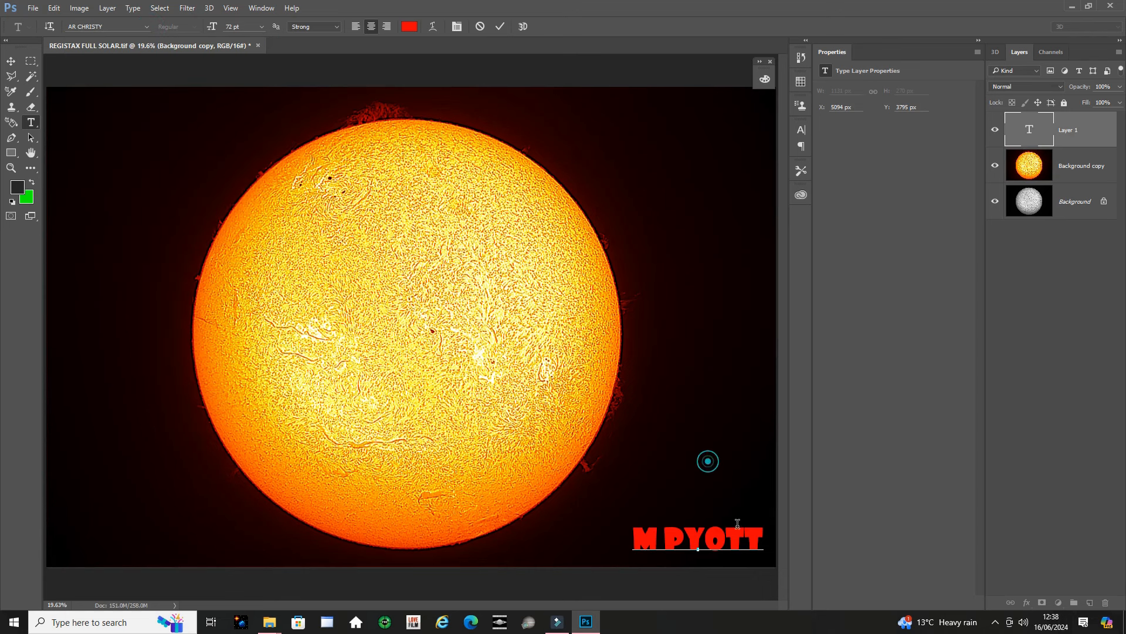
- Select the whole caption, try the AR DARLING font, and set the font to Gill Sans Ultra Bold
{"action": "left_click_drag", "start_coordinate": [765, 540], "coordinate": [632, 540]}
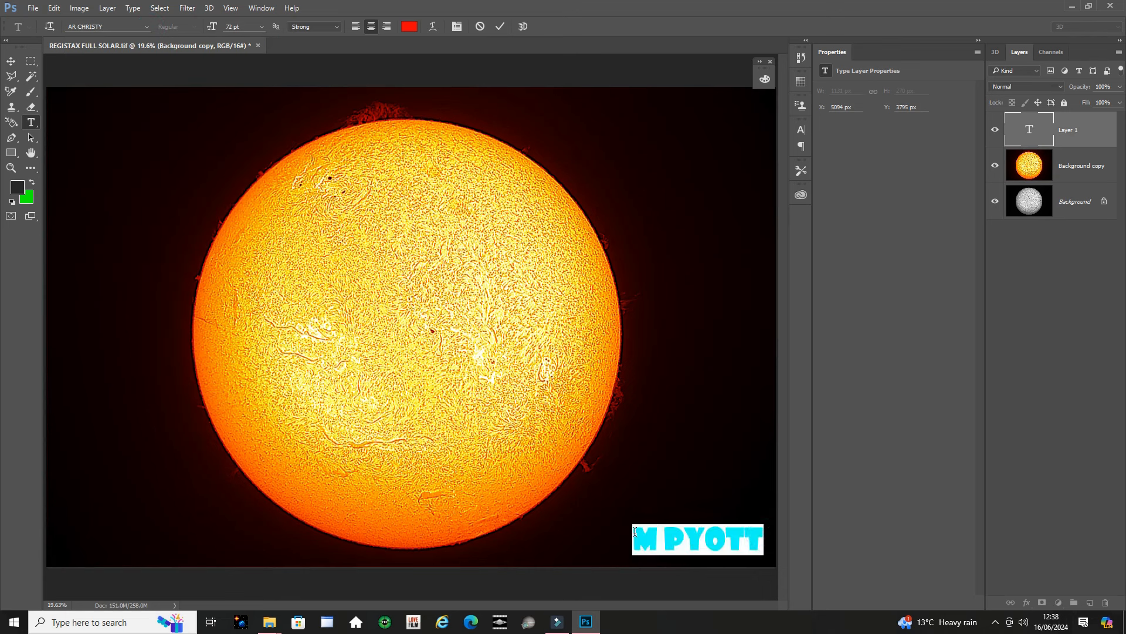
{"action": "left_click", "coordinate": [125, 28]}
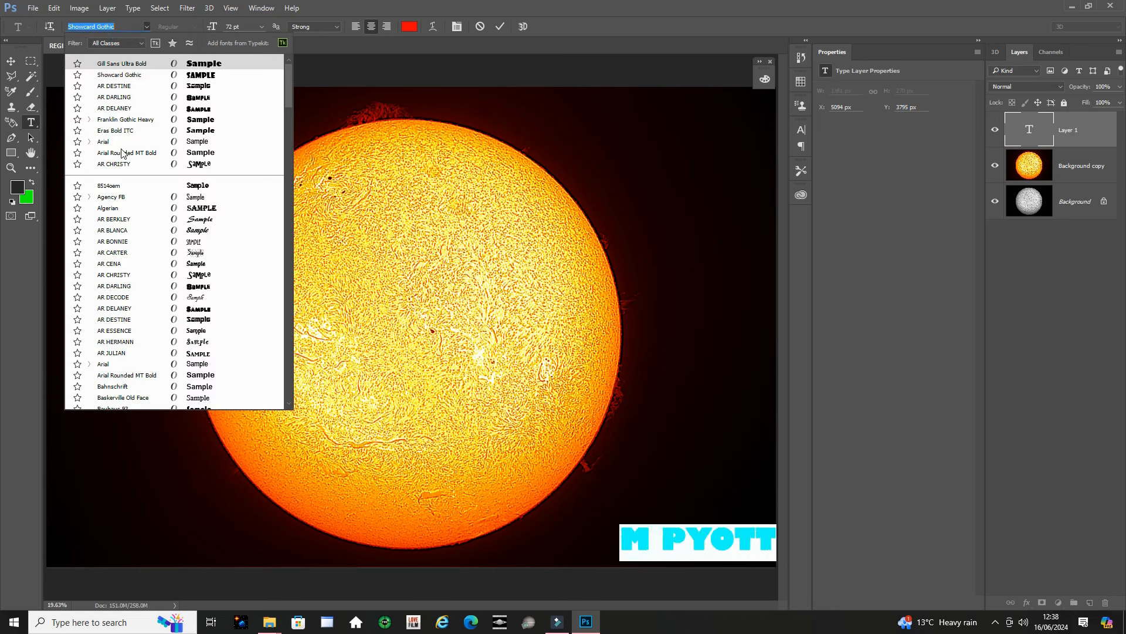
{"action": "left_click", "coordinate": [197, 101]}
{"action": "left_click", "coordinate": [126, 25]}
{"action": "left_click", "coordinate": [136, 31]}
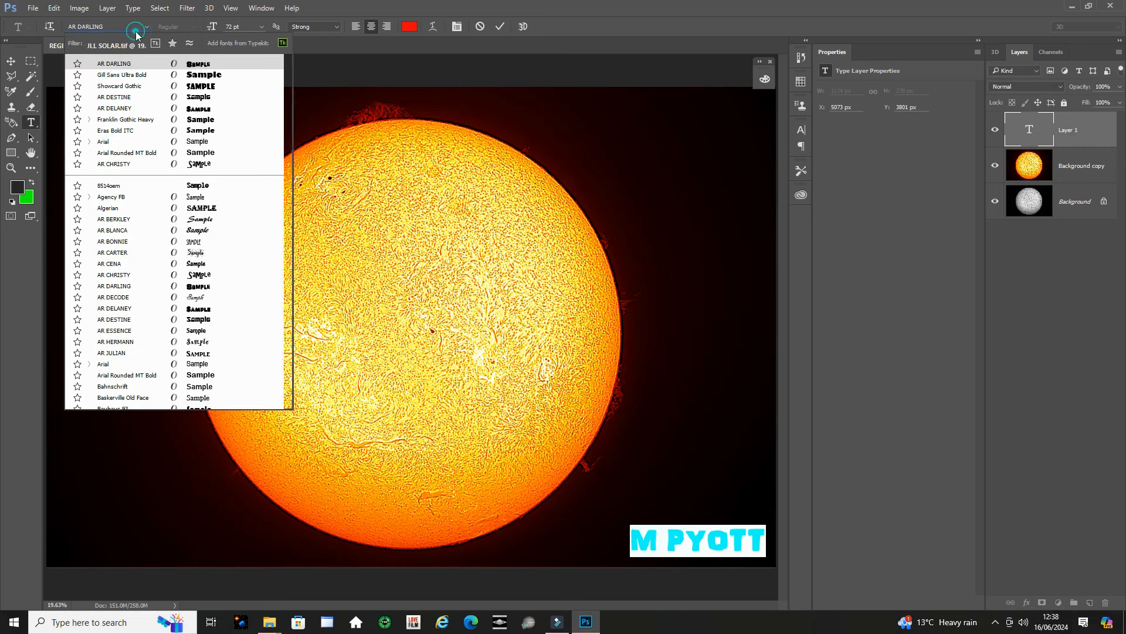
{"action": "left_click", "coordinate": [142, 75]}
{"action": "left_click", "coordinate": [737, 399]}
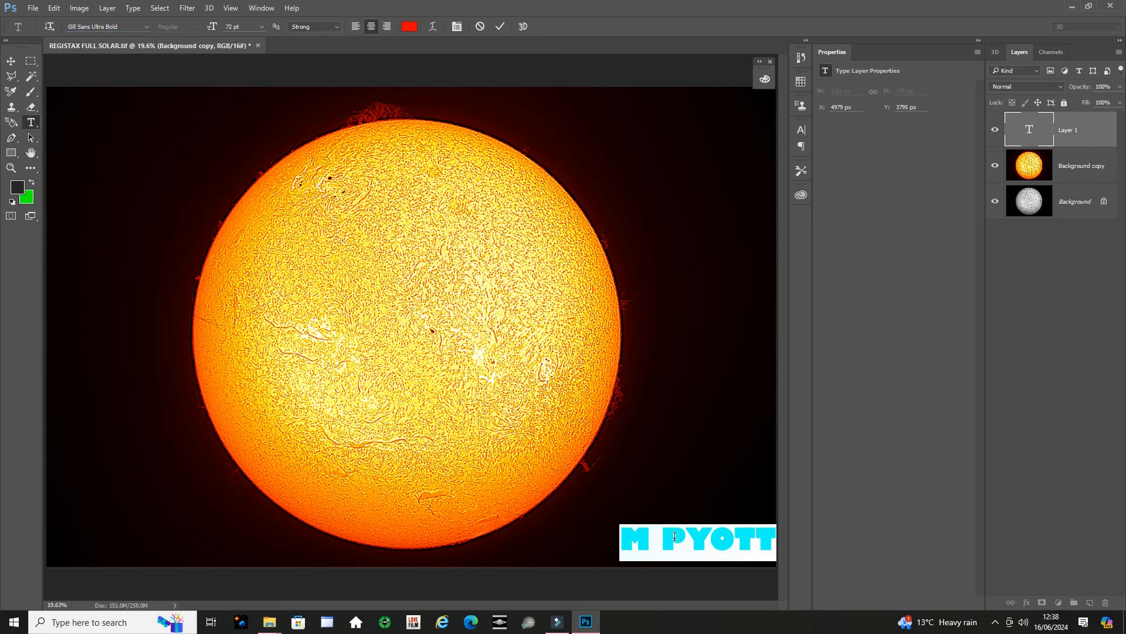
- Shift the caption inward so it fits completely inside the image, and deselect its text
{"action": "left_click_drag", "start_coordinate": [667, 563], "coordinate": [643, 561]}
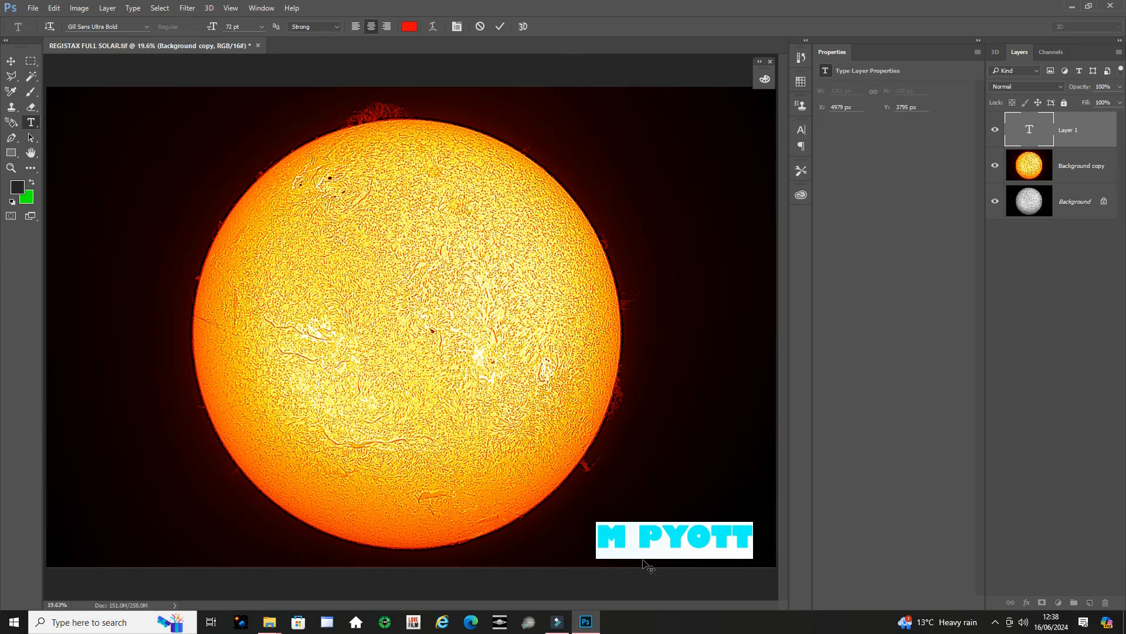
{"action": "left_click", "coordinate": [752, 448]}
{"action": "left_click", "coordinate": [683, 395]}
{"action": "left_click", "coordinate": [571, 366]}
{"action": "left_click", "coordinate": [668, 307]}
{"action": "left_click", "coordinate": [755, 535]}
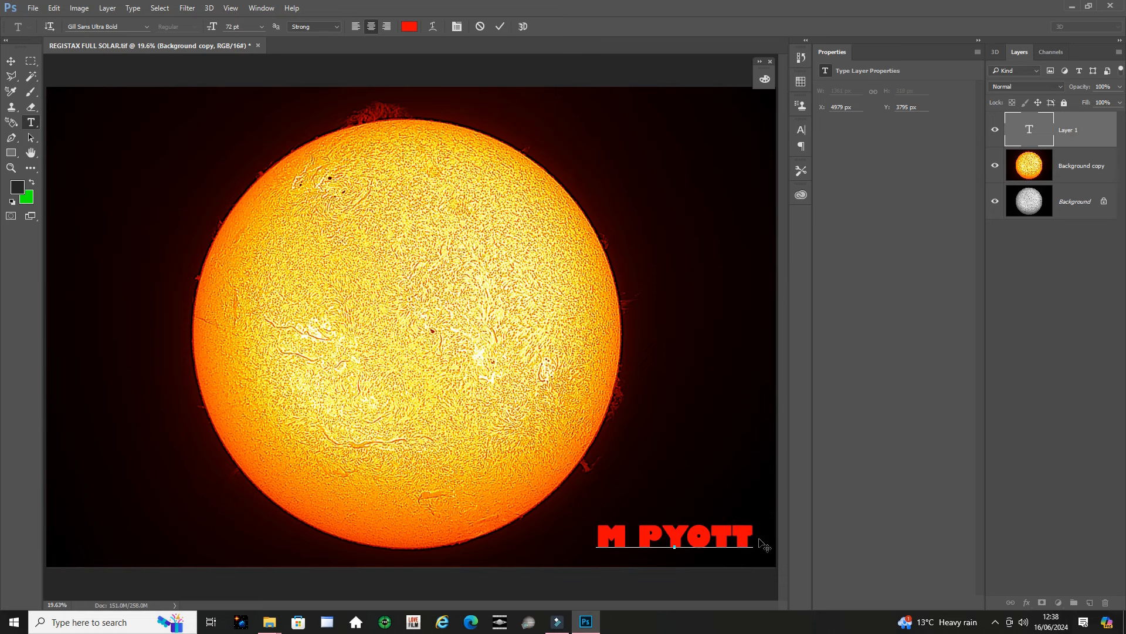
{"action": "left_click_drag", "start_coordinate": [753, 532], "coordinate": [601, 532]}
{"action": "right_click", "coordinate": [624, 540]}
{"action": "left_click", "coordinate": [667, 318]}
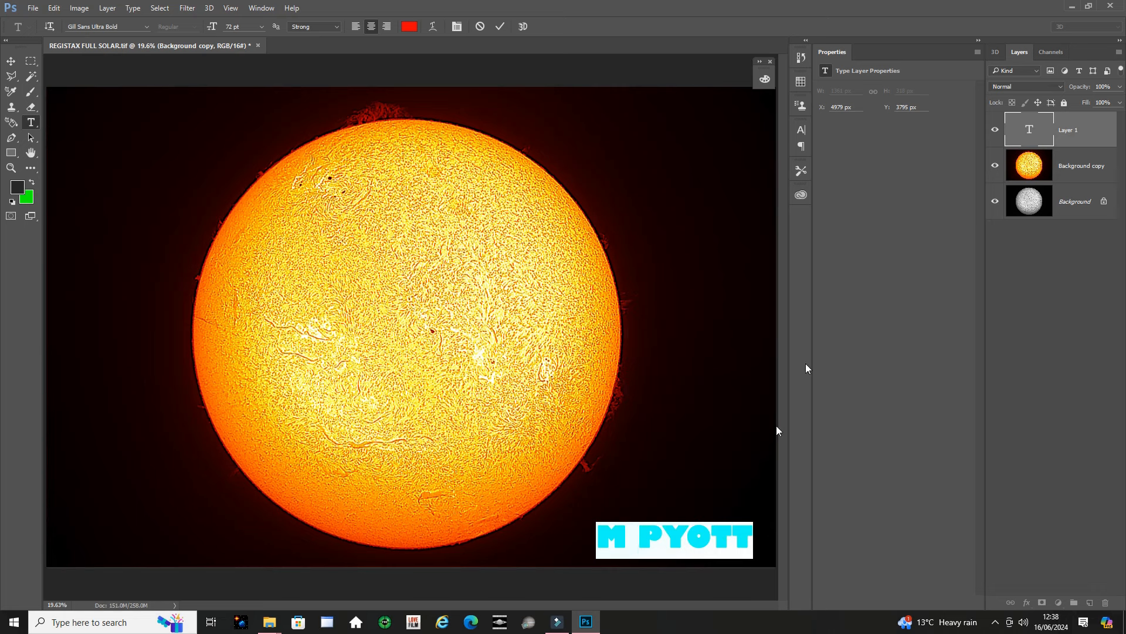
{"action": "right_click", "coordinate": [714, 530]}
{"action": "left_click", "coordinate": [721, 549]}
- Commit the caption text and keep its text layer selected
{"action": "left_click", "coordinate": [1025, 136]}
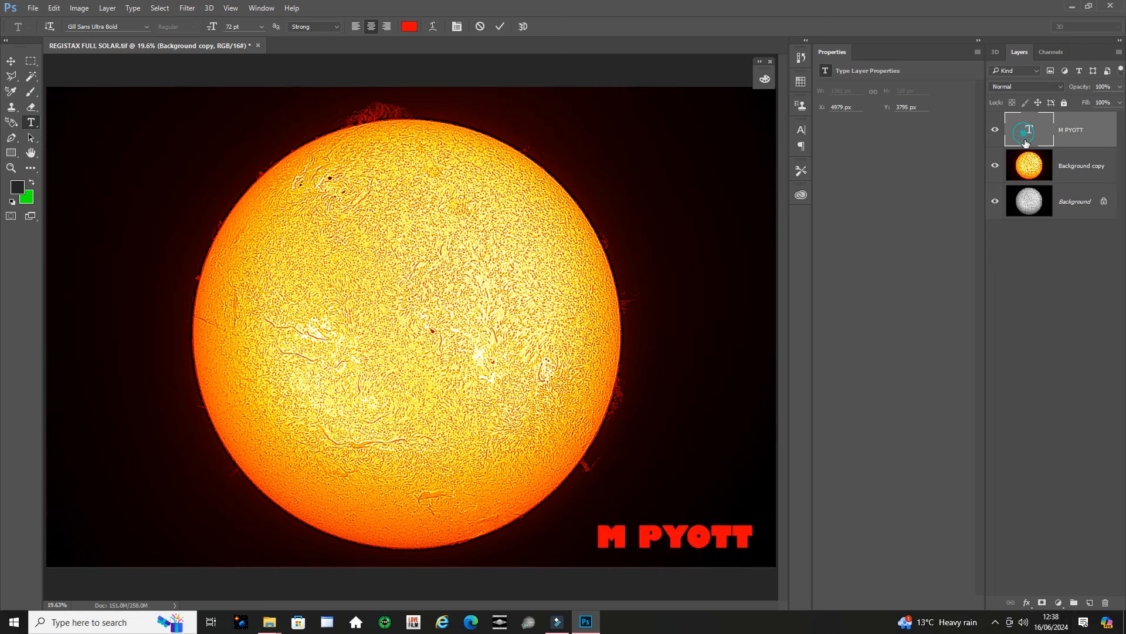
{"action": "left_click", "coordinate": [1035, 163]}
{"action": "left_click", "coordinate": [1073, 130]}
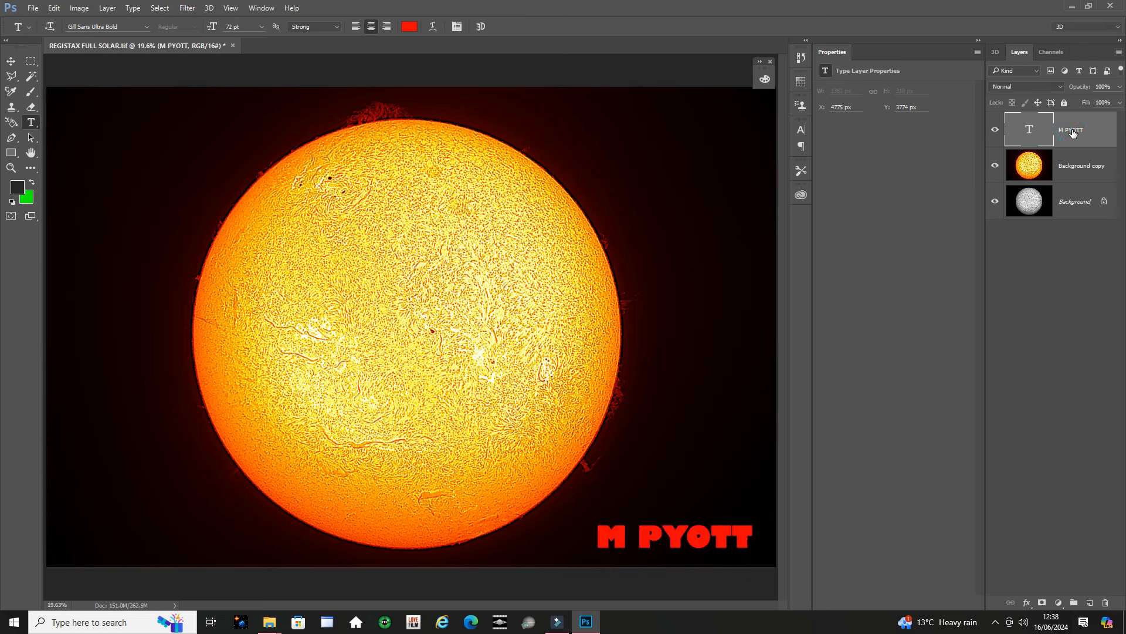
- Try adding a Stroke and an Inner Glow to the caption layer through its Blending Options
{"action": "right_click", "coordinate": [1073, 133]}
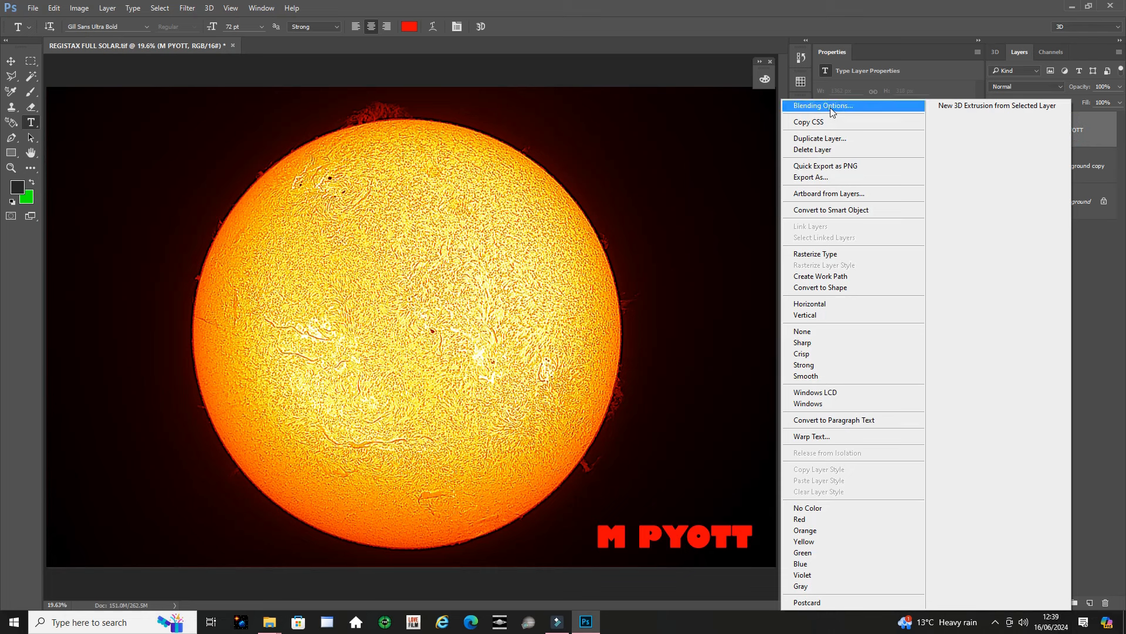
{"action": "left_click", "coordinate": [830, 107]}
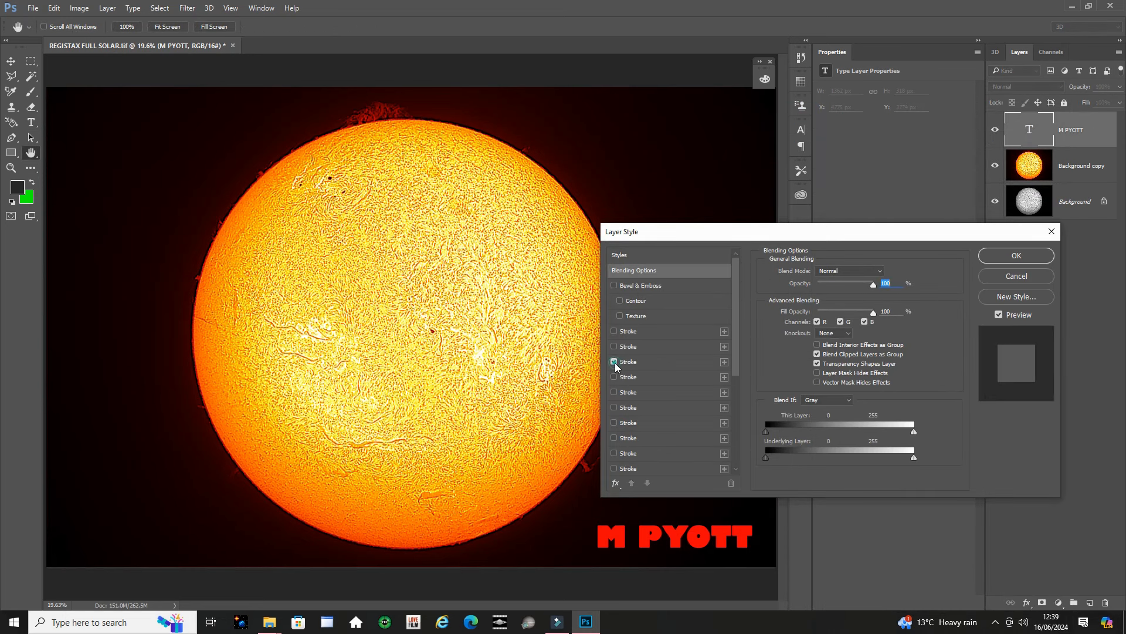
{"action": "left_click", "coordinate": [614, 362]}
{"action": "left_click_drag", "start_coordinate": [734, 332], "coordinate": [739, 408]}
{"action": "left_click", "coordinate": [621, 373]}
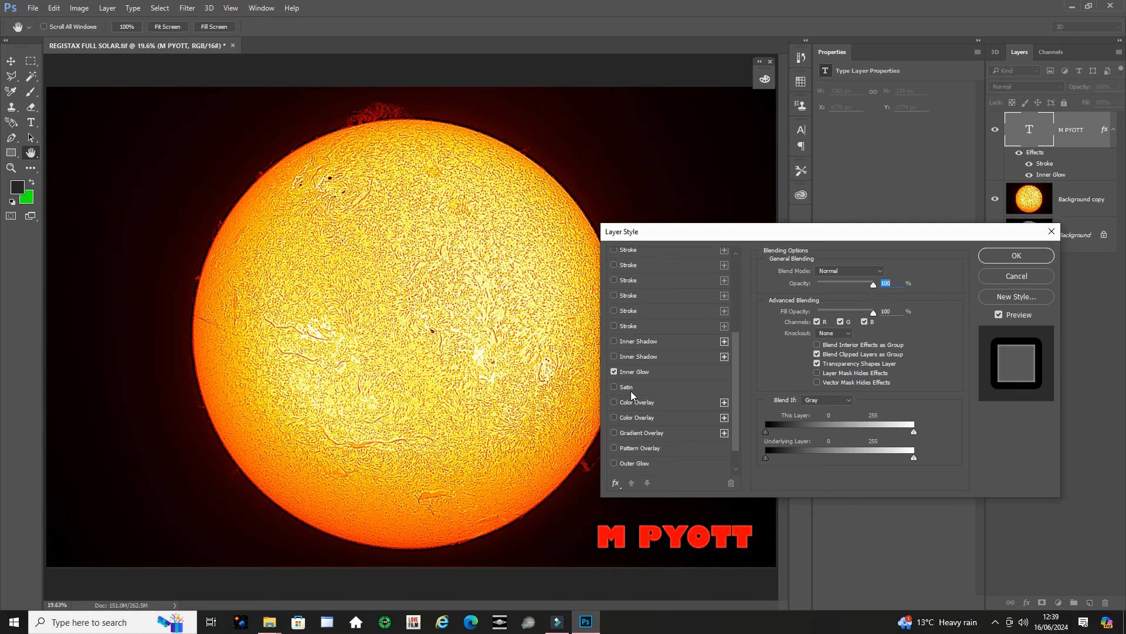
- Try a larger Inner Glow size and an Outer Glow on the caption, and discard the layer style changes
{"action": "left_click", "coordinate": [652, 371]}
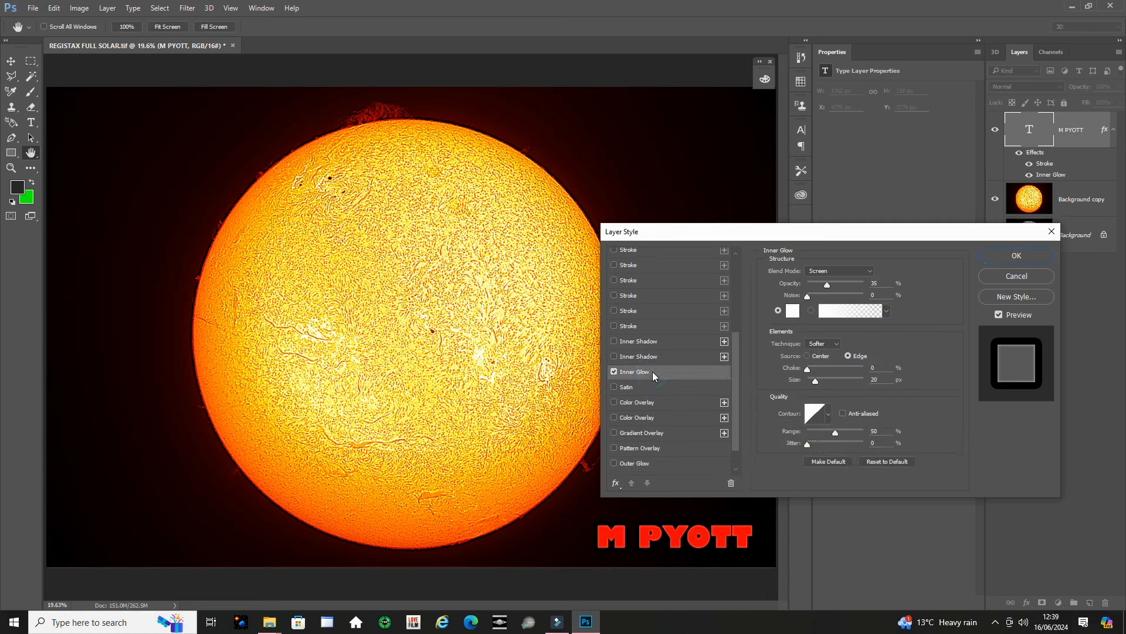
{"action": "mouse_move", "coordinate": [815, 379]}
{"action": "left_mouse_down"}
{"action": "mouse_move", "coordinate": [836, 379]}
{"action": "mouse_move", "coordinate": [822, 381]}
{"action": "left_mouse_up"}
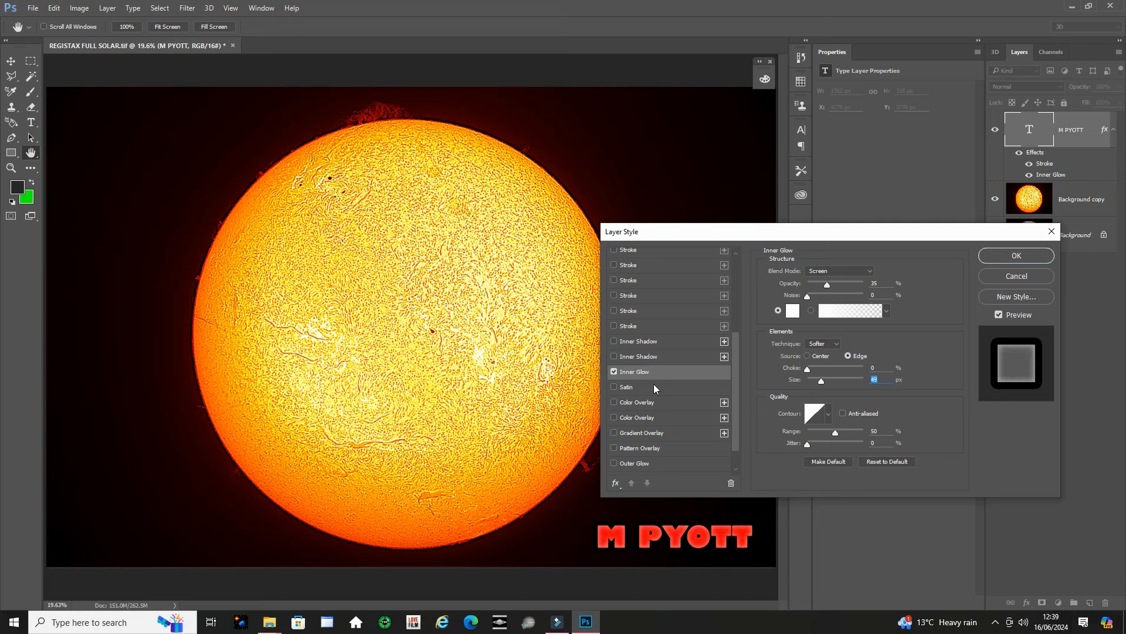
{"action": "scroll", "coordinate": [735, 362], "scroll_direction": "down", "scroll_amount": 1}
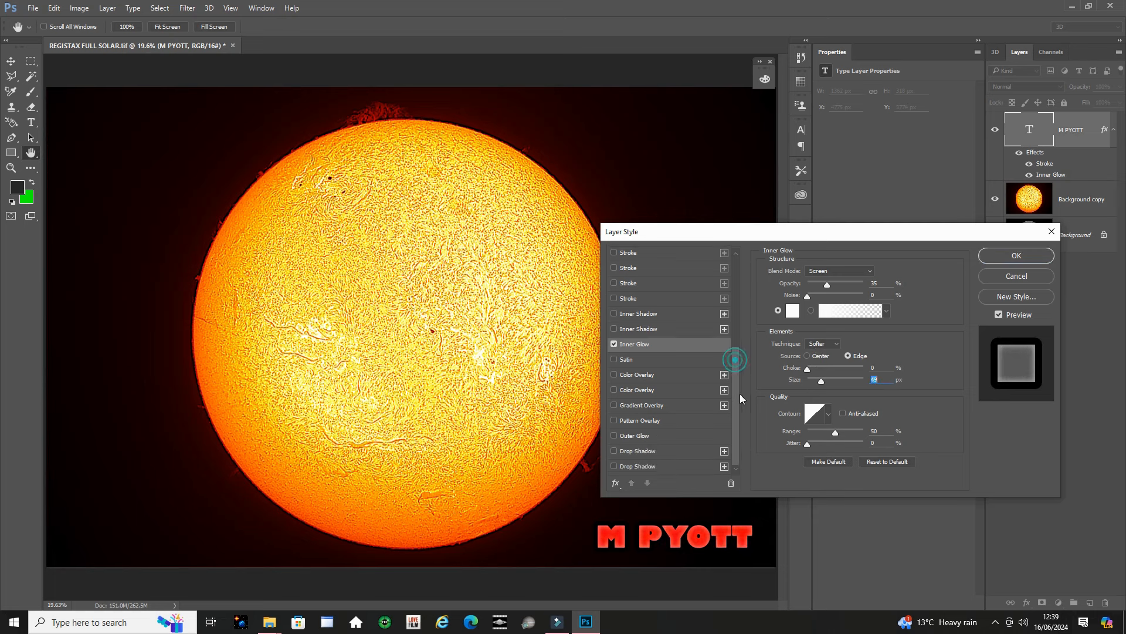
{"action": "left_click", "coordinate": [629, 435]}
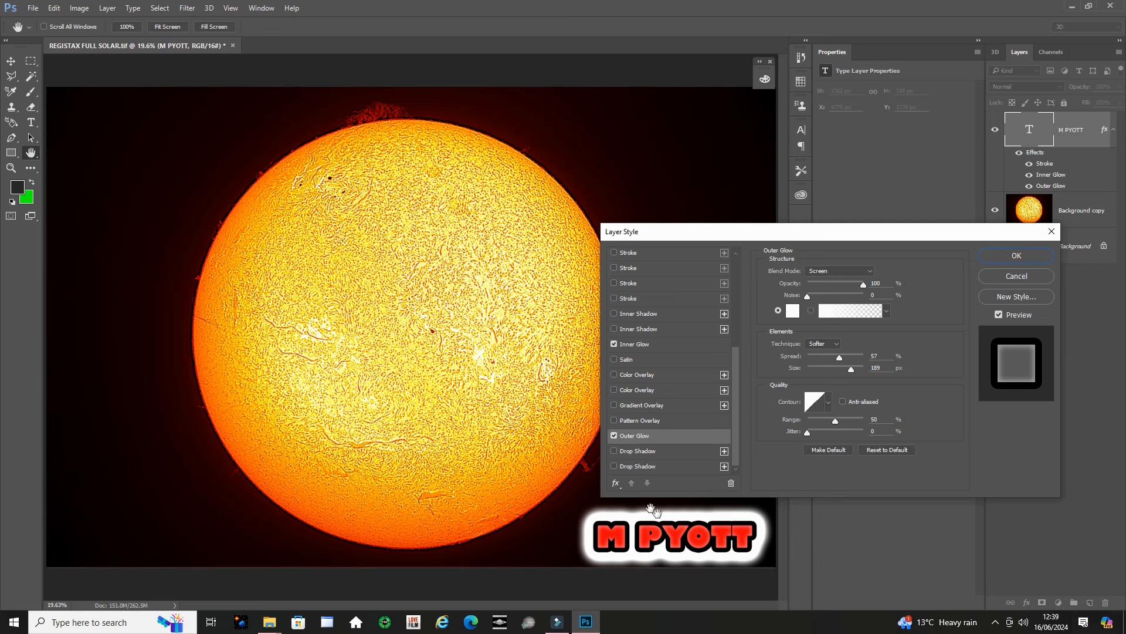
{"action": "left_click", "coordinate": [1052, 231]}
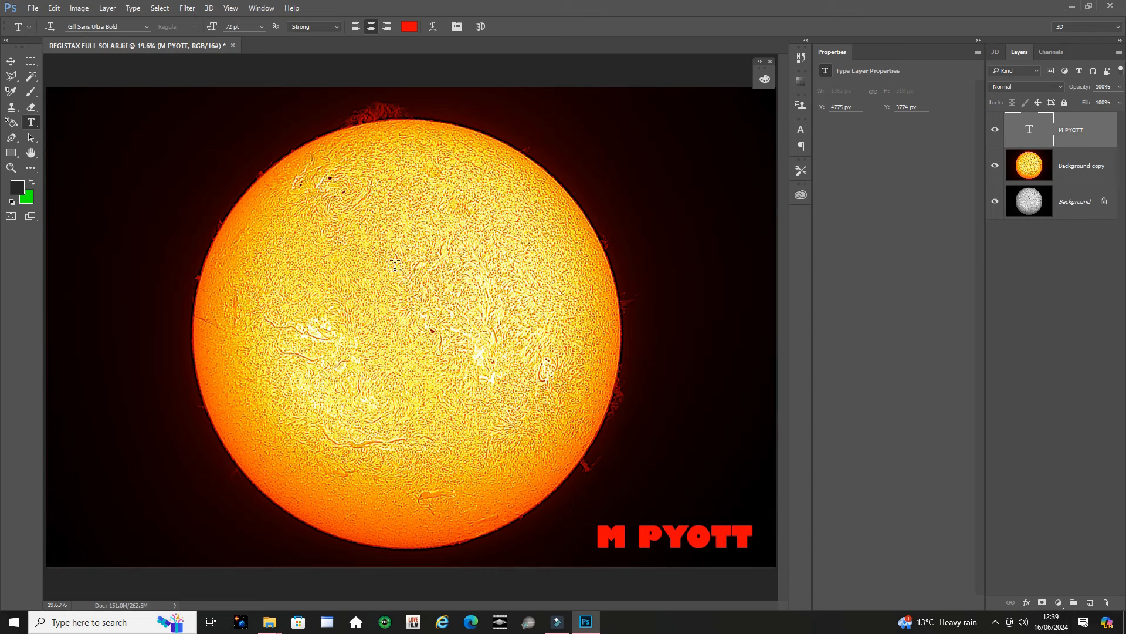
- Save the captioned image as the TIFF file PHOTOSHOP_FULL SOLAR in the AS_p40 folder, keeping its layers and using no image compression
{"action": "left_click", "coordinate": [33, 8]}
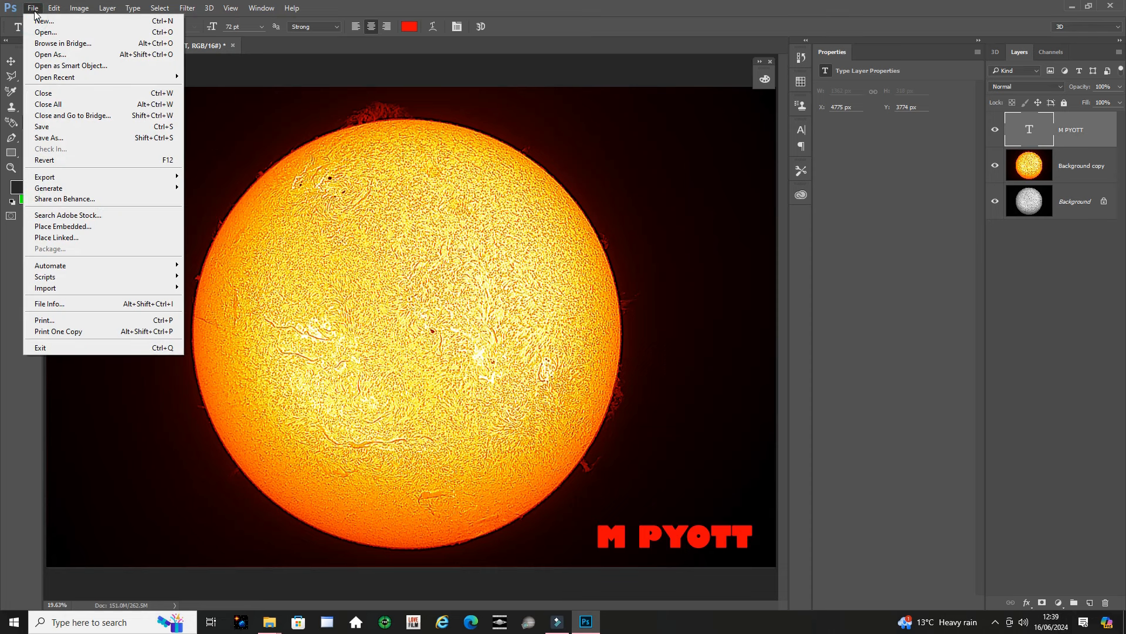
{"action": "left_click", "coordinate": [48, 141]}
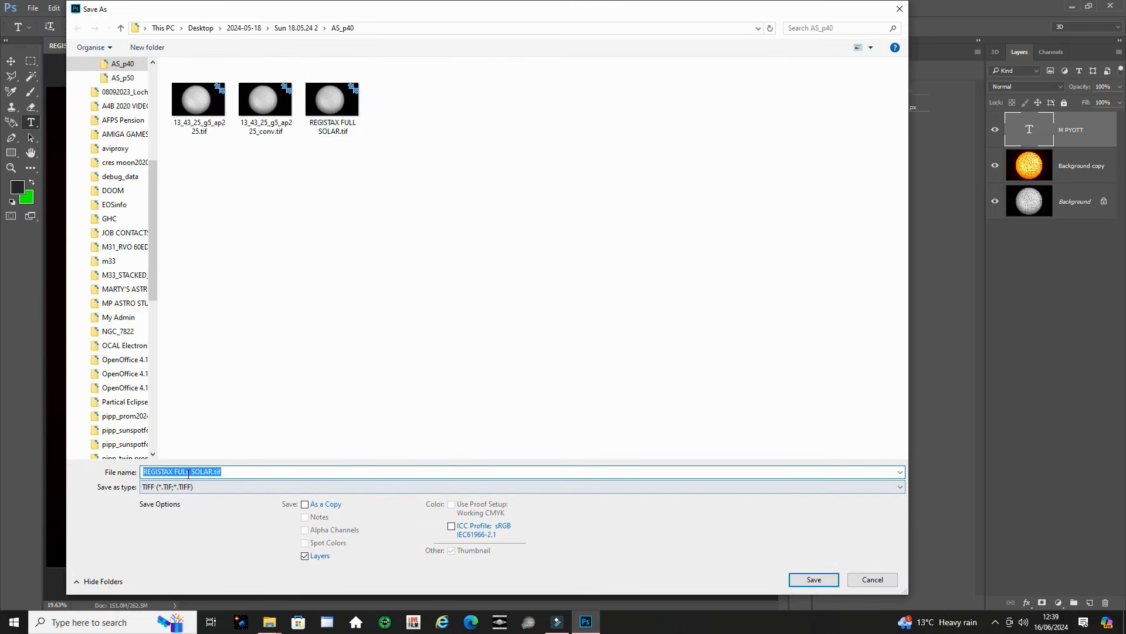
{"action": "left_click", "coordinate": [229, 471]}
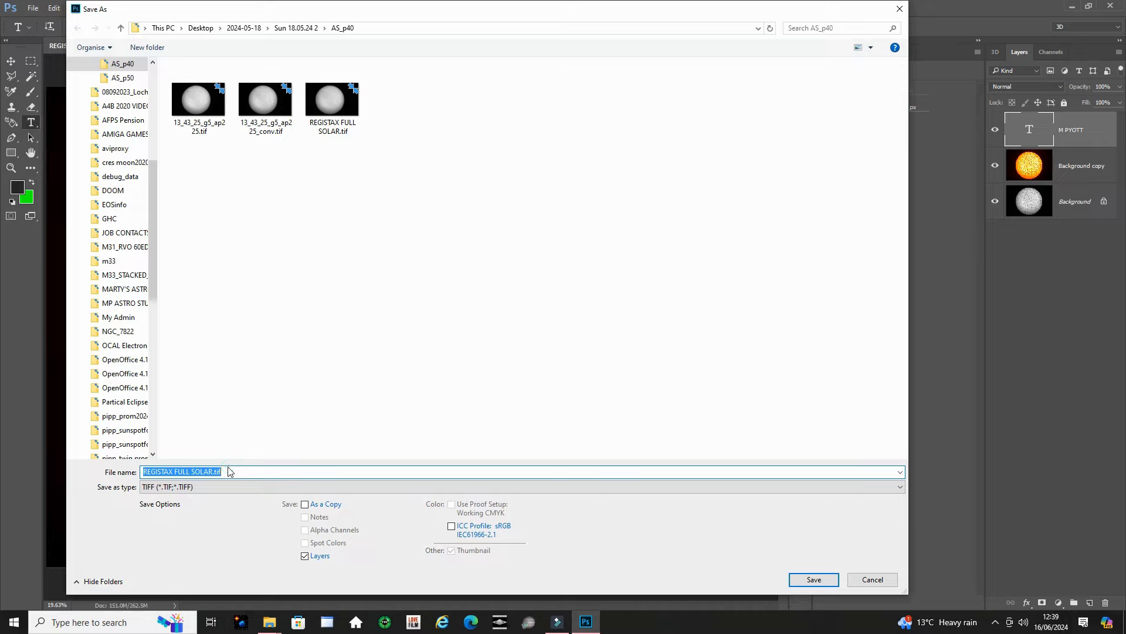
{"action": "type", "text": "P"}
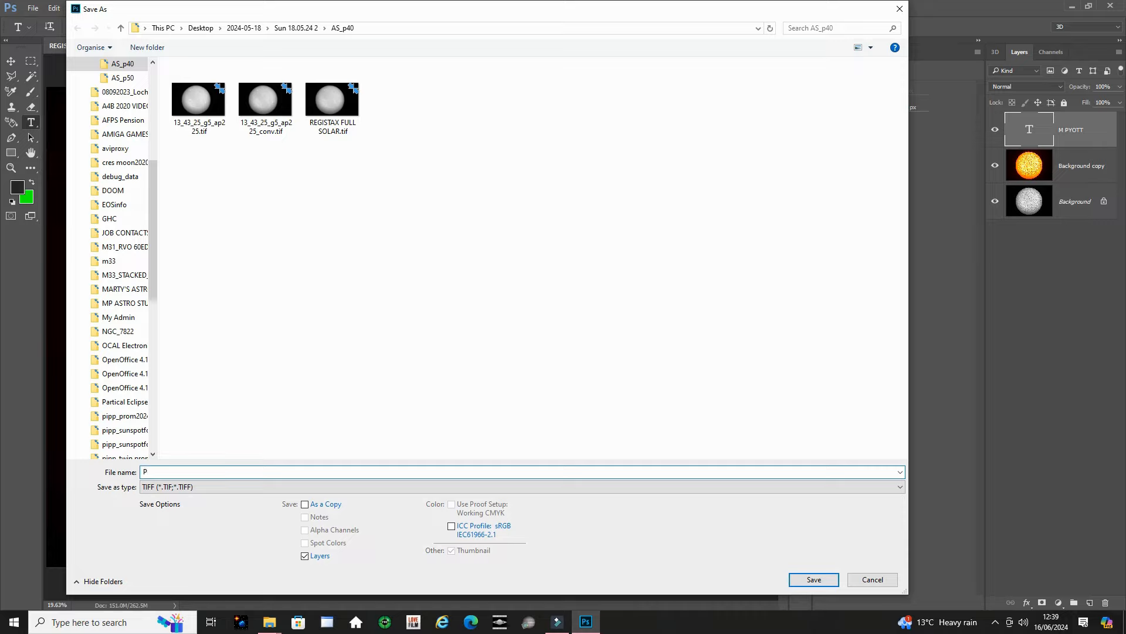
{"action": "type", "text": "SHOP_FULL SOLAR"}
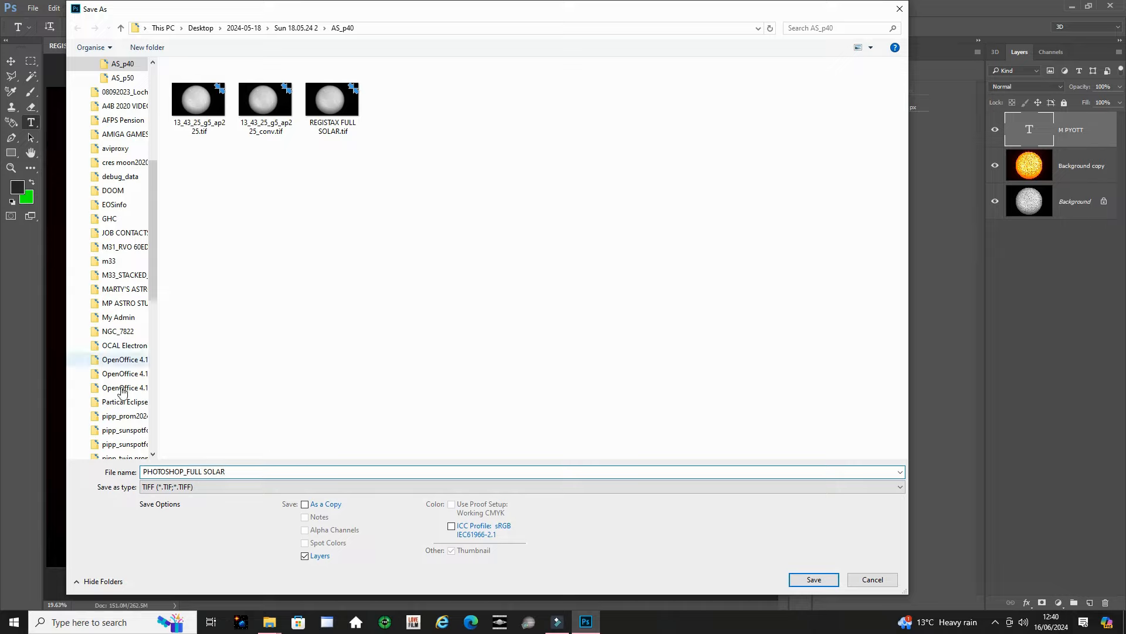
{"action": "left_click", "coordinate": [185, 487]}
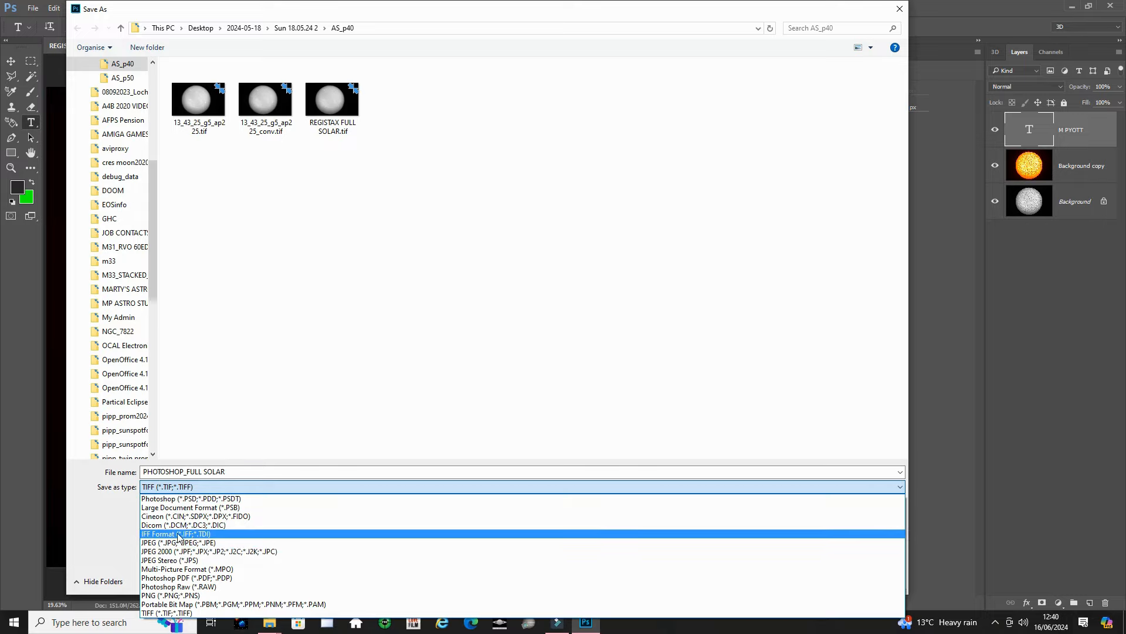
{"action": "left_click", "coordinate": [98, 551]}
{"action": "left_click", "coordinate": [816, 580]}
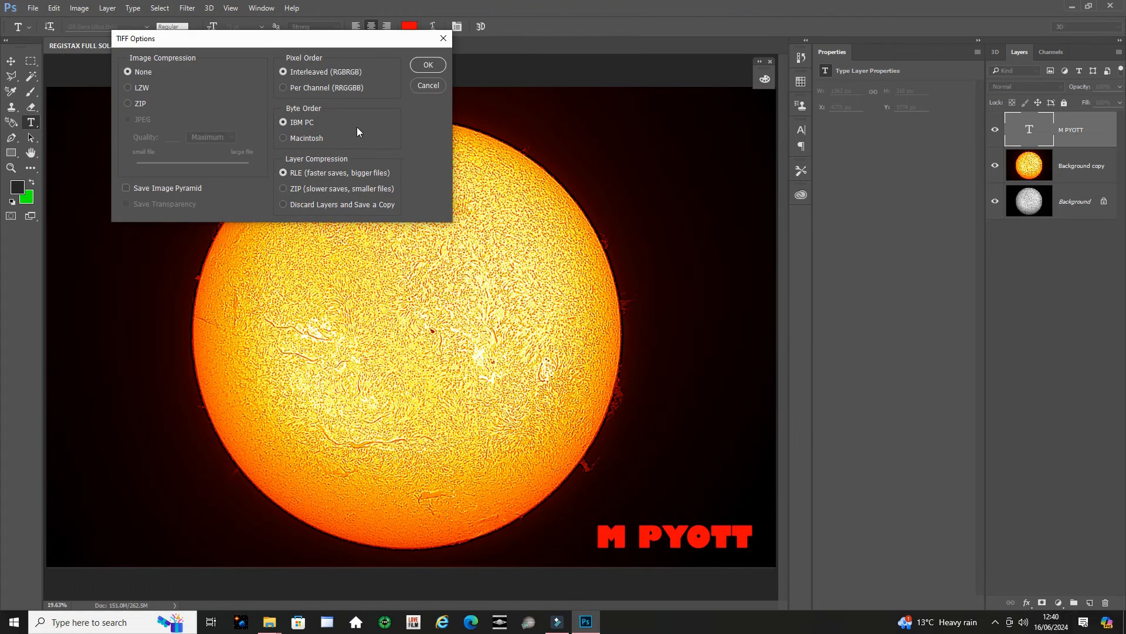
{"action": "left_click", "coordinate": [429, 64]}
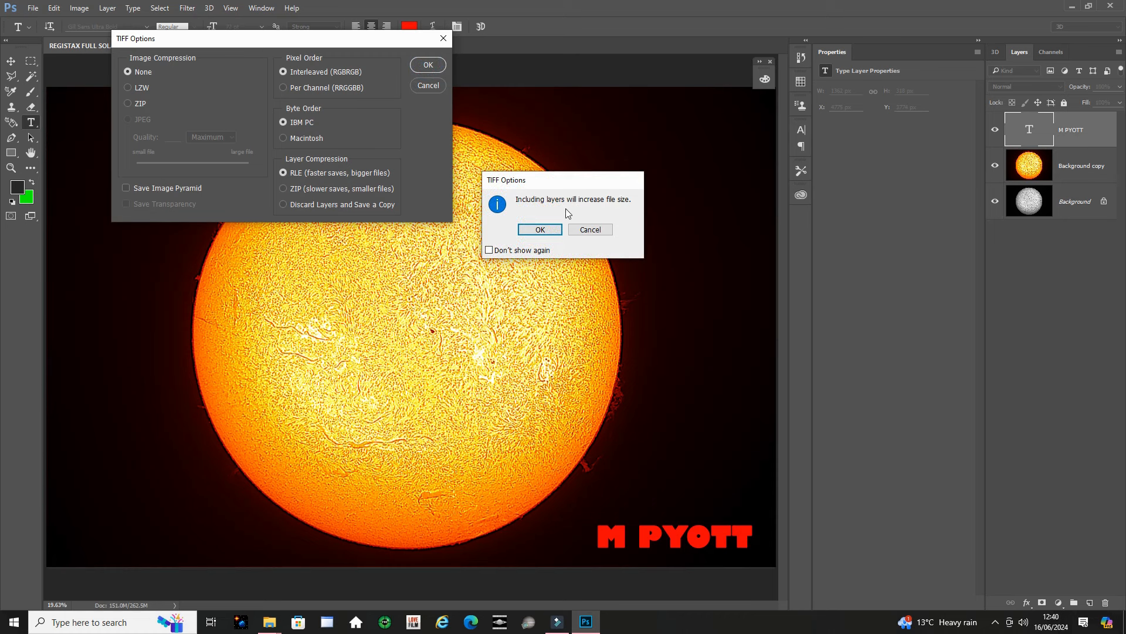
{"action": "left_click", "coordinate": [540, 228]}
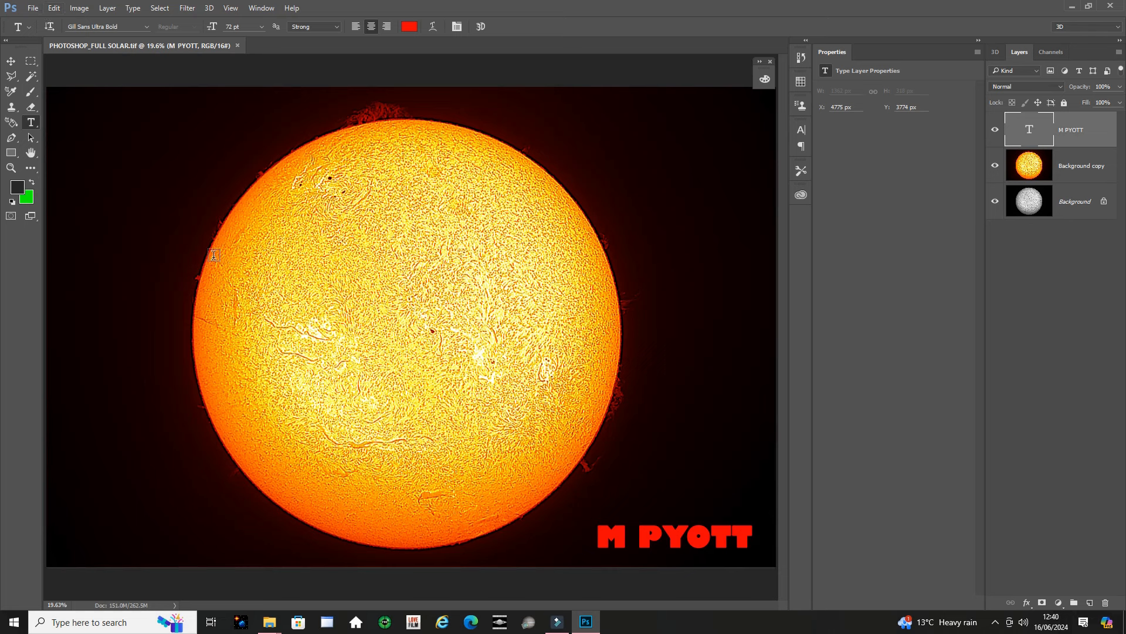
- Save a JPEG copy as PHOTOSHOP_FULL SOLAR.jpg in the same folder, with quality 12 (Maximum) and the Baseline ("Standard") format
{"action": "left_click", "coordinate": [33, 8]}
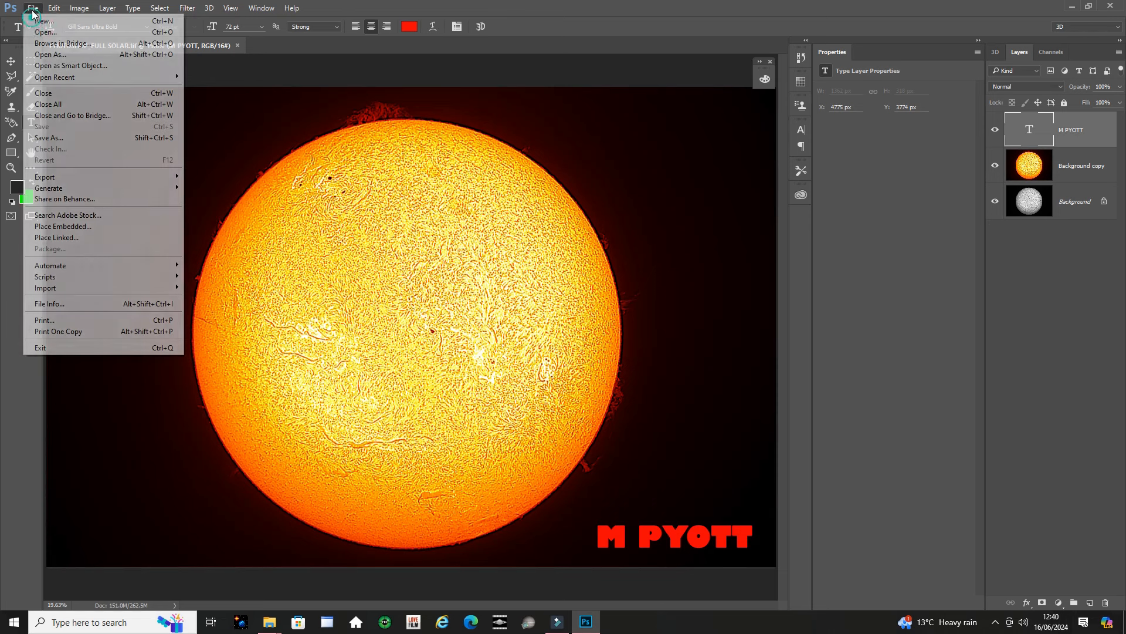
{"action": "left_click", "coordinate": [51, 137]}
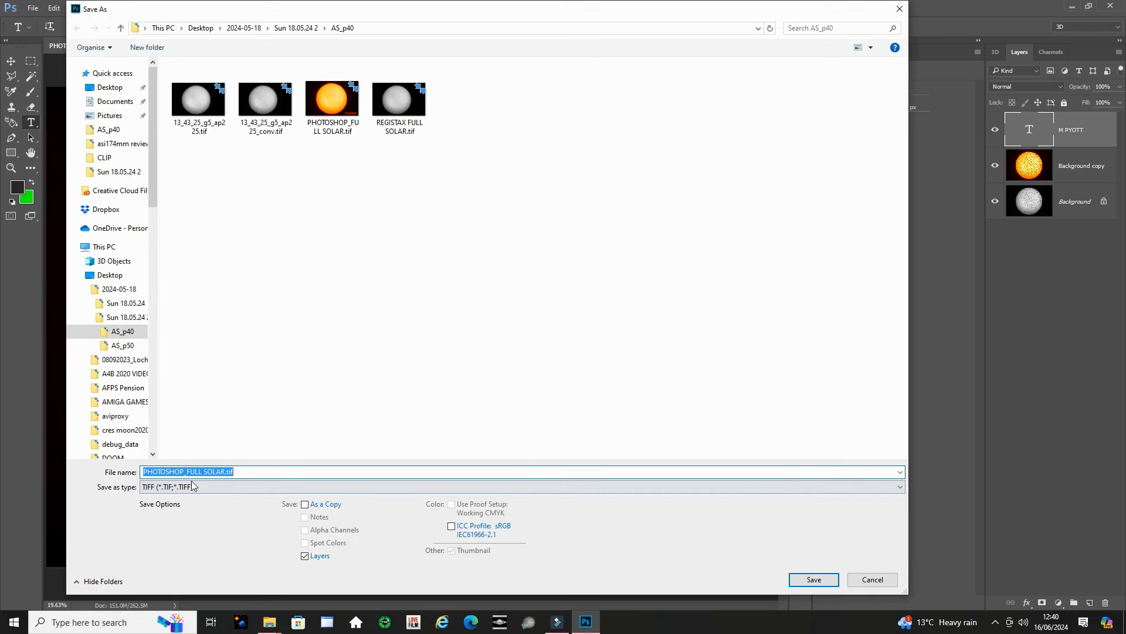
{"action": "left_click", "coordinate": [192, 486]}
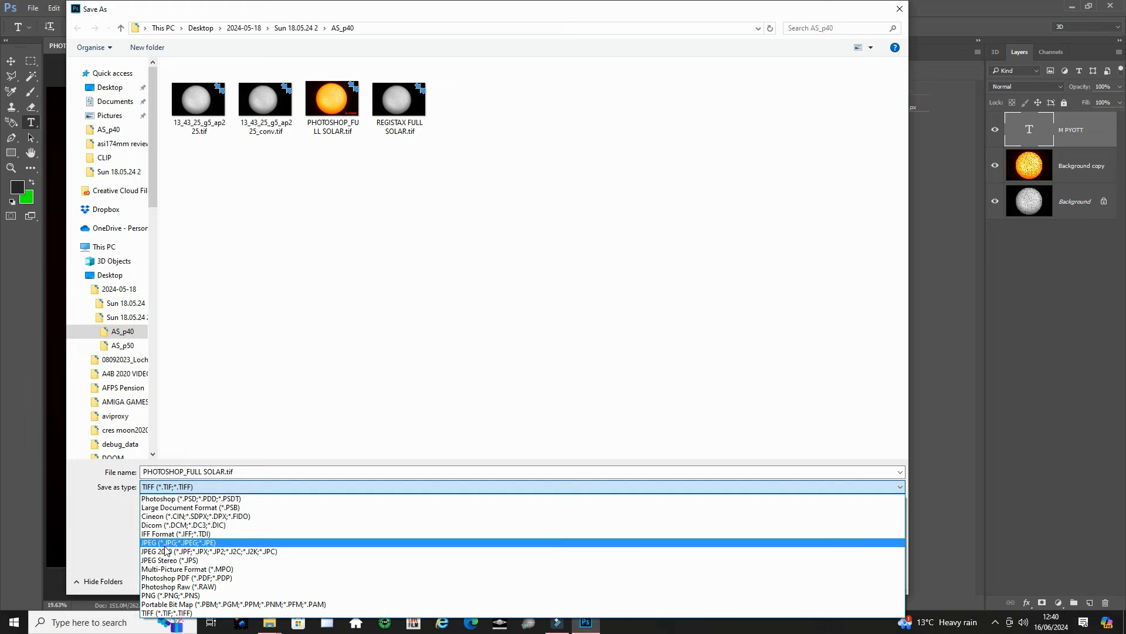
{"action": "left_click", "coordinate": [166, 543]}
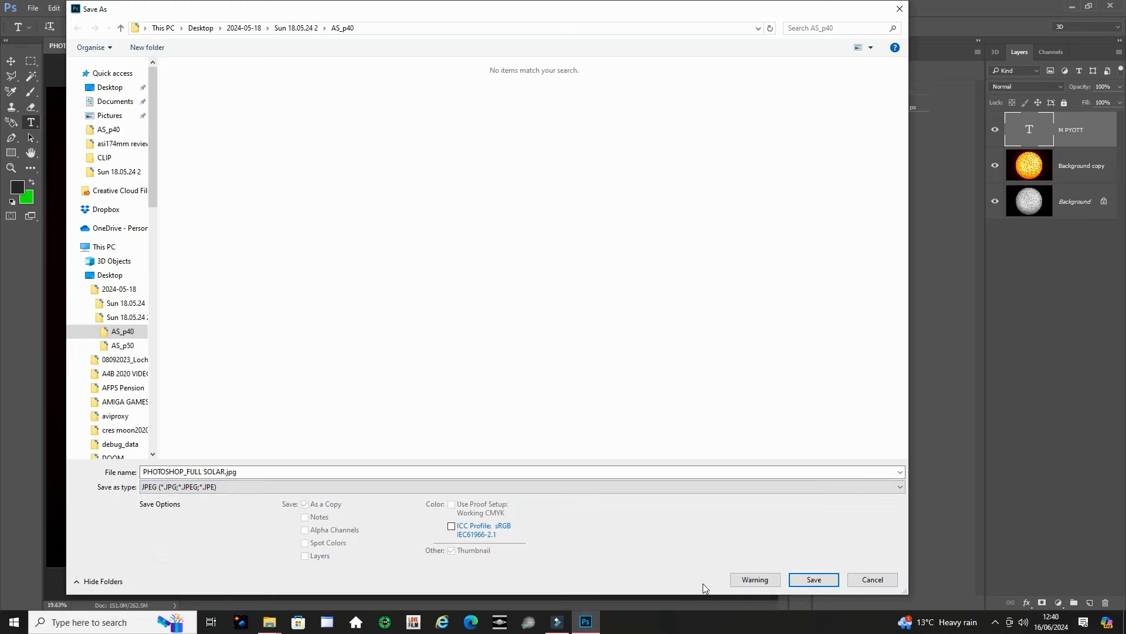
{"action": "left_click", "coordinate": [815, 580]}
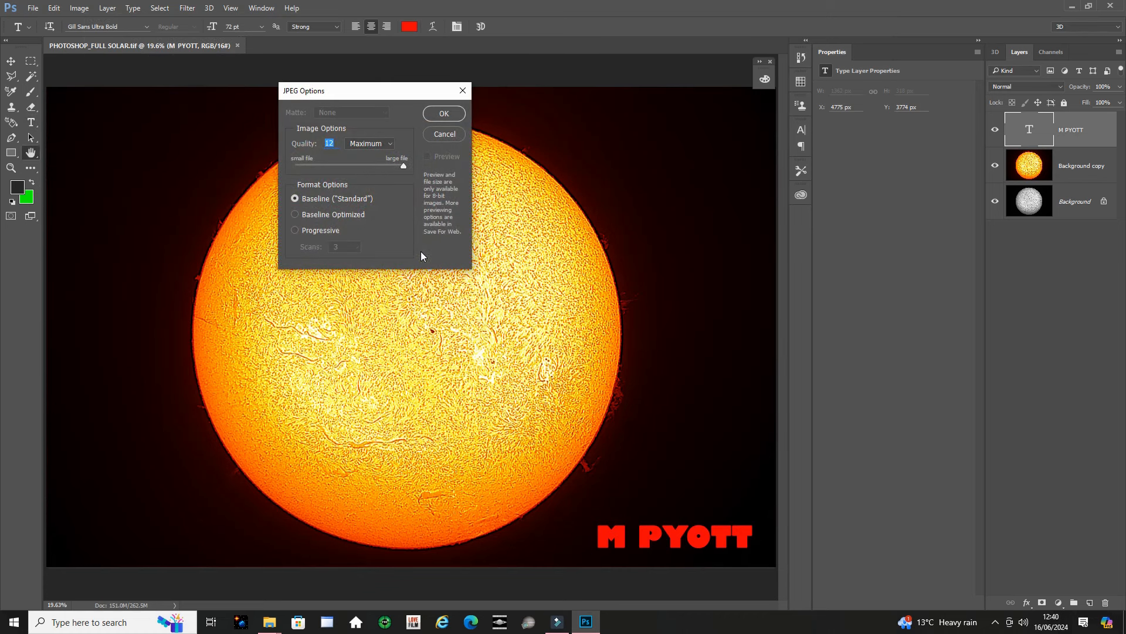
{"action": "left_click", "coordinate": [444, 114]}
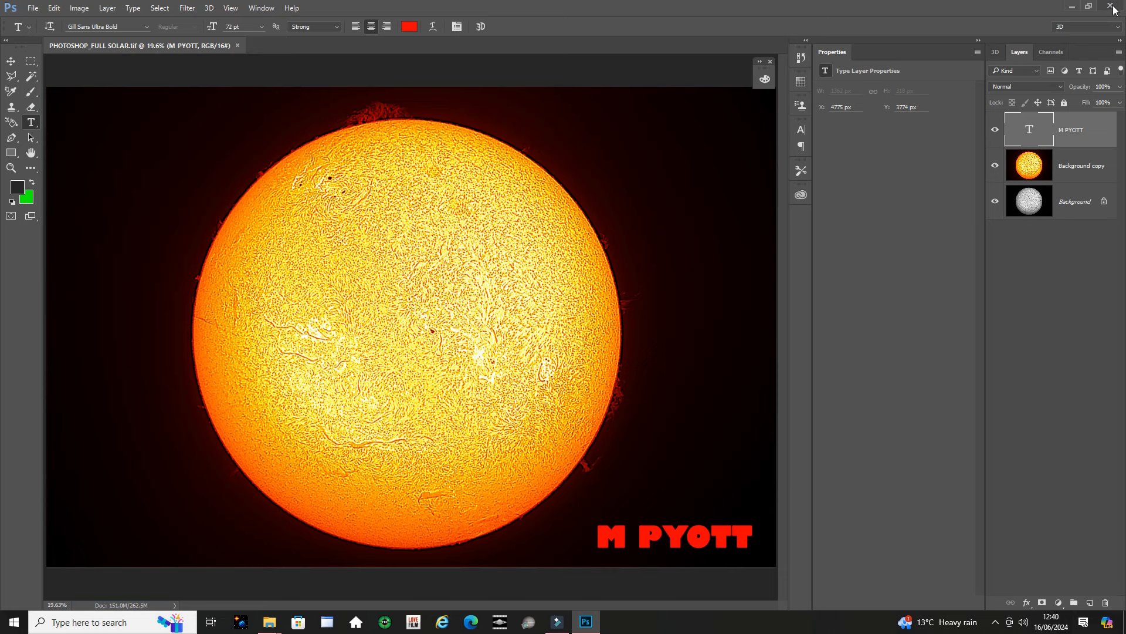
- Close Photoshop and preview PHOTOSHOP_FULL SOLAR.jpg from the AS_p40 folder in File Explorer
{"action": "left_click", "coordinate": [1112, 8]}
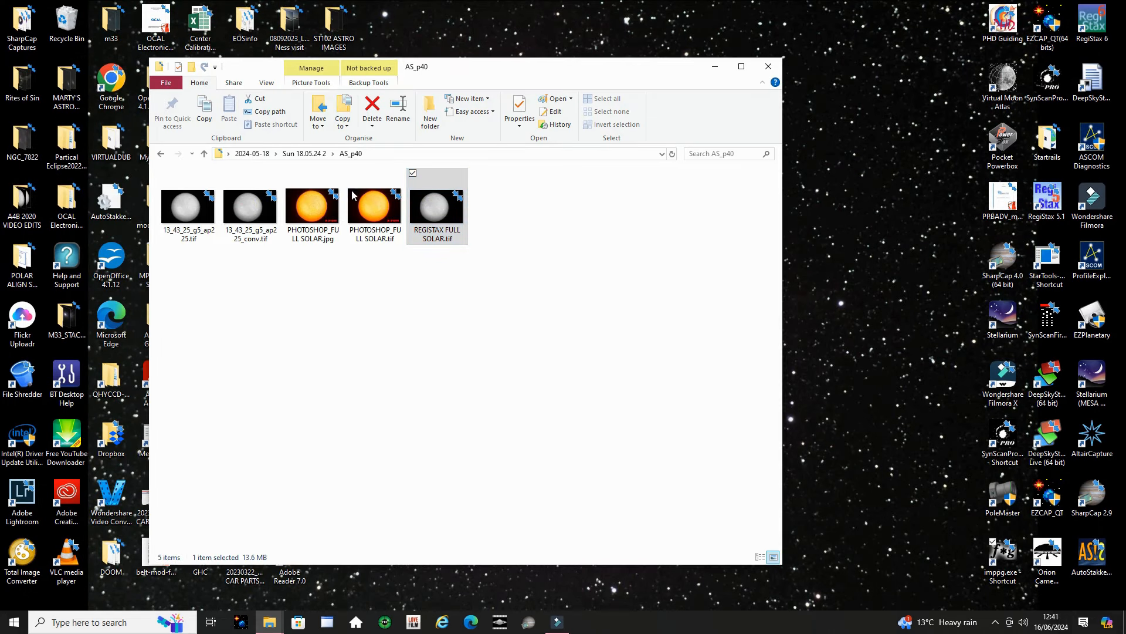
{"action": "double_click", "coordinate": [320, 223]}
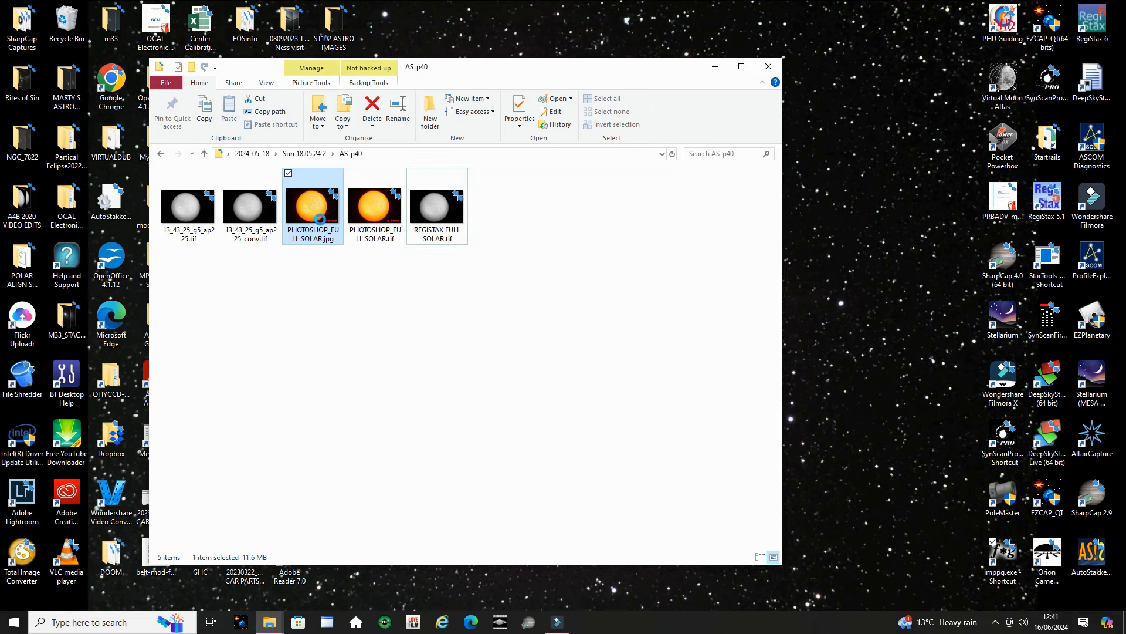
{"action": "right_click", "coordinate": [321, 186]}
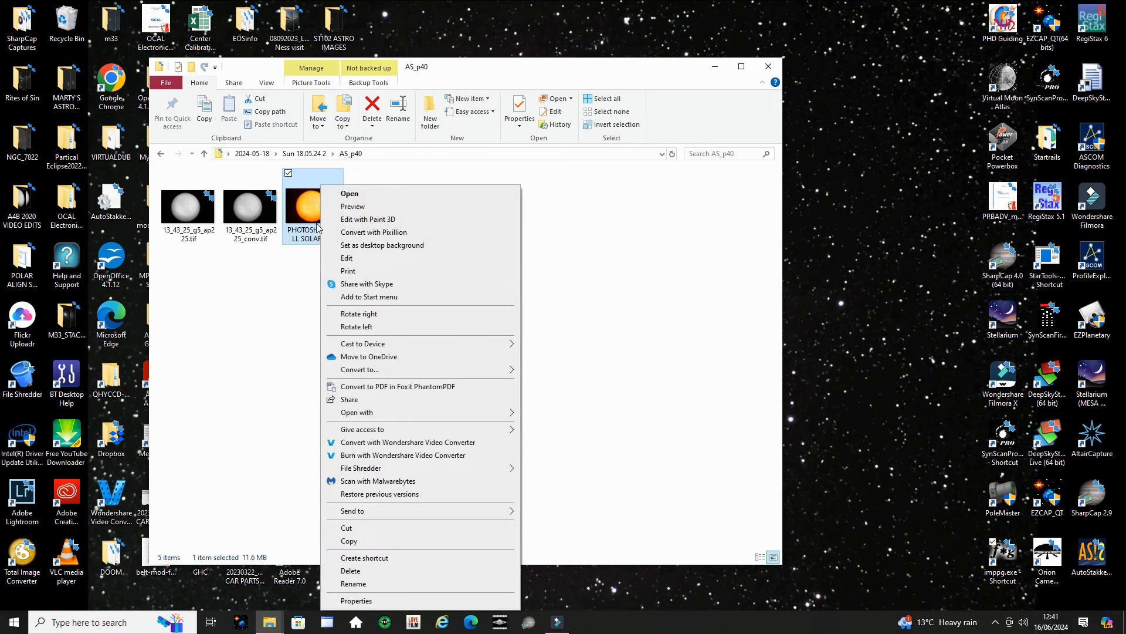
{"action": "left_click", "coordinate": [347, 206]}
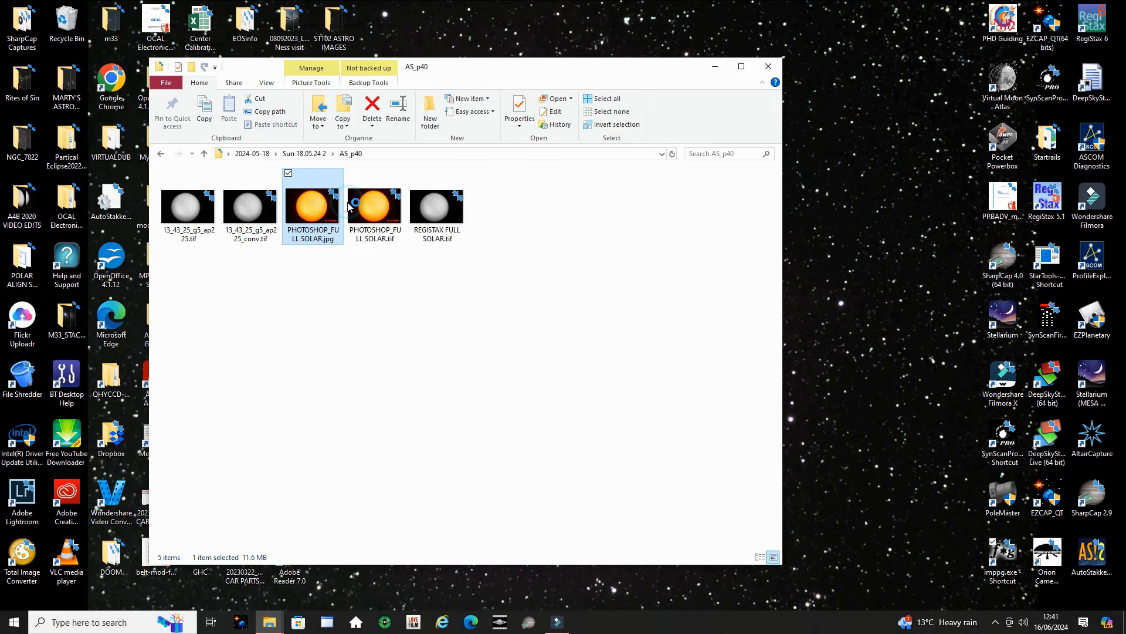